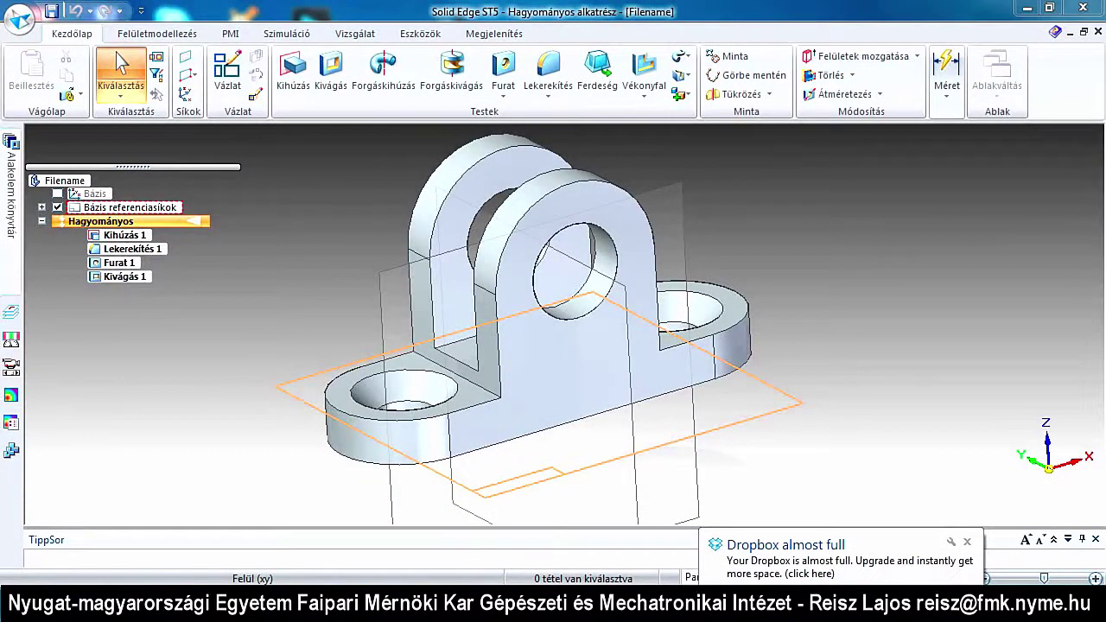
Dismiss the storage-full notification, orbit the talpas part briefly, and close the part window.
left_click(968, 542)
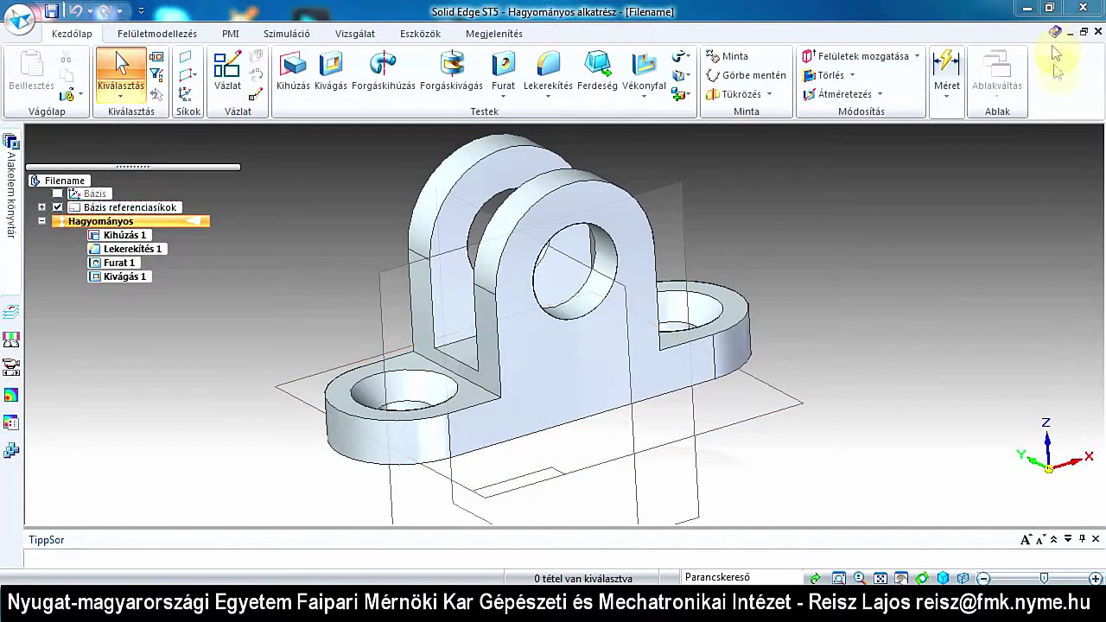
middle_click_drag(735, 407, 785, 415)
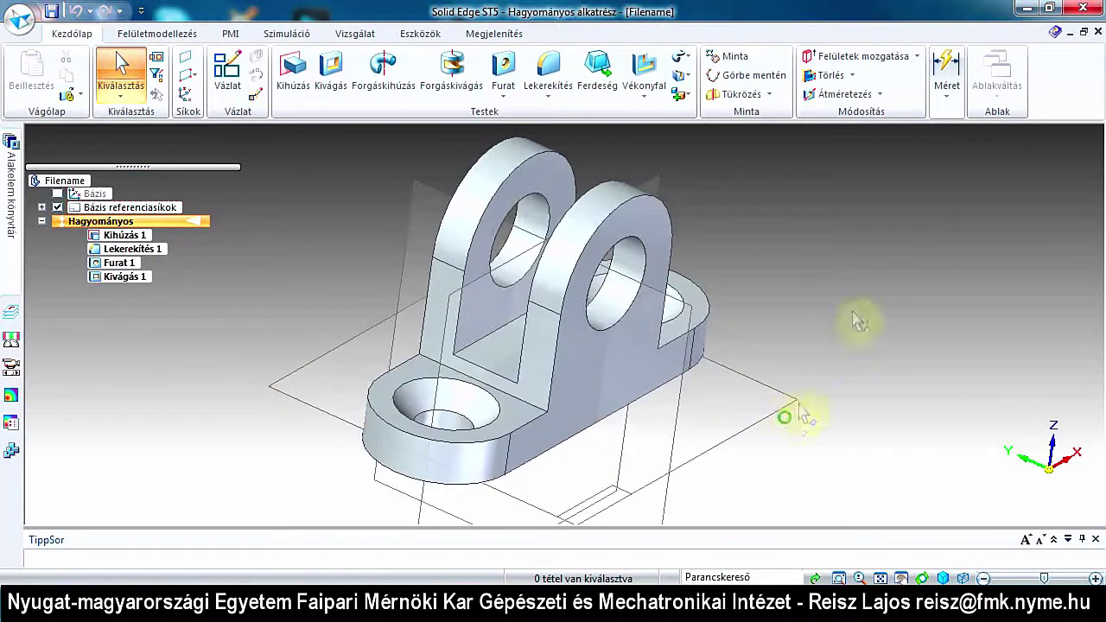
left_click(1098, 33)
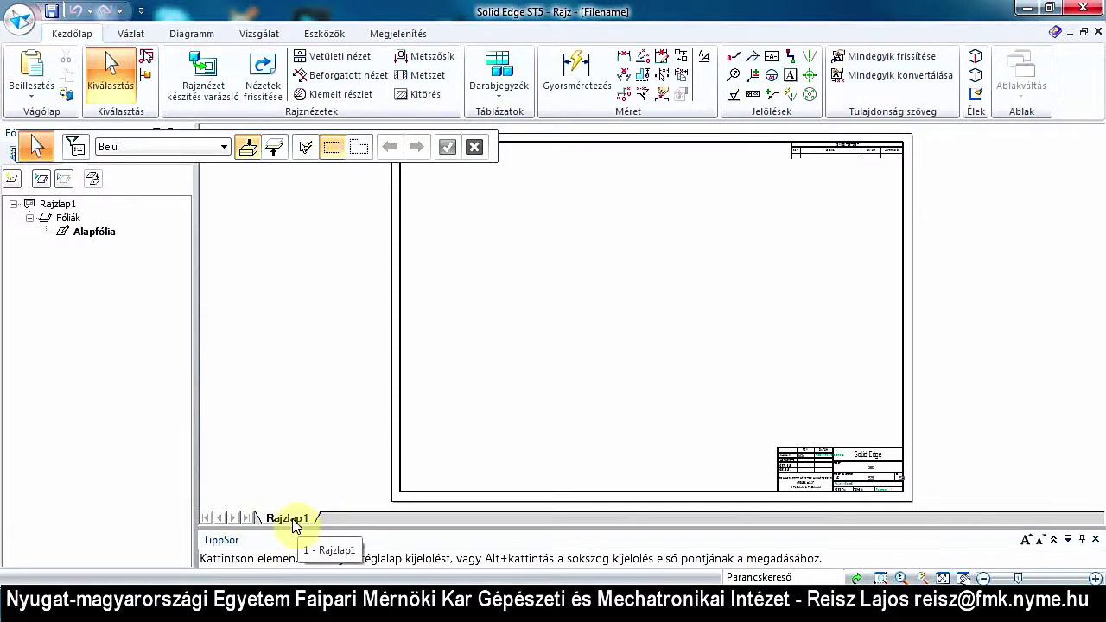
Set Rajzlap1 to A4 fekvő size with the A4 rajzlap háttér background sheet.
right_click(295, 524)
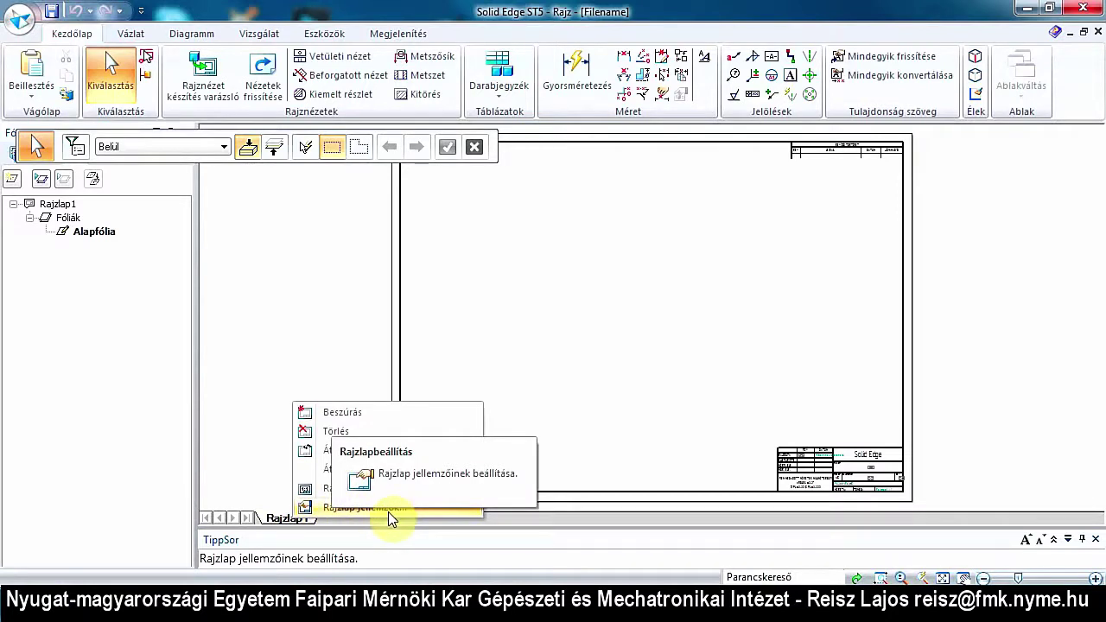
left_click(388, 512)
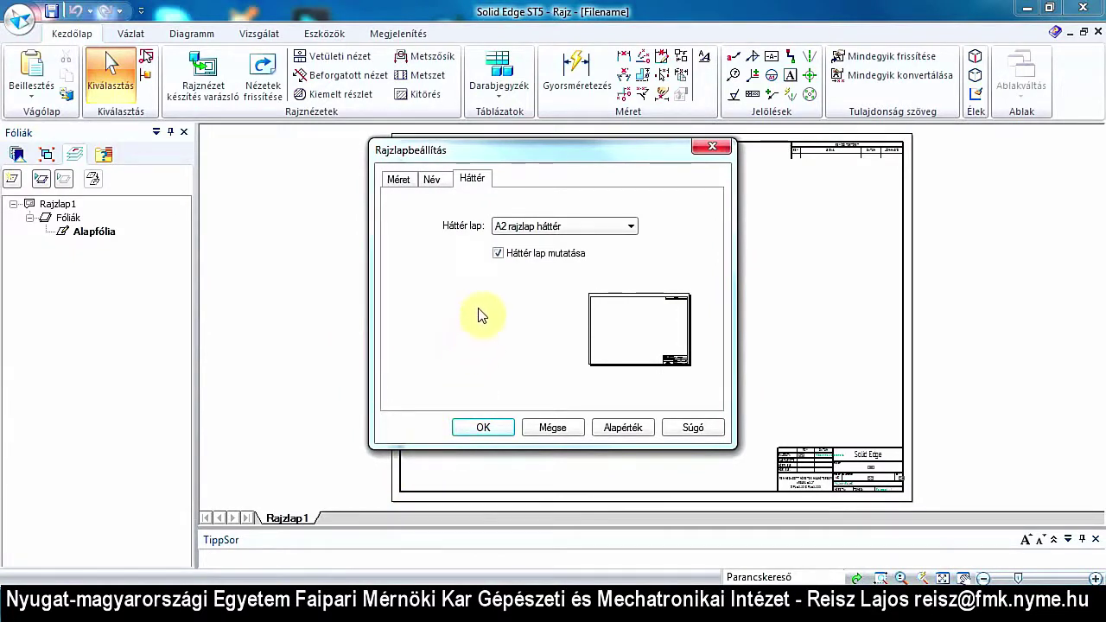
left_click(399, 183)
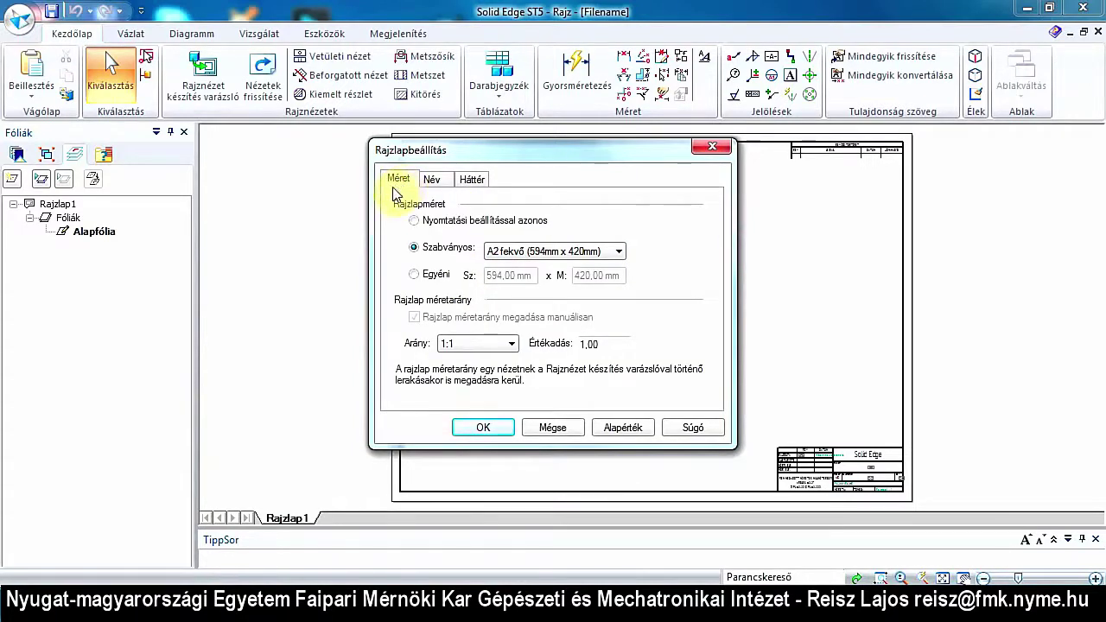
left_click(619, 252)
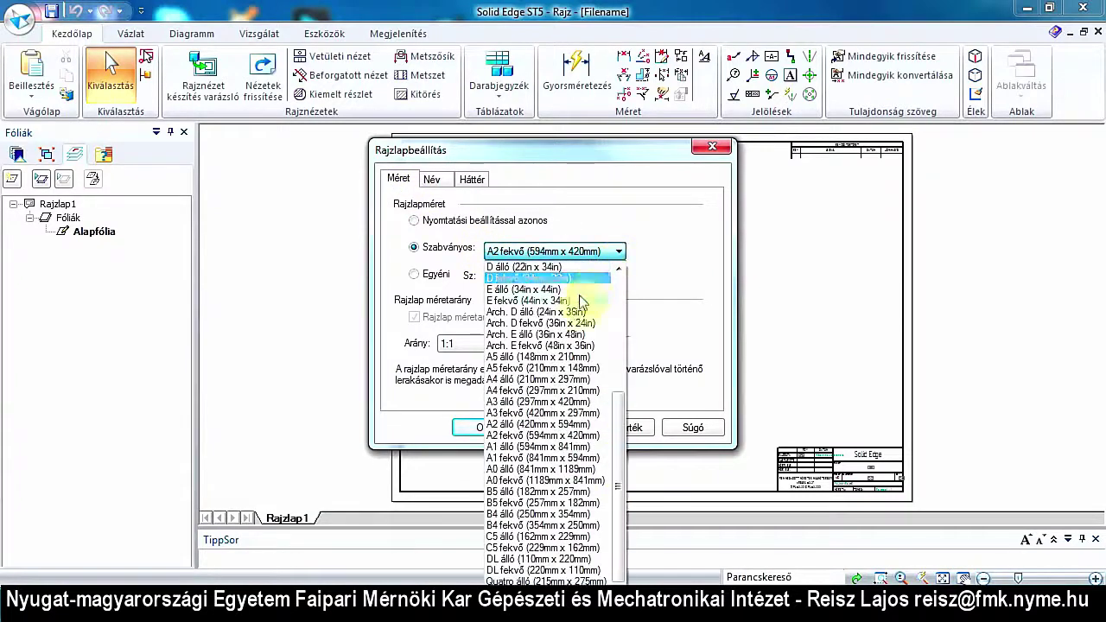
left_click(528, 391)
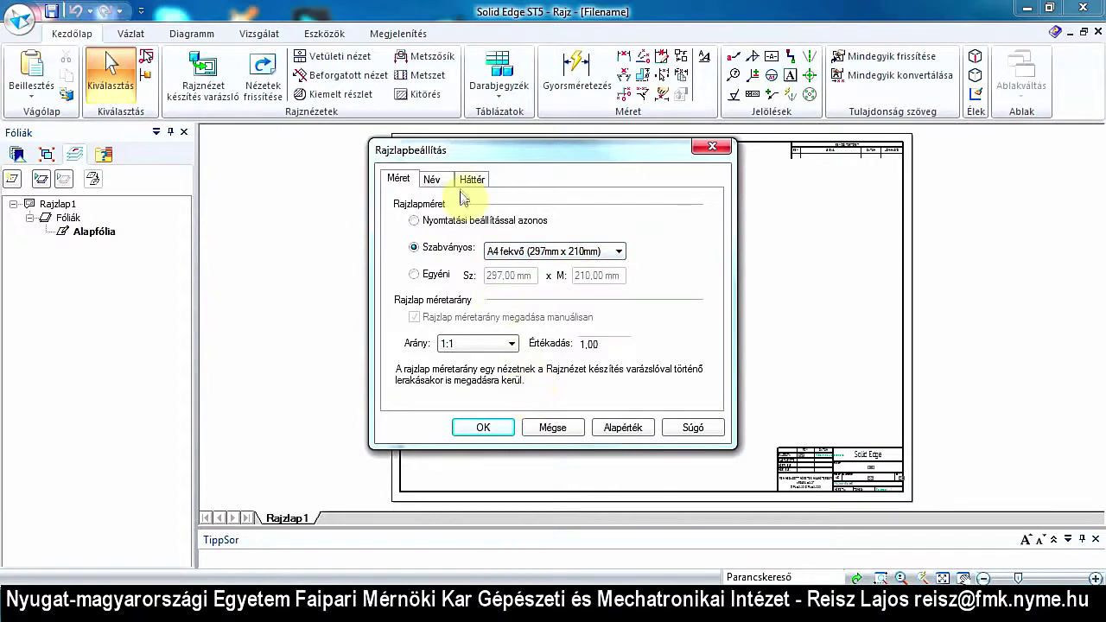
left_click(464, 182)
left_click(630, 226)
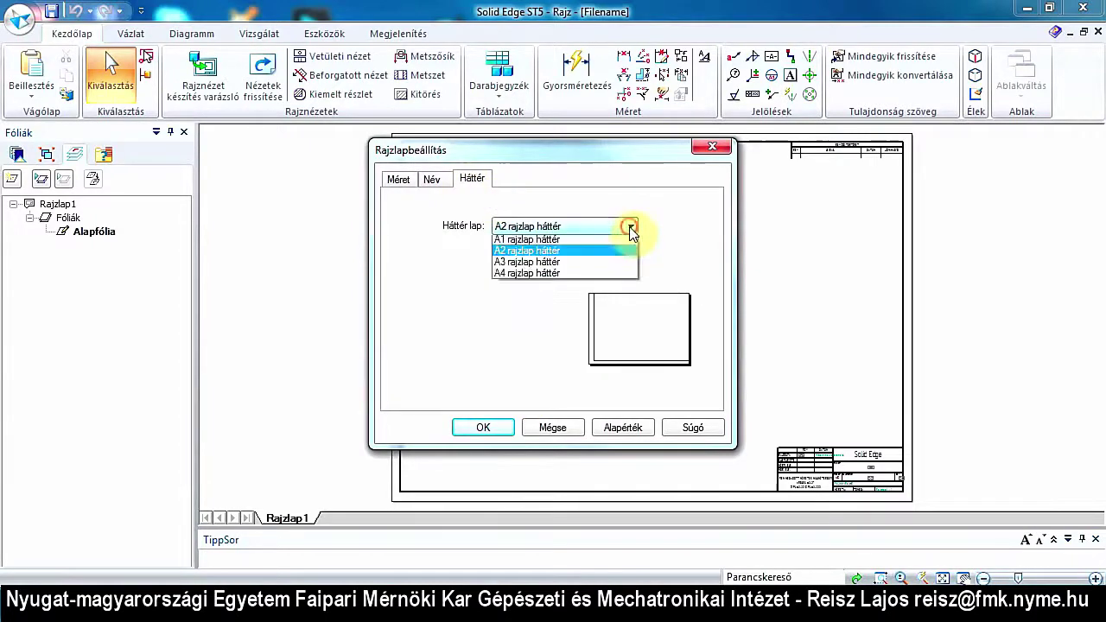
left_click(551, 287)
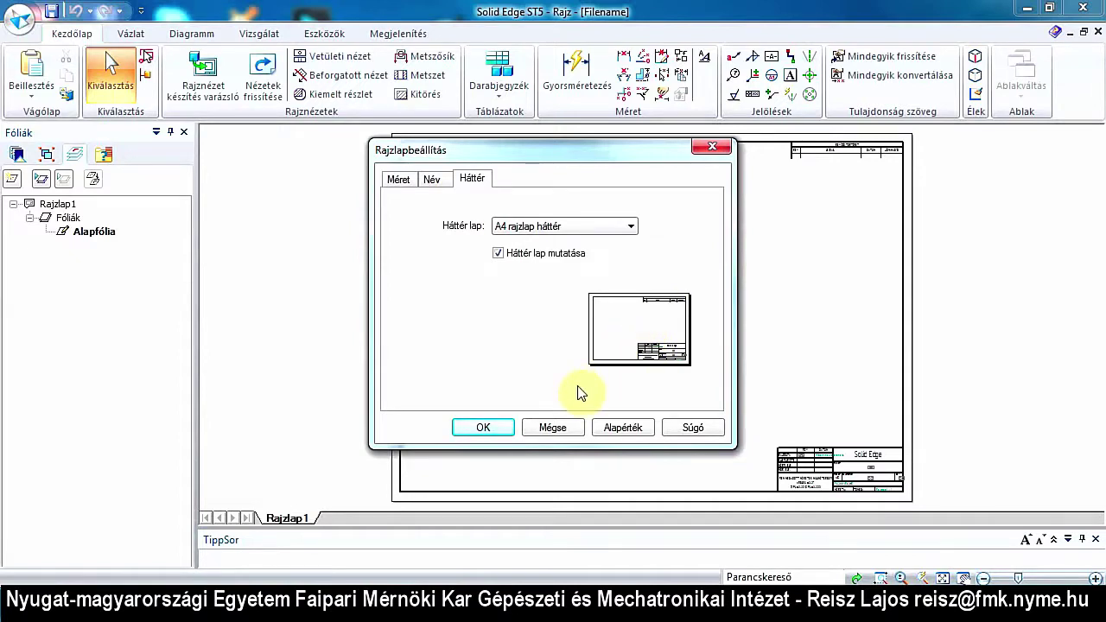
left_click(484, 428)
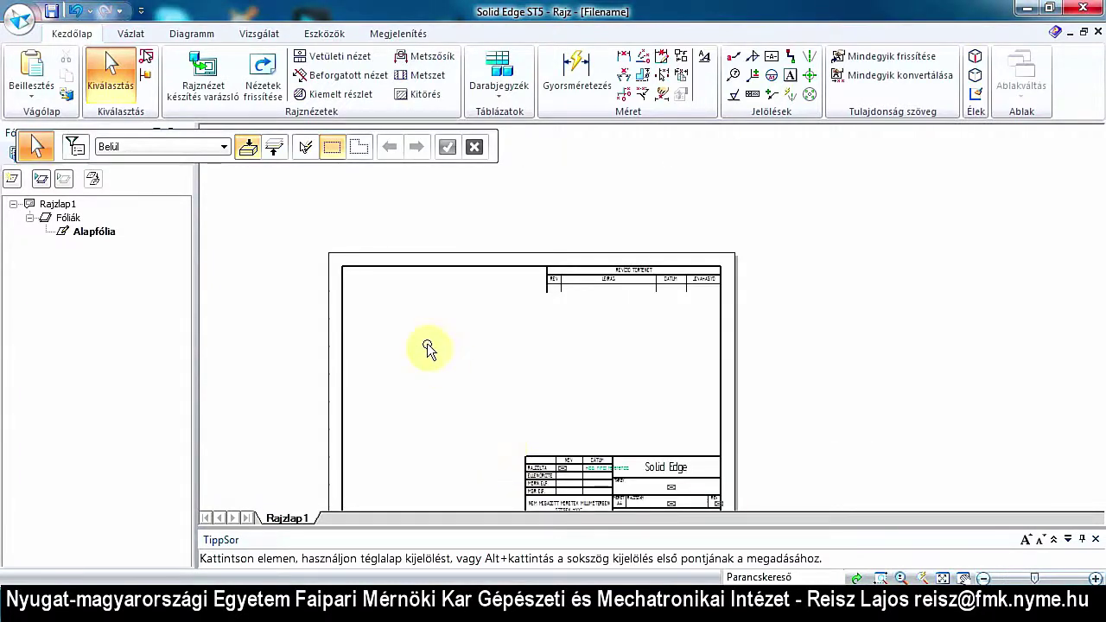
Turn on Háttér lap display so the A4–A1 background sheet tabs appear.
left_click(396, 36)
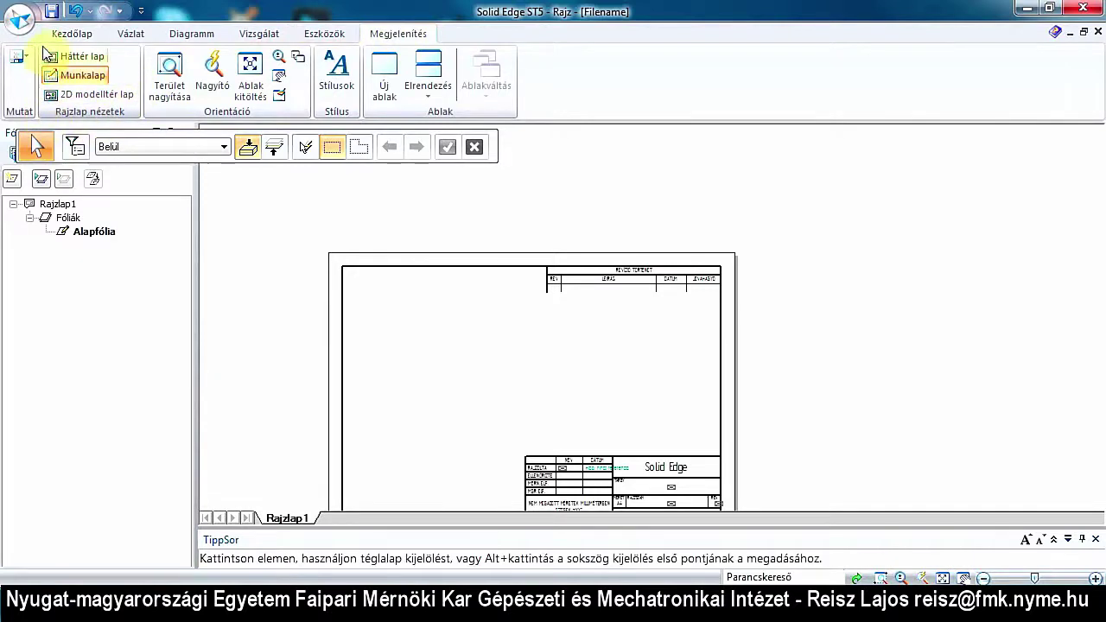
left_click(89, 60)
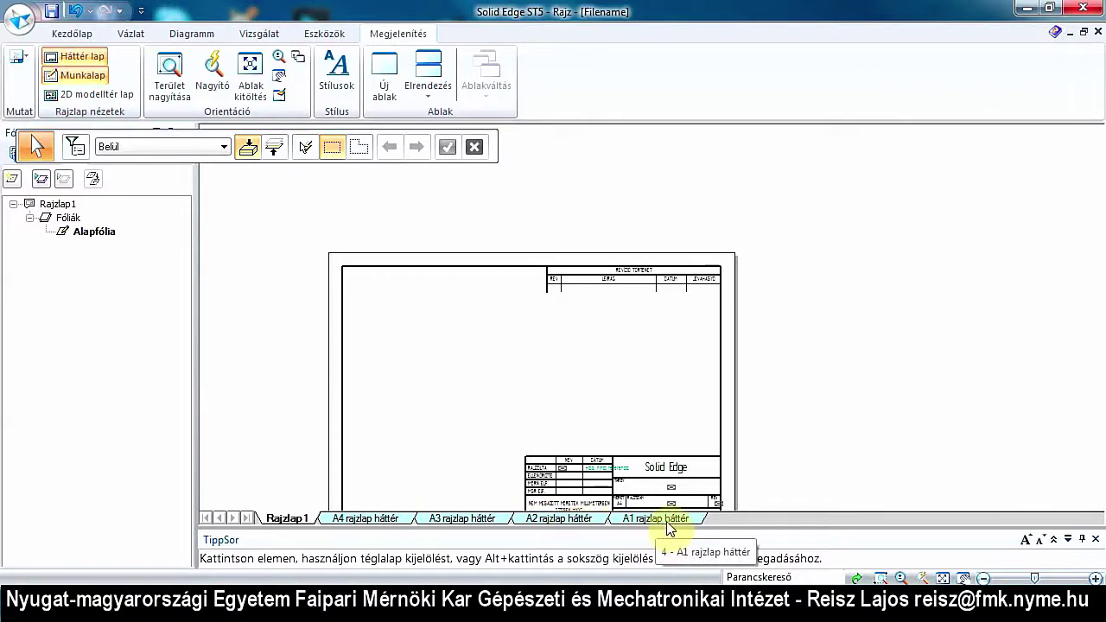
Open the A4 rajzlap háttér sheet fitted in view with the Vázlat tools shown.
left_click(375, 522)
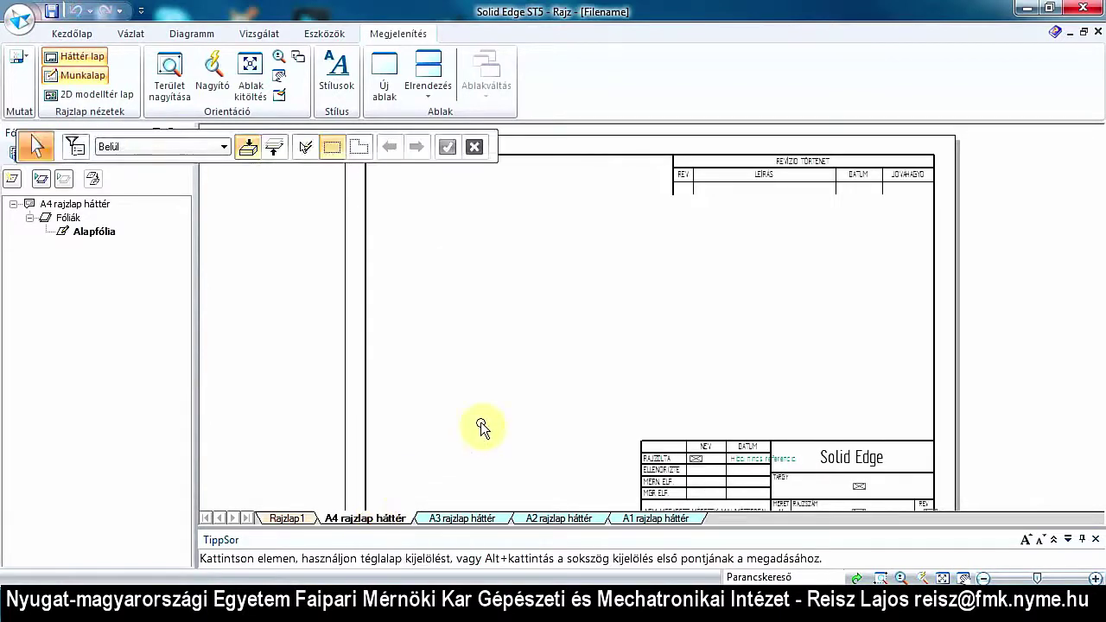
key("ctrl+f")
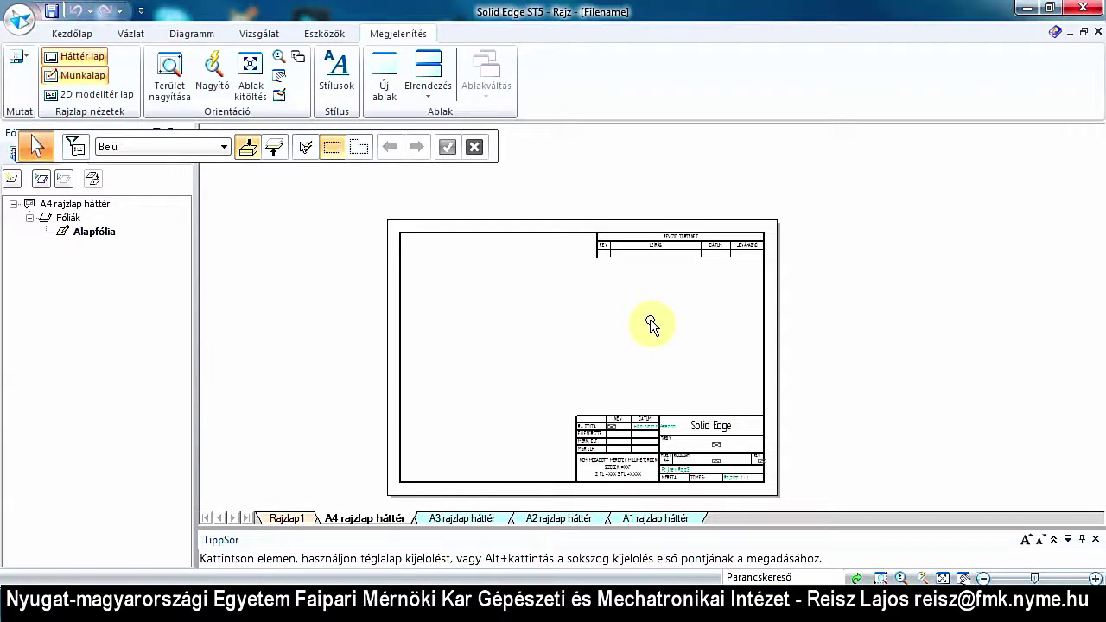
left_click(77, 40)
left_click(131, 37)
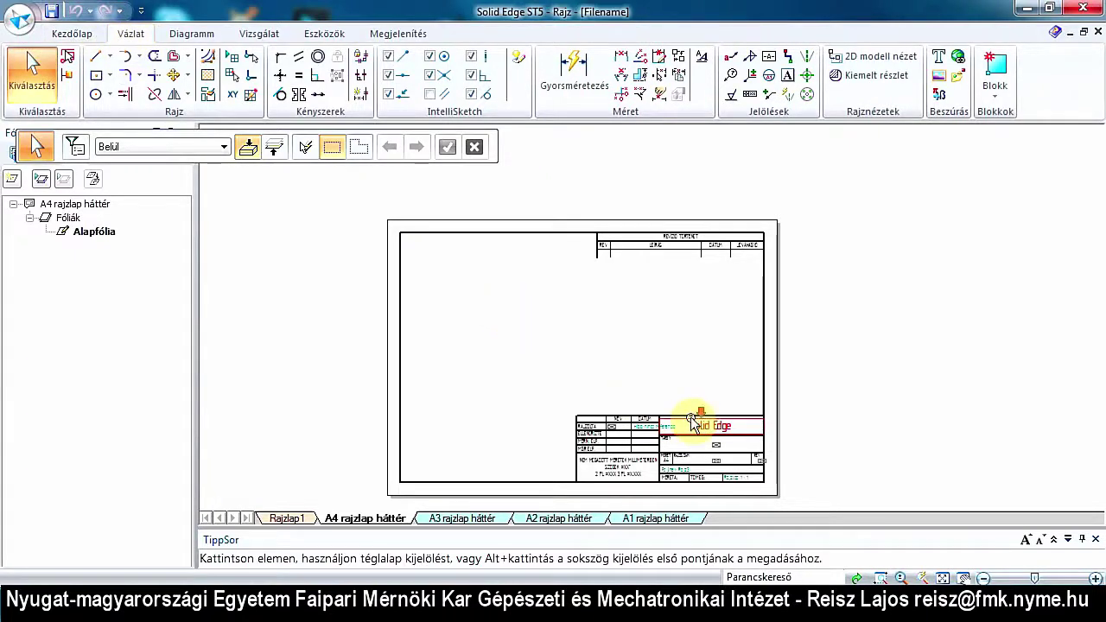
scroll(696, 426, "up", 3)
scroll(683, 411, "up", 2)
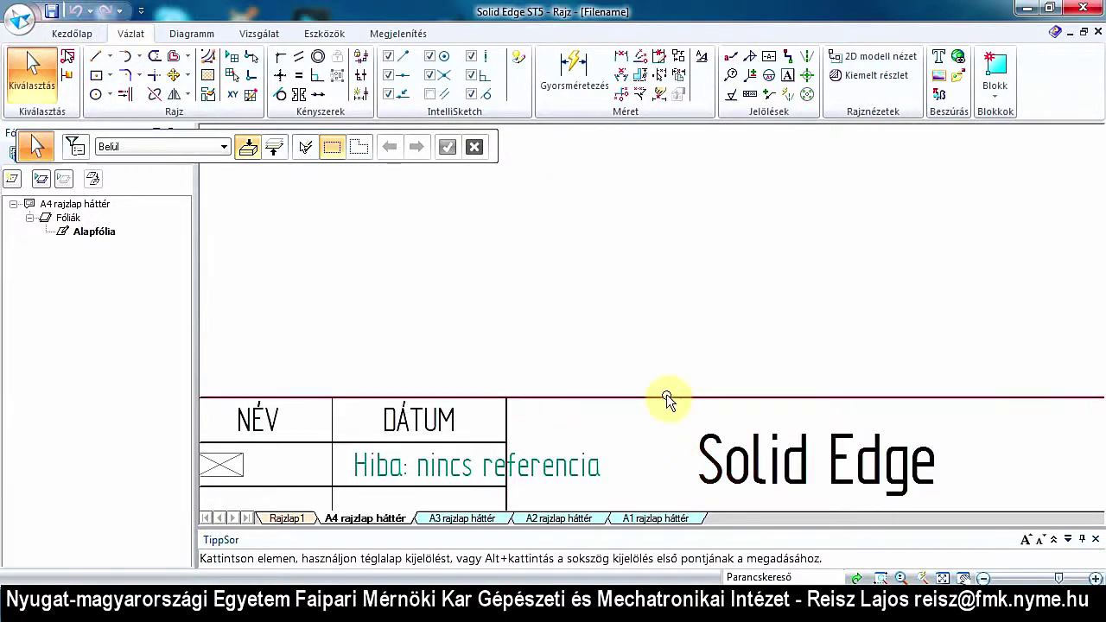
scroll(666, 338, "down", 2)
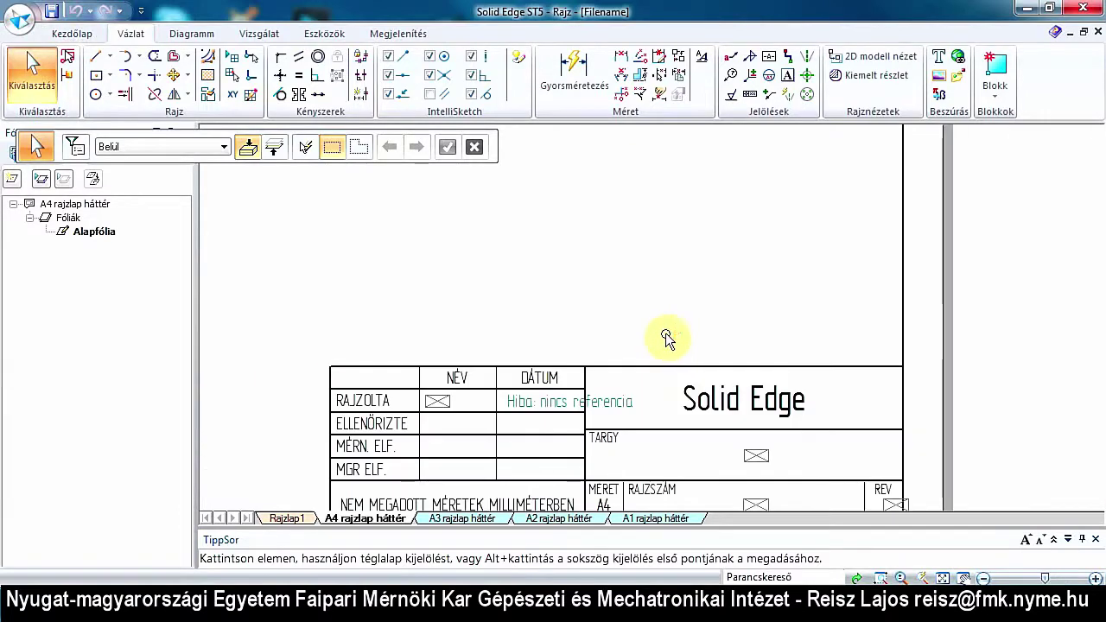
scroll(666, 338, "down", 2)
scroll(687, 466, "up", 2)
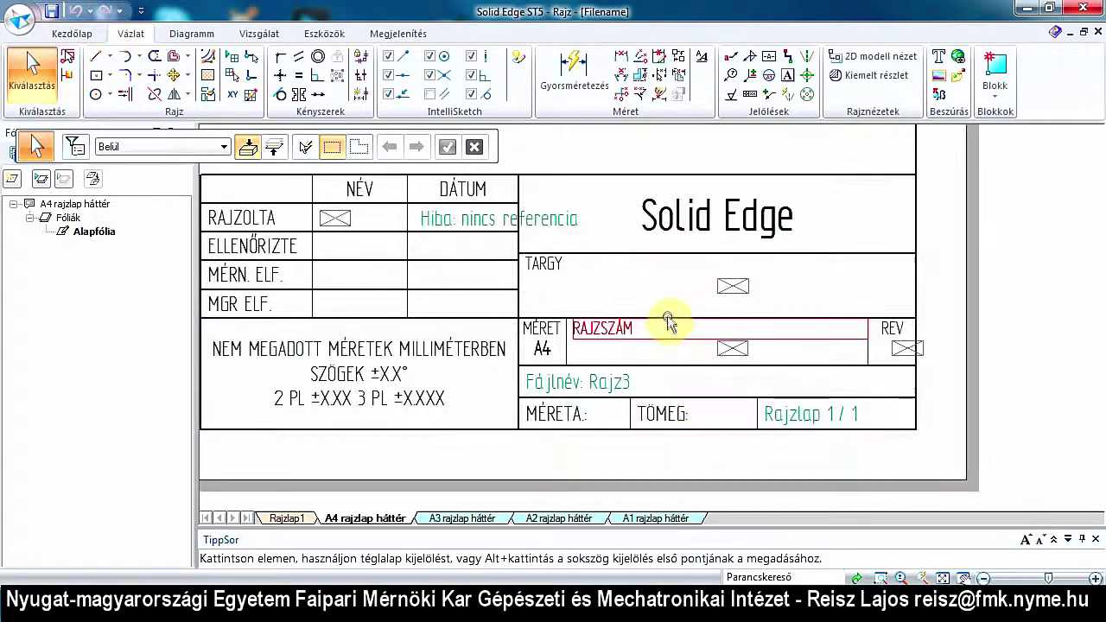
Inspect the RAJZSZÁM and TÖMEG text fields in the title block.
double_click(597, 333)
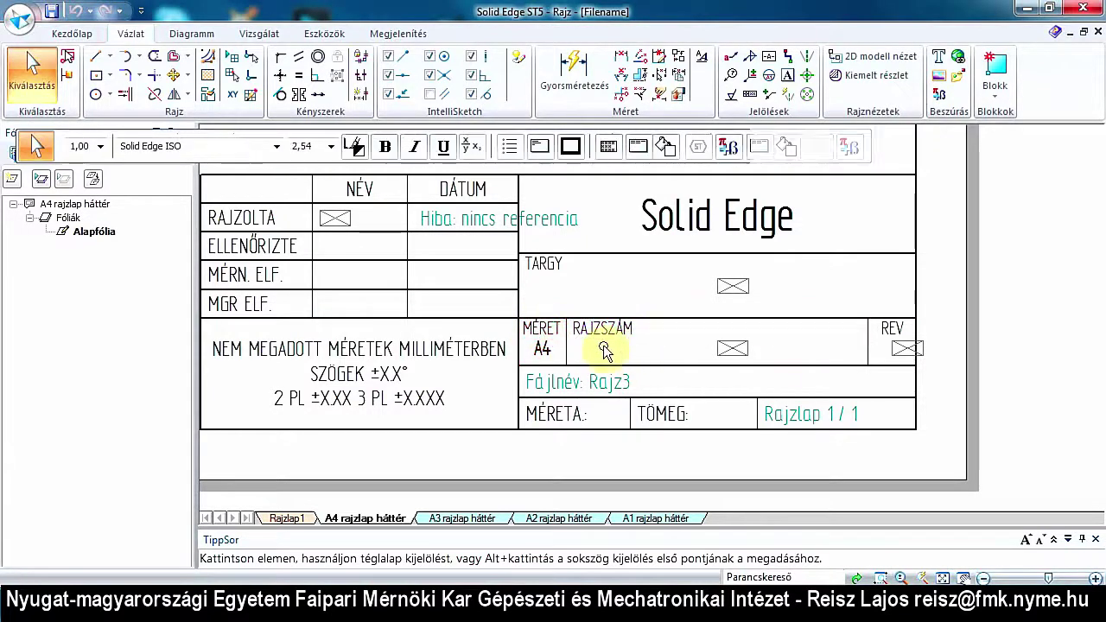
left_click(700, 438)
double_click(702, 439)
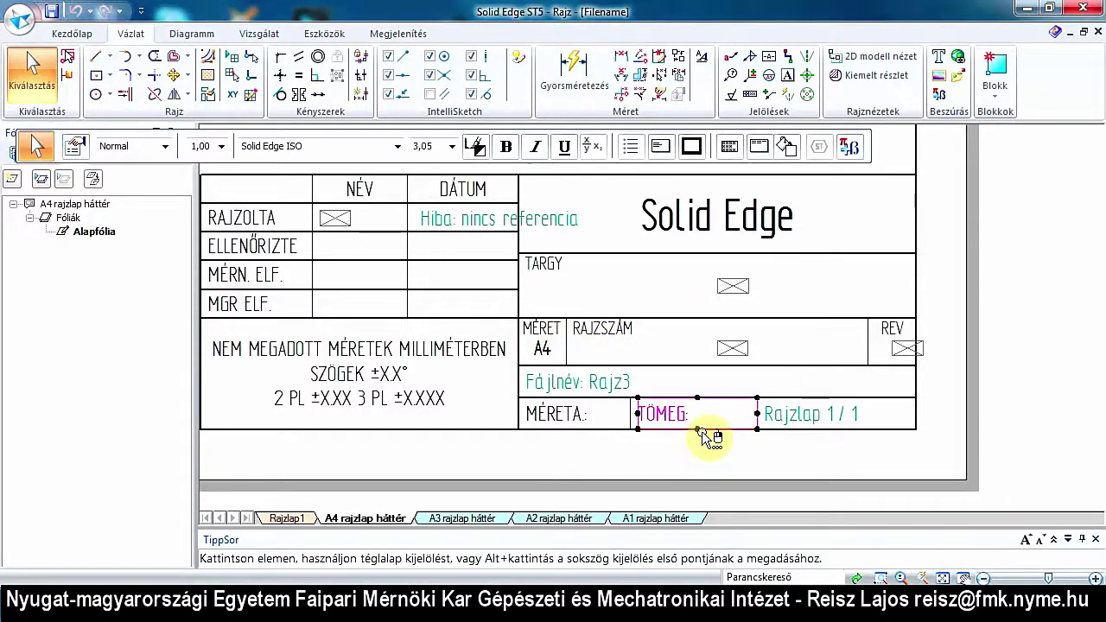
left_click(791, 469)
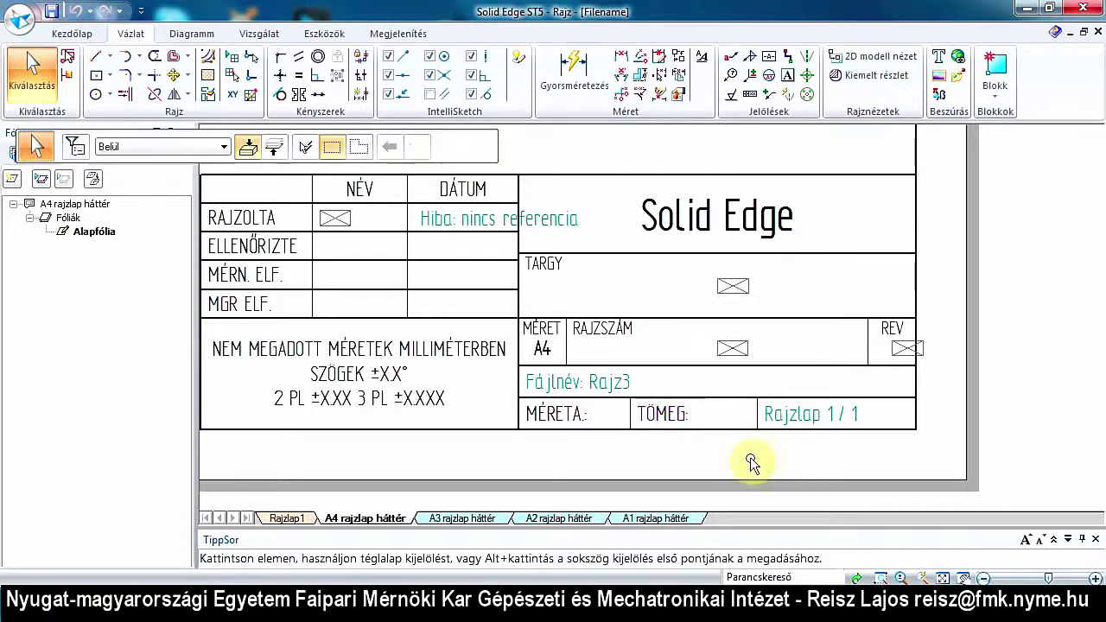
scroll(746, 470, "up", 1)
scroll(743, 469, "down", 2)
scroll(748, 470, "down", 1)
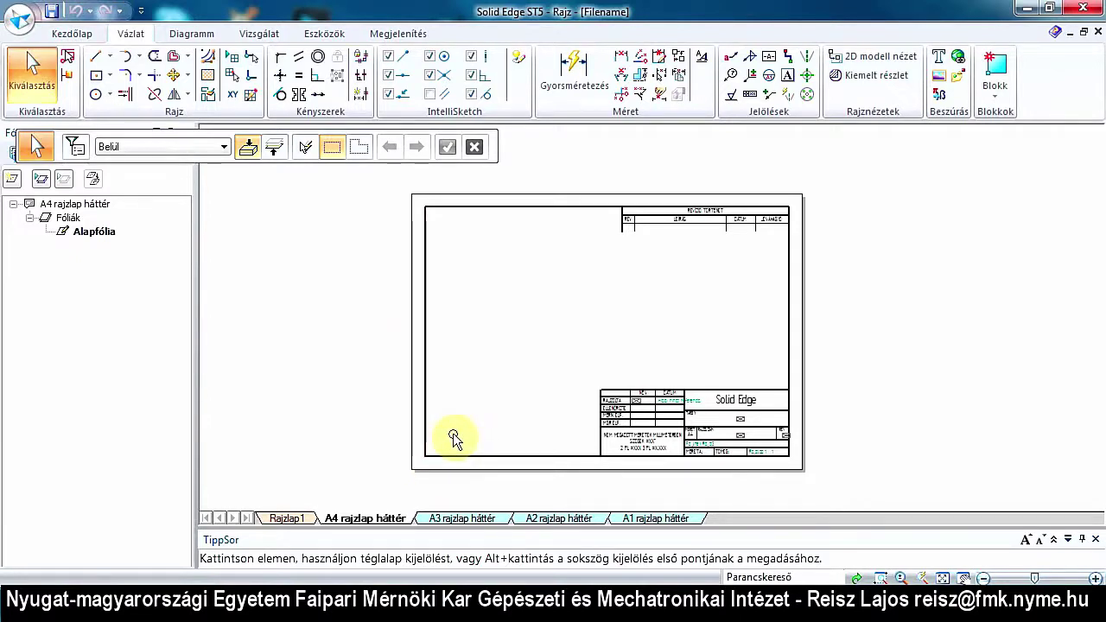
Return to Rajzlap1, hide the background sheets, and go back to the Kezdőlap tab.
left_click(288, 521)
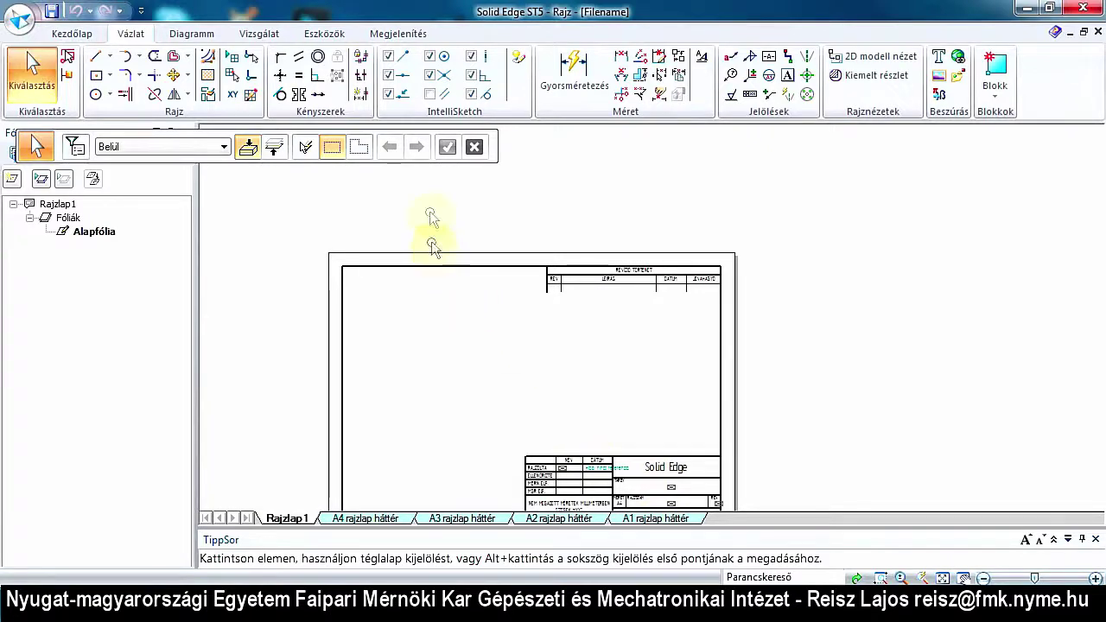
left_click(392, 36)
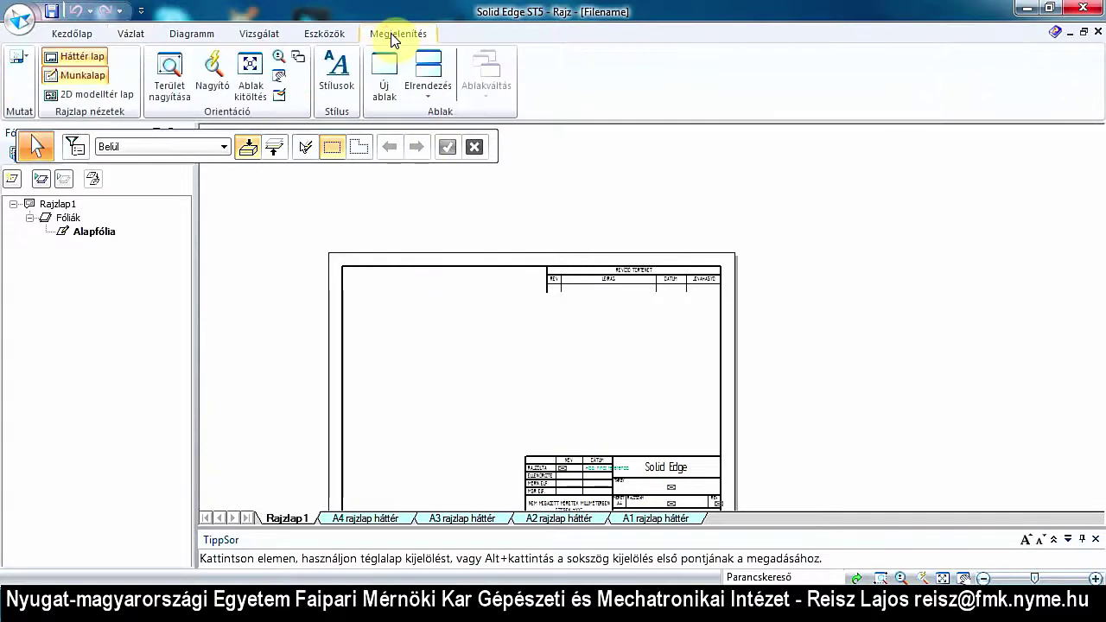
left_click(83, 61)
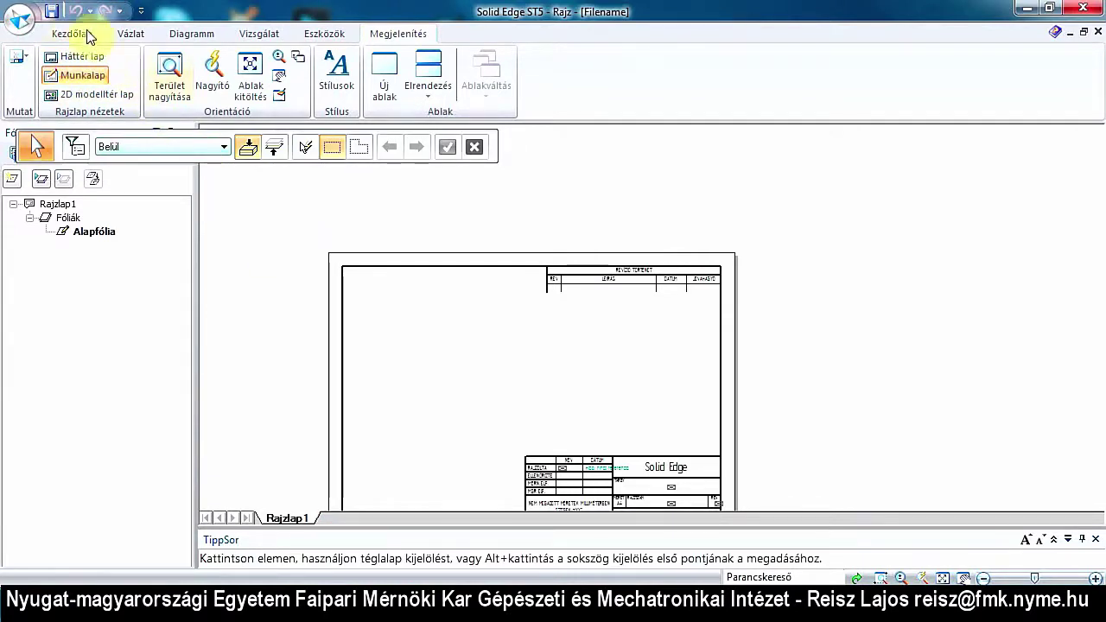
left_click(82, 33)
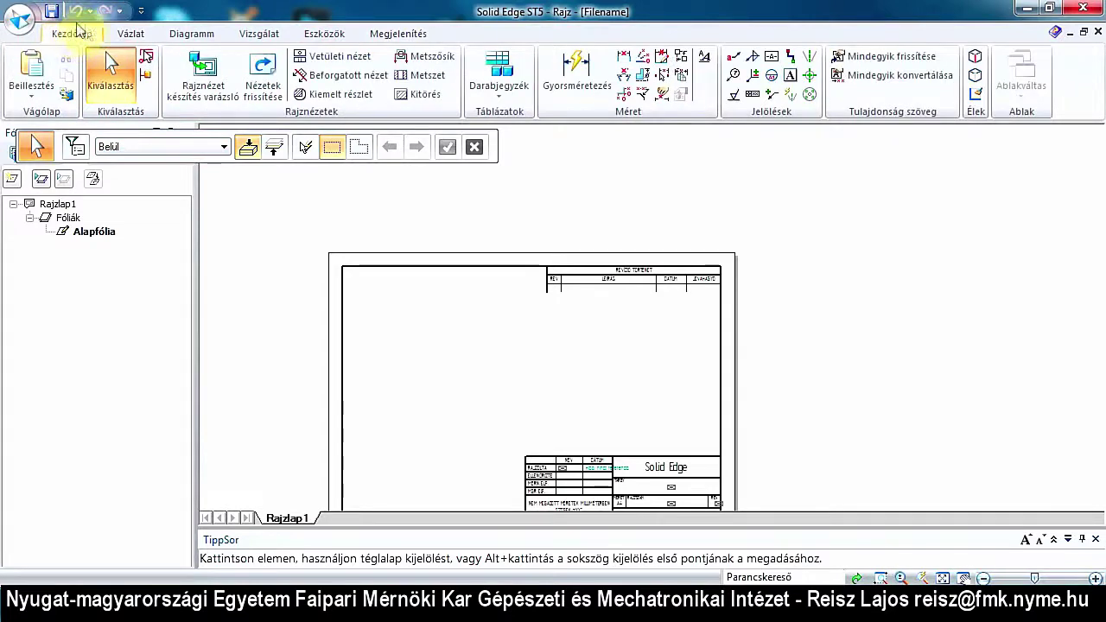
scroll(808, 241, "down", 2)
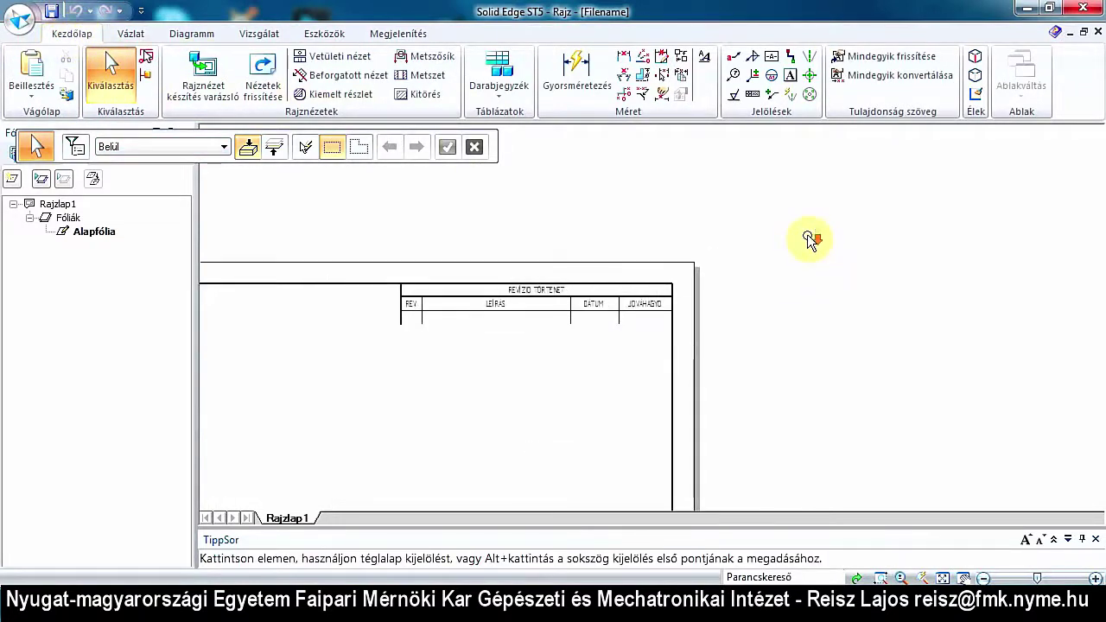
scroll(647, 346, "up", 2)
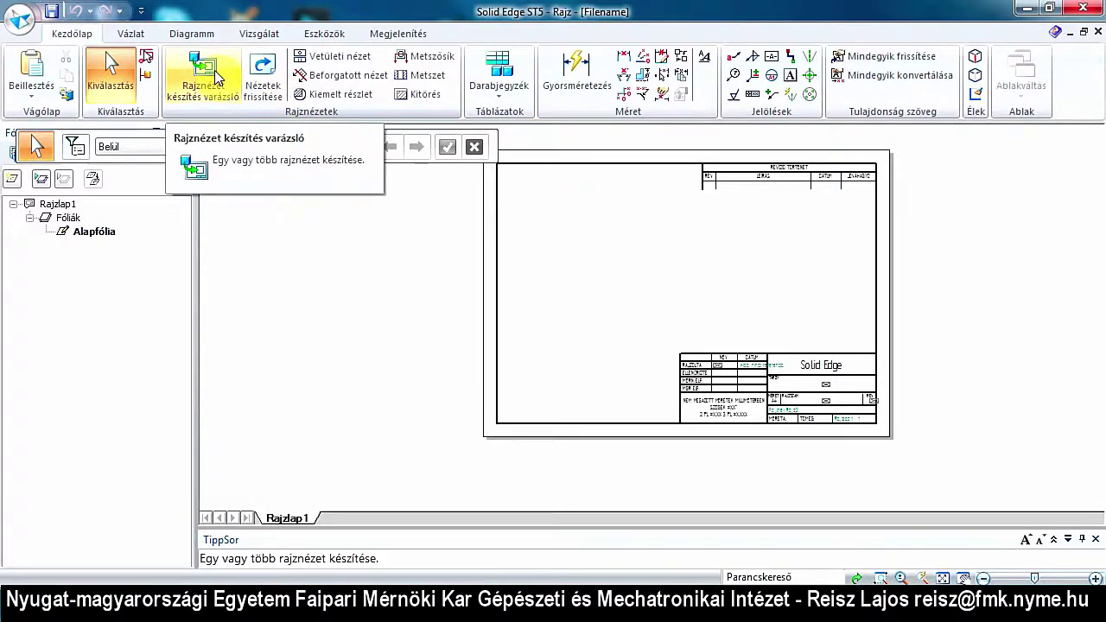
Start a drawing view of the talpas part, keeping its default display settings.
left_click(215, 77)
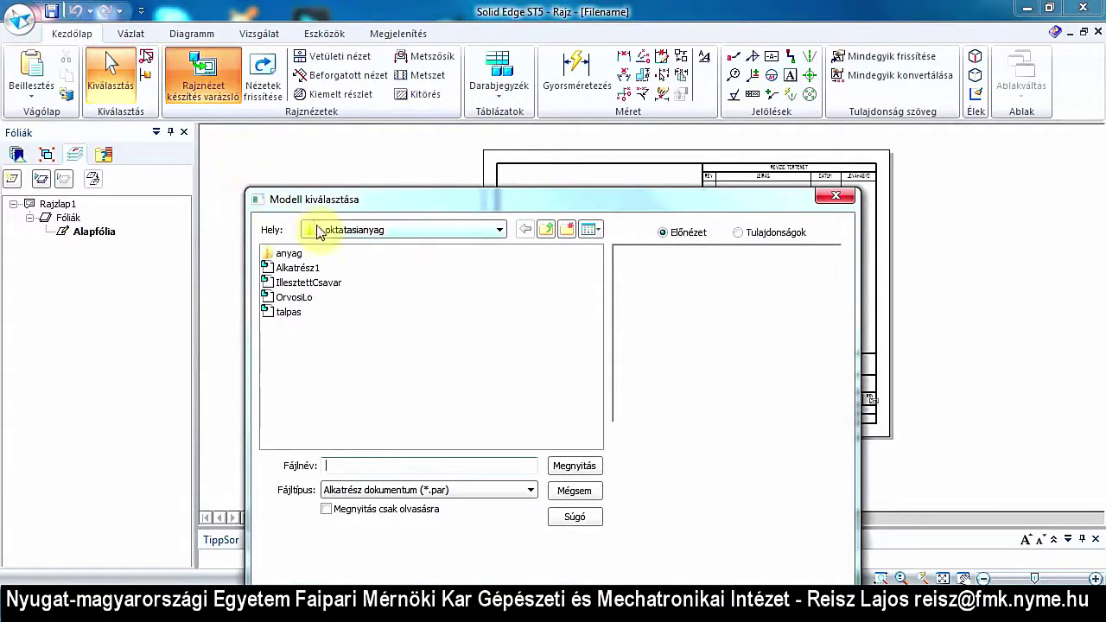
left_click(292, 312)
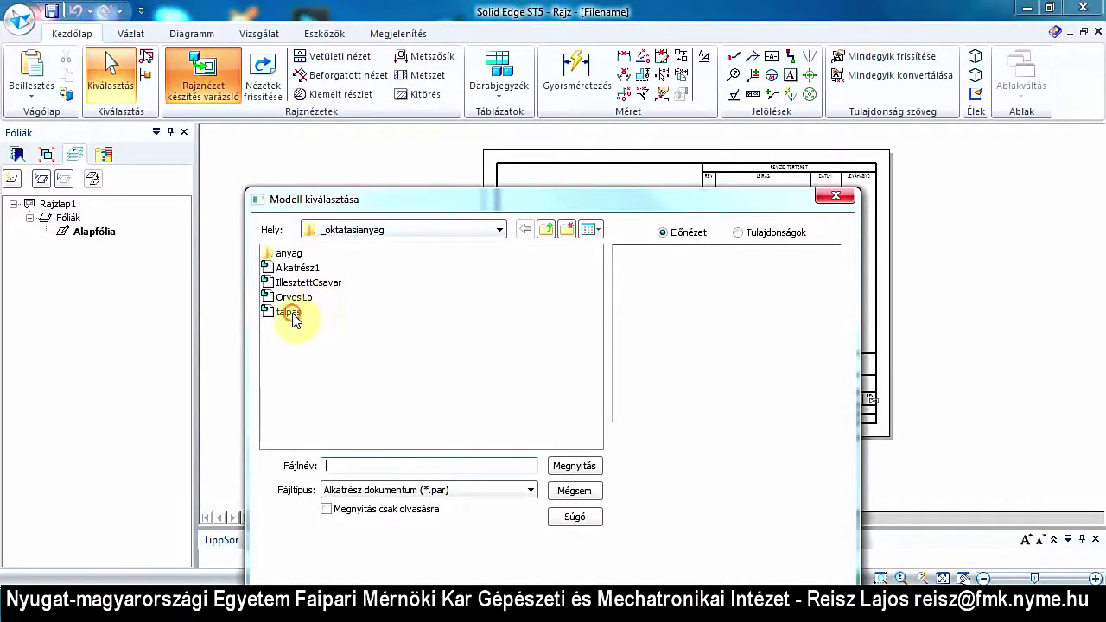
left_click(569, 467)
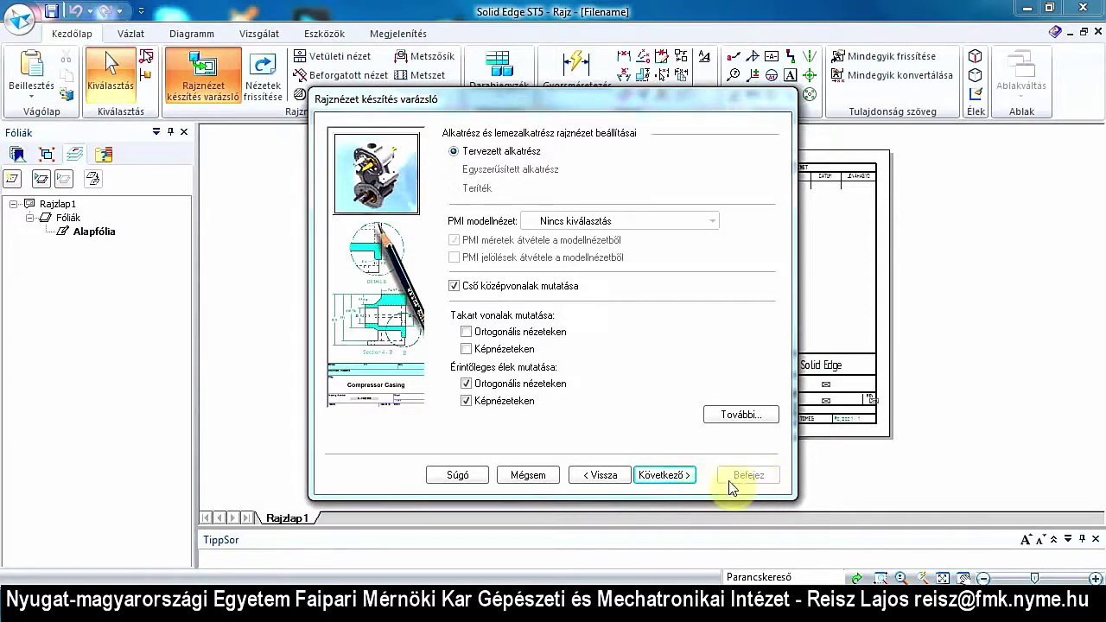
left_click(669, 480)
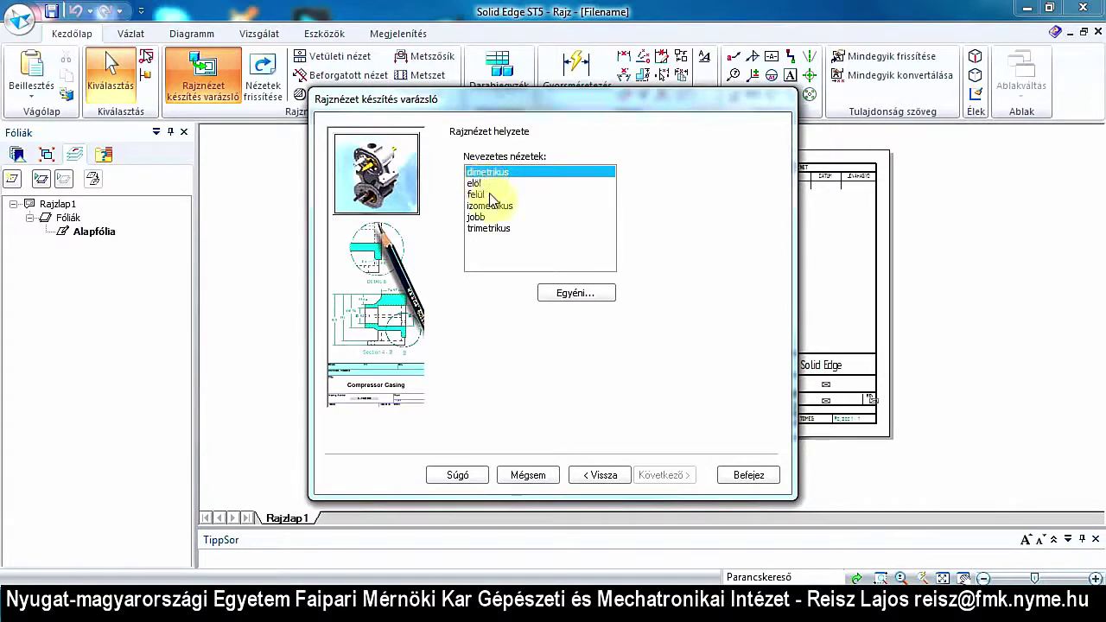
In a custom orientation, try rotated, side and top views using Common Views.
left_click(582, 296)
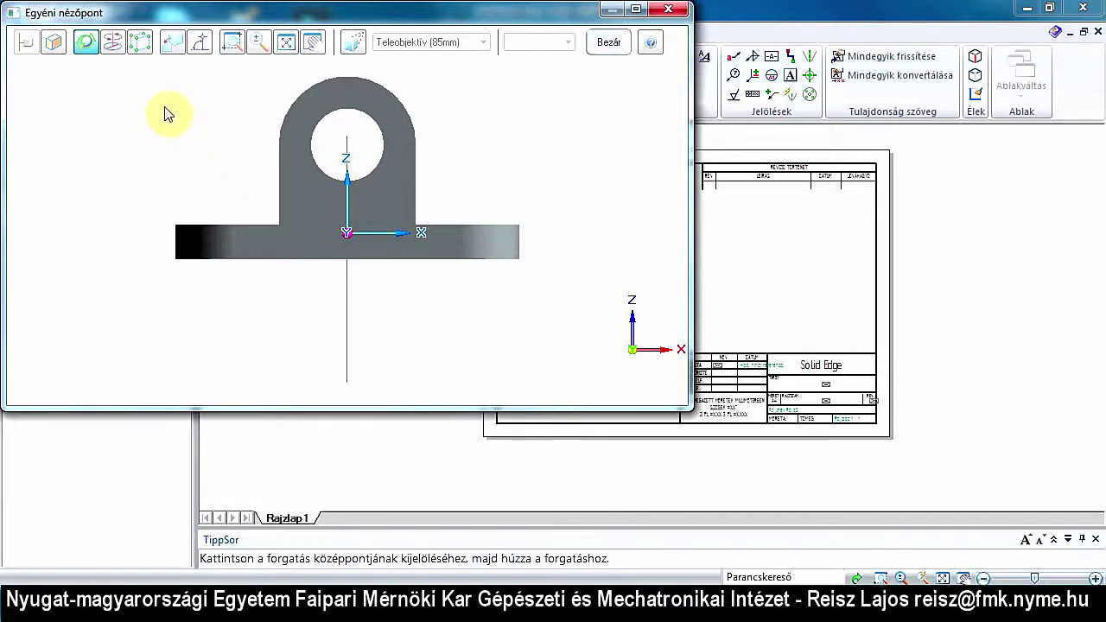
left_click(140, 45)
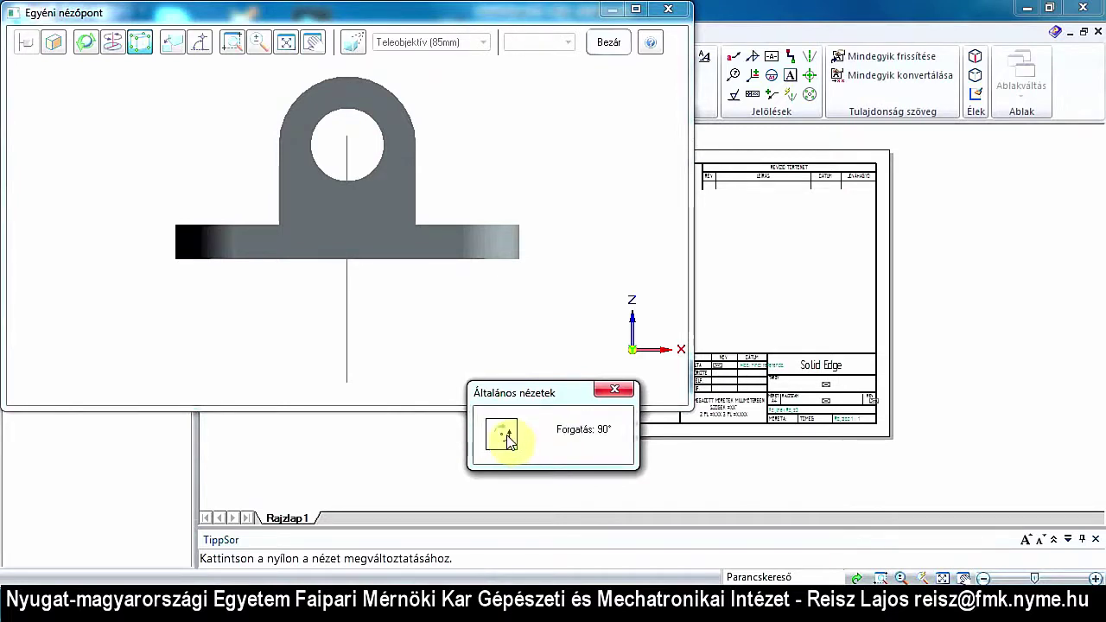
left_click(508, 437)
left_click(508, 436)
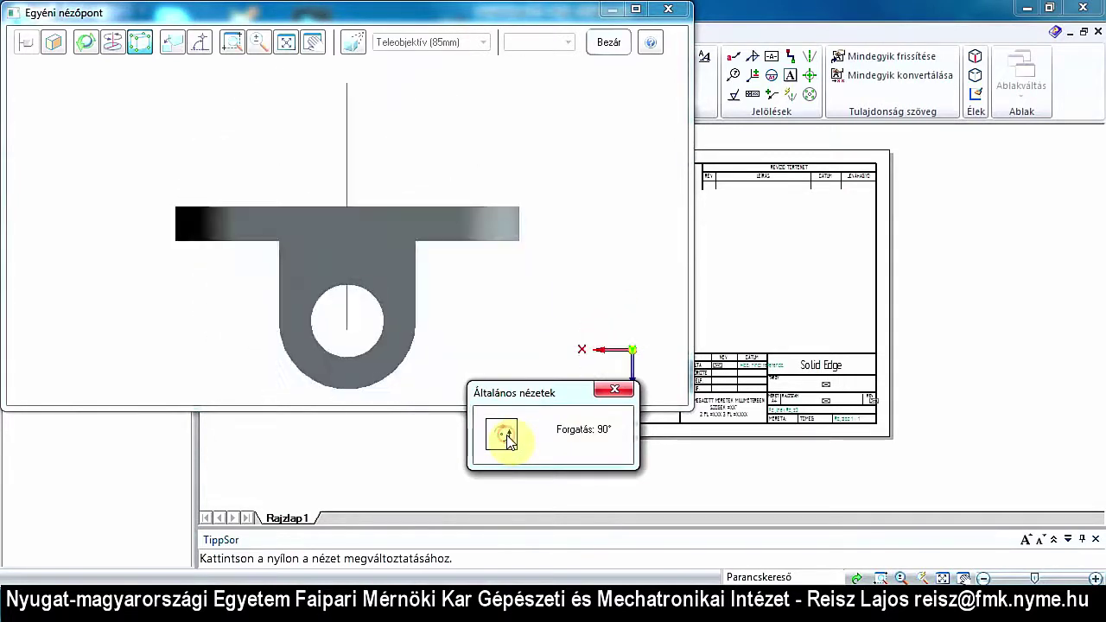
left_click(508, 439)
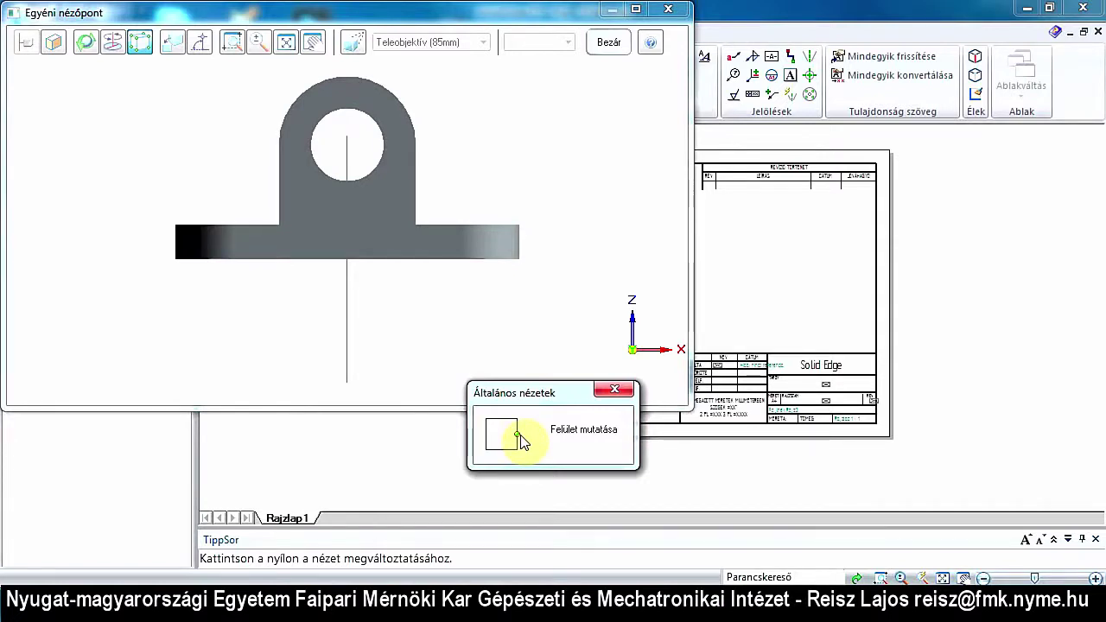
left_click(519, 436)
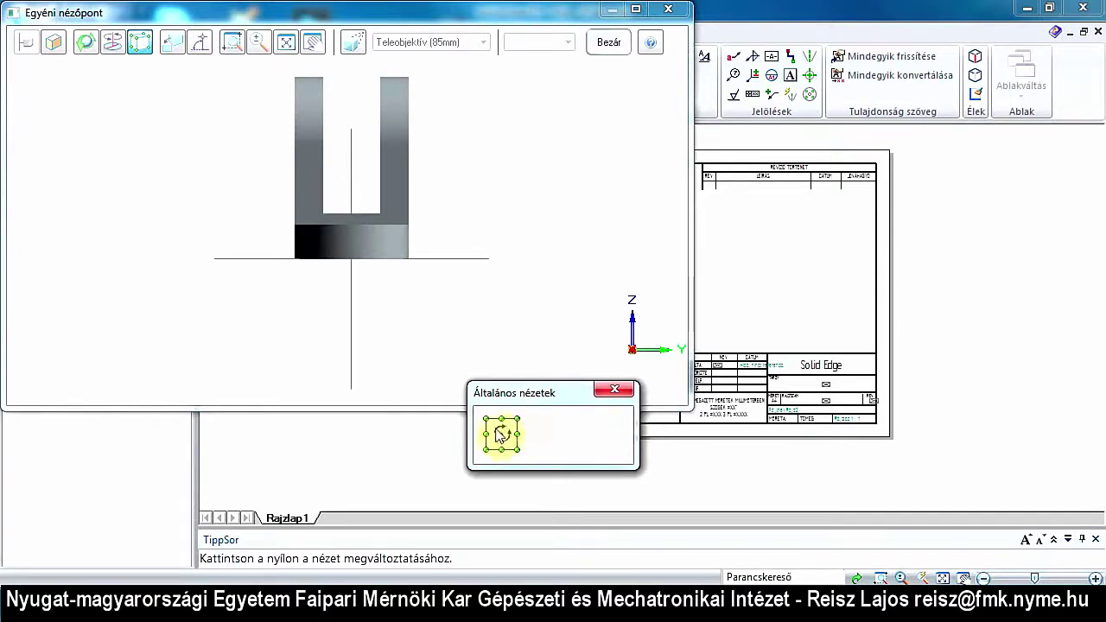
left_click(503, 425)
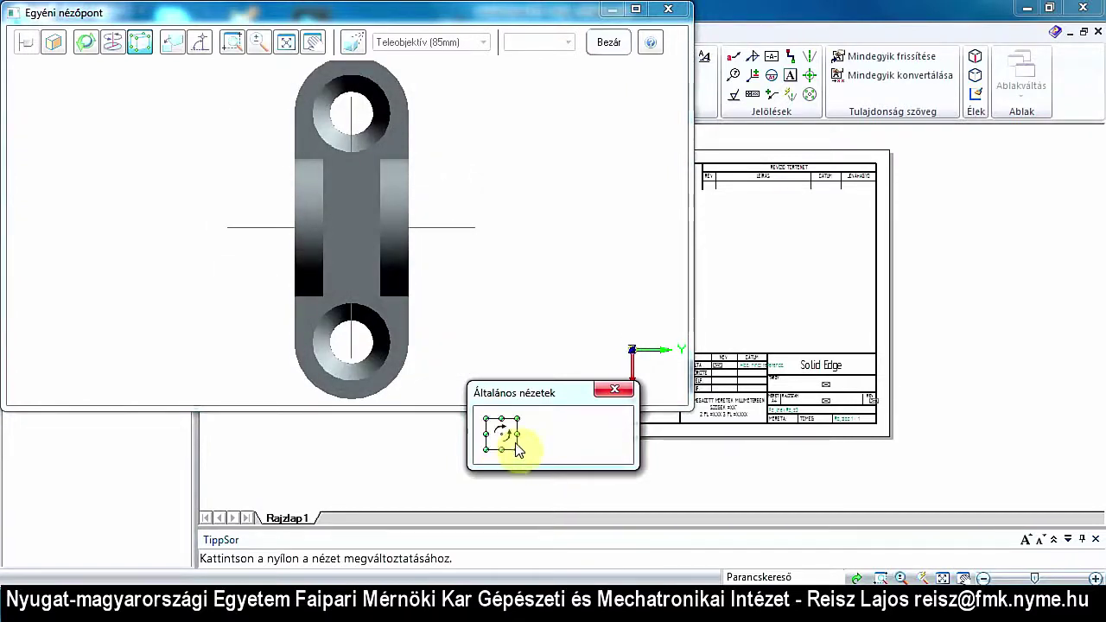
Try isometric and face-on views, settling on the front elevation with Z up.
left_click(517, 421)
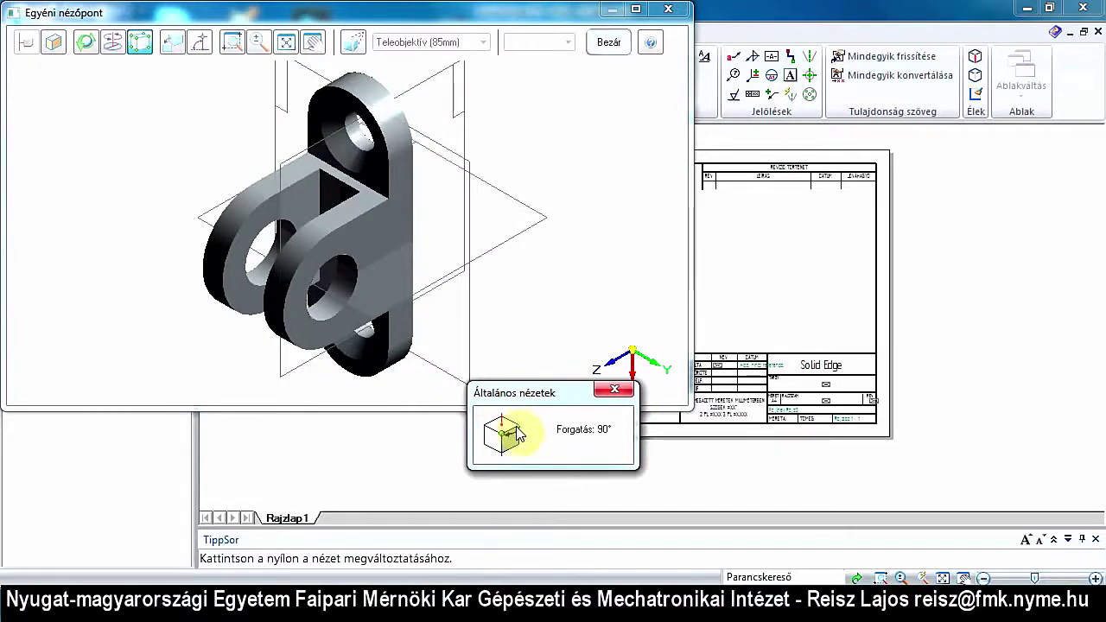
left_click(521, 429)
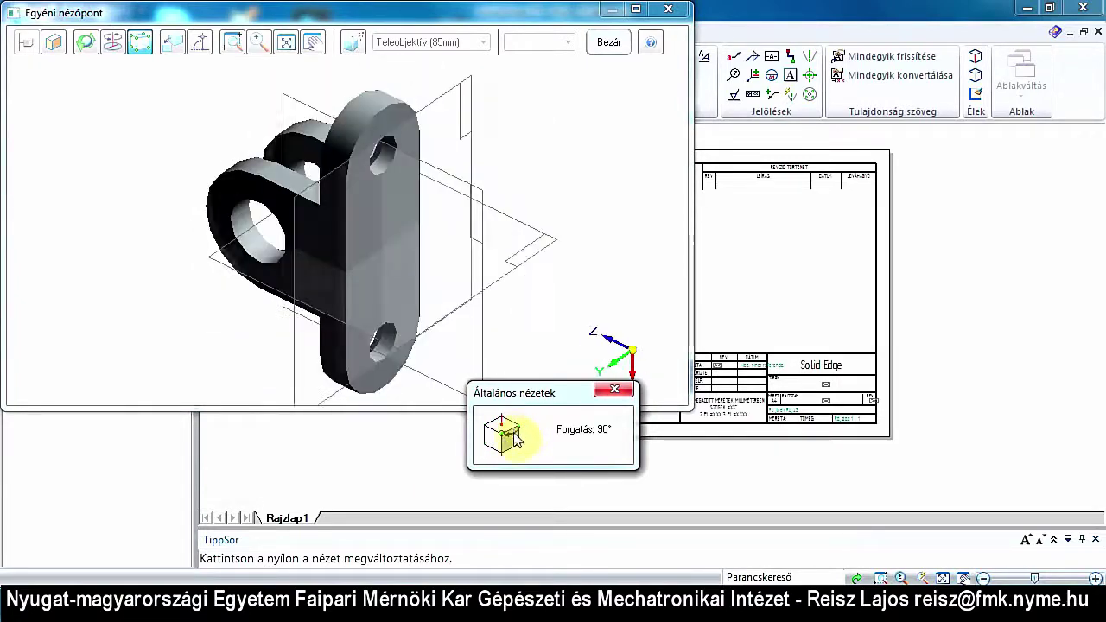
left_click(503, 433)
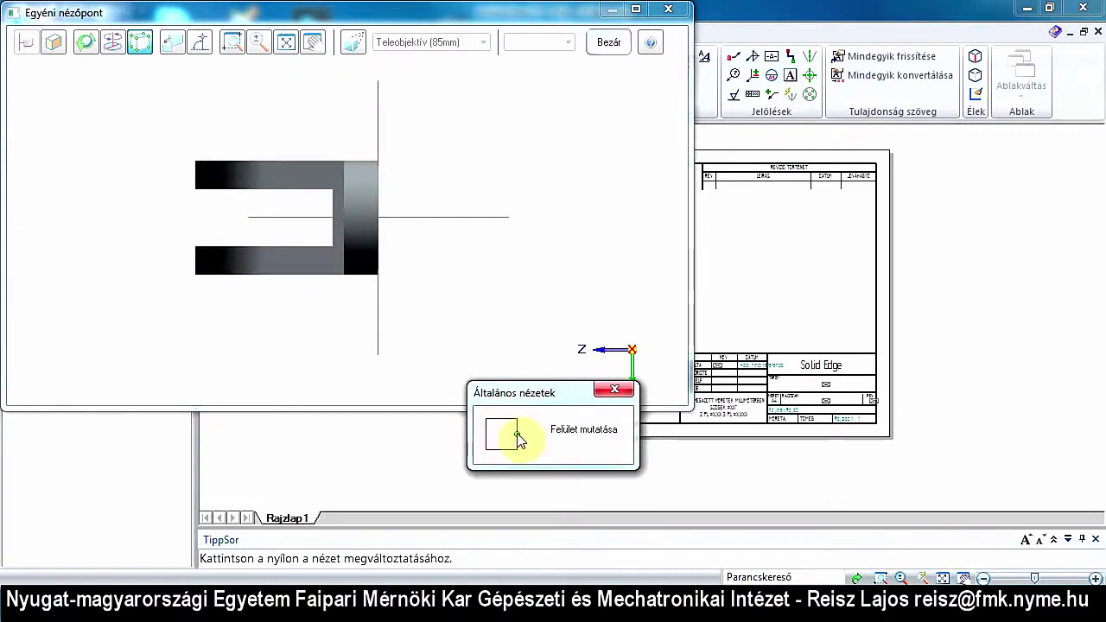
left_click(518, 440)
left_click(517, 439)
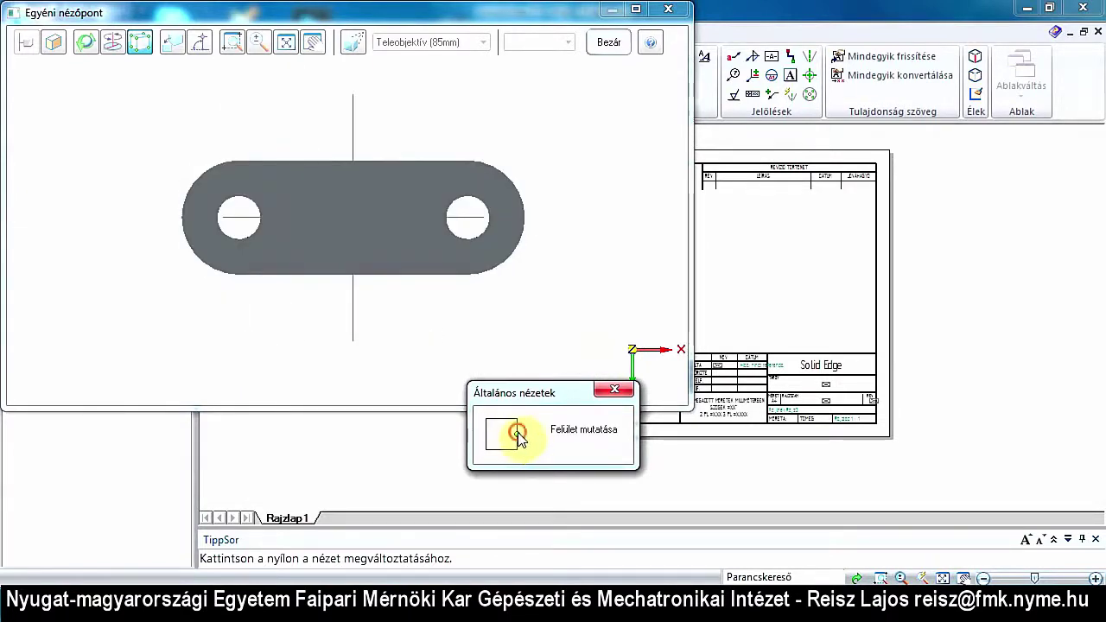
left_click(503, 451)
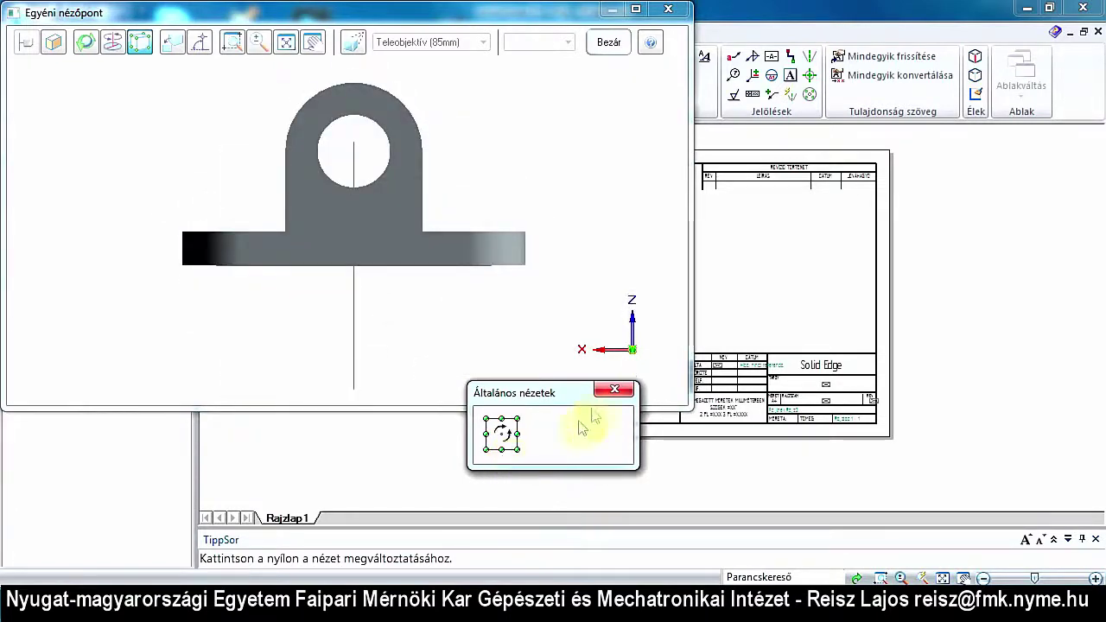
left_click(615, 393)
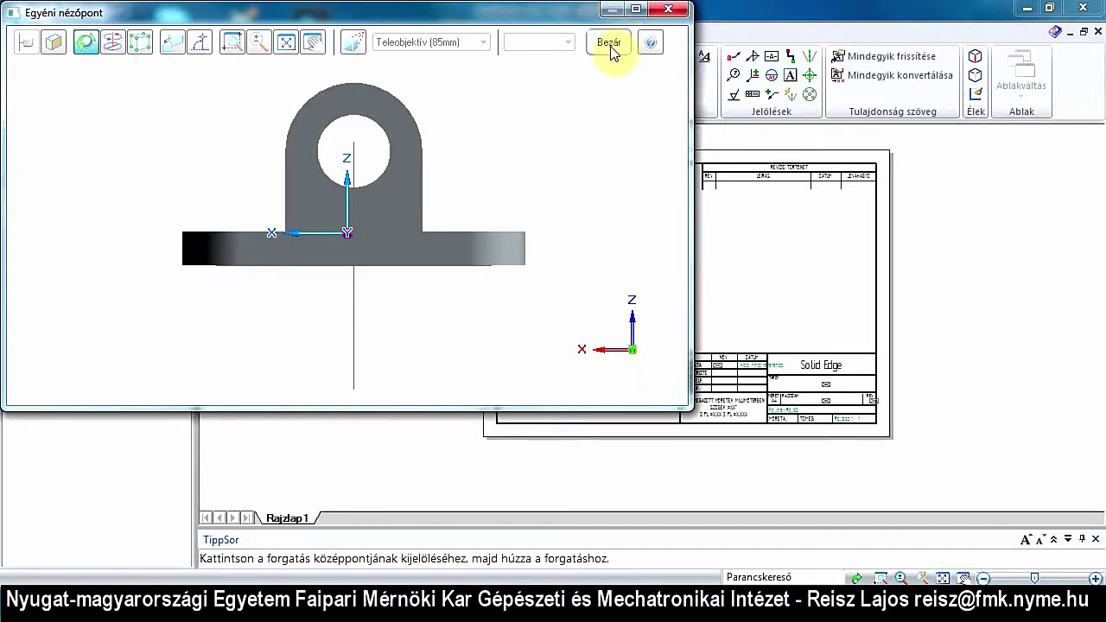
Accept the custom orientation and finish the drawing view wizard.
left_click(610, 45)
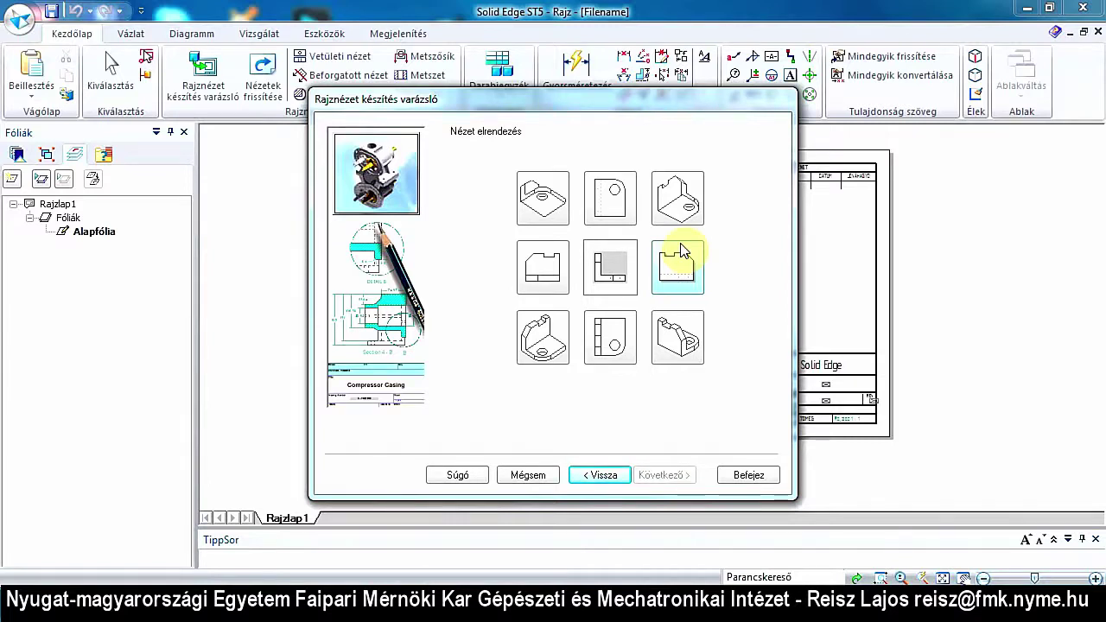
left_click(748, 475)
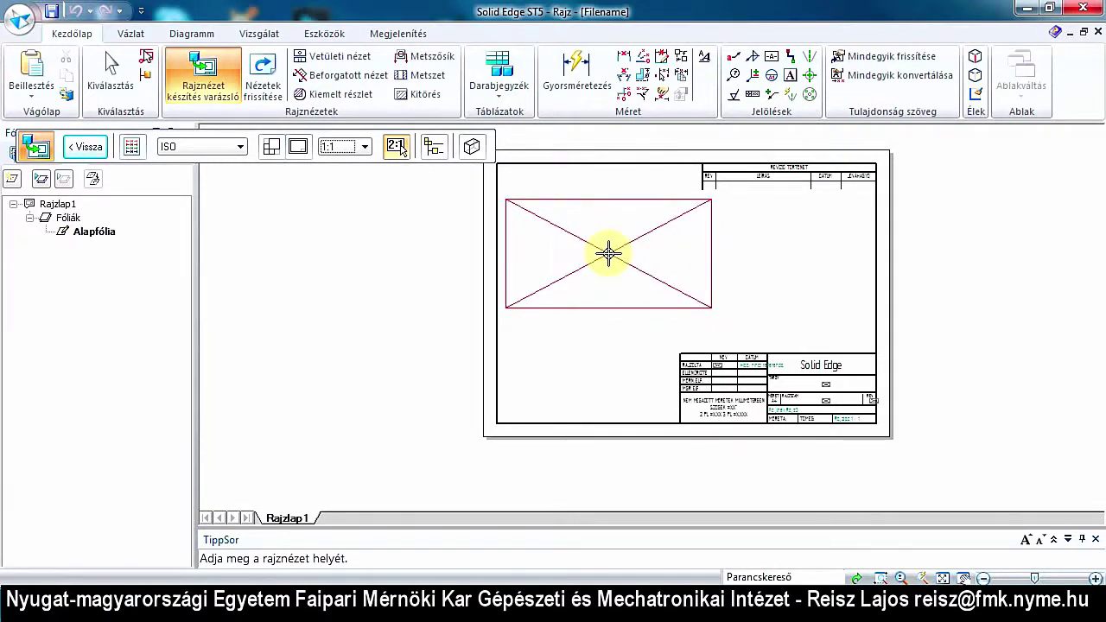
Place the talpas front view on the sheet and project a side view to its left.
left_click(609, 252)
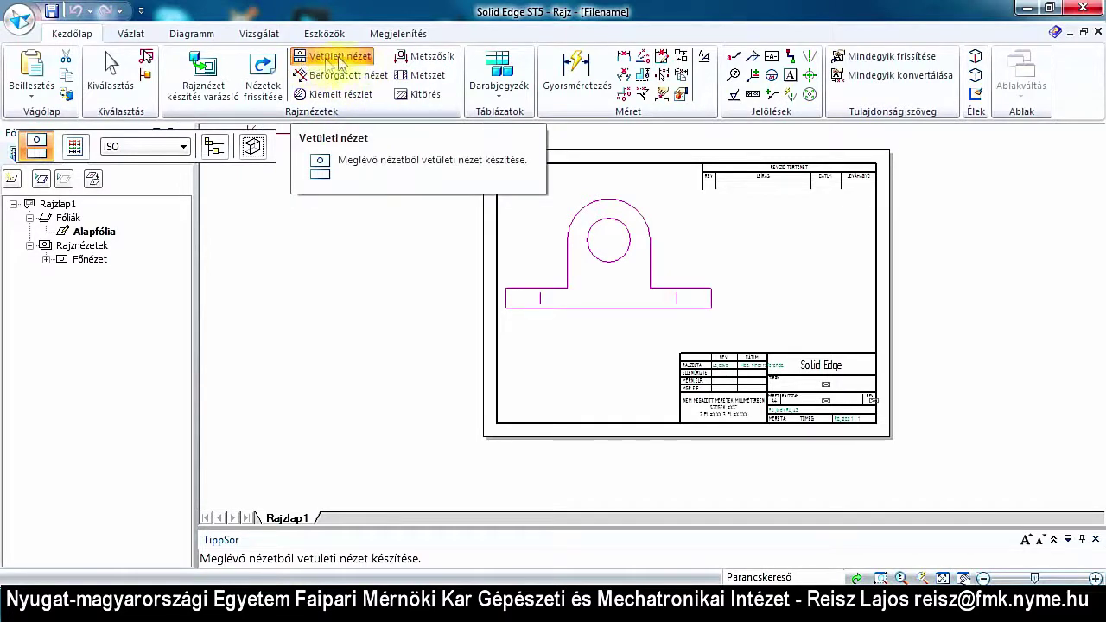
left_click(342, 58)
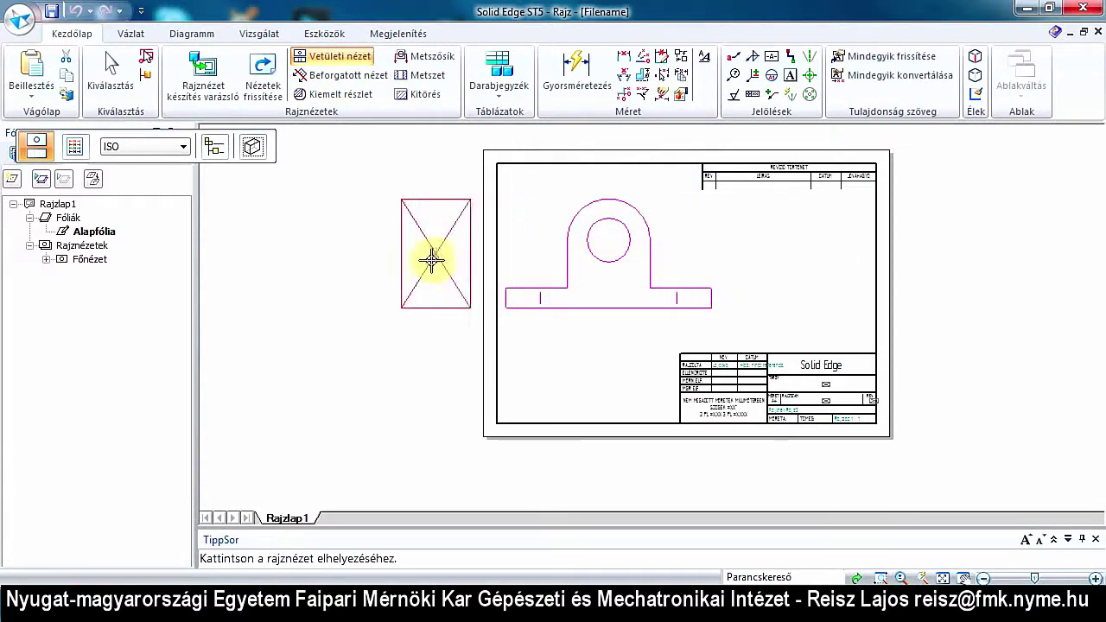
left_click(429, 260)
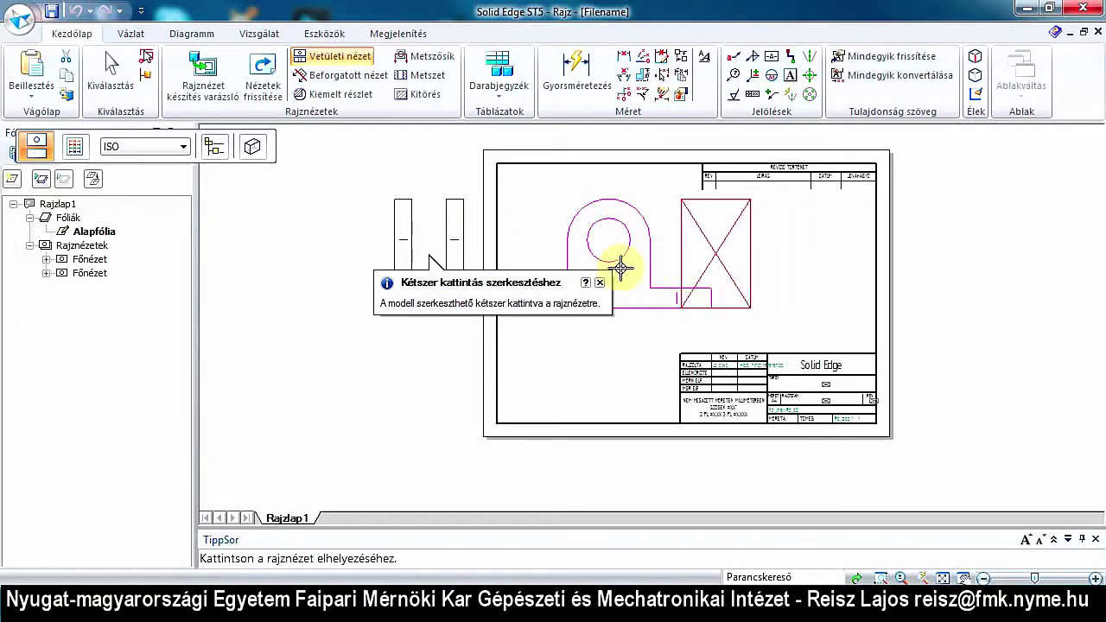
scroll(638, 386, "up", 2)
scroll(648, 378, "down", 3)
scroll(640, 345, "up", 1)
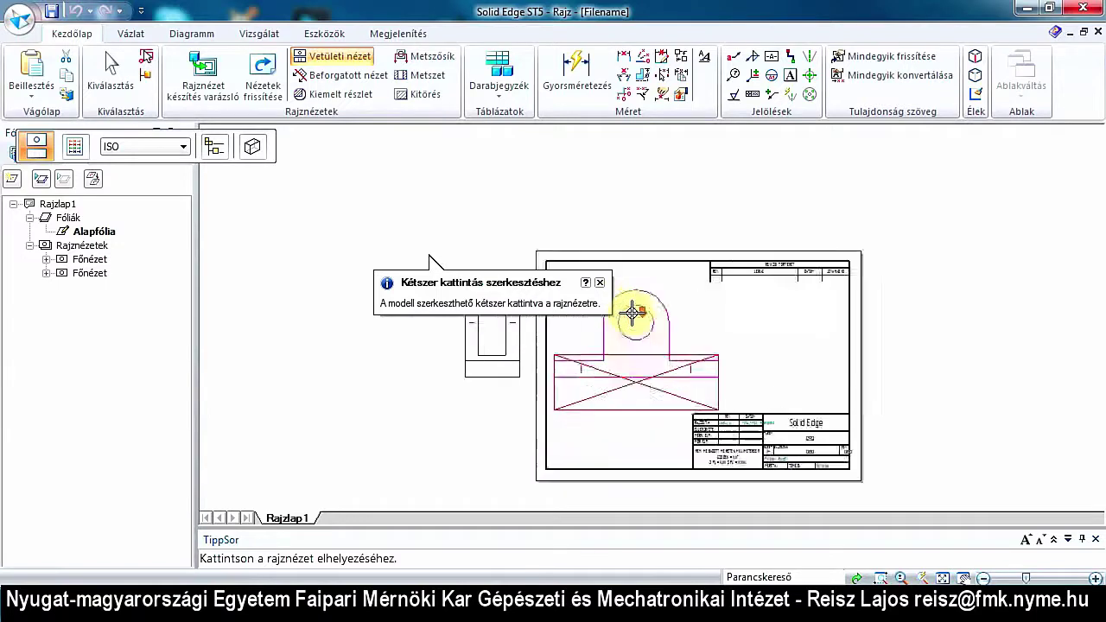
scroll(633, 313, "up", 1)
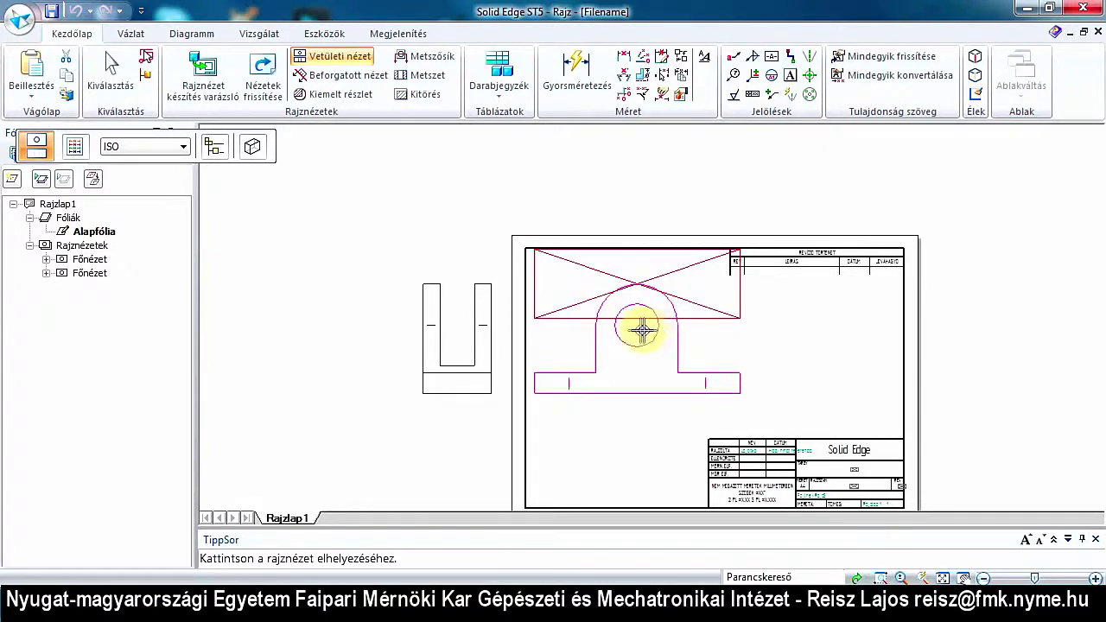
Project a top view above the front view.
left_click(111, 74)
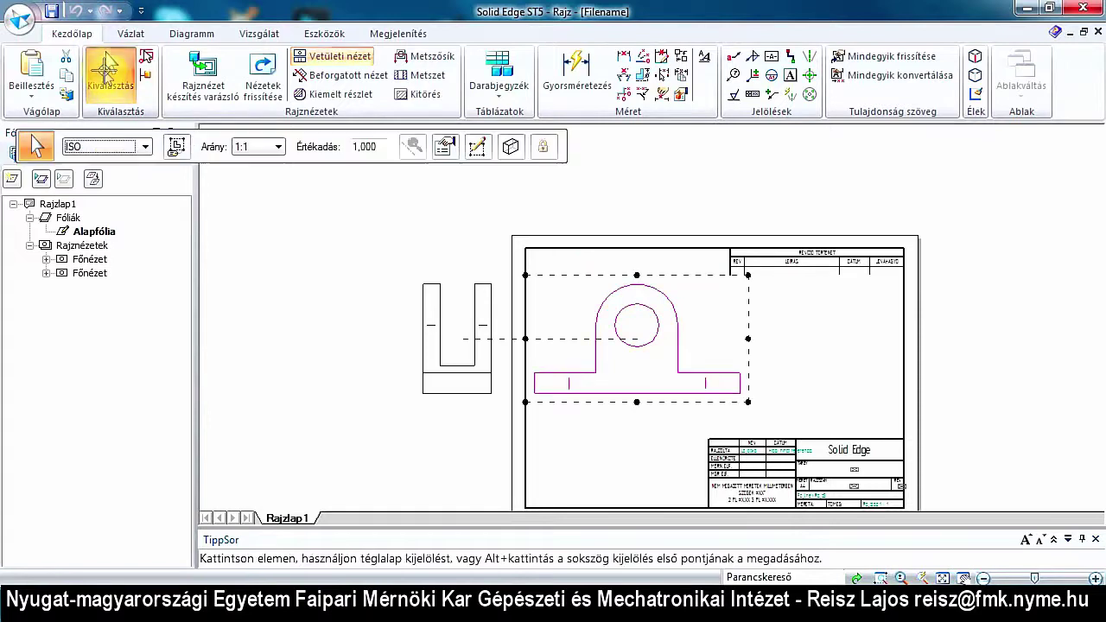
left_click(332, 63)
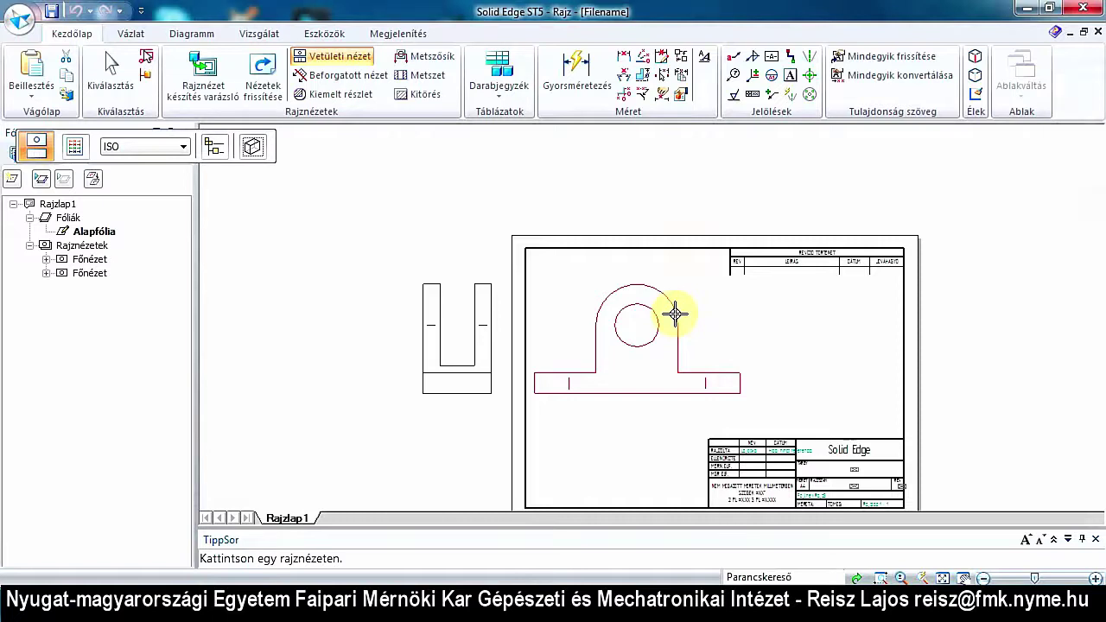
left_click(676, 314)
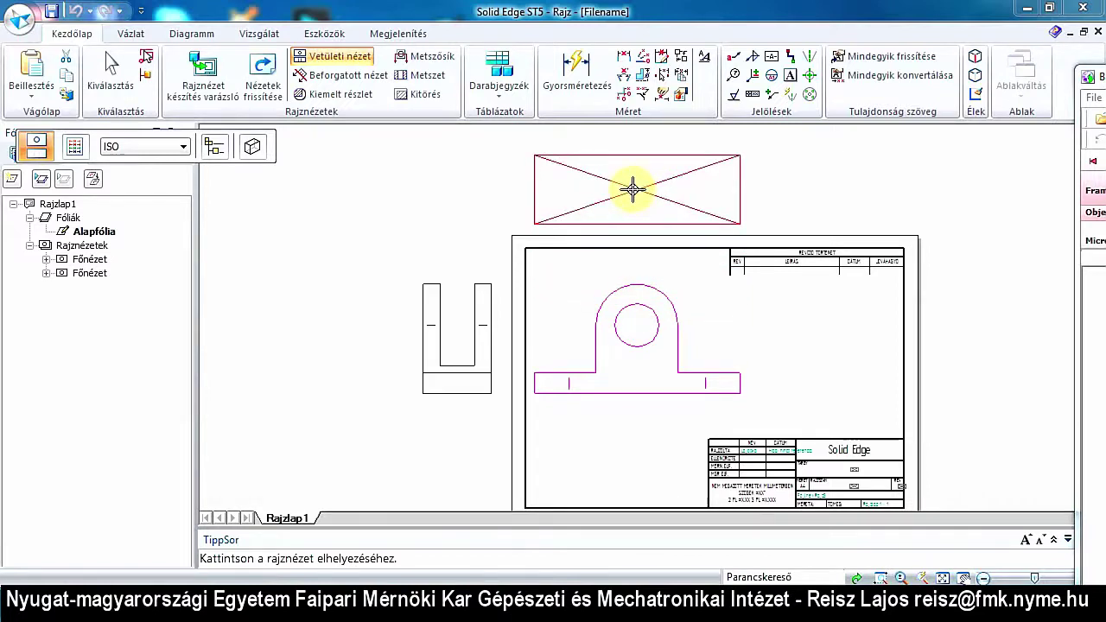
left_click(633, 189)
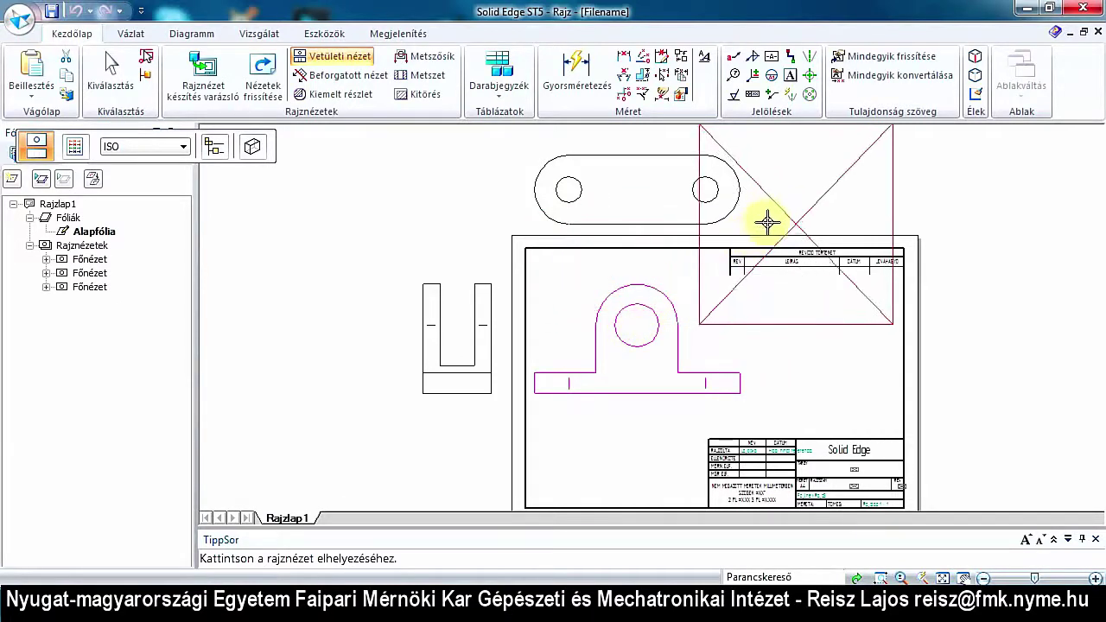
Place an isometric pictorial view of the part at the sheet's upper right.
scroll(770, 229, "up", 1)
scroll(770, 233, "down", 3)
scroll(770, 232, "down", 4)
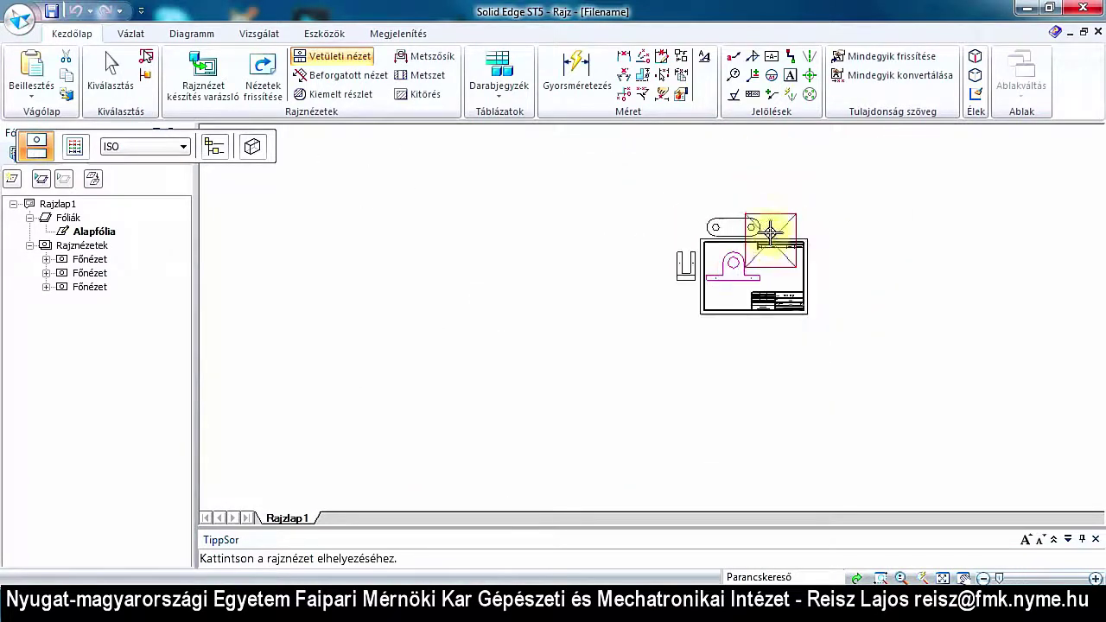
scroll(770, 232, "up", 5)
scroll(786, 217, "up", 3)
scroll(780, 217, "down", 3)
scroll(786, 217, "up", 1)
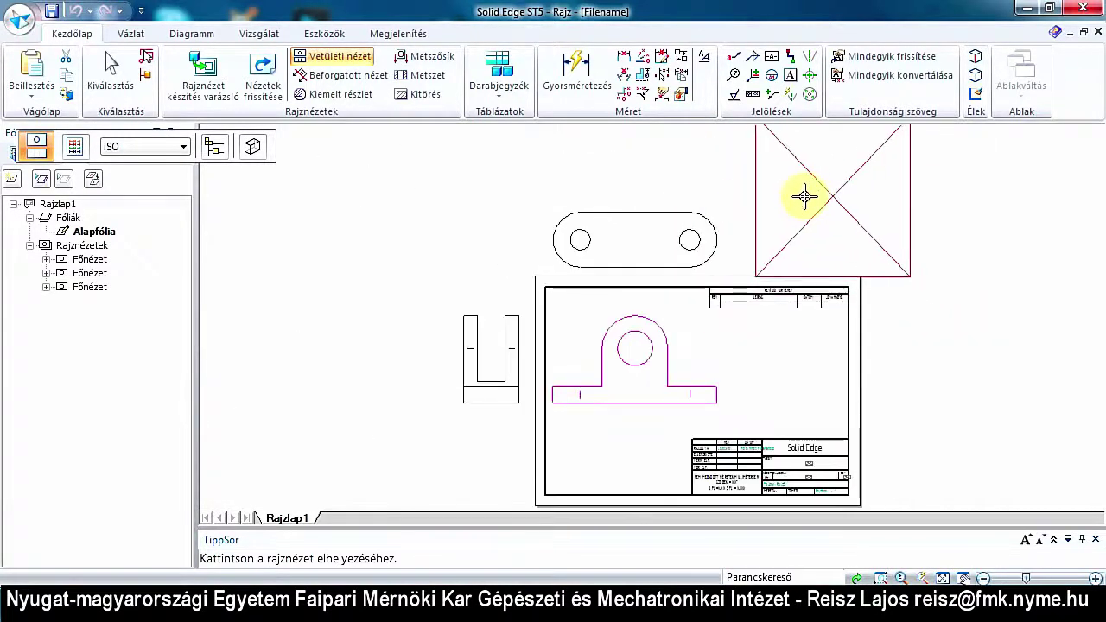
left_click(813, 196)
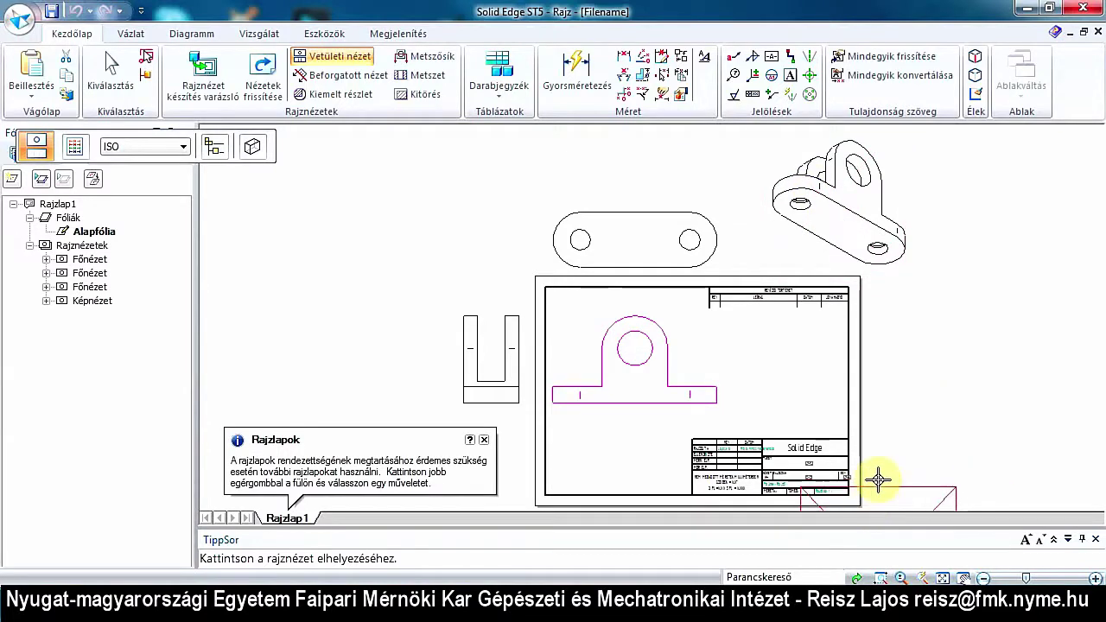
Delete the isometric, top and side views, confirming each deletion with Igen.
key("Escape")
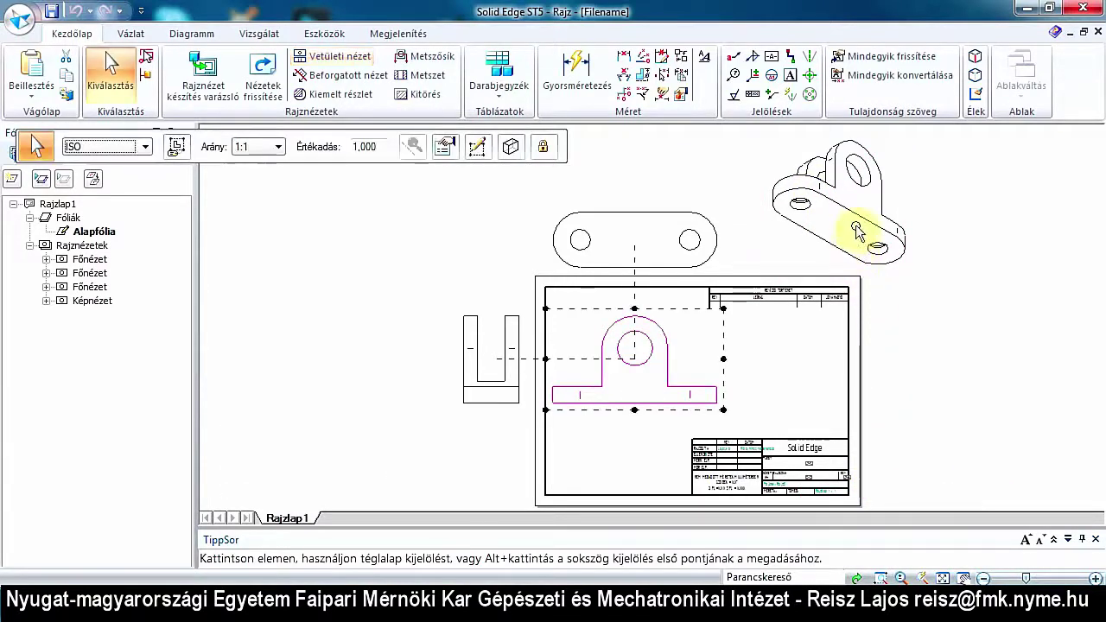
left_click(853, 226)
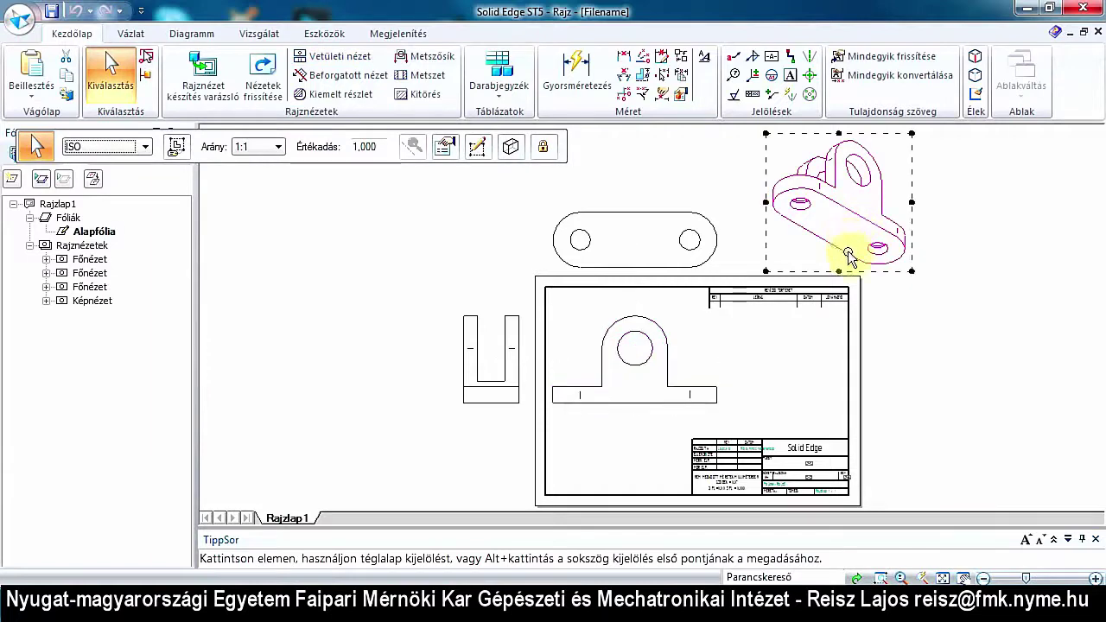
key("Delete")
left_click(544, 331)
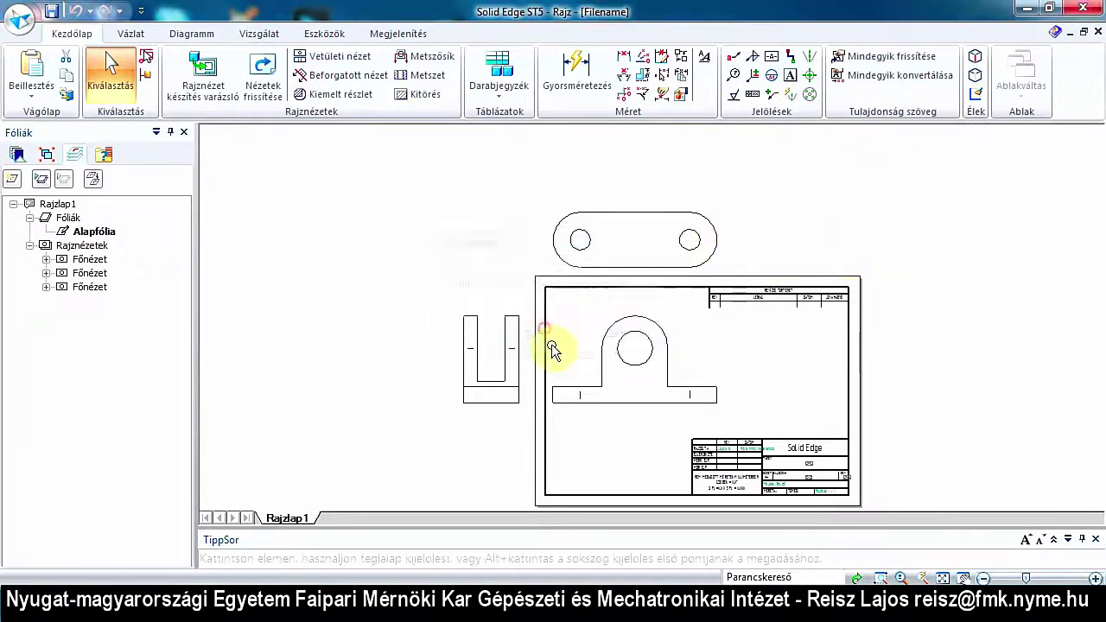
left_click(700, 238)
key("Delete")
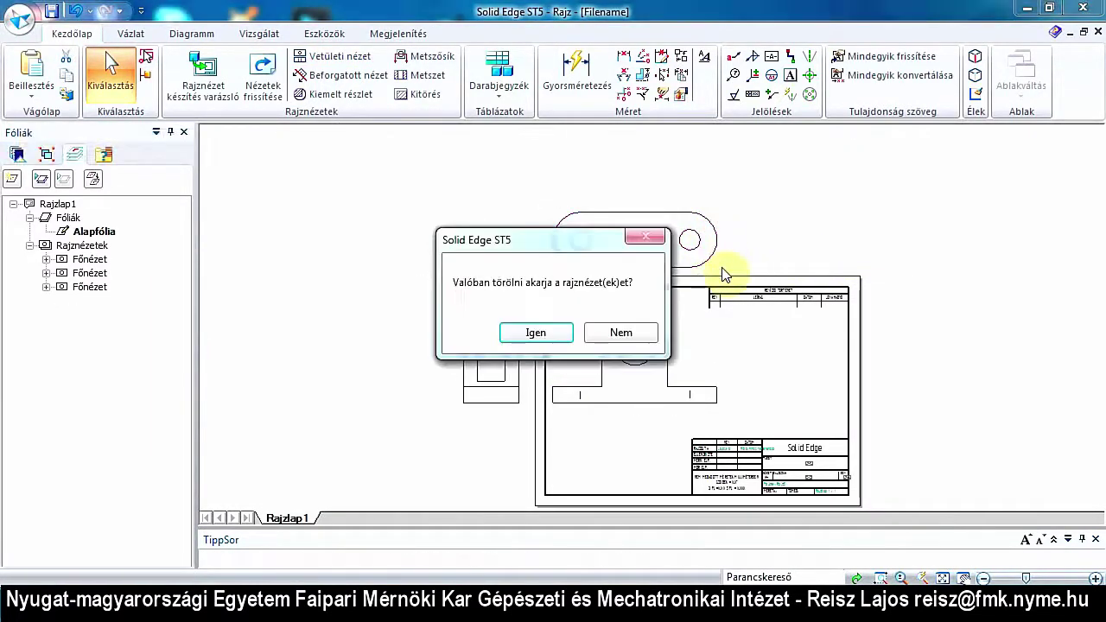
left_click(540, 333)
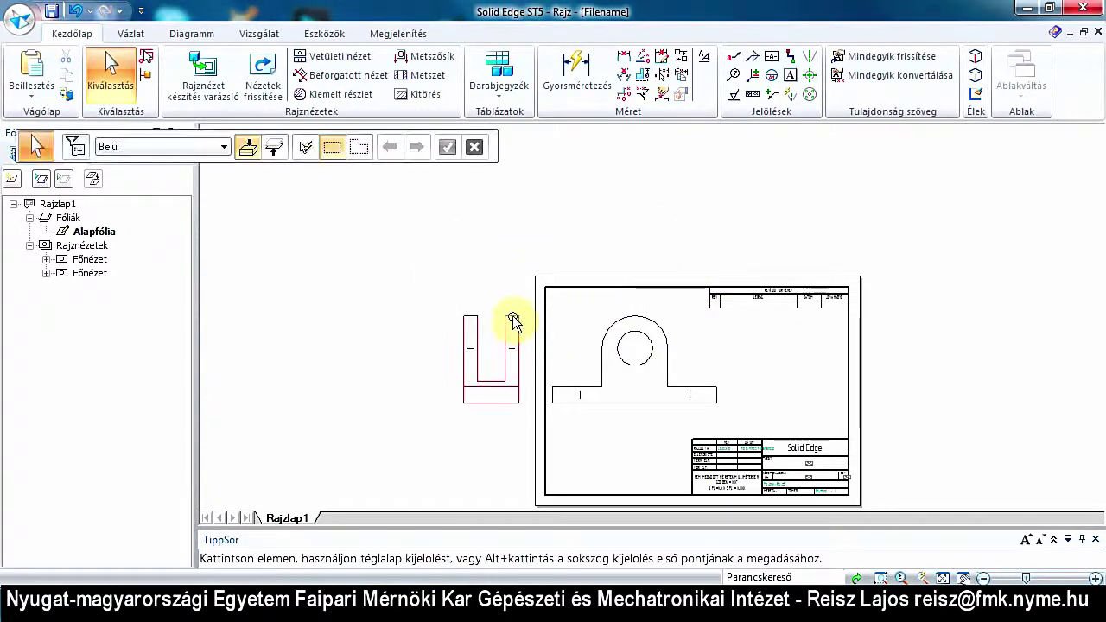
left_click(513, 322)
key("Delete")
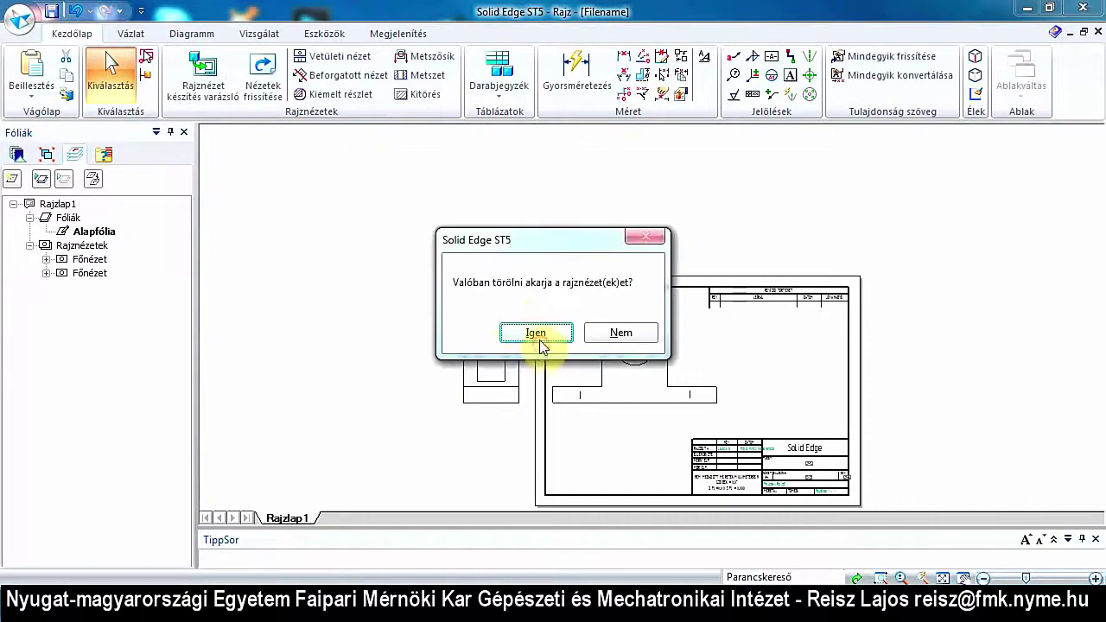
left_click(538, 334)
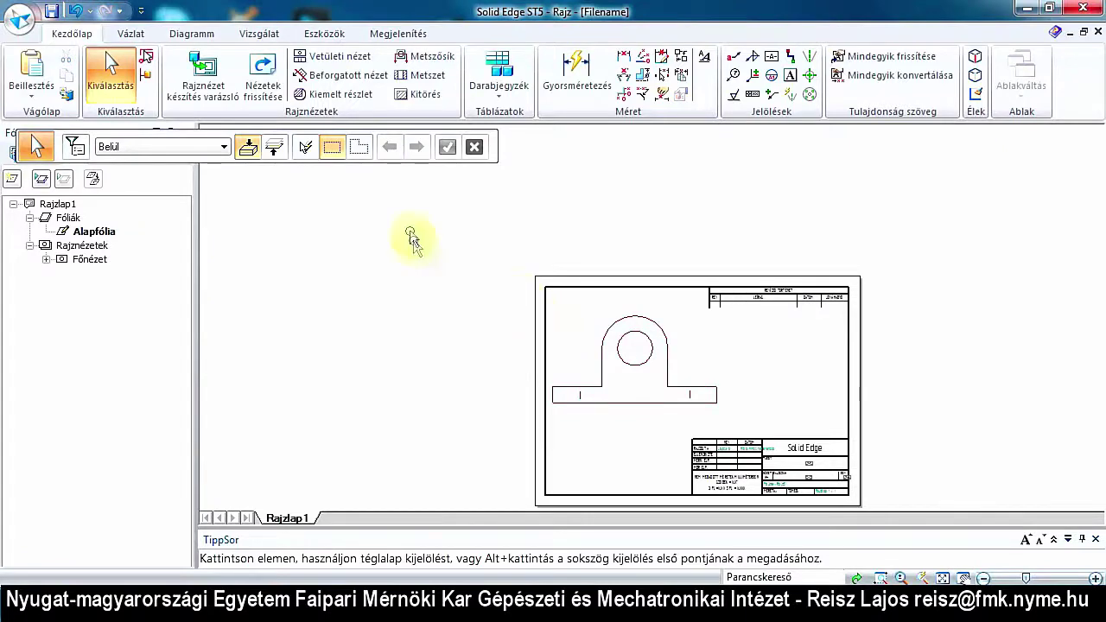
scroll(301, 82, "down", 1)
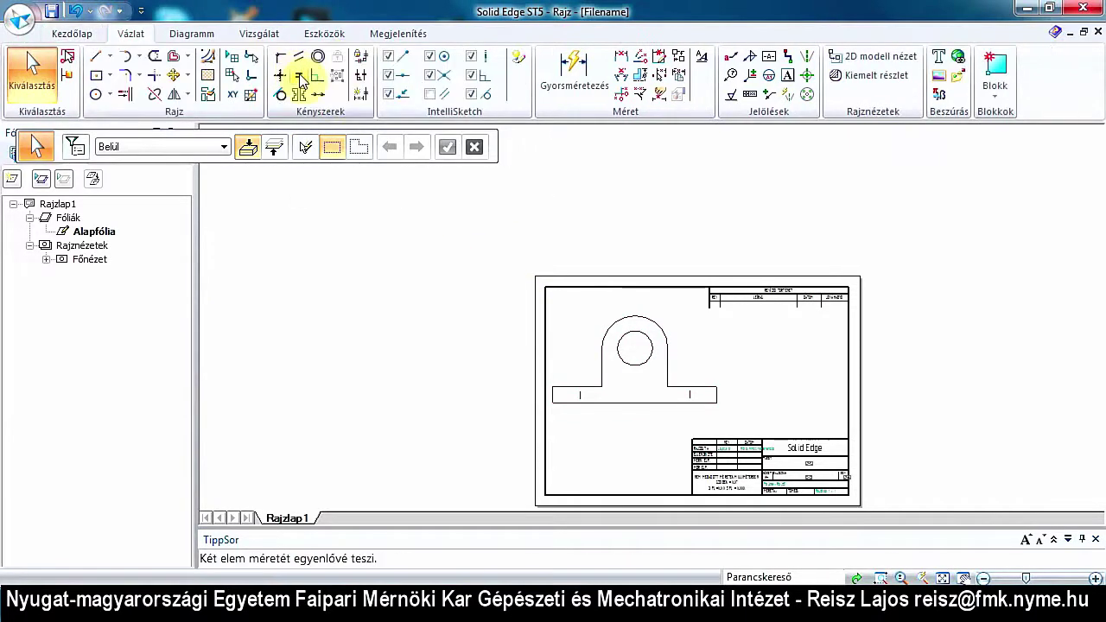
scroll(302, 81, "up", 1)
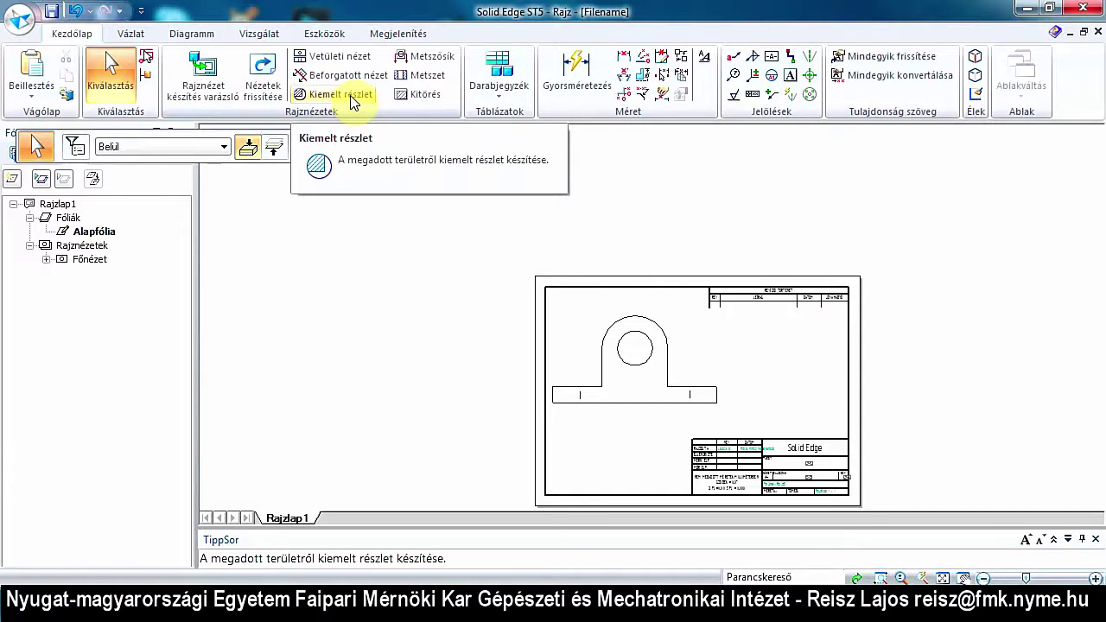
Circle the boss's upper right edge as detail A and place its enlarged Kiemelt részlet view.
left_click(354, 101)
left_click(355, 97)
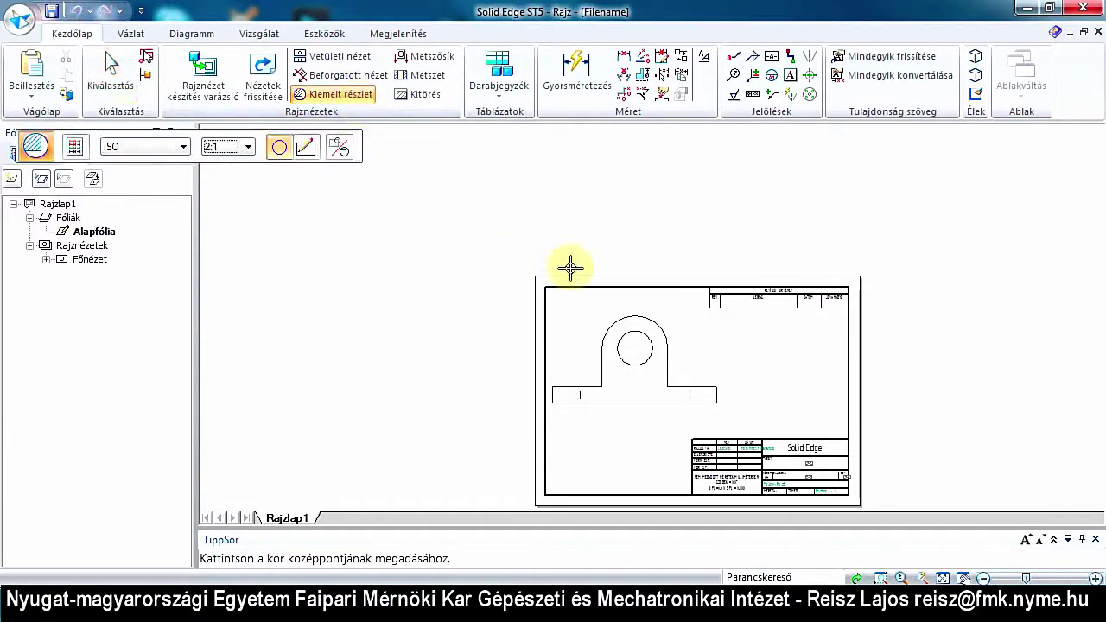
left_click(635, 347)
type("50")
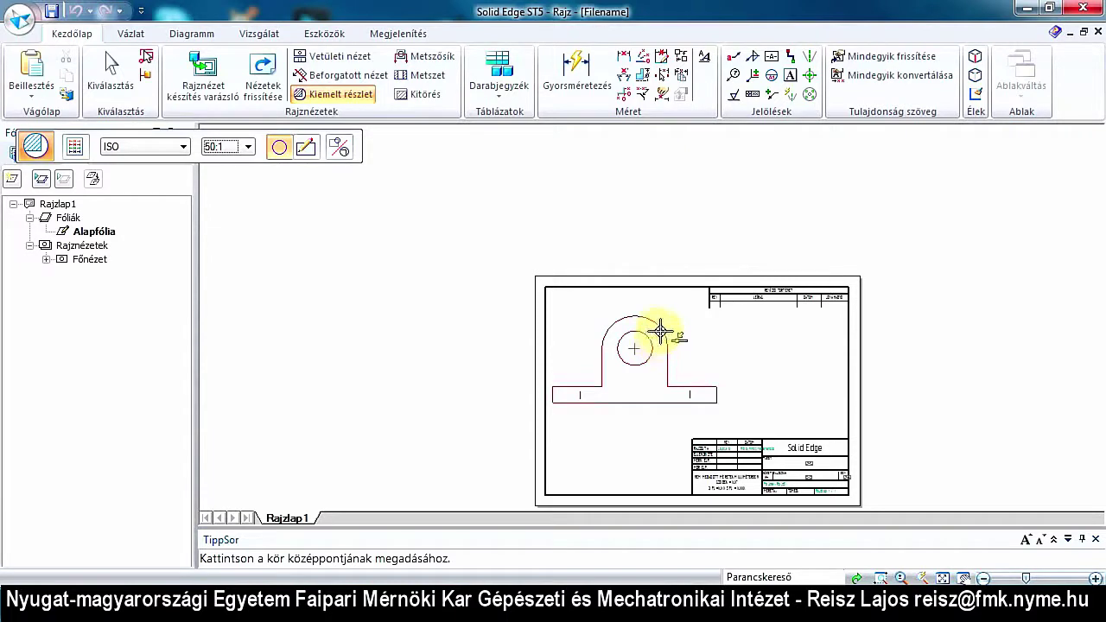
scroll(662, 346, "up", 3)
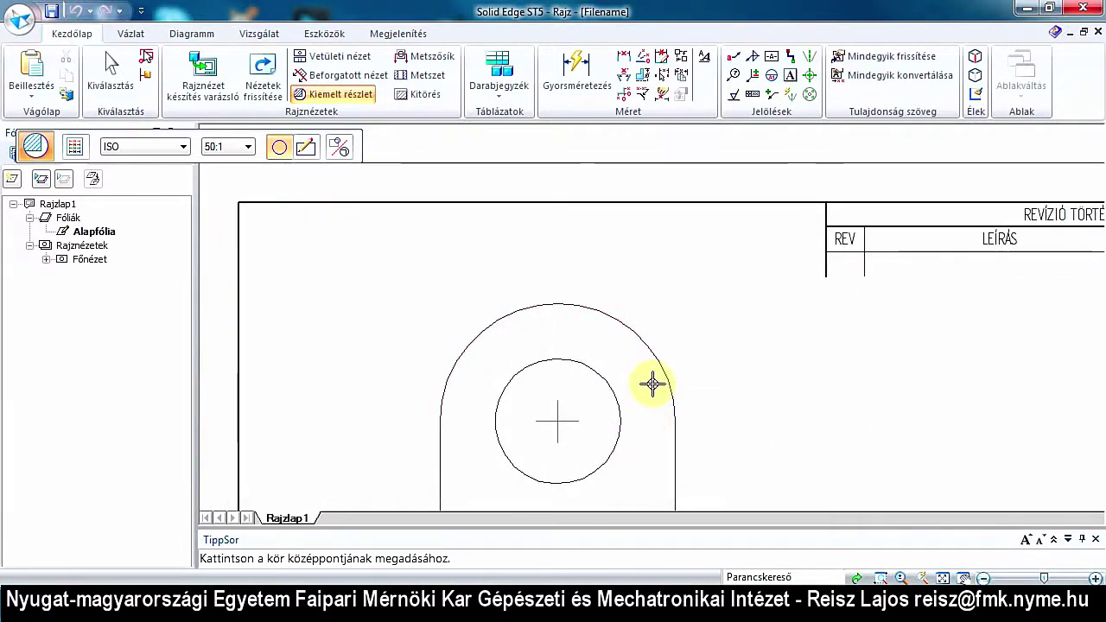
left_click(653, 384)
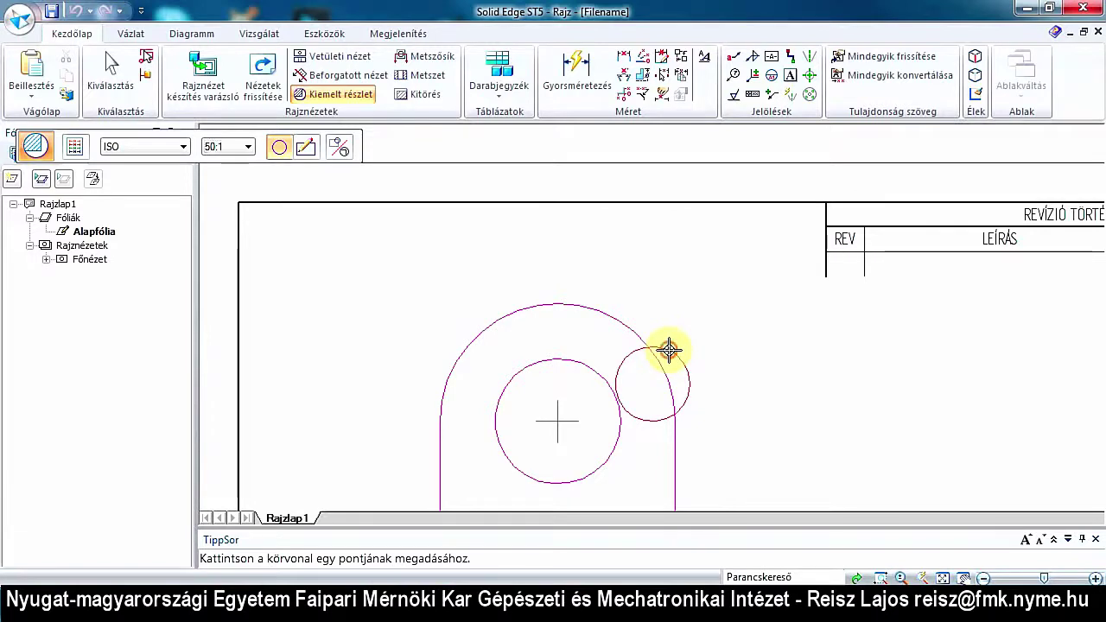
left_click(670, 350)
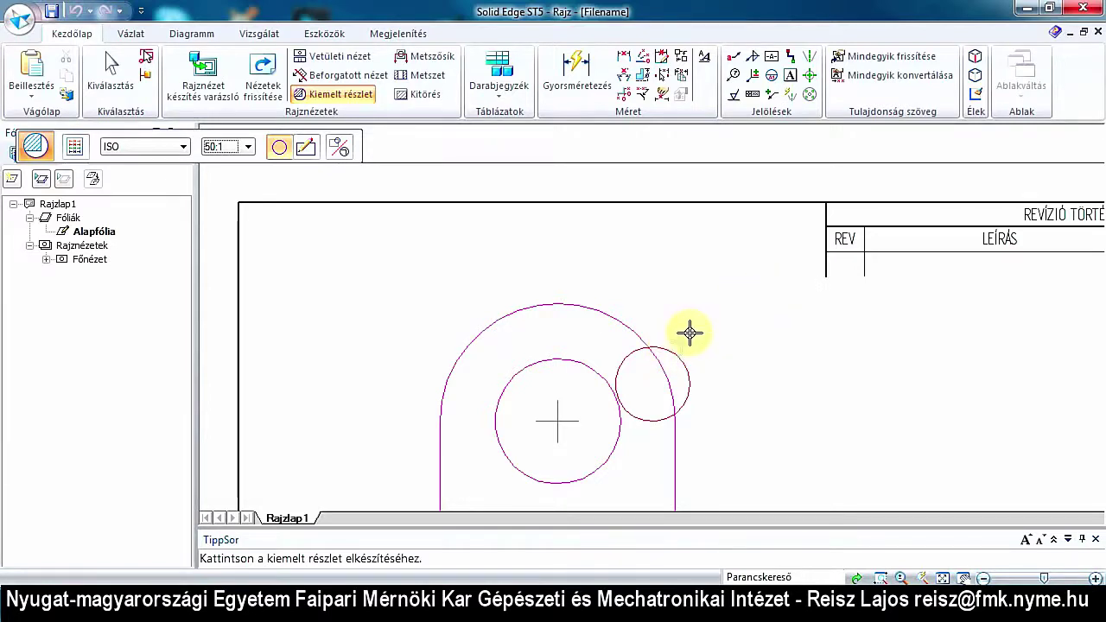
left_click(669, 361)
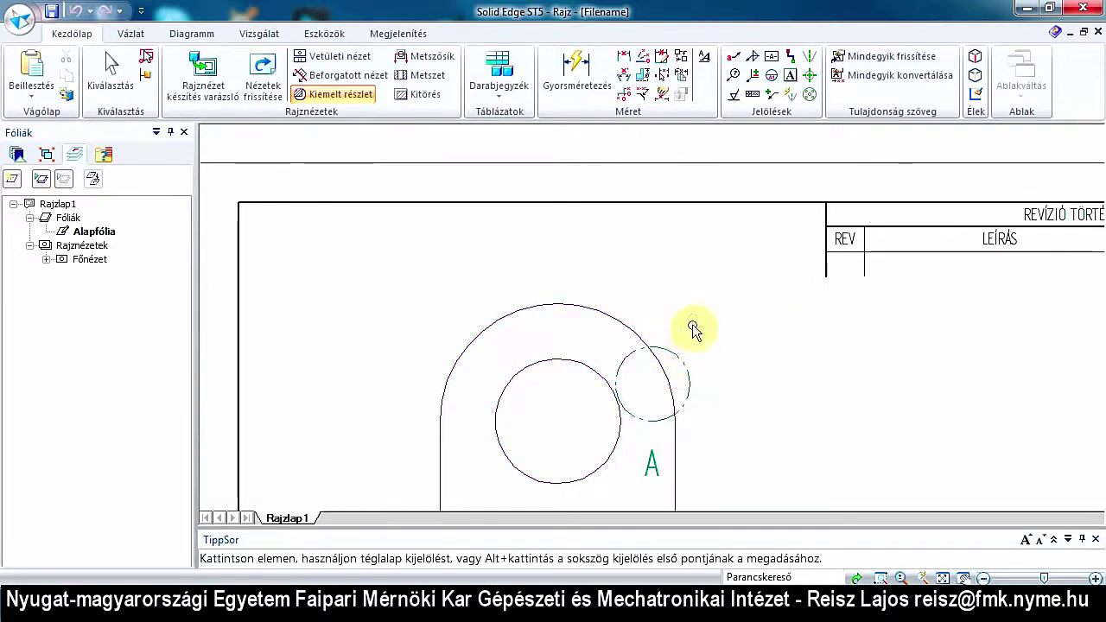
left_click(655, 330)
scroll(655, 333, "down", 3)
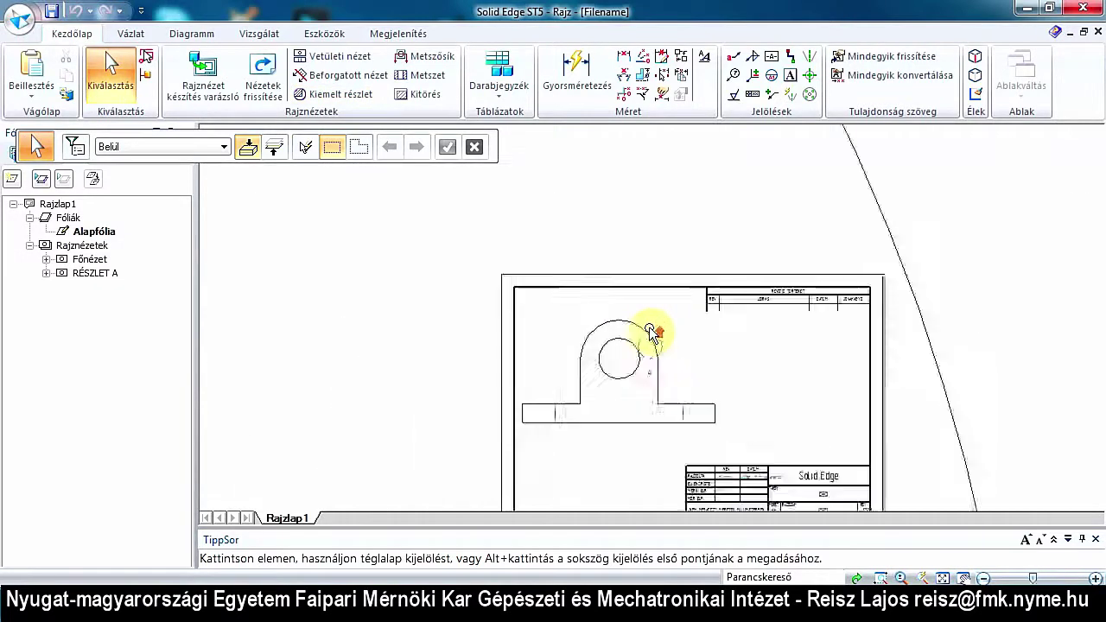
scroll(654, 333, "down", 1)
scroll(653, 333, "down", 1)
scroll(651, 333, "down", 1)
Zoom out and select the oversized 50:1 detail view A to show its Arány options.
scroll(646, 333, "down", 1)
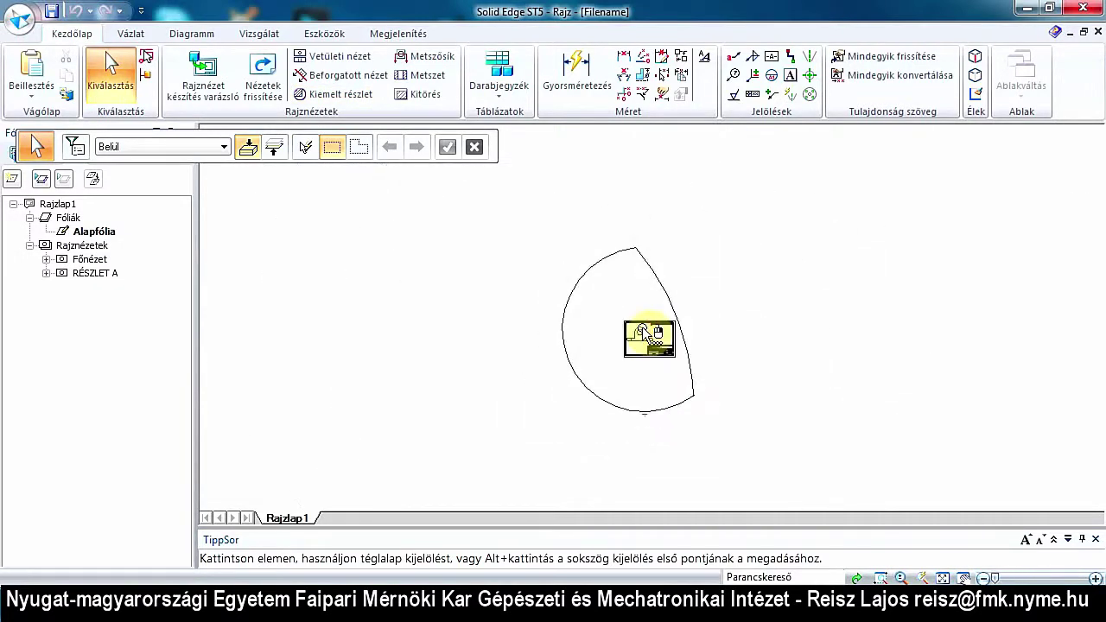
scroll(647, 332, "up", 4)
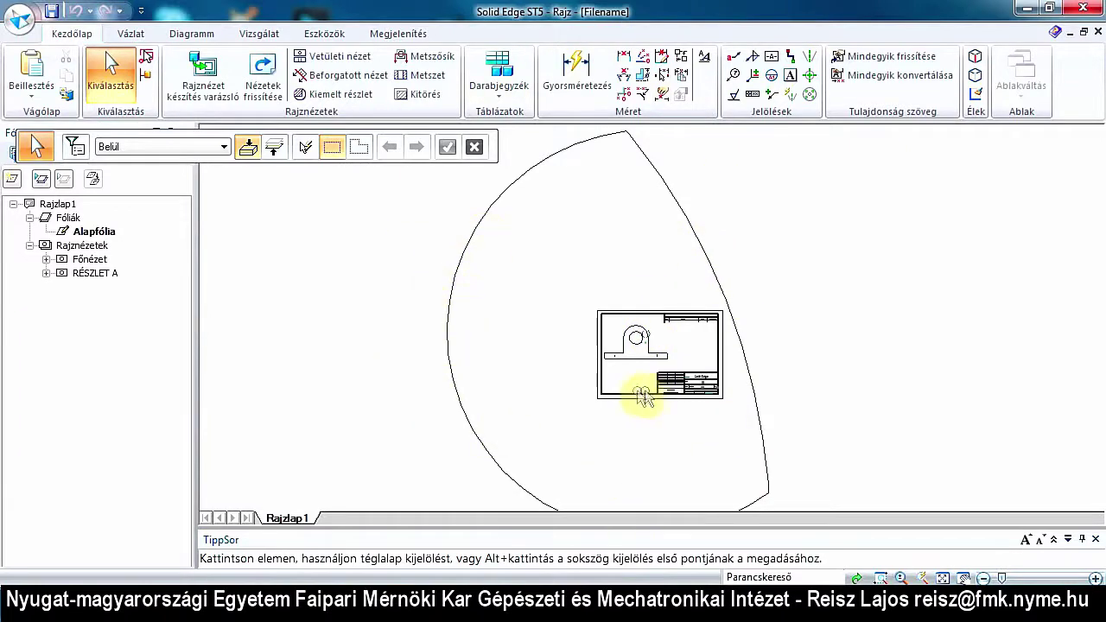
scroll(636, 343, "down", 2)
scroll(636, 343, "up", 2)
scroll(632, 344, "up", 3)
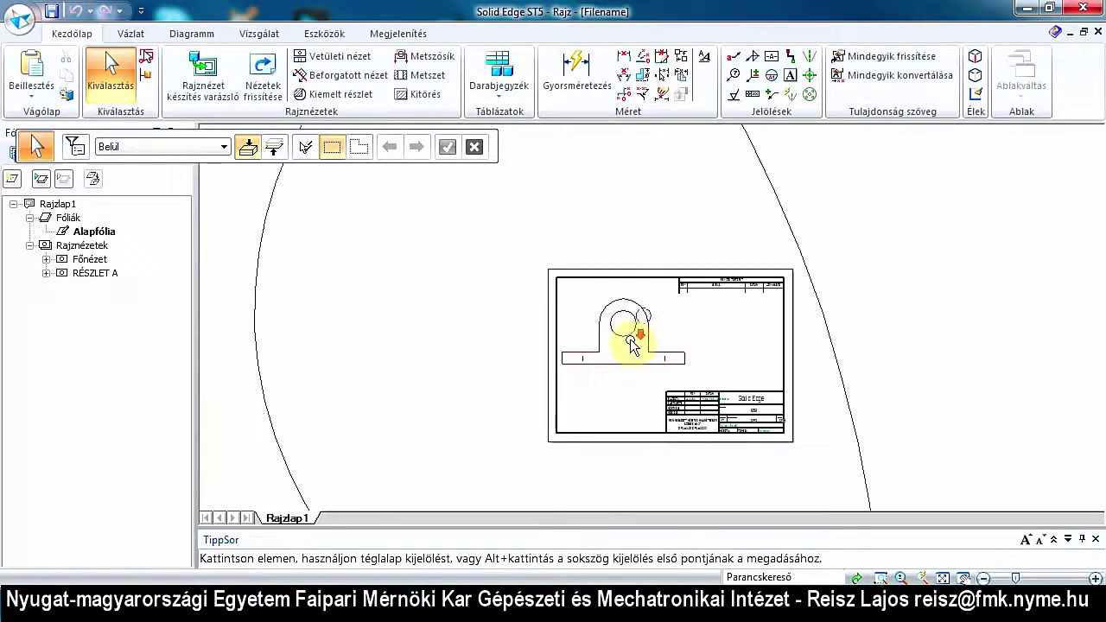
scroll(630, 340, "up", 4)
scroll(673, 336, "down", 8)
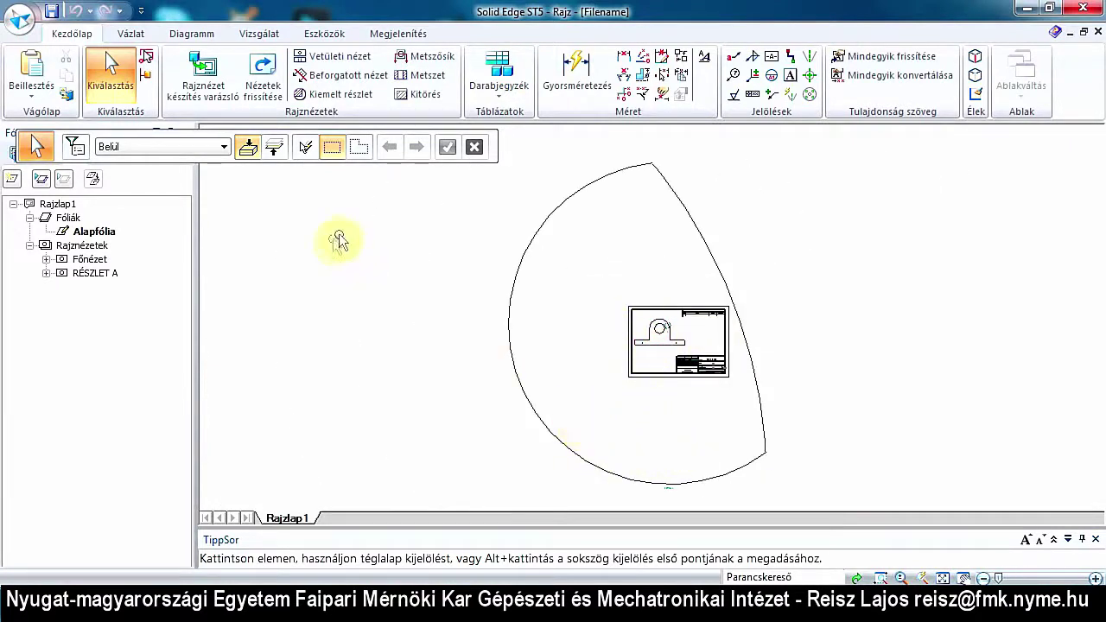
left_click(530, 242)
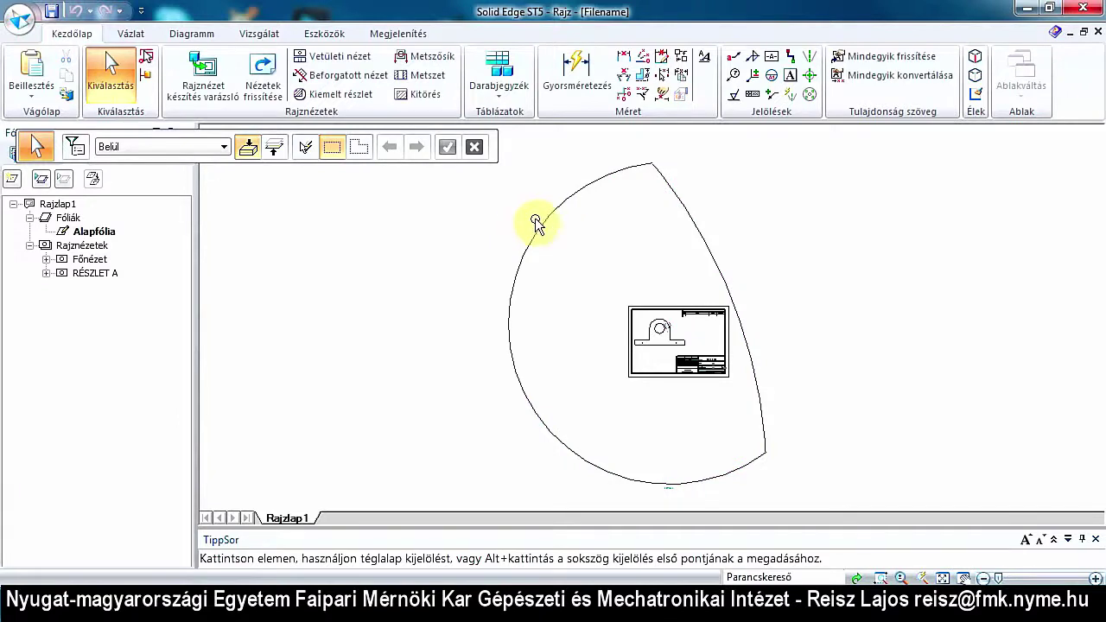
left_click(115, 74)
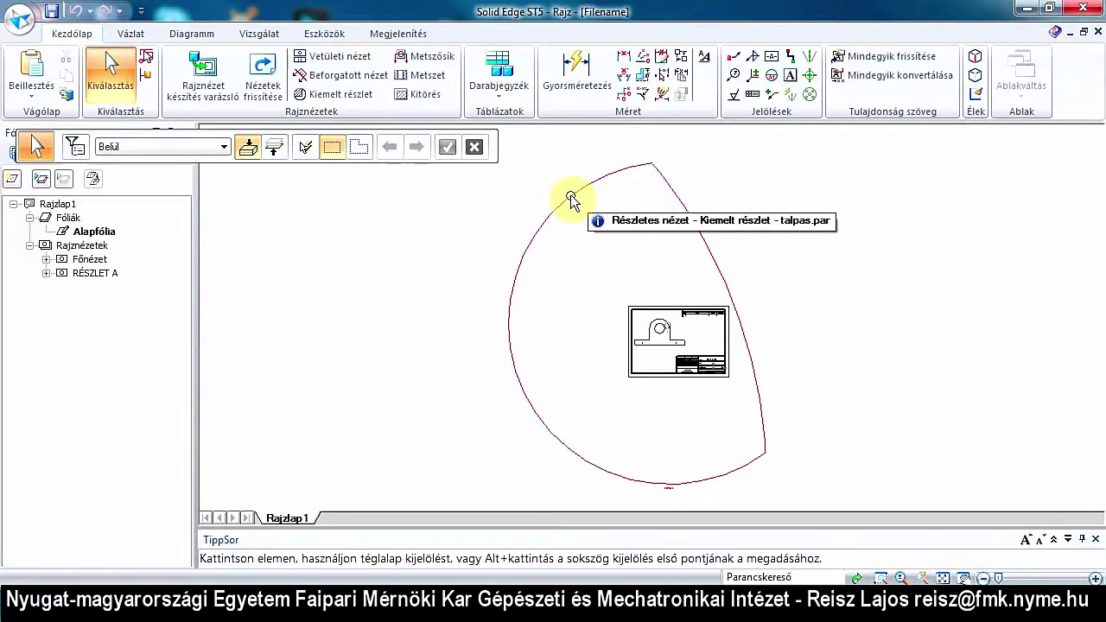
left_click(573, 201)
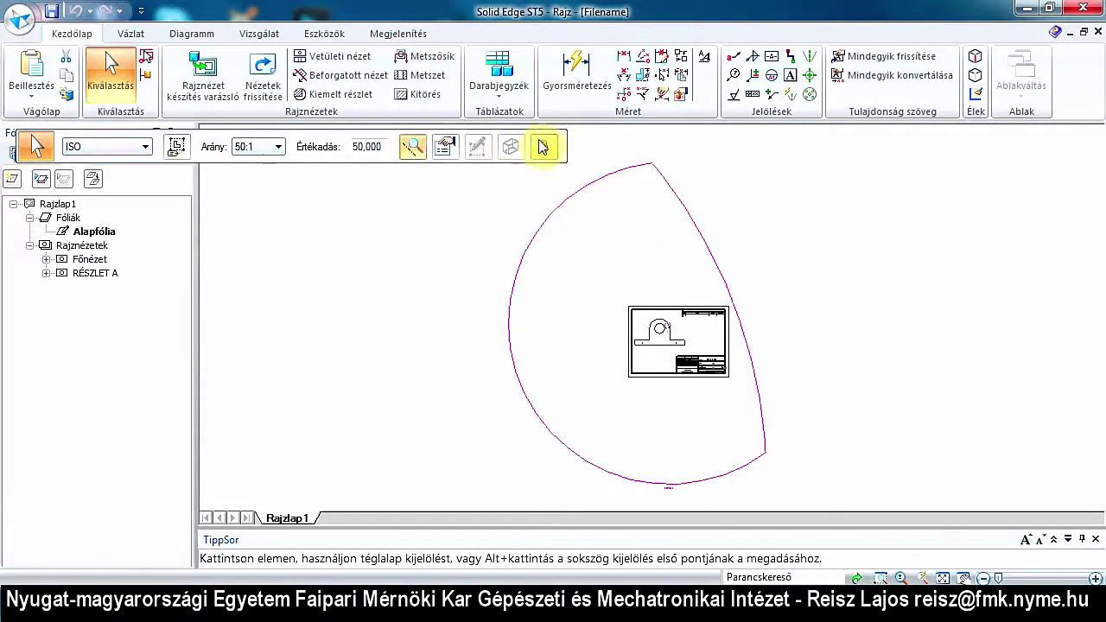
Set detail view A's Arány to 2:1 and finish the rescale.
left_click(280, 149)
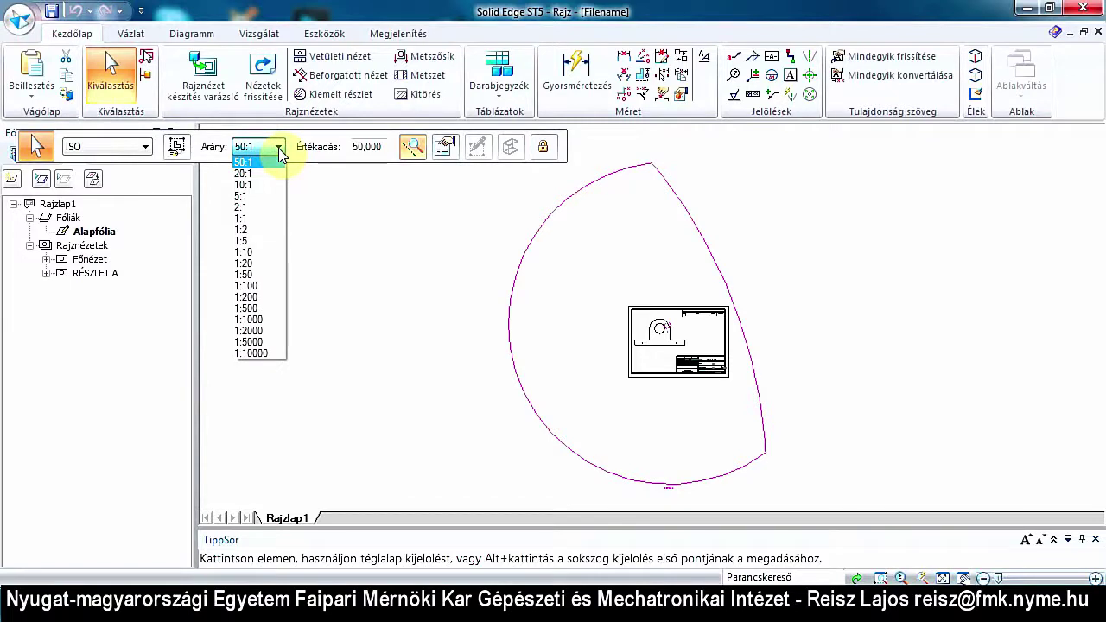
left_click(247, 207)
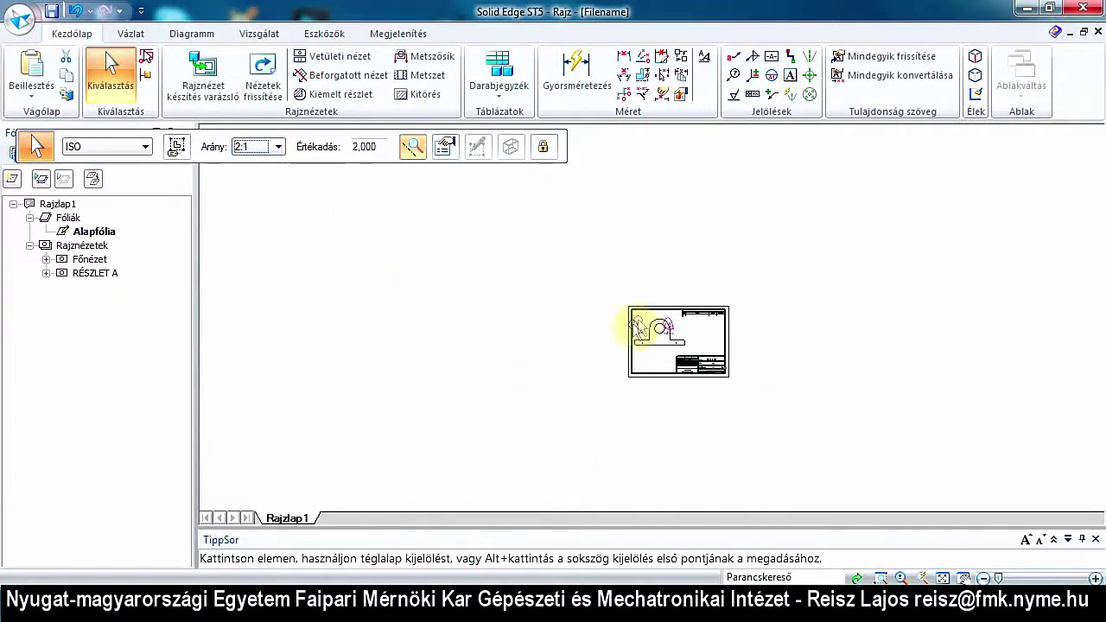
scroll(679, 326, "up", 2)
scroll(644, 307, "up", 1)
scroll(652, 328, "up", 1)
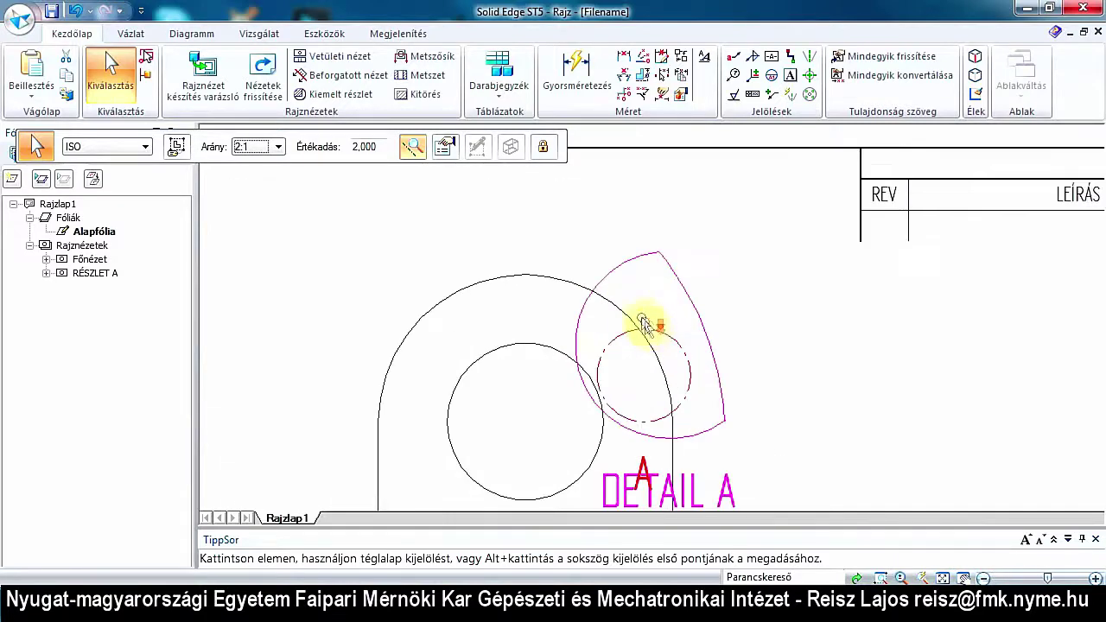
scroll(622, 327, "up", 1)
left_click(609, 328)
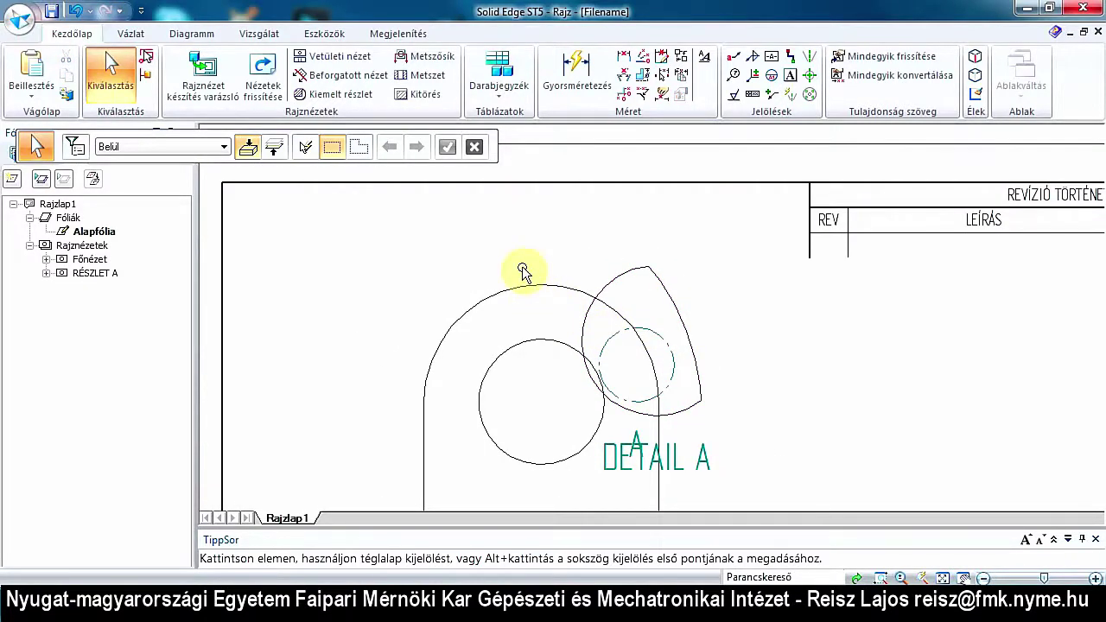
Move detail view A to the right, just beside the boss.
left_click(629, 273)
left_click_drag(628, 273, 860, 277)
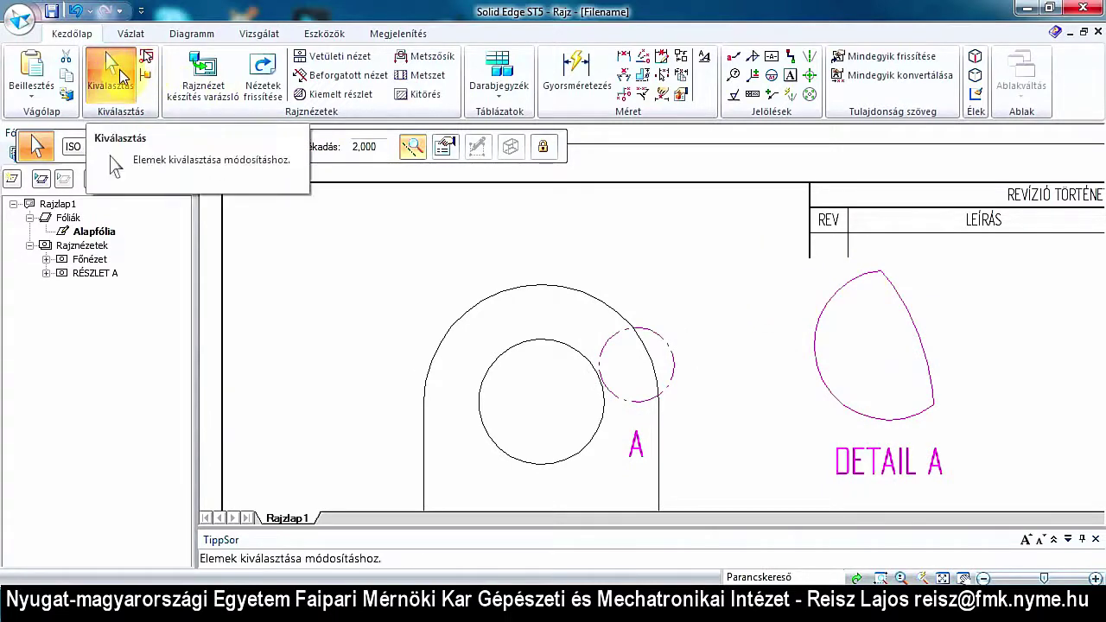
left_click(836, 299)
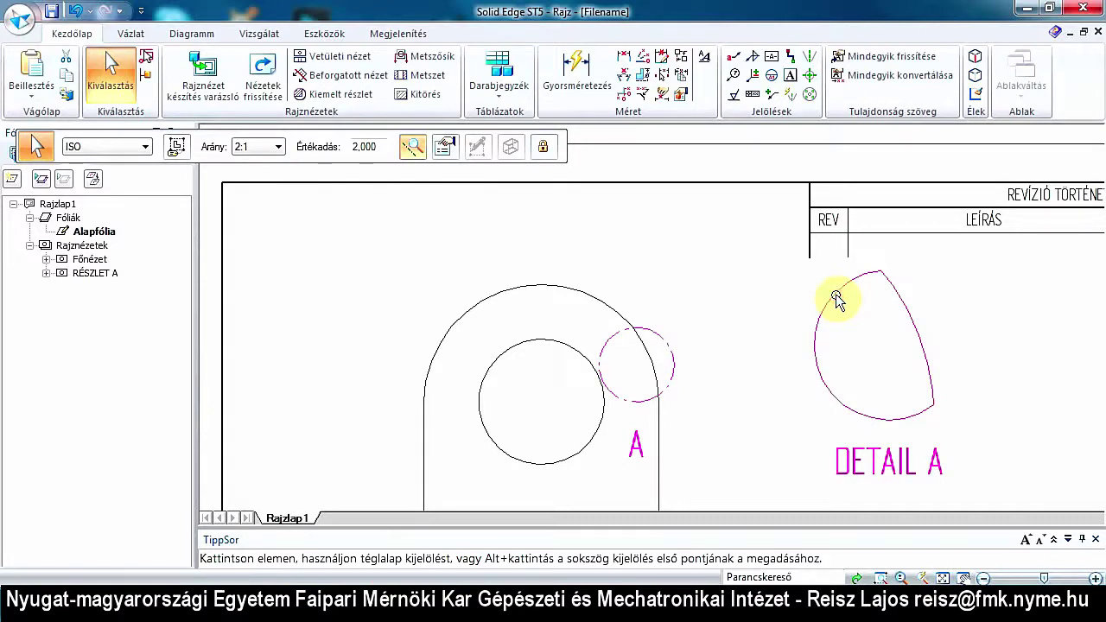
mouse_move(835, 299)
left_mouse_down()
mouse_move(709, 296)
mouse_move(847, 267)
mouse_move(905, 314)
mouse_move(733, 290)
mouse_move(770, 287)
left_mouse_up()
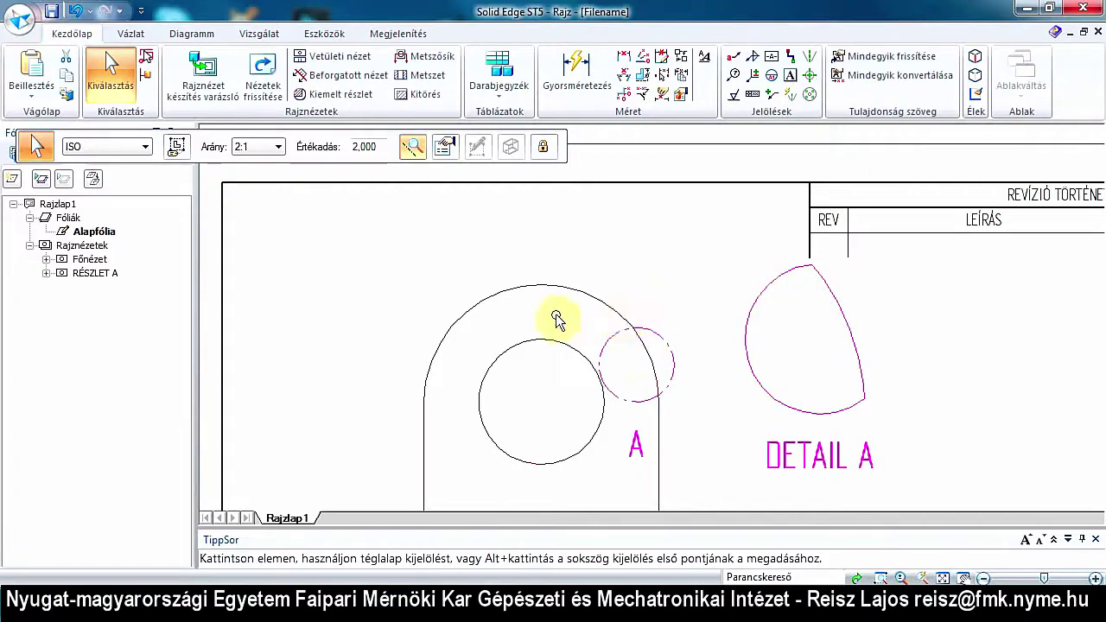
Delete detail circle A with its linked detail view, confirming the deletion.
left_click(653, 333)
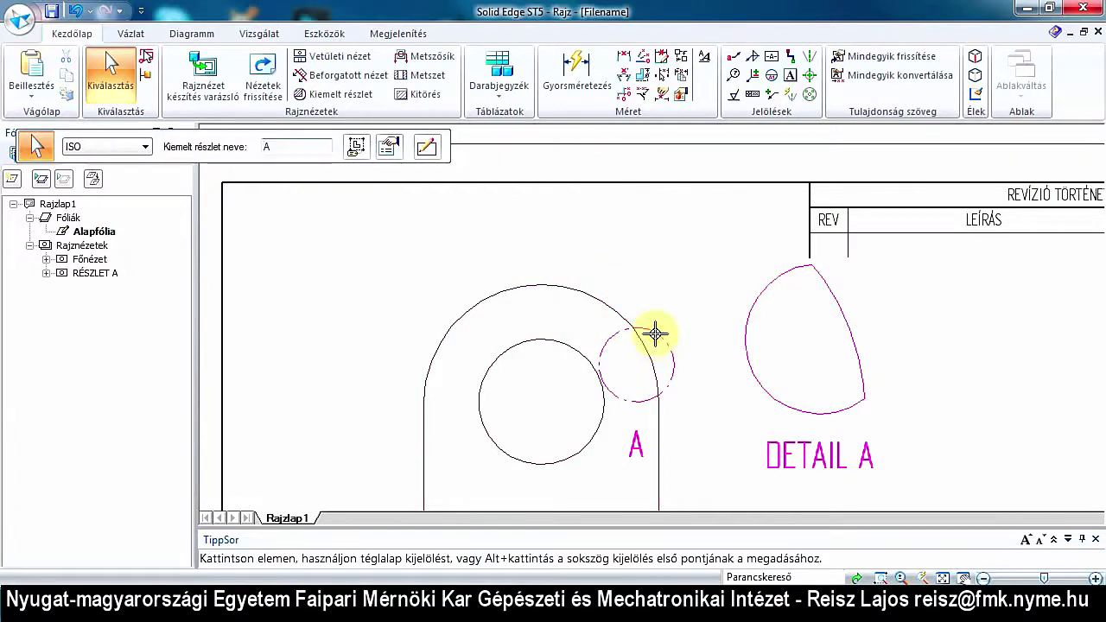
key("Delete")
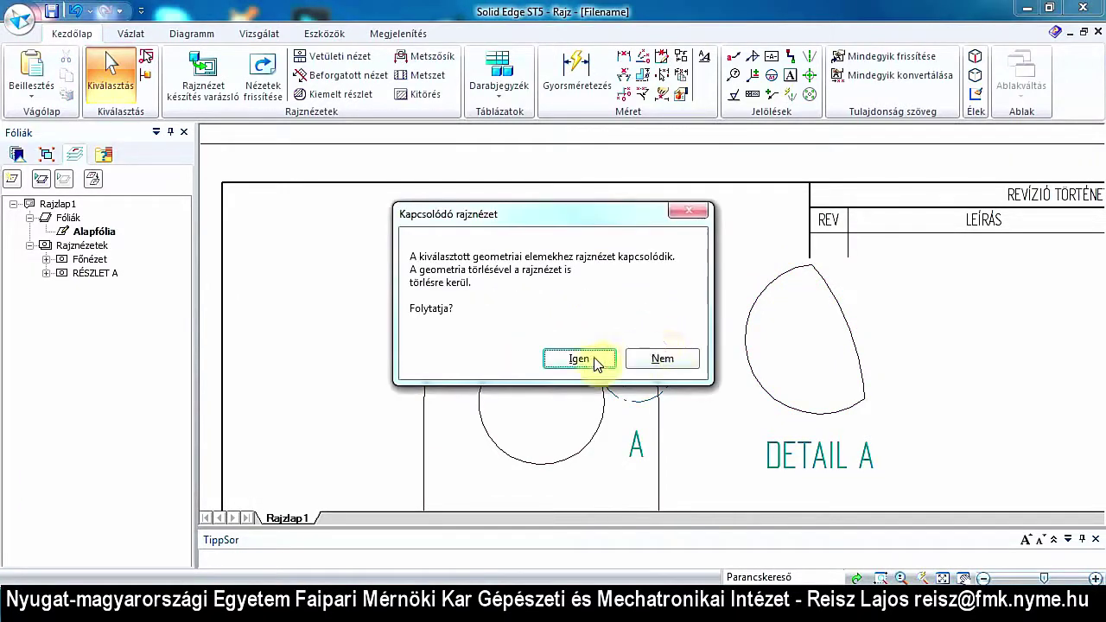
left_click(580, 358)
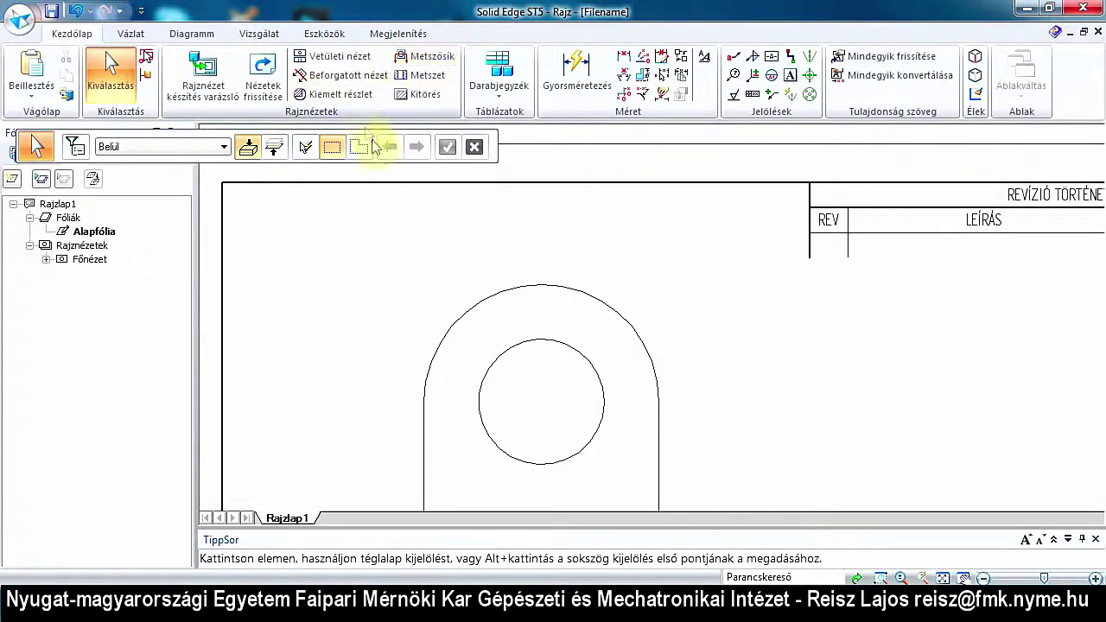
Zoom out to the whole sheet and start the Metszősík cutting-plane command.
scroll(364, 186, "up", 1)
scroll(363, 186, "down", 3)
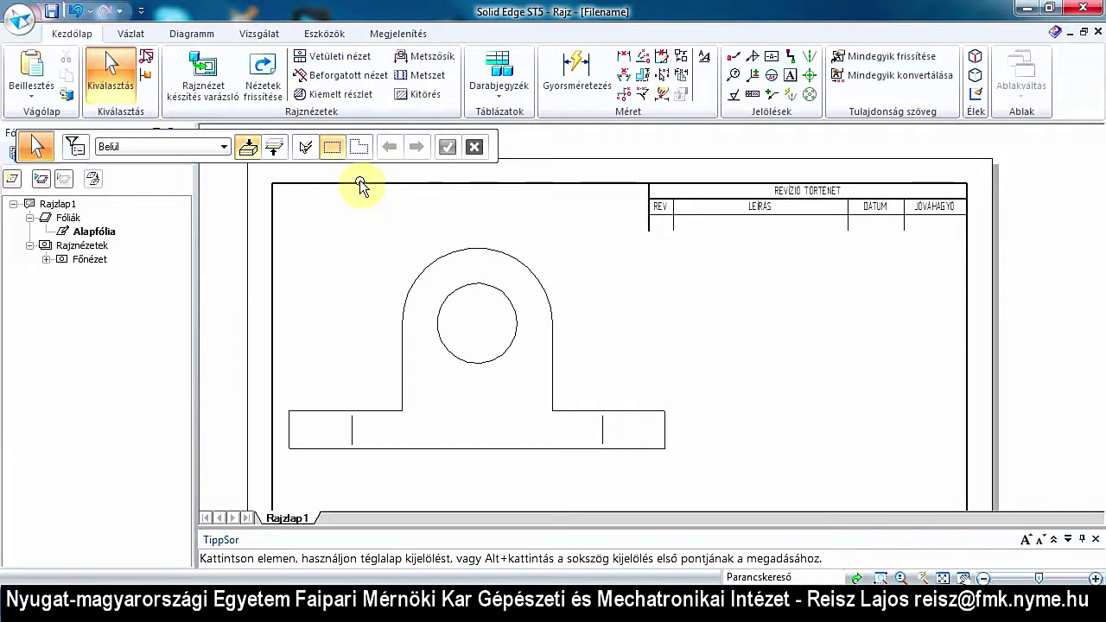
scroll(364, 187, "down", 1)
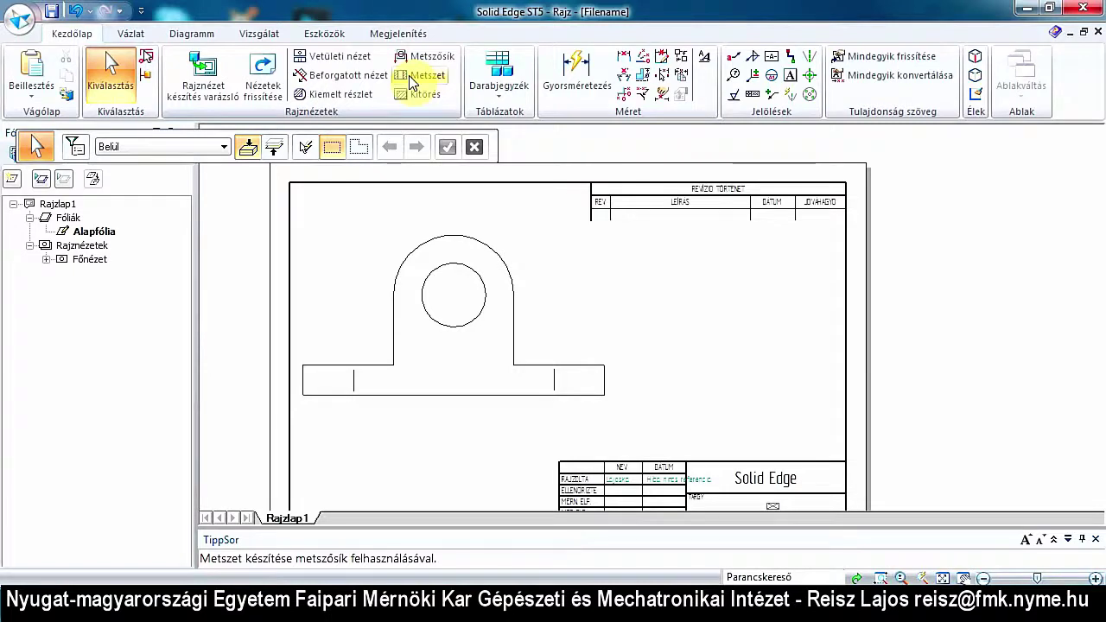
left_click(424, 60)
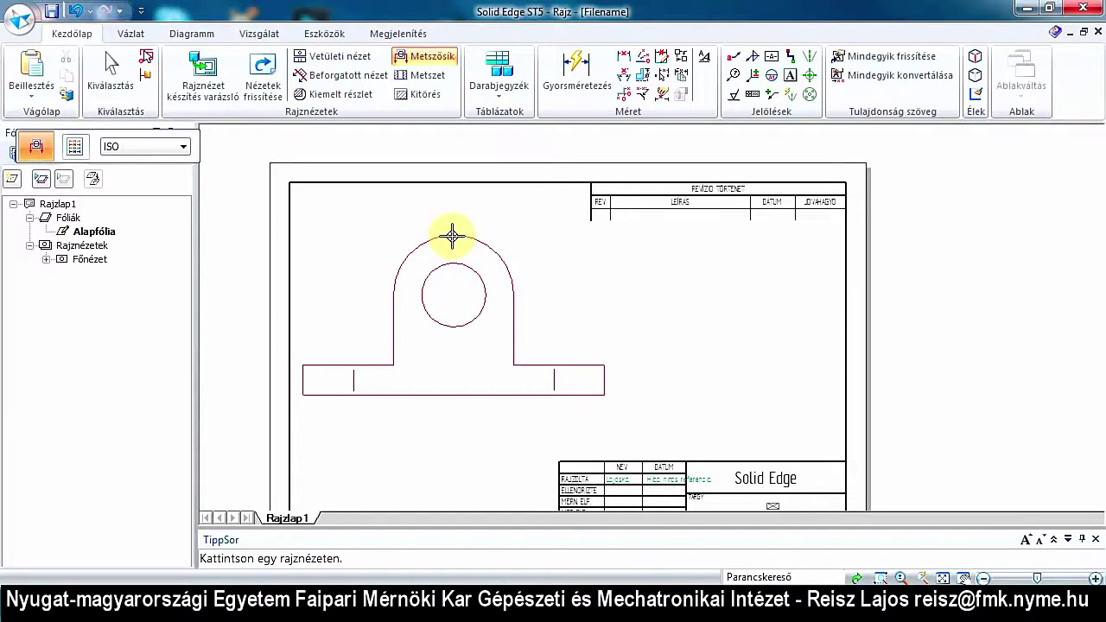
In the front view, draw a vertical line from the arc top through the hole centre to below the base.
left_click(453, 236)
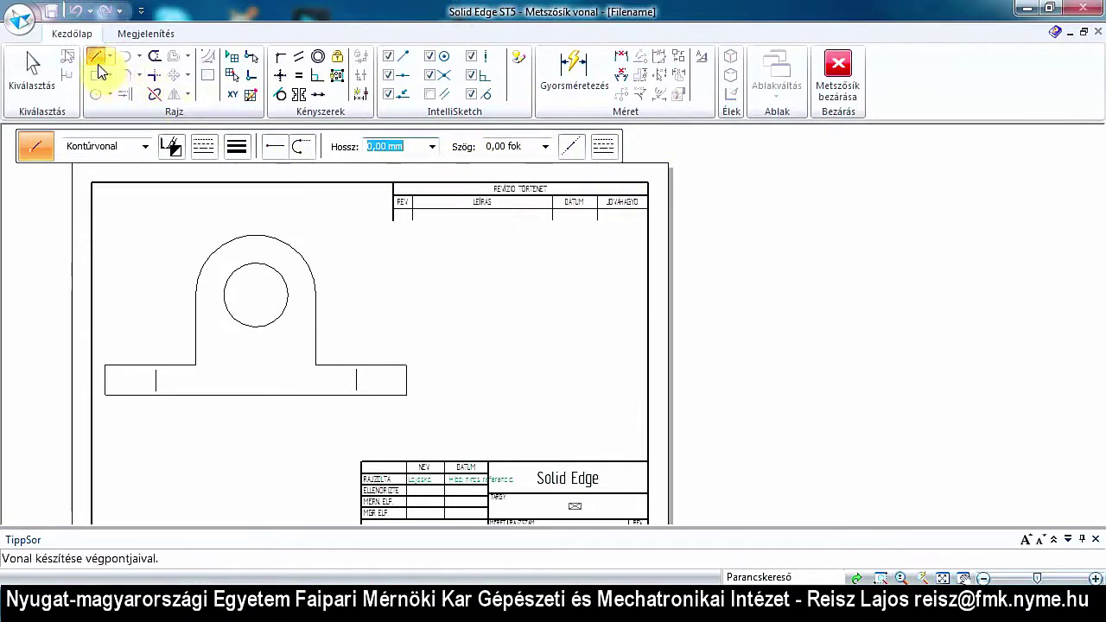
left_click(99, 64)
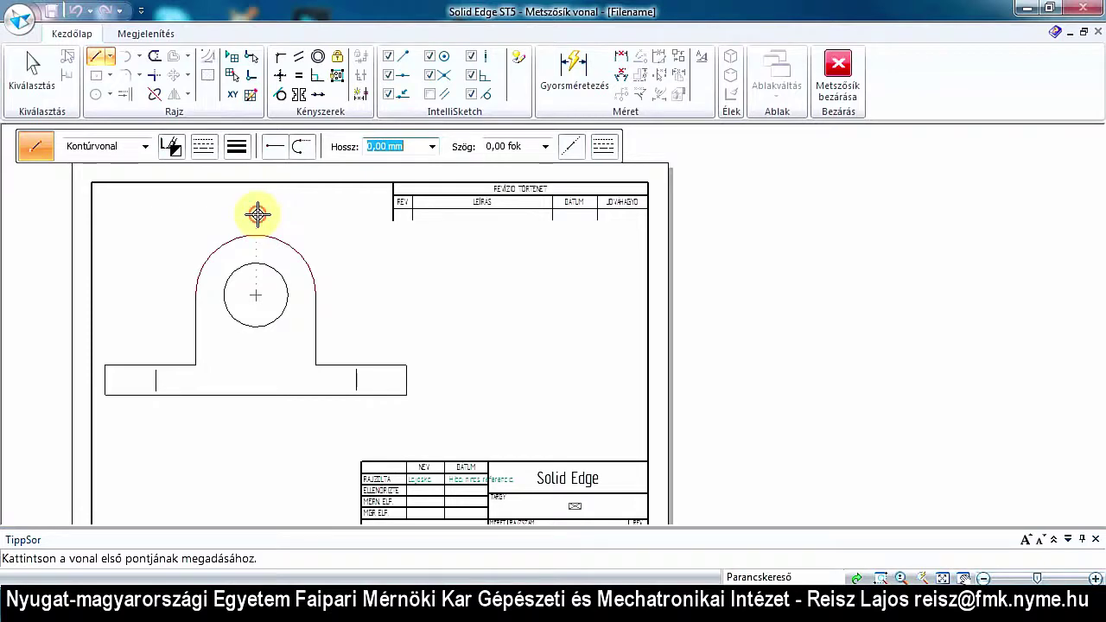
left_click(256, 214)
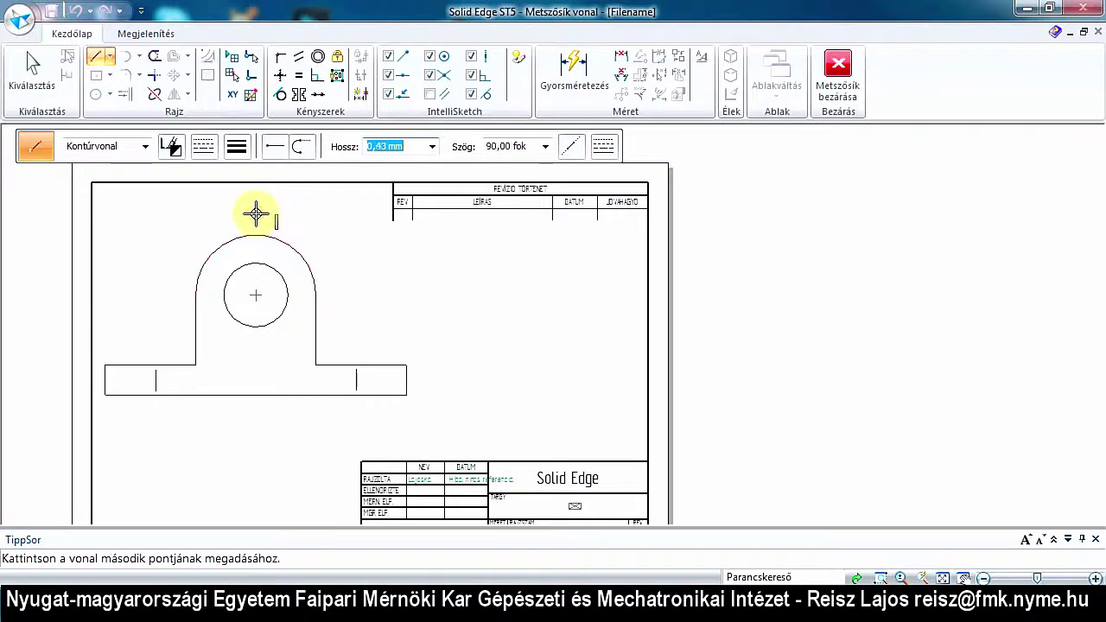
left_click(257, 413)
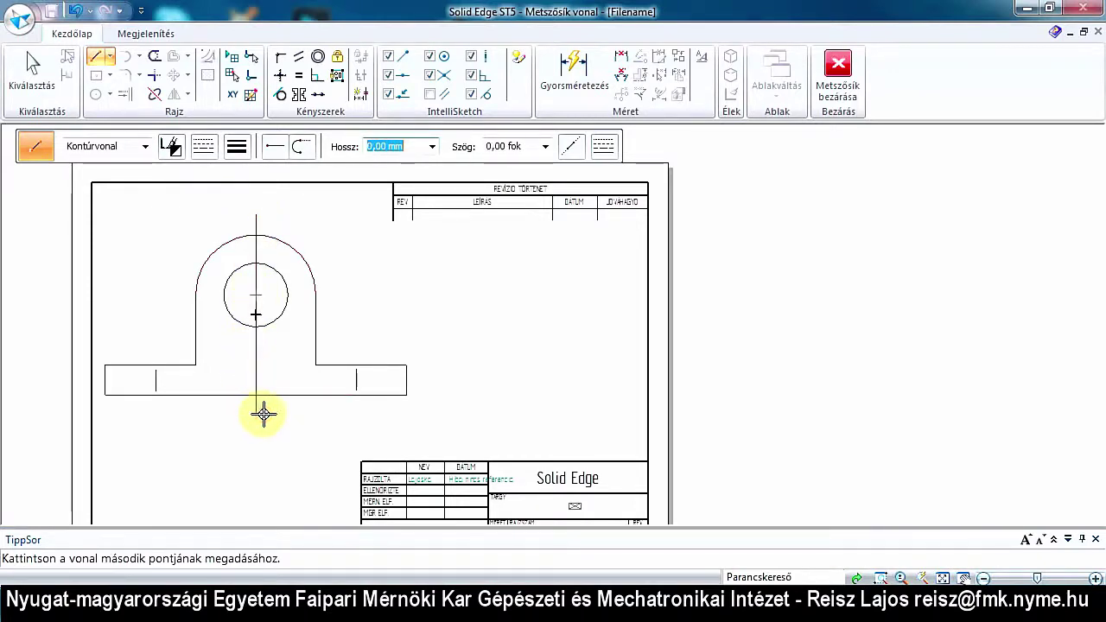
key("Escape")
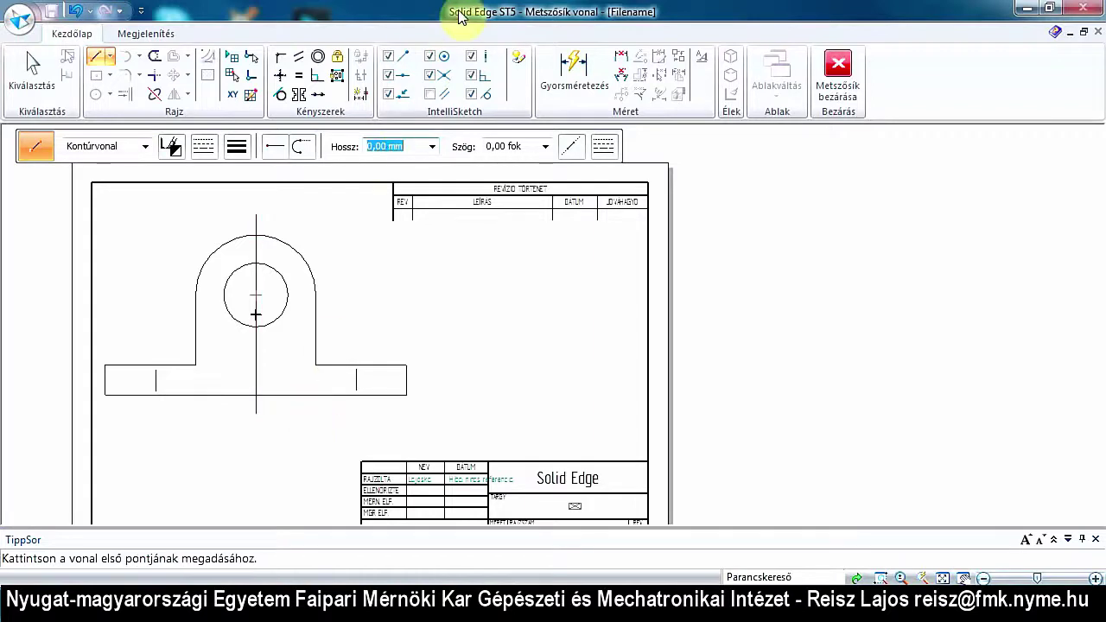
Dimension the cutting line 100 long and 10 below the base bottom edge.
left_click(573, 65)
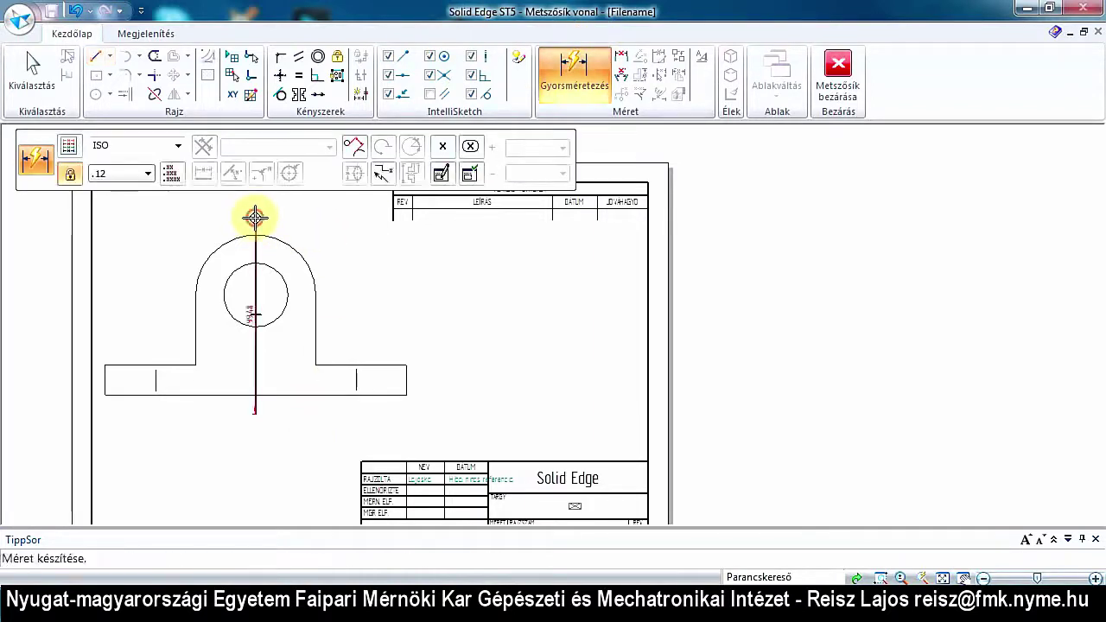
left_click(257, 217)
left_click(312, 227)
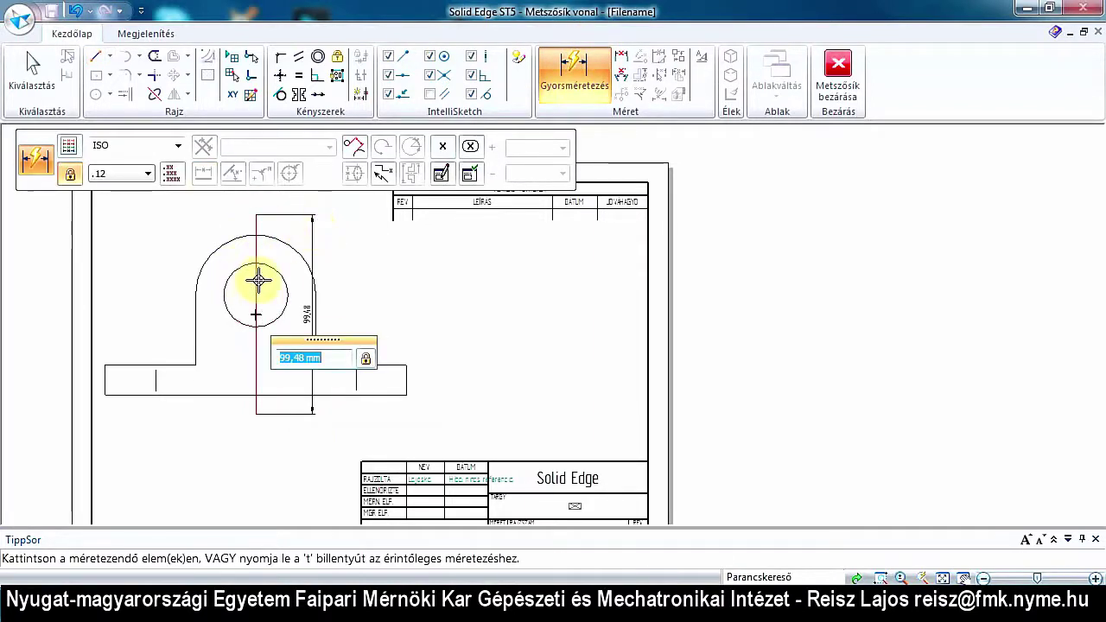
type("10")
key("Return")
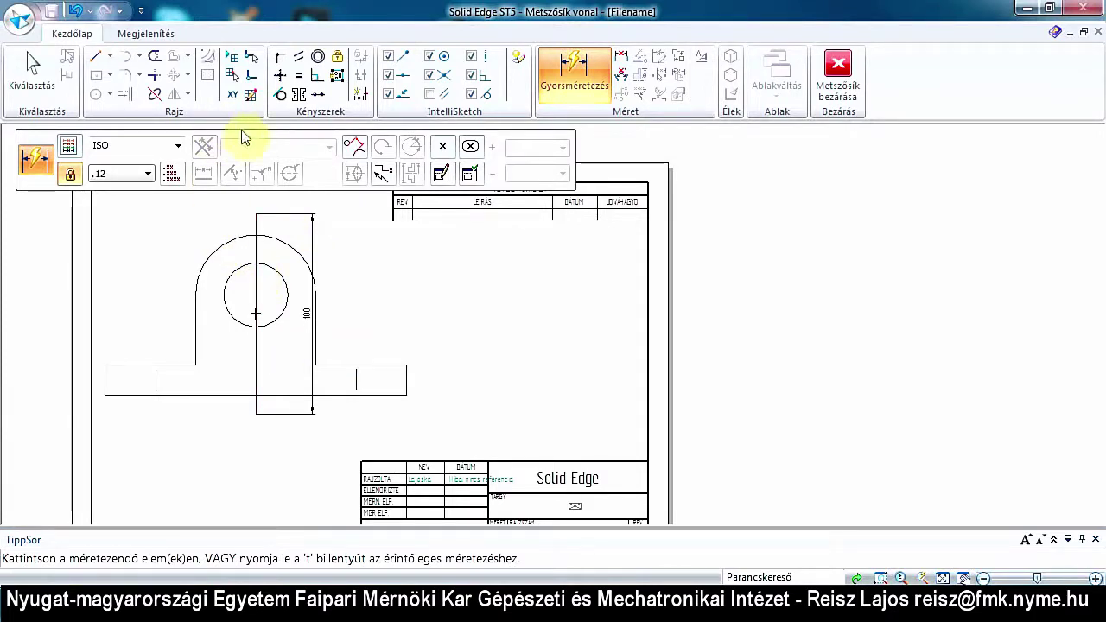
left_click(620, 57)
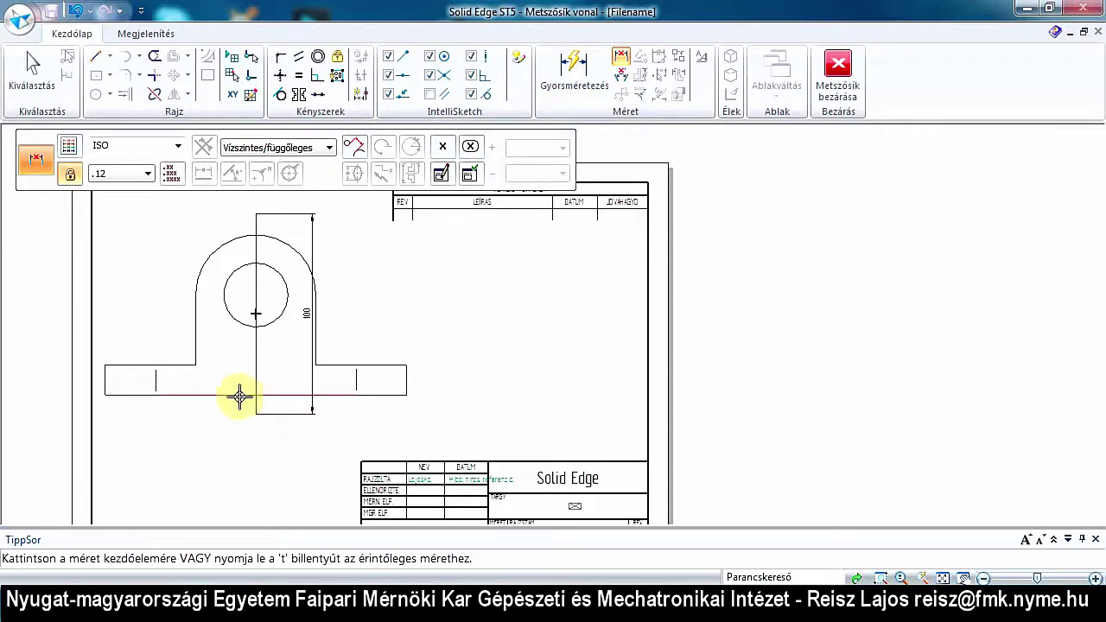
left_click(237, 395)
left_click(253, 413)
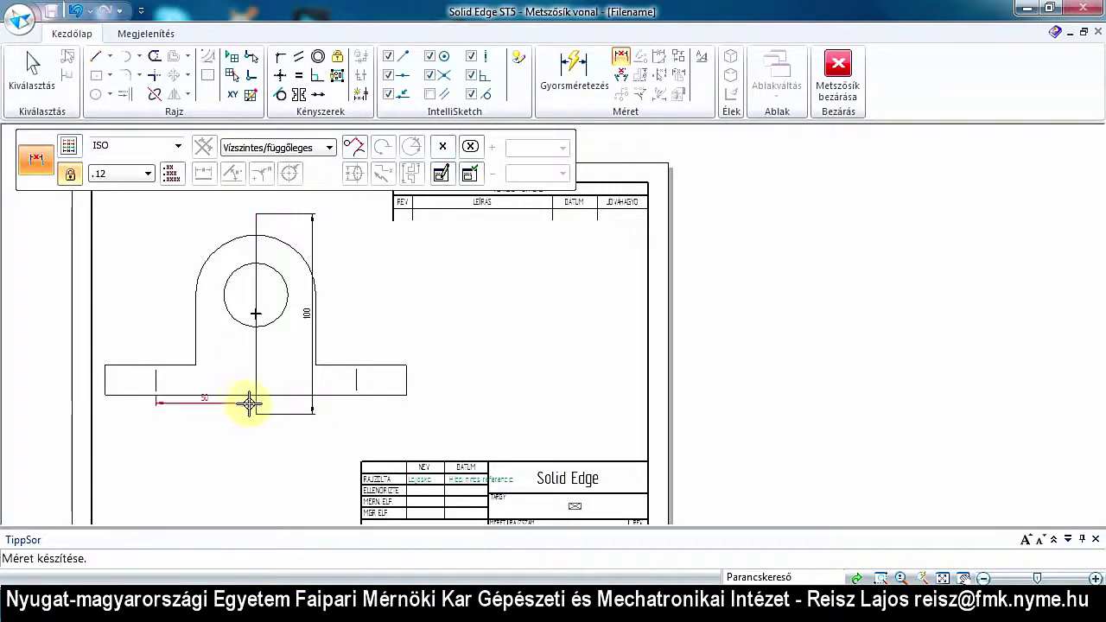
left_click(448, 404)
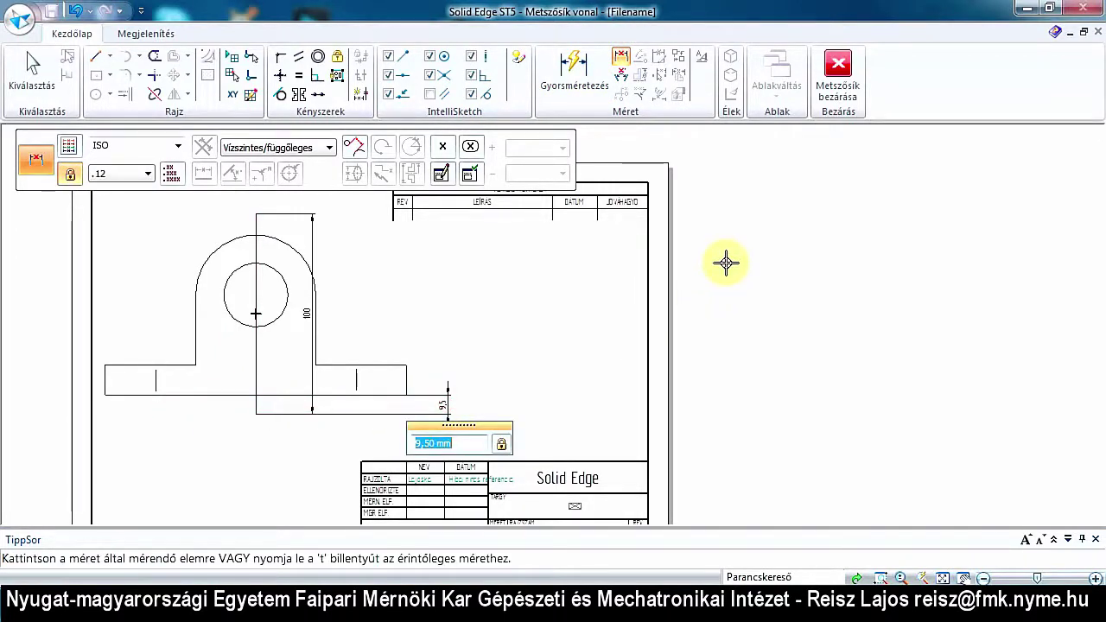
type("10")
key("Return")
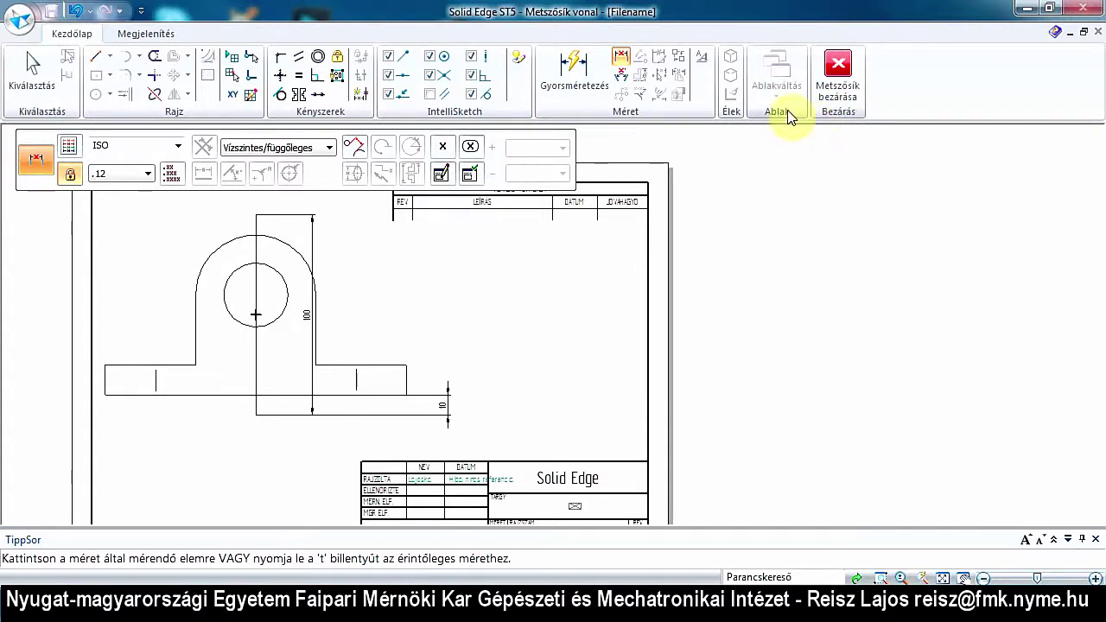
Close the cutting-plane sketch with Metszősík bezárása and end the command, leaving section line A–A.
left_click(839, 70)
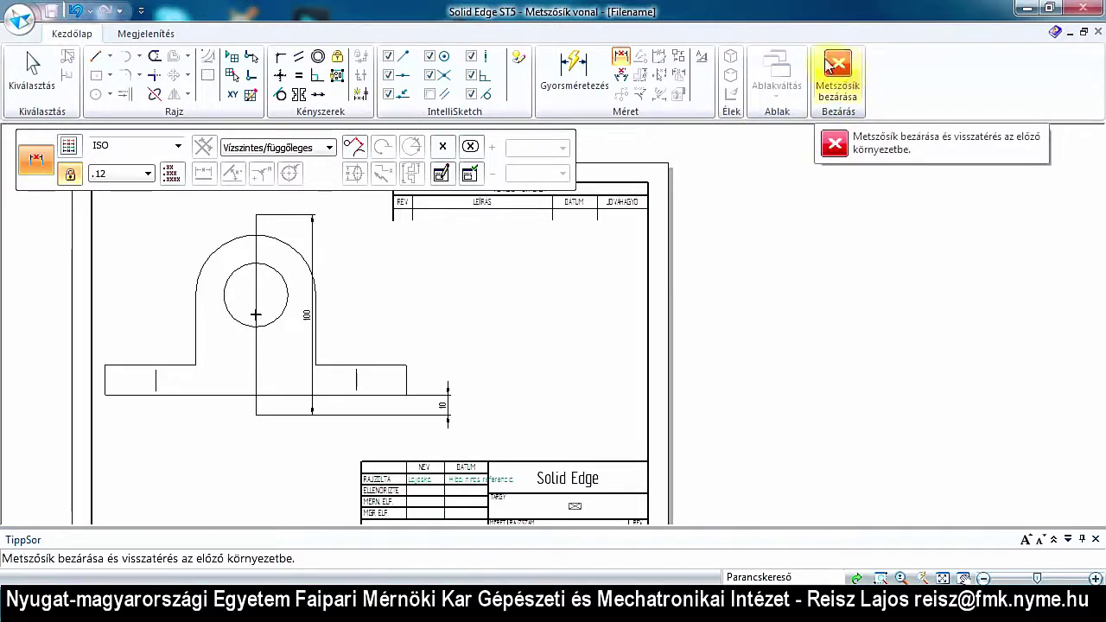
left_click(841, 75)
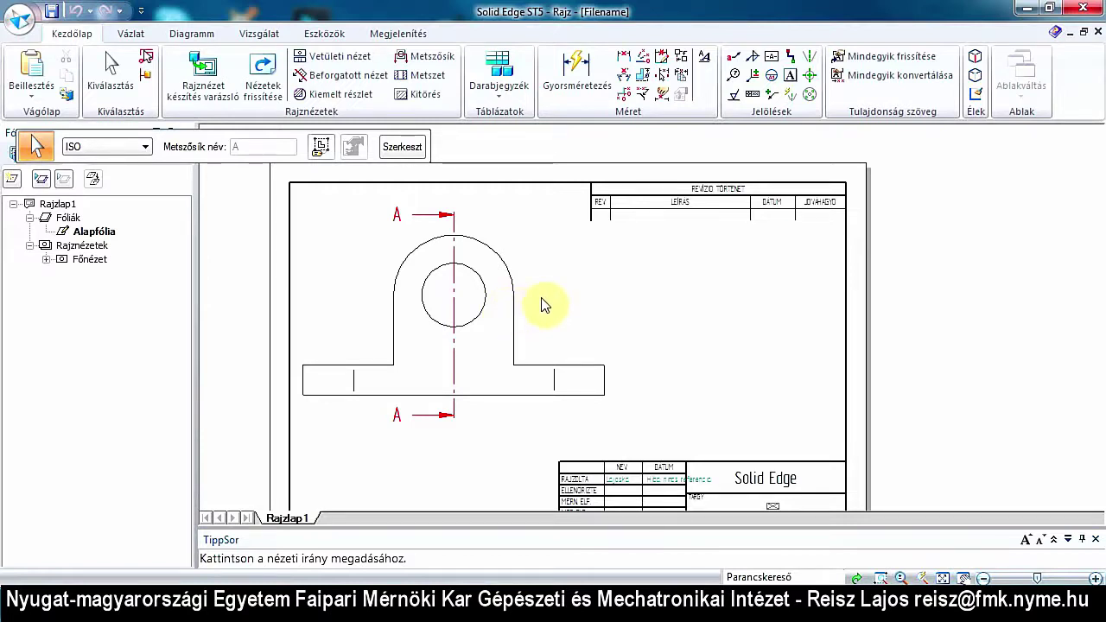
key("Escape")
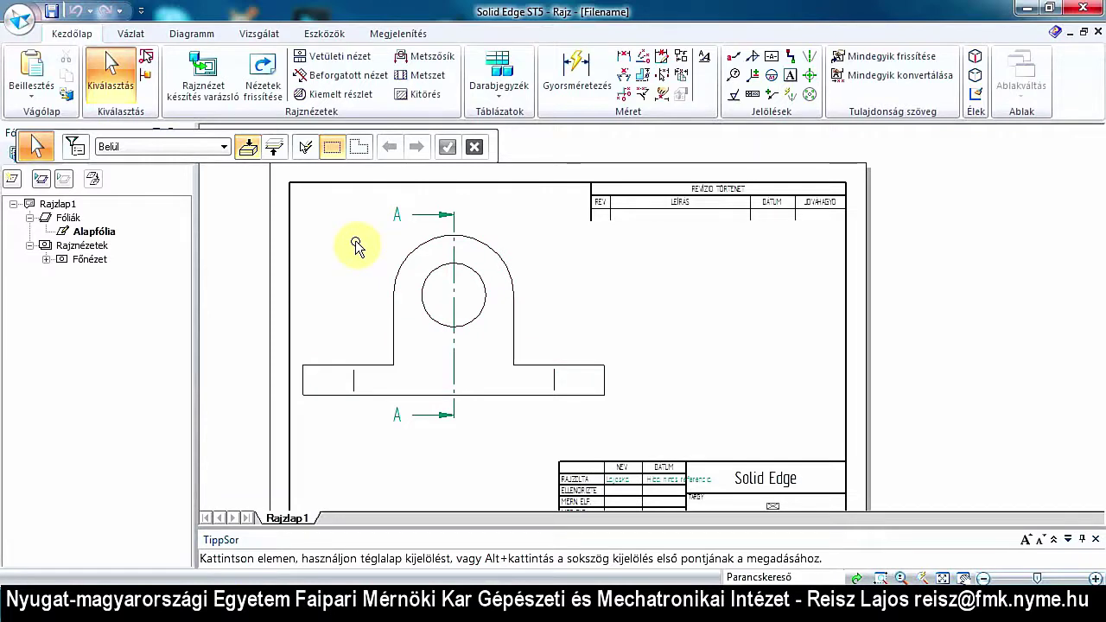
Create a Metszet view from section line A, placed right of the front view.
left_click(432, 82)
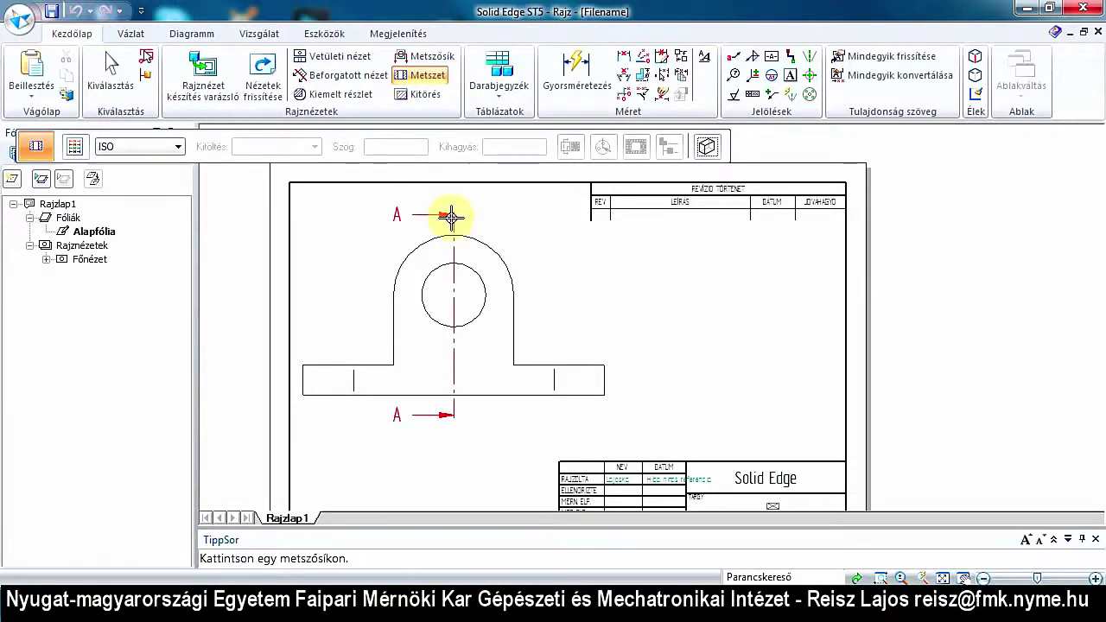
left_click(450, 216)
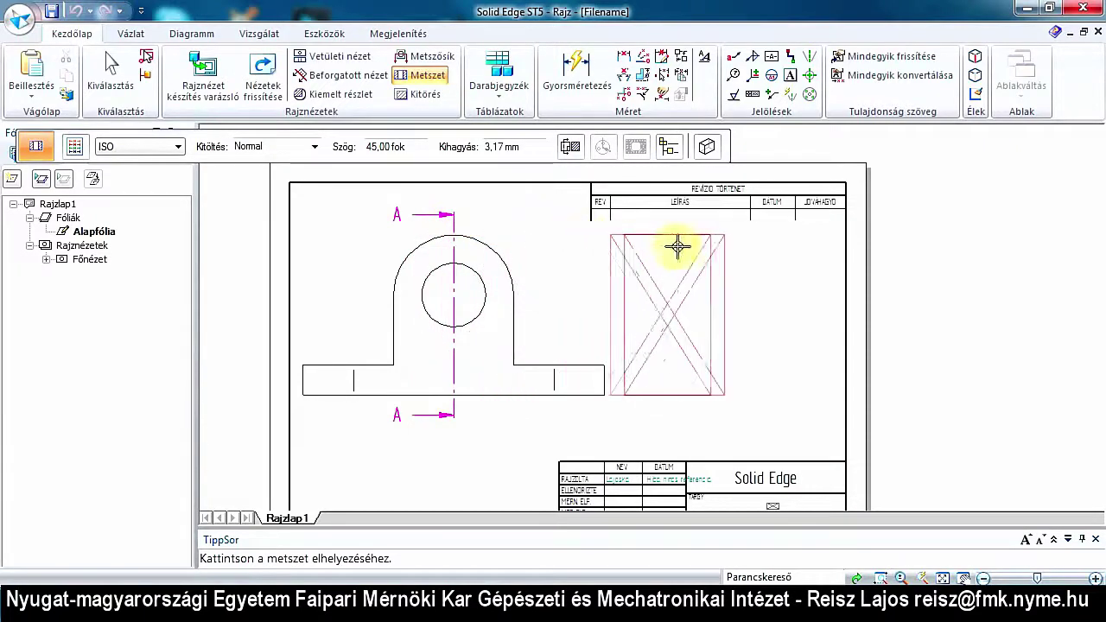
left_click(724, 250)
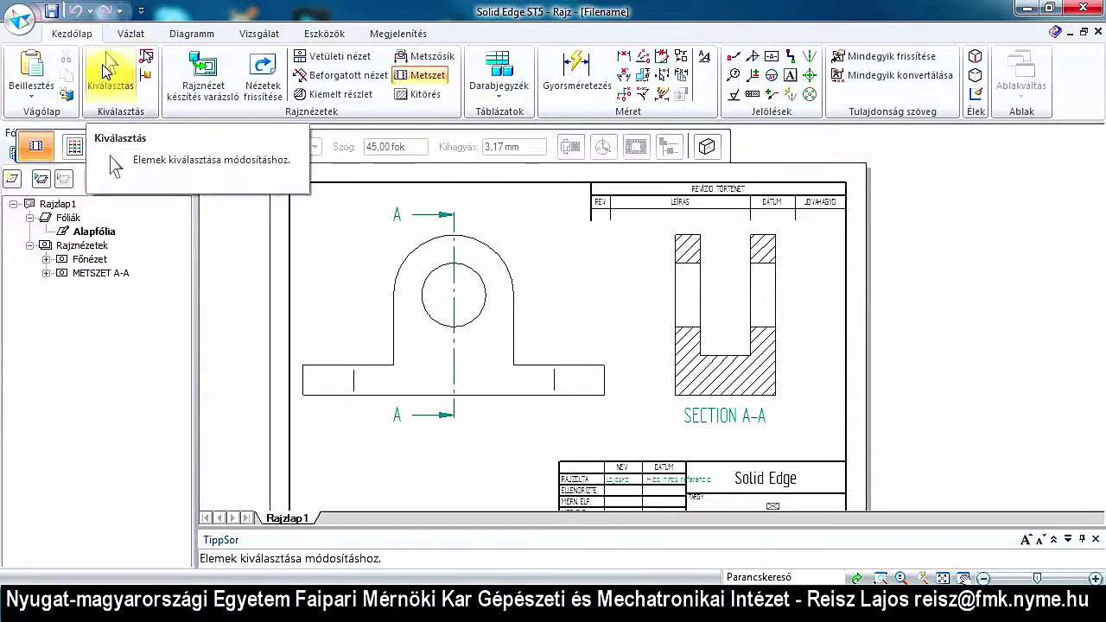
left_click(107, 71)
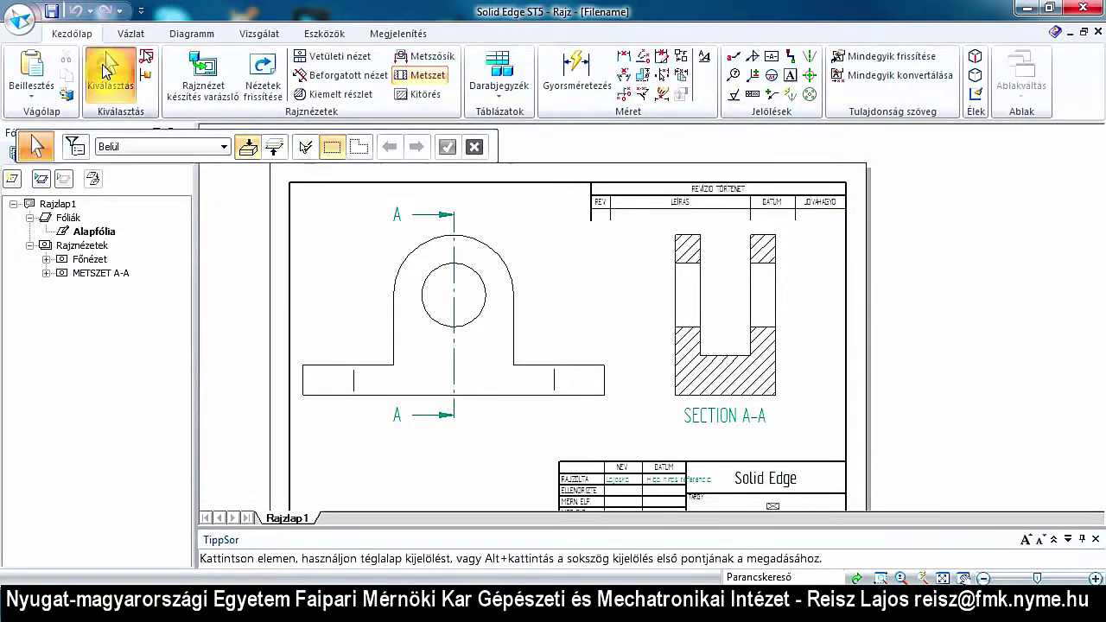
Nudge the SECTION A-A view slightly downward and deselect it.
left_click(749, 292)
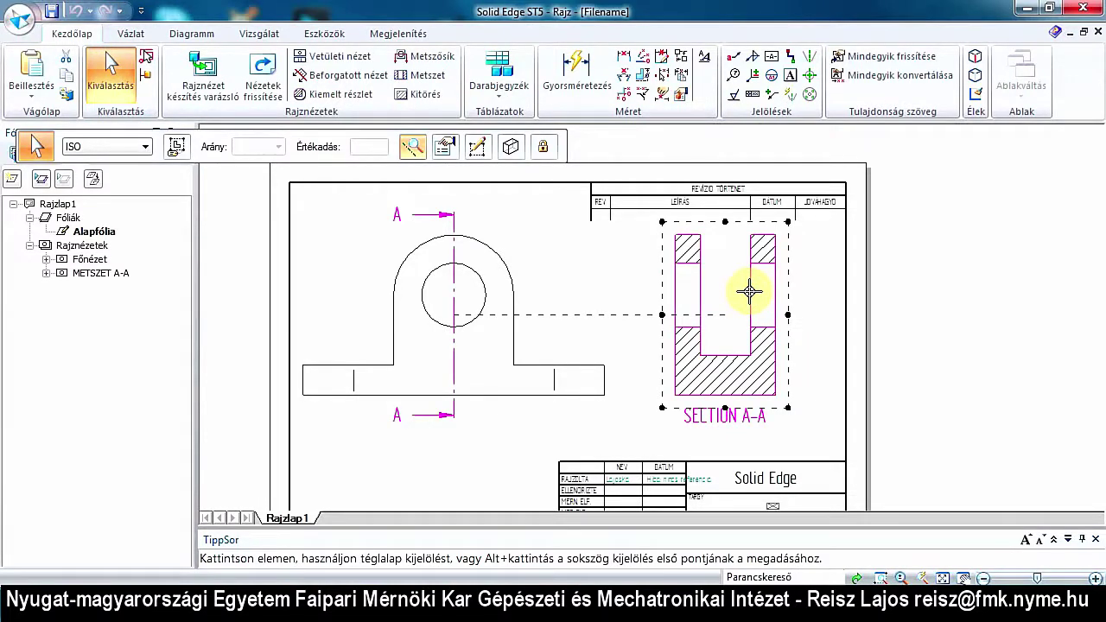
mouse_move(748, 293)
left_mouse_down()
mouse_move(909, 299)
mouse_move(802, 291)
mouse_move(882, 297)
mouse_move(814, 292)
mouse_move(822, 345)
mouse_move(822, 247)
mouse_move(823, 351)
mouse_move(809, 309)
mouse_move(755, 289)
mouse_move(755, 302)
mouse_move(753, 285)
mouse_move(748, 299)
left_mouse_up()
left_click(826, 333)
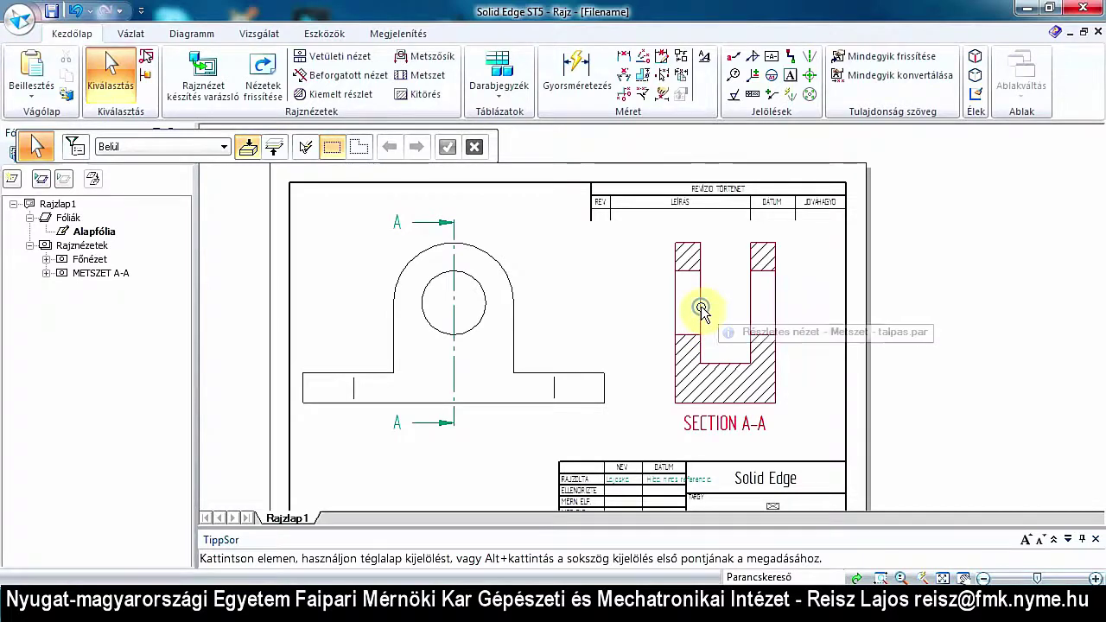
Turn off Igazítás követése for SECTION A-A and set it beside the front view.
right_click(702, 312)
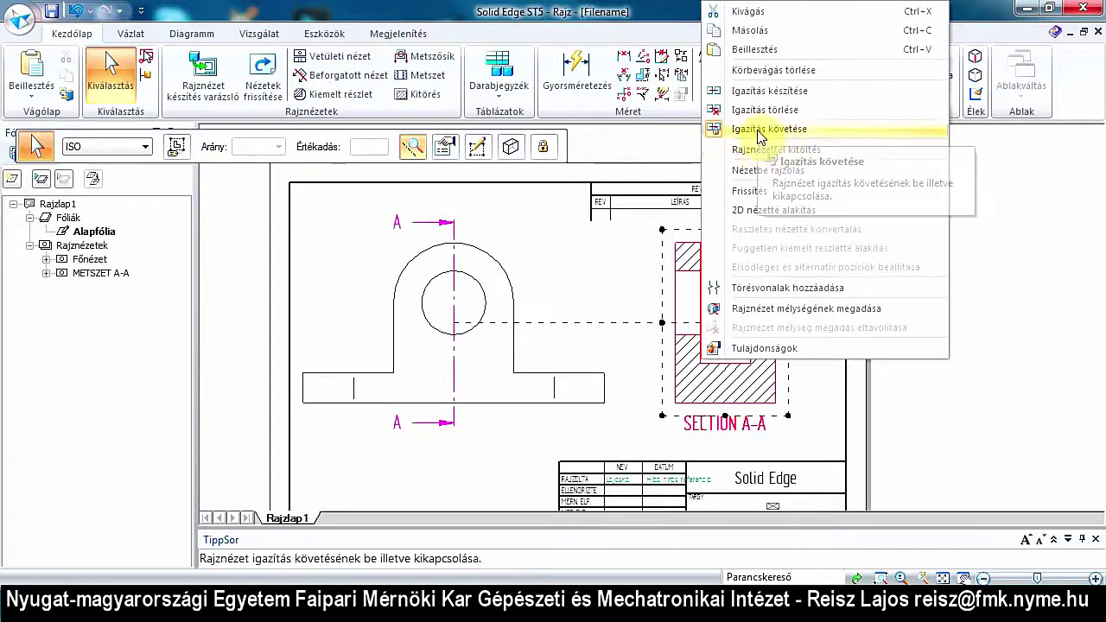
left_click(806, 133)
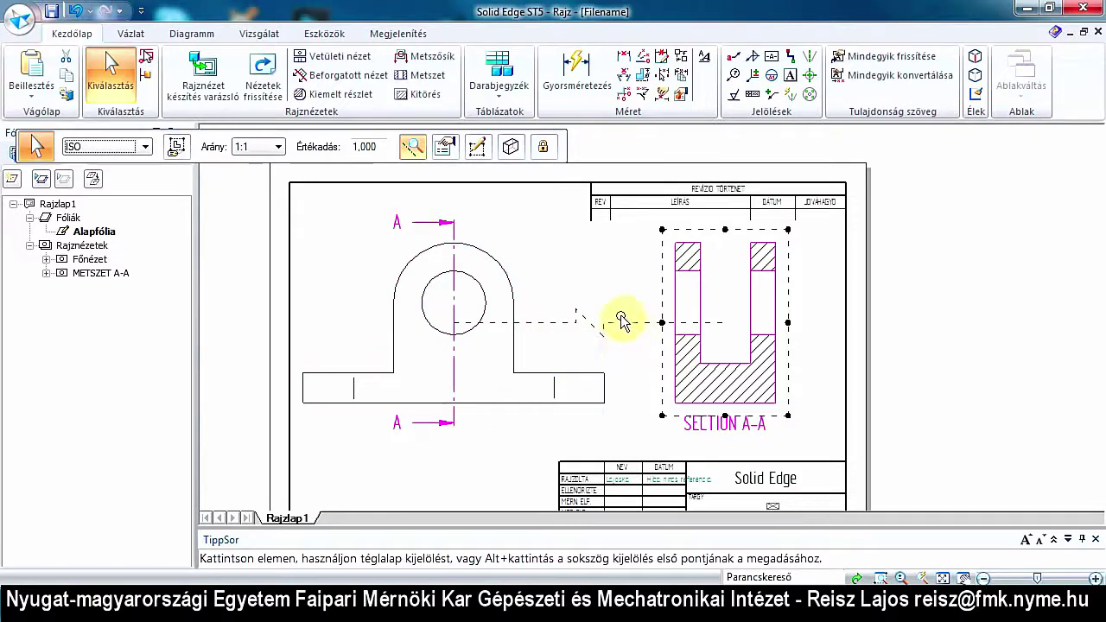
mouse_move(709, 278)
left_mouse_down()
mouse_move(709, 358)
mouse_move(732, 361)
mouse_move(928, 210)
mouse_move(953, 220)
mouse_move(698, 249)
mouse_move(936, 205)
left_mouse_up()
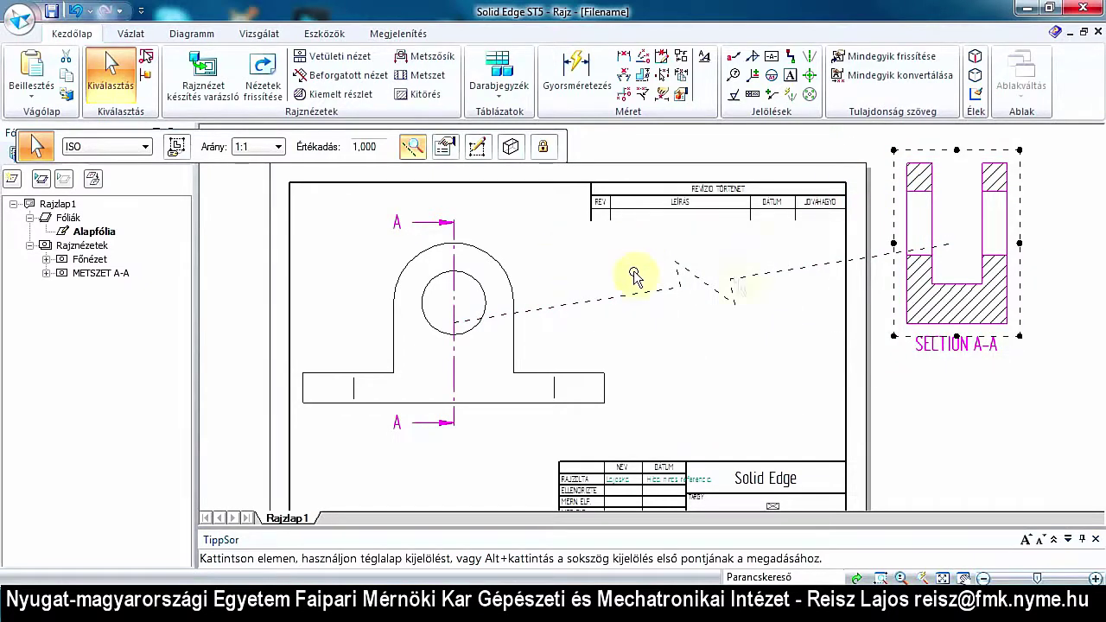
right_click(930, 262)
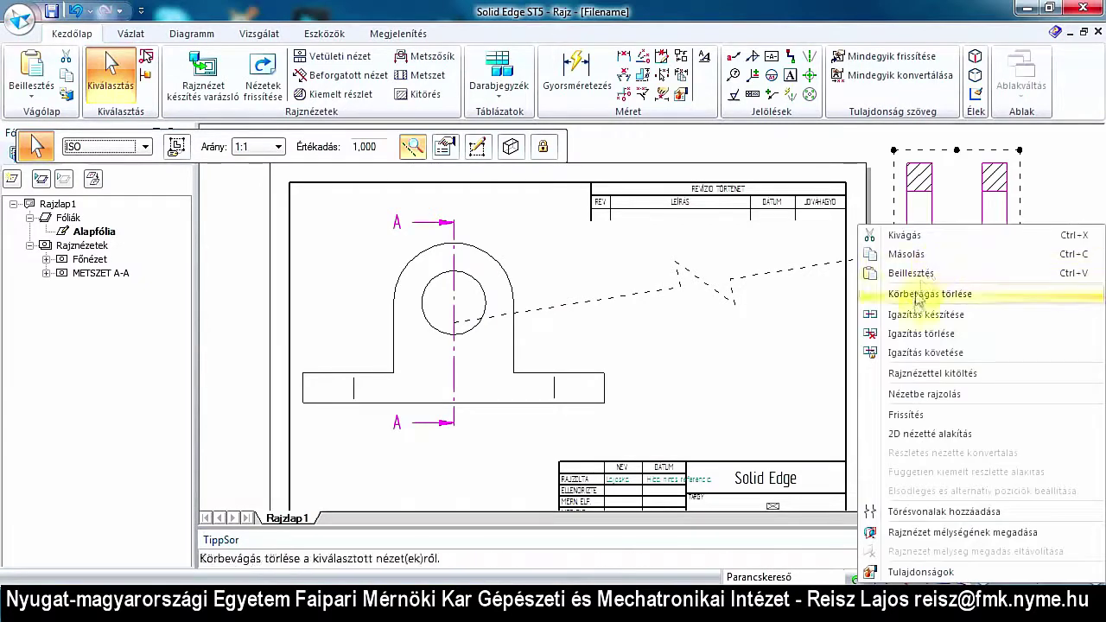
left_click(938, 354)
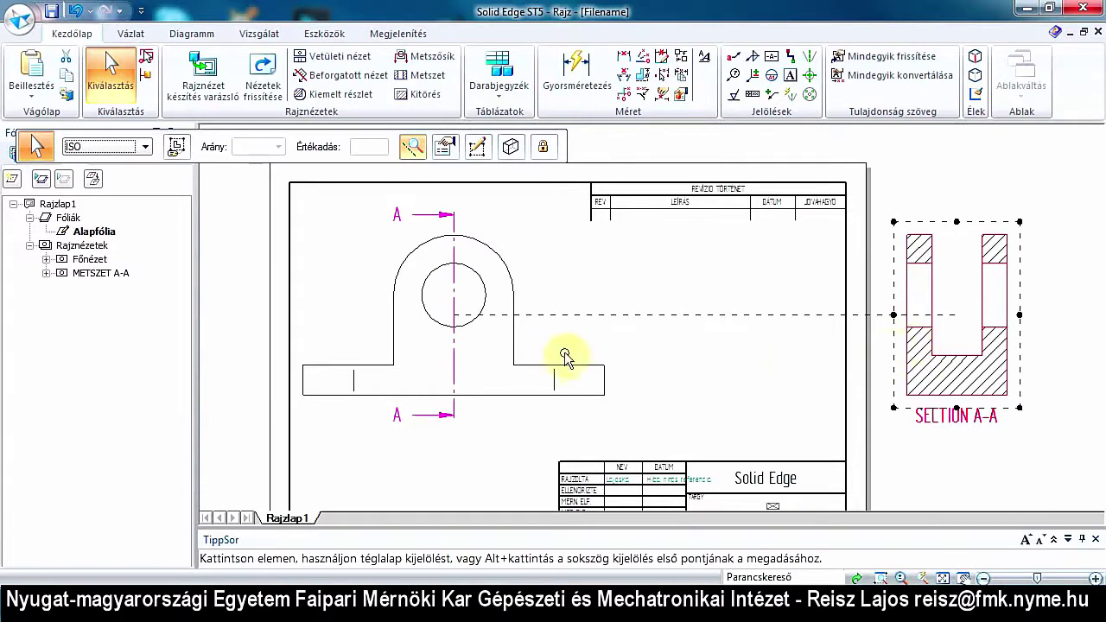
mouse_move(926, 346)
left_mouse_down()
mouse_move(698, 396)
mouse_move(724, 361)
left_mouse_up()
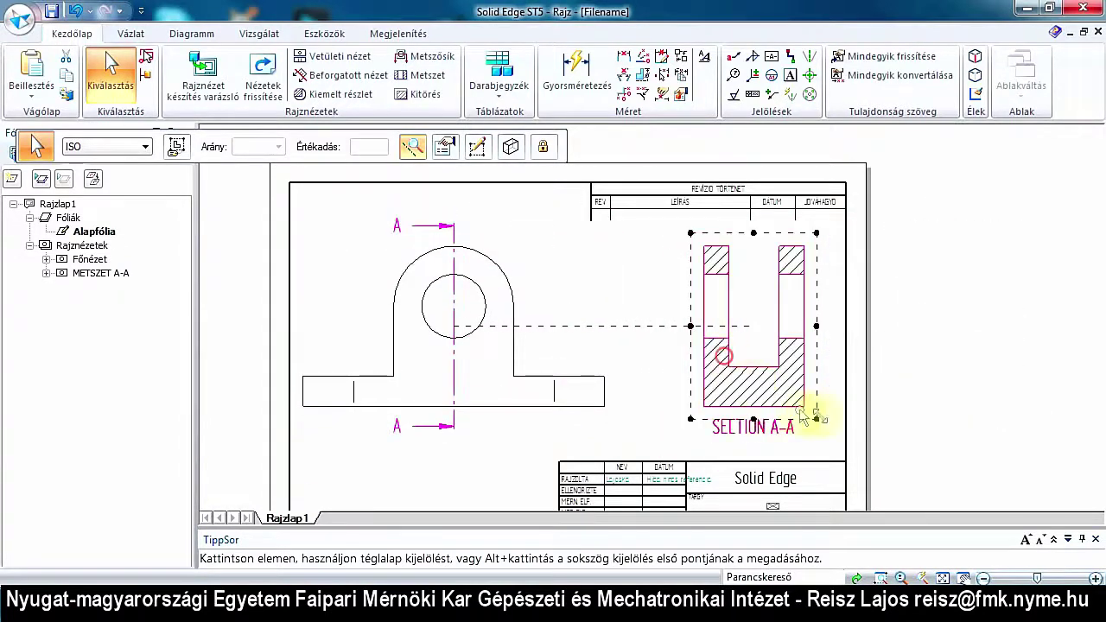
right_click(724, 350)
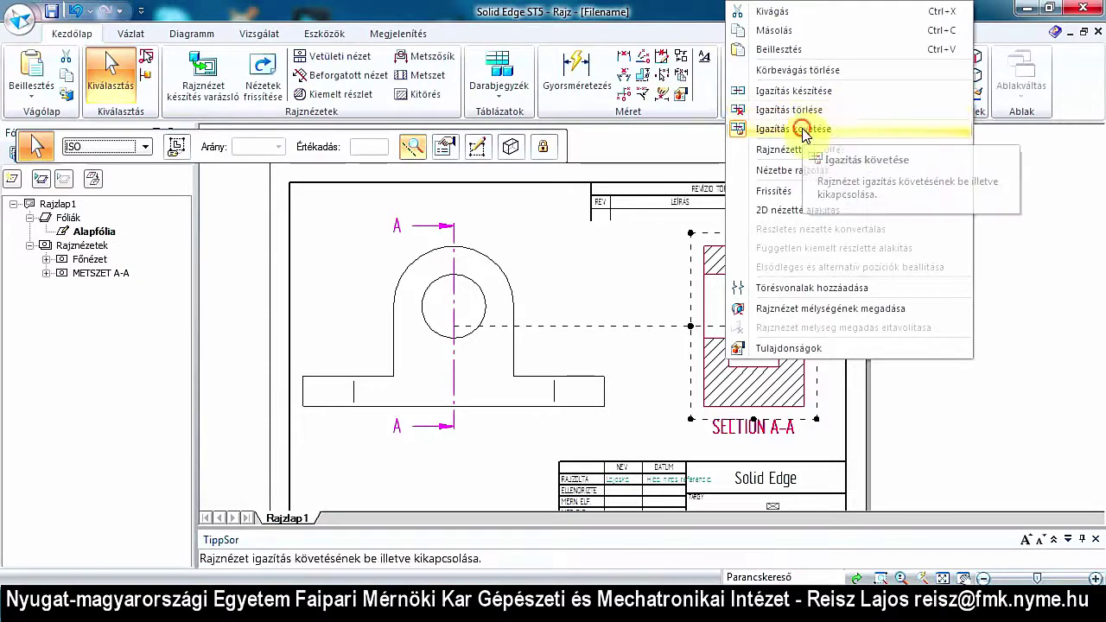
left_click(800, 129)
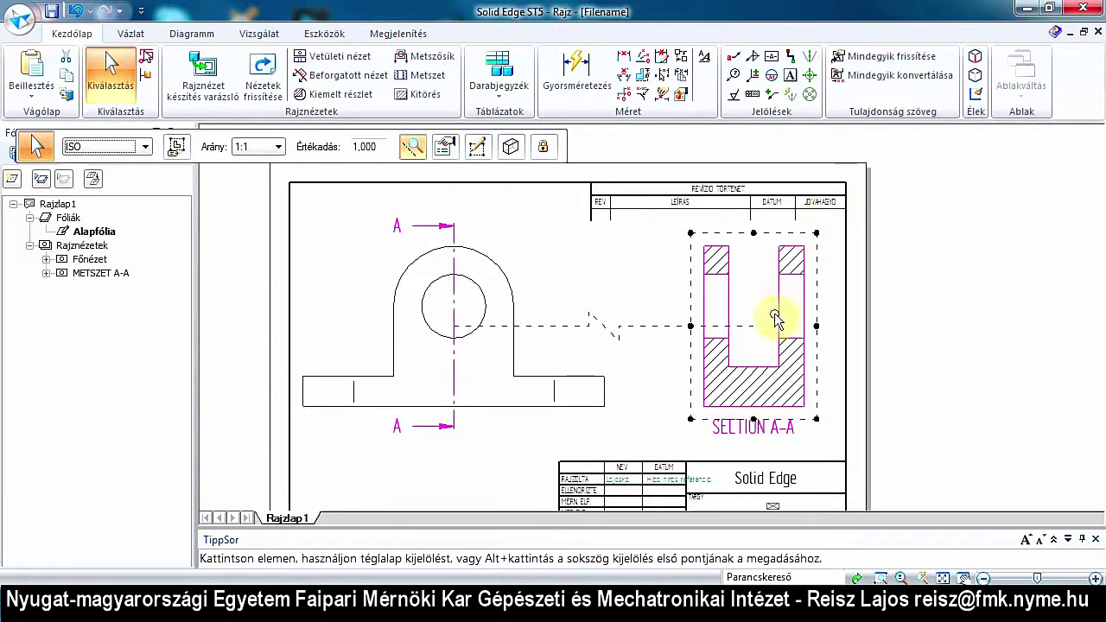
left_click(662, 300)
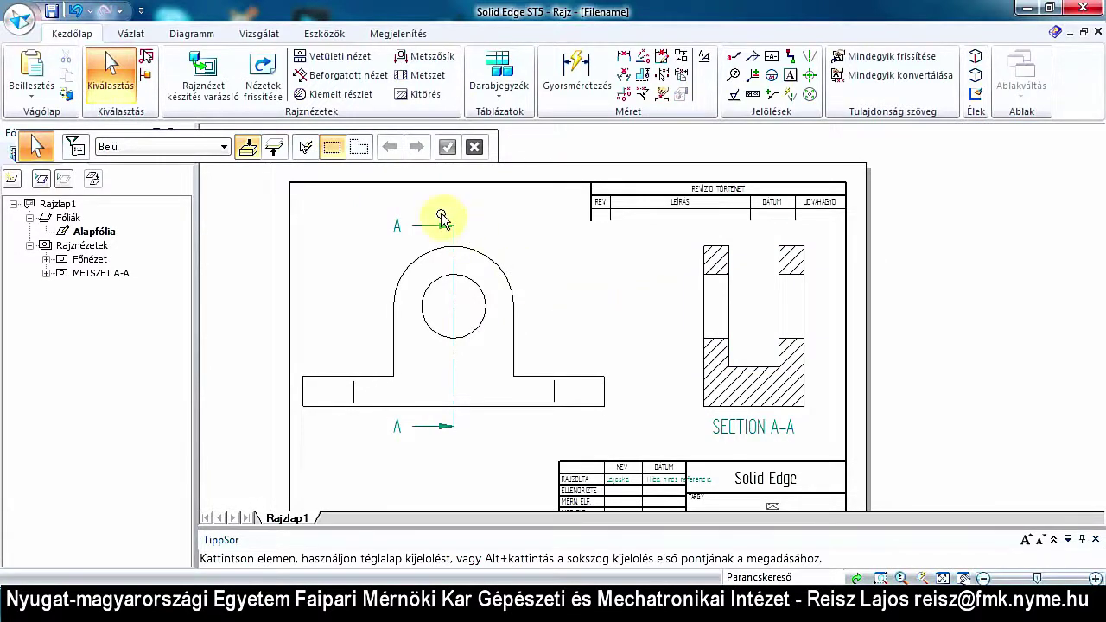
Start the Kitörés break-out section command from the Rajznézetek group.
left_click(425, 95)
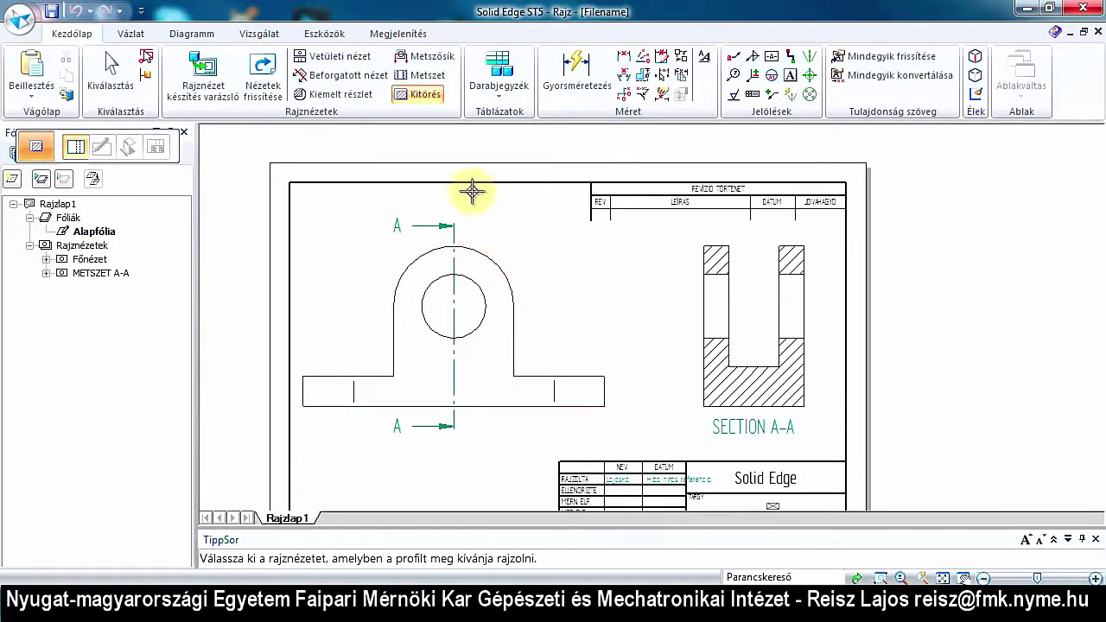
Restart the break-out on the front view and choose the Vonal line tool.
left_click(412, 96)
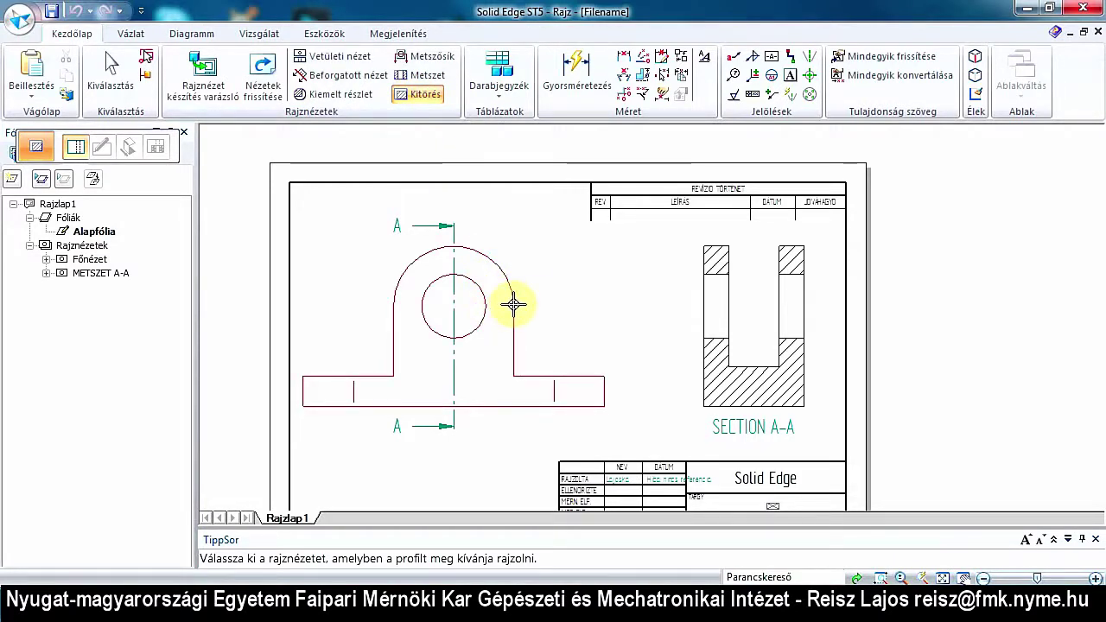
left_click(514, 305)
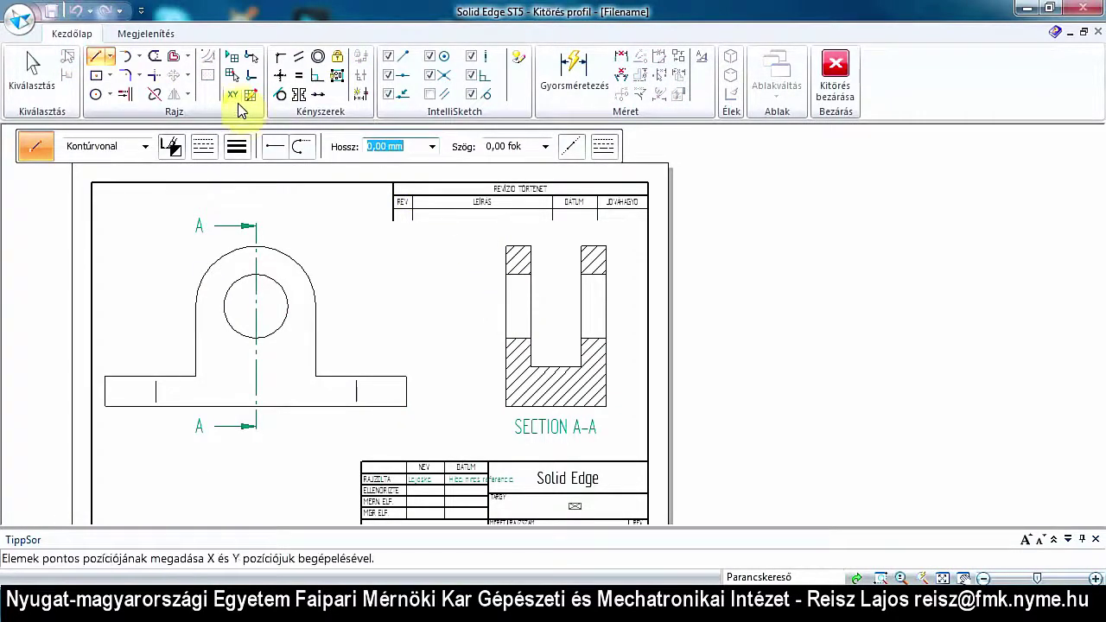
left_click(113, 61)
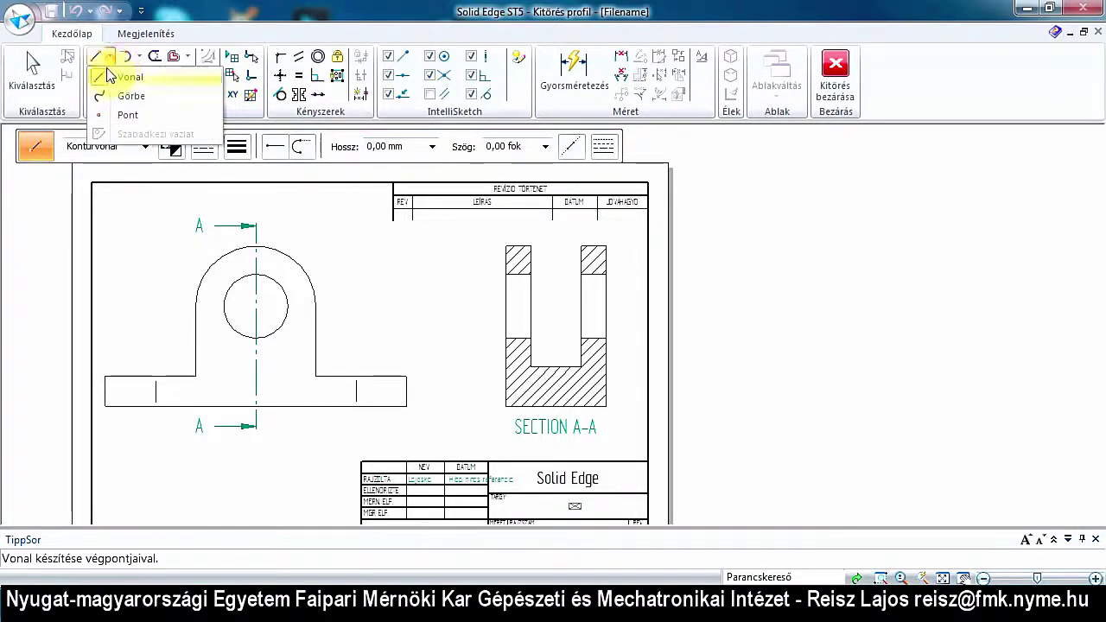
left_click(107, 80)
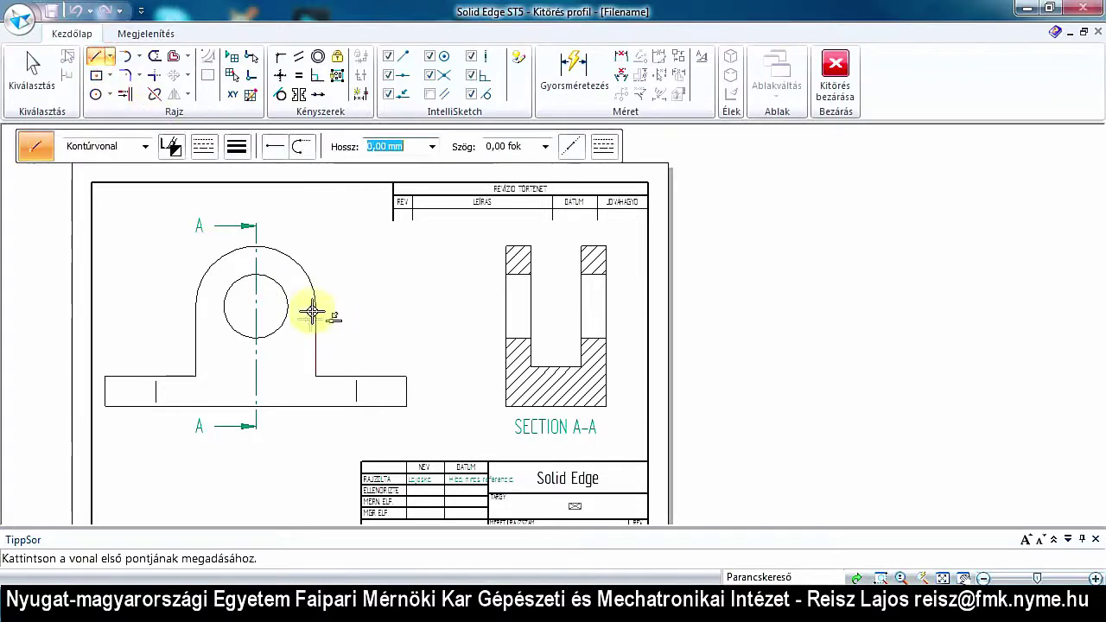
scroll(328, 381, "down", 1)
scroll(306, 372, "up", 2)
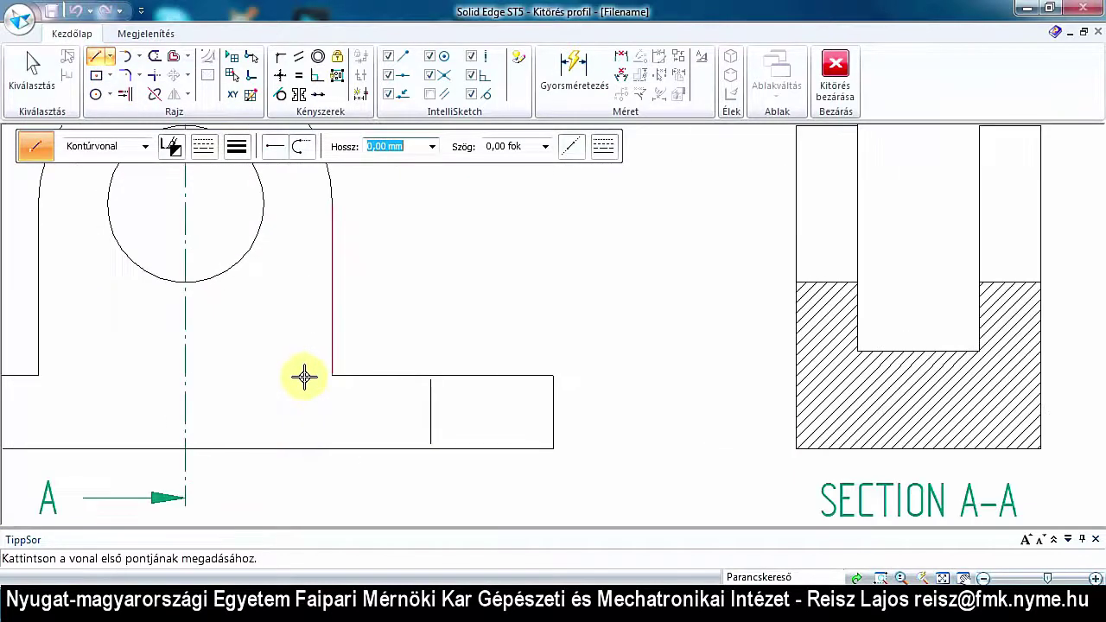
scroll(303, 375, "up", 1)
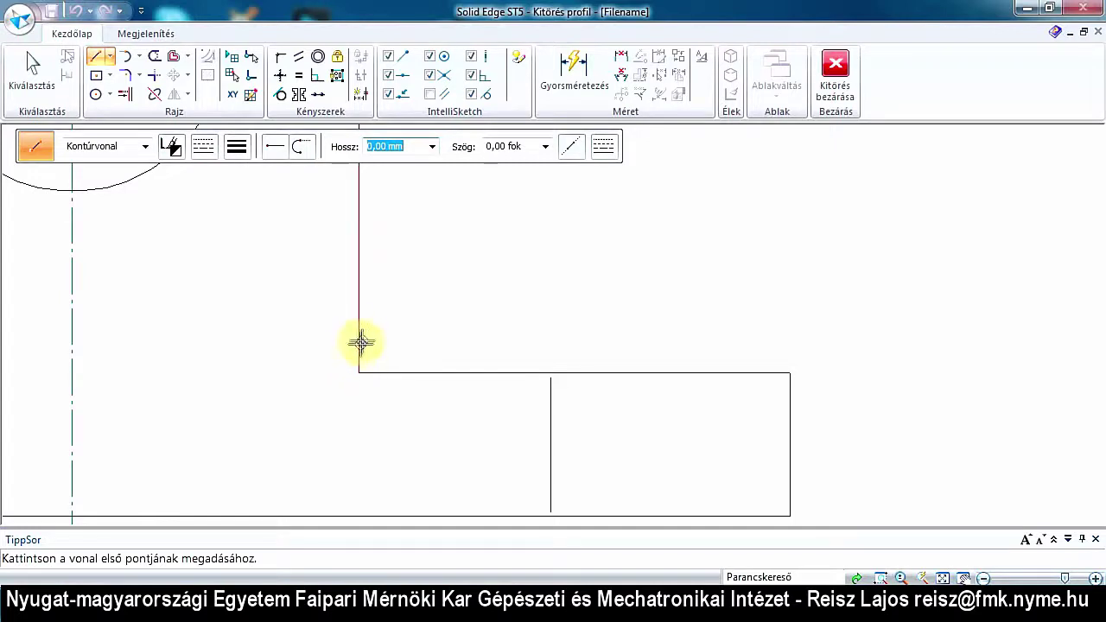
Draw the zigzag break line from the step corner down to the base's bottom edge.
left_click(358, 337)
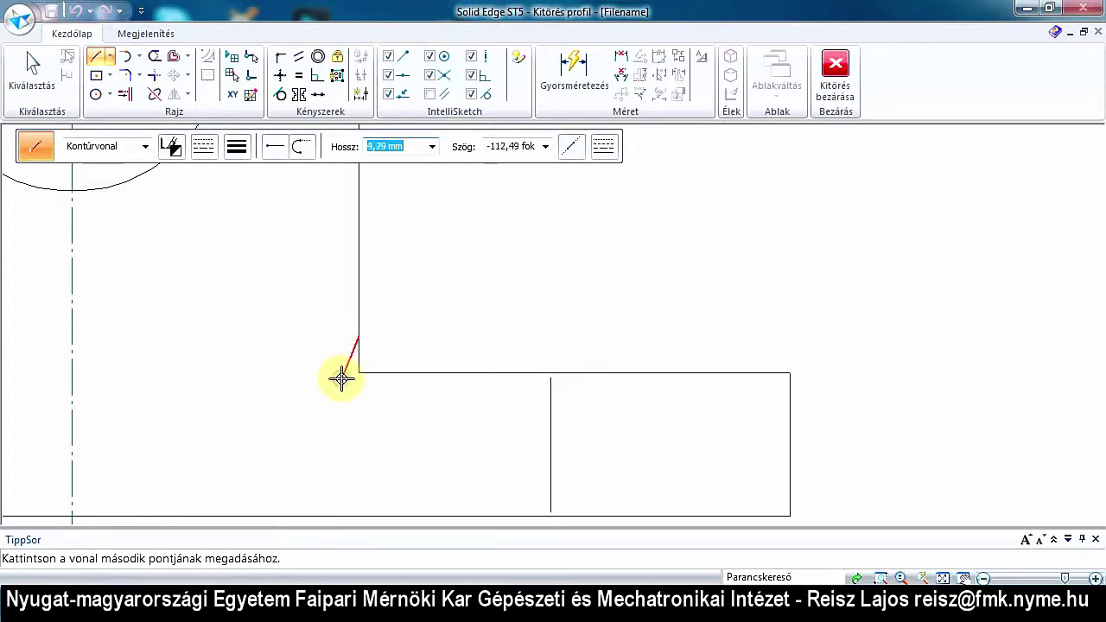
left_click(309, 397)
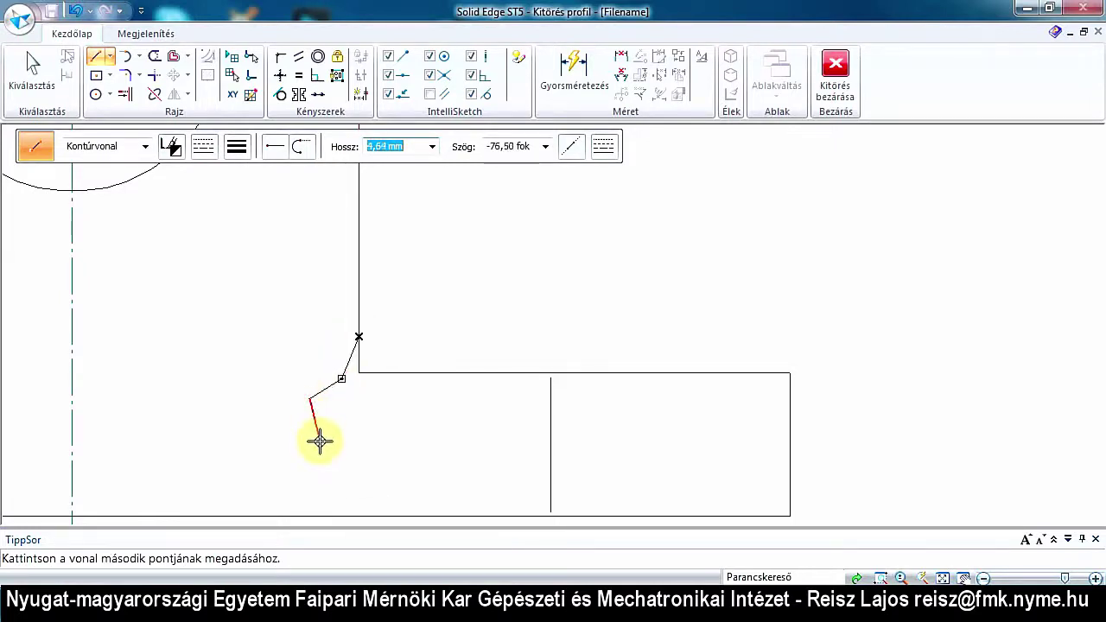
left_click(319, 440)
left_click(288, 453)
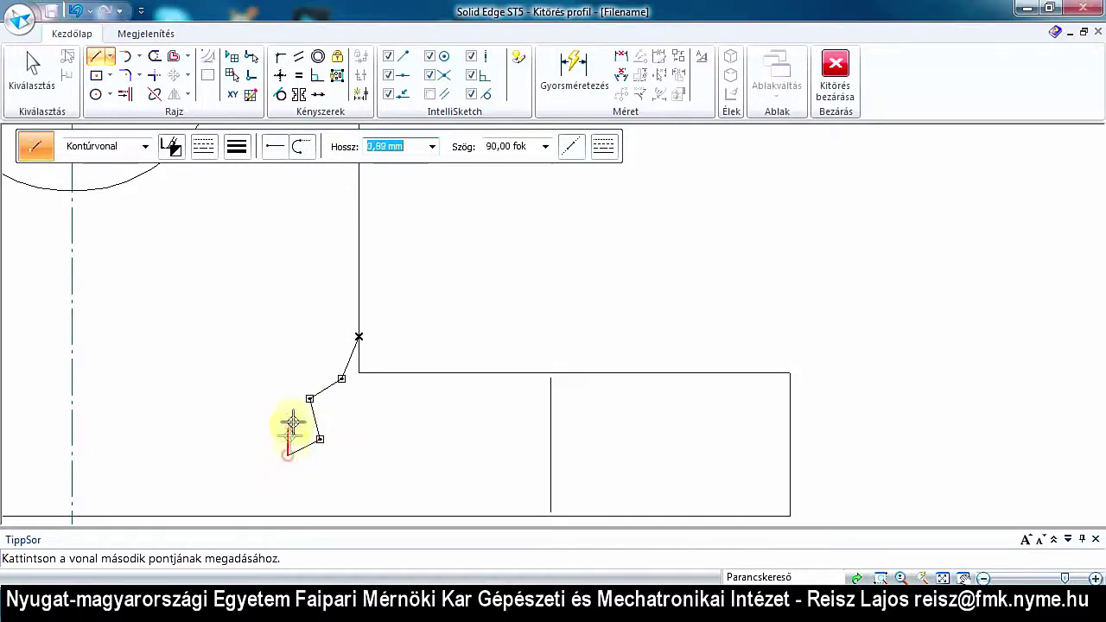
scroll(298, 423, "up", 3)
scroll(311, 389, "down", 5)
scroll(298, 424, "down", 3)
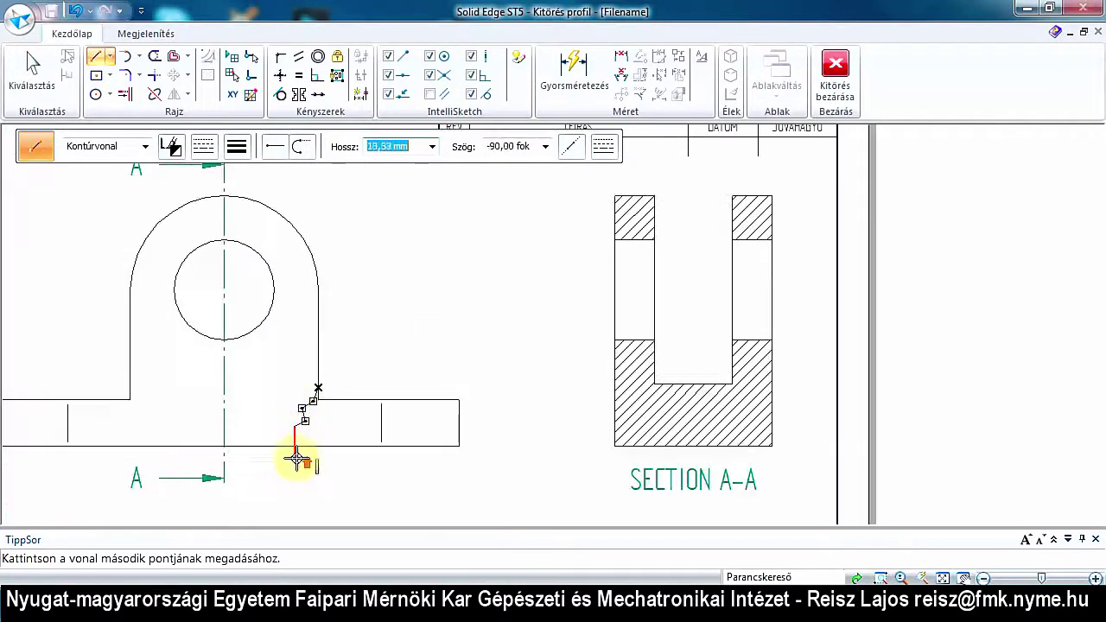
scroll(297, 454, "down", 2)
scroll(294, 457, "up", 5)
scroll(295, 458, "up", 5)
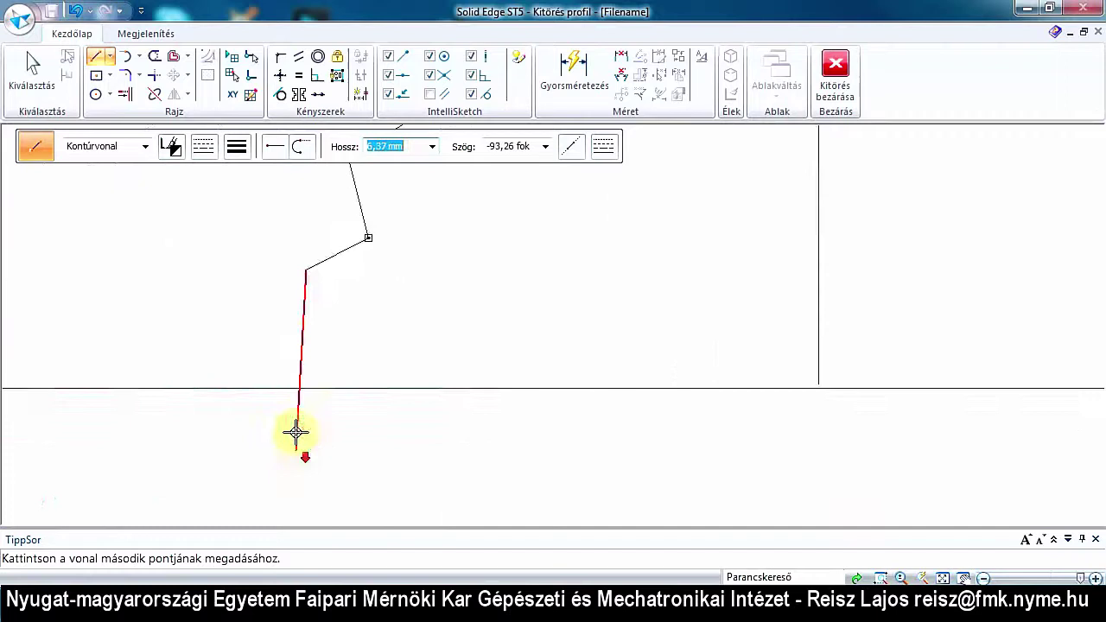
left_click(328, 313)
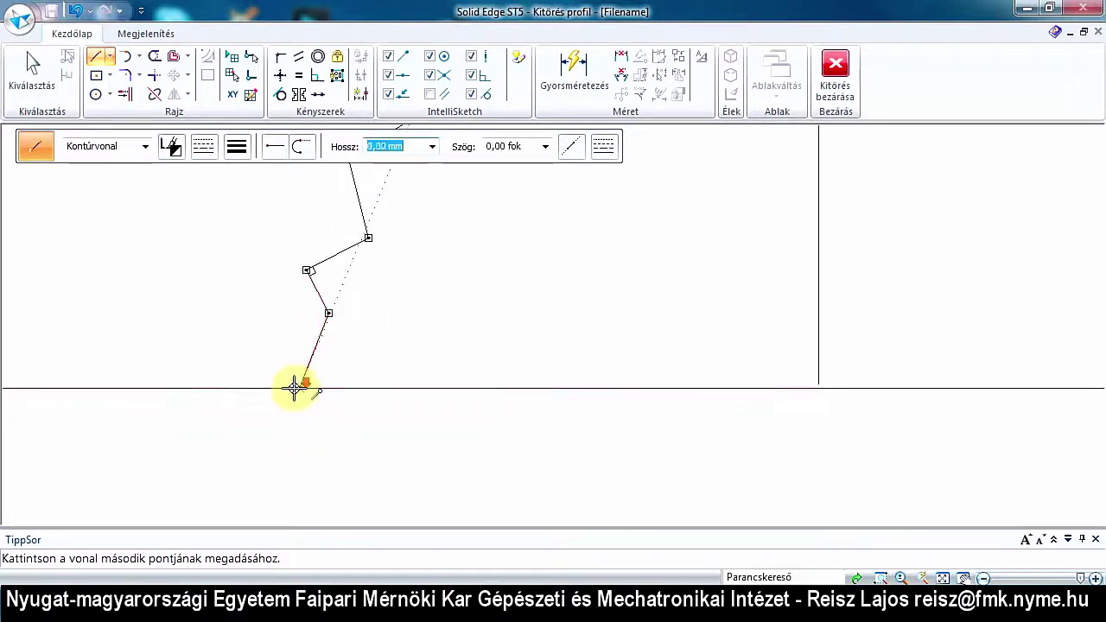
scroll(298, 387, "up", 4)
scroll(292, 387, "down", 8)
left_click(291, 387)
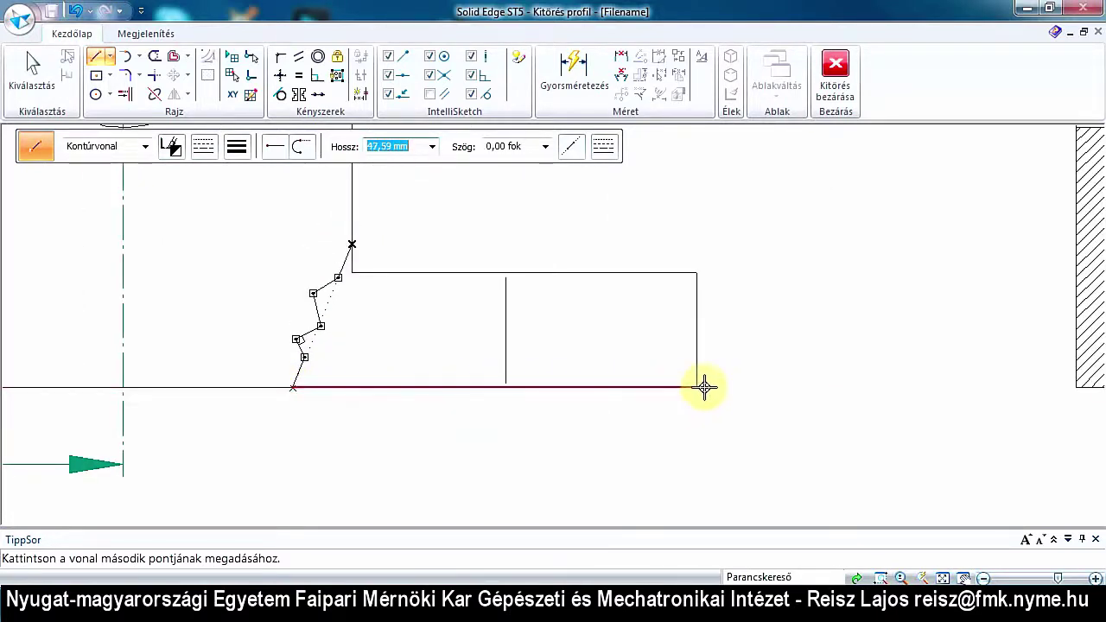
Close the boundary along the base bottom, up its right end and back to the start.
left_click(696, 387)
left_click(697, 273)
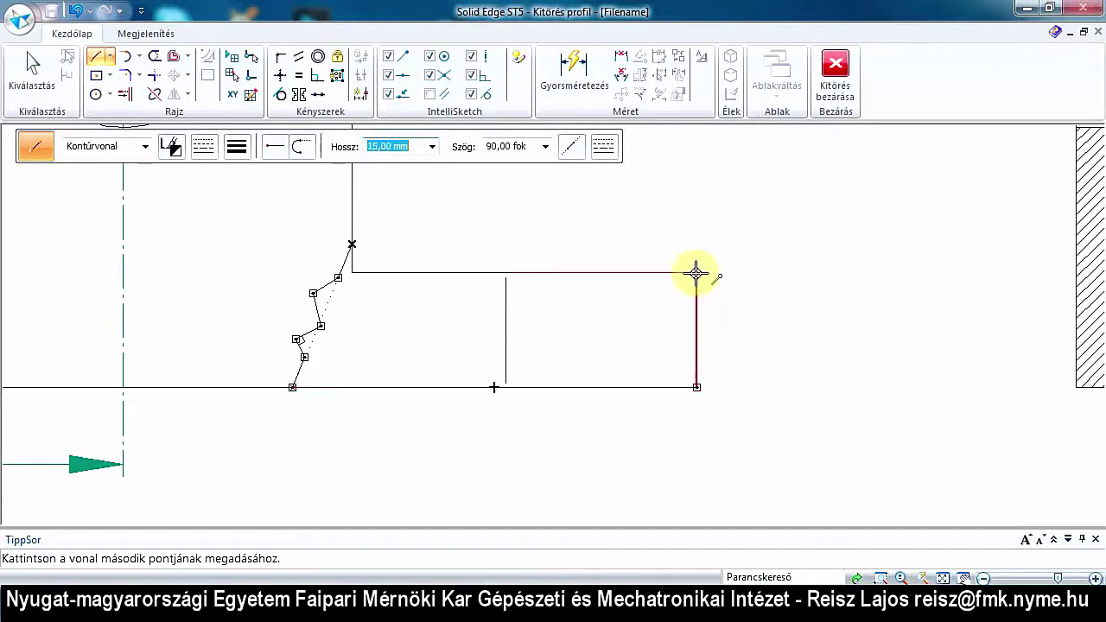
left_click(352, 273)
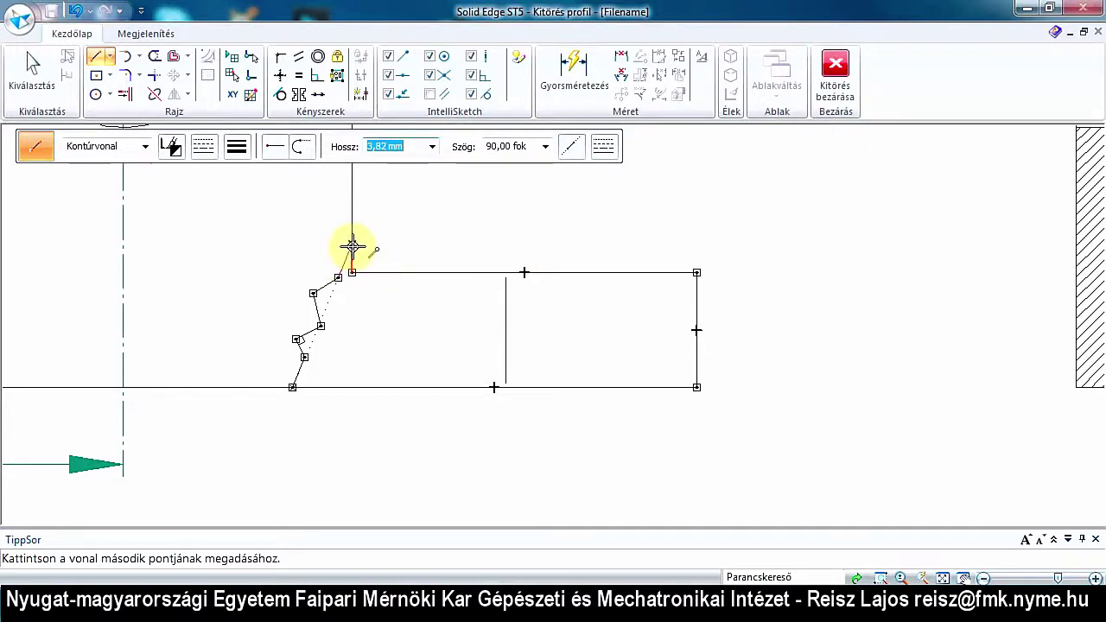
double_click(351, 246)
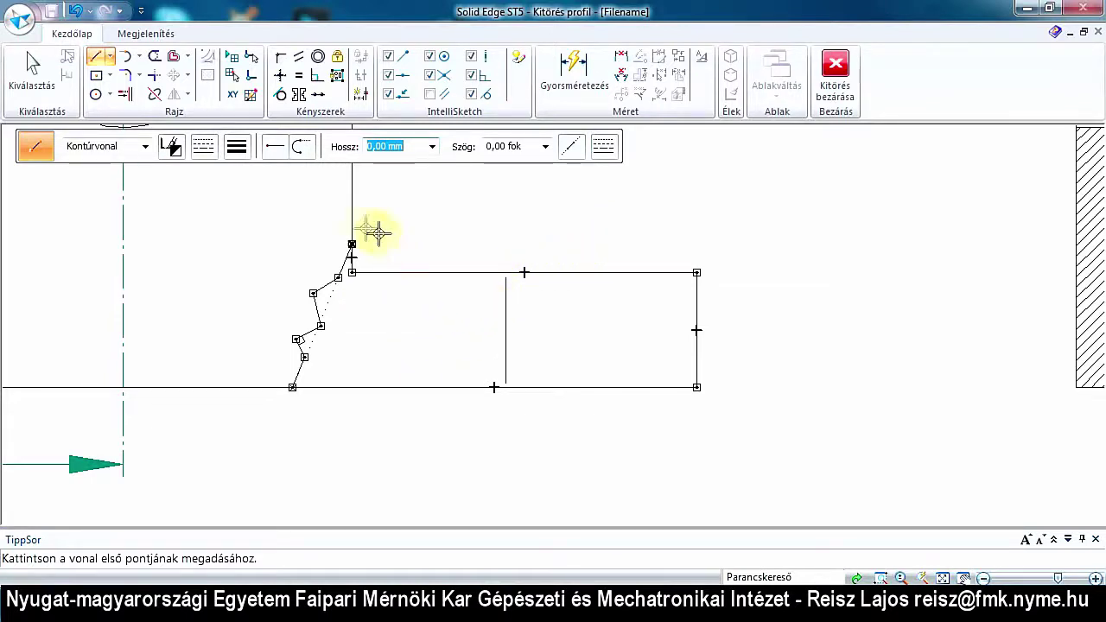
Close the break-out profile and fix the depth at 25,00 mm using SECTION A-A.
left_click(835, 71)
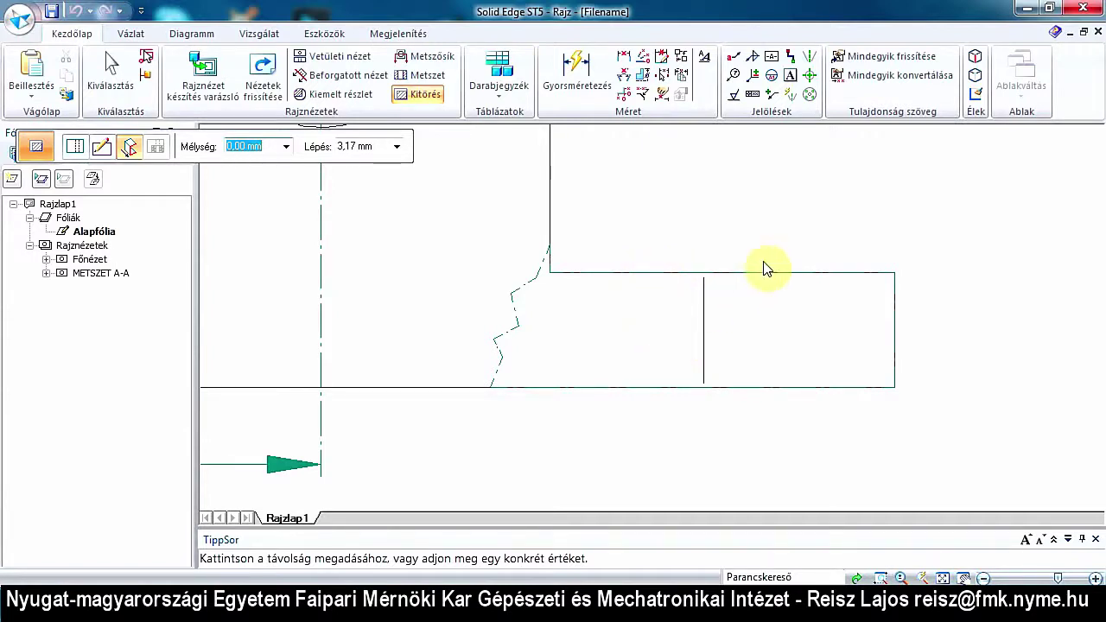
scroll(761, 302, "down", 2)
scroll(761, 303, "down", 3)
scroll(765, 299, "up", 1)
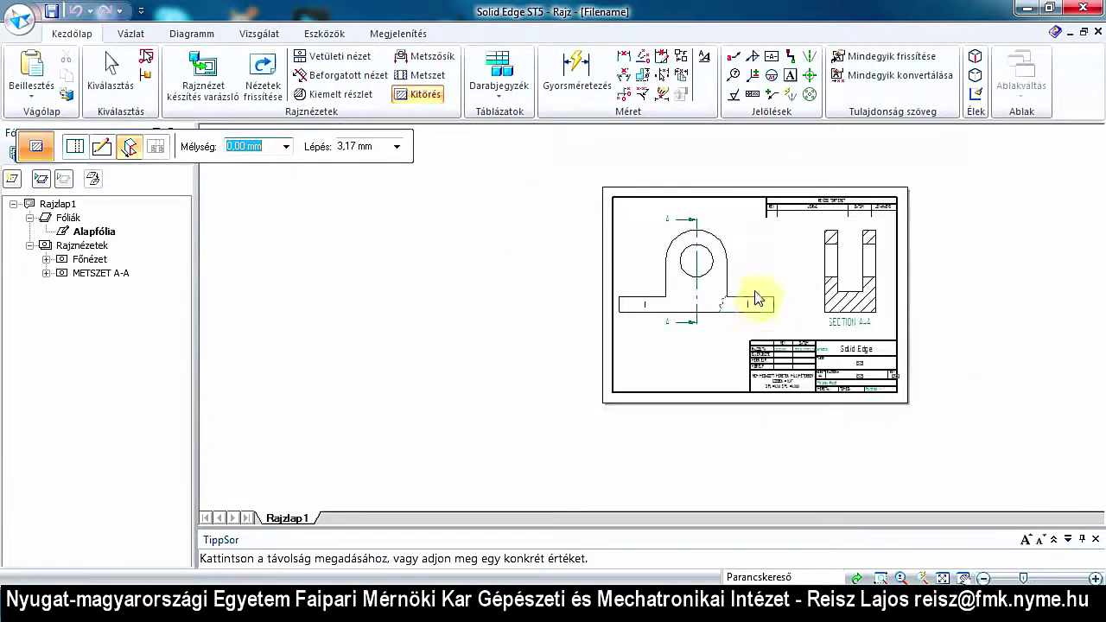
scroll(769, 220, "up", 2)
type("25")
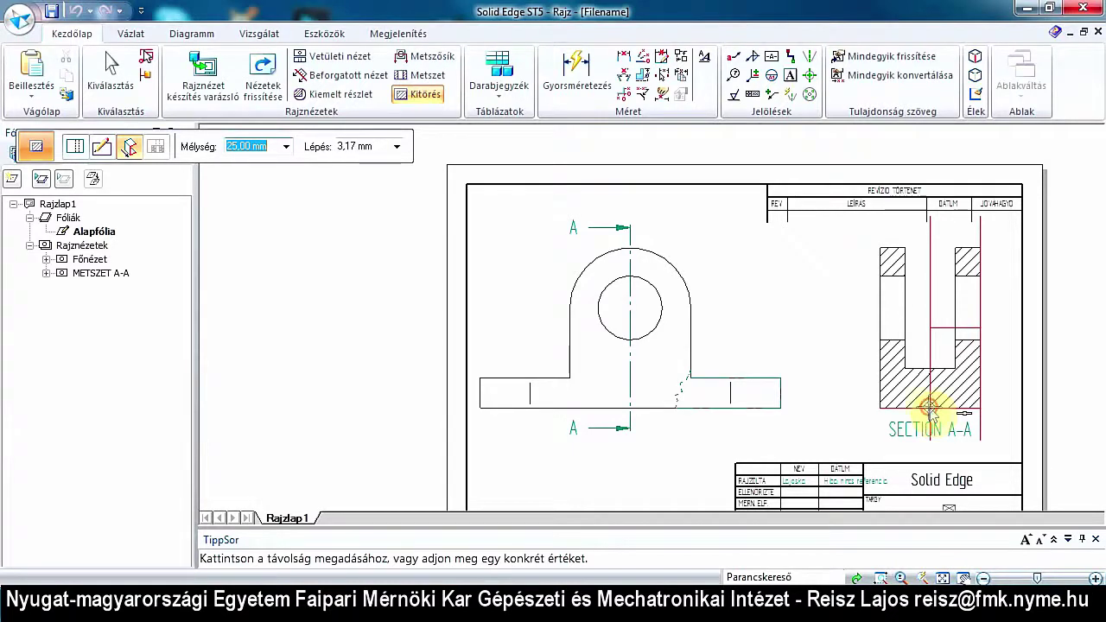
left_click(930, 408)
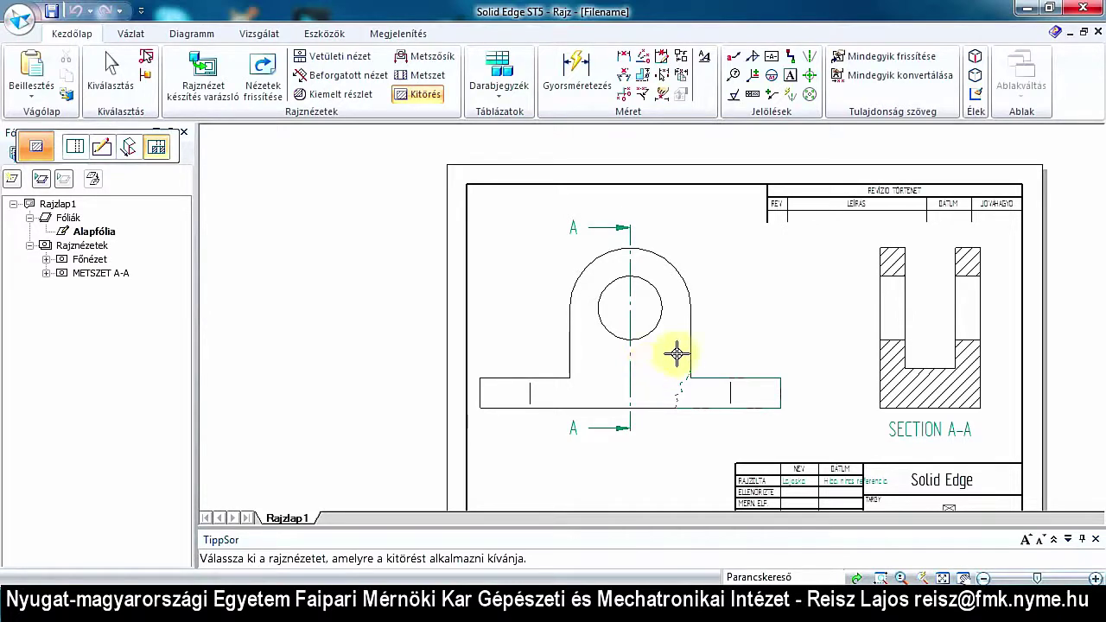
Apply the break-out to the front view, exposing the hatched hole at the base's right end.
left_click(672, 354)
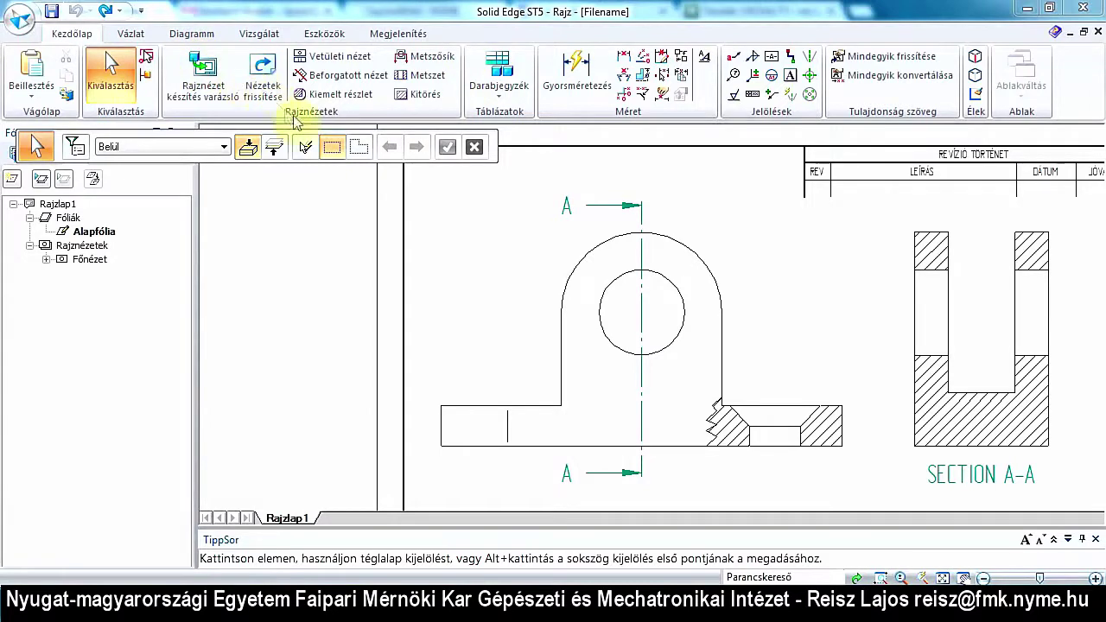
Delete the SECTION A-A view, confirming with Igen.
left_click(914, 307)
left_click(873, 309)
key("Delete")
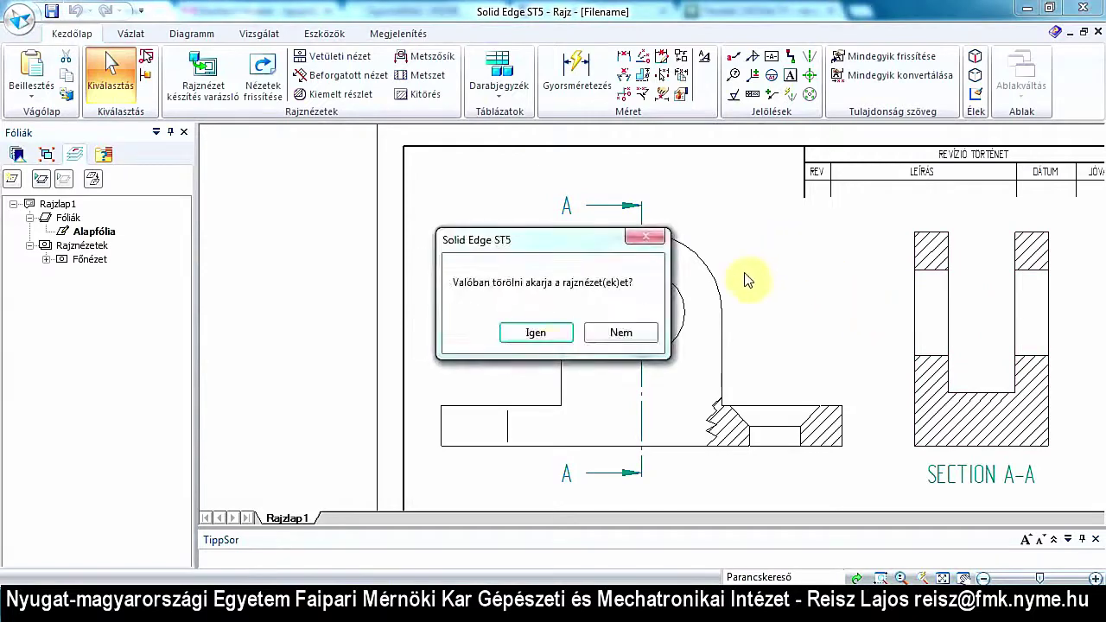
left_click(529, 329)
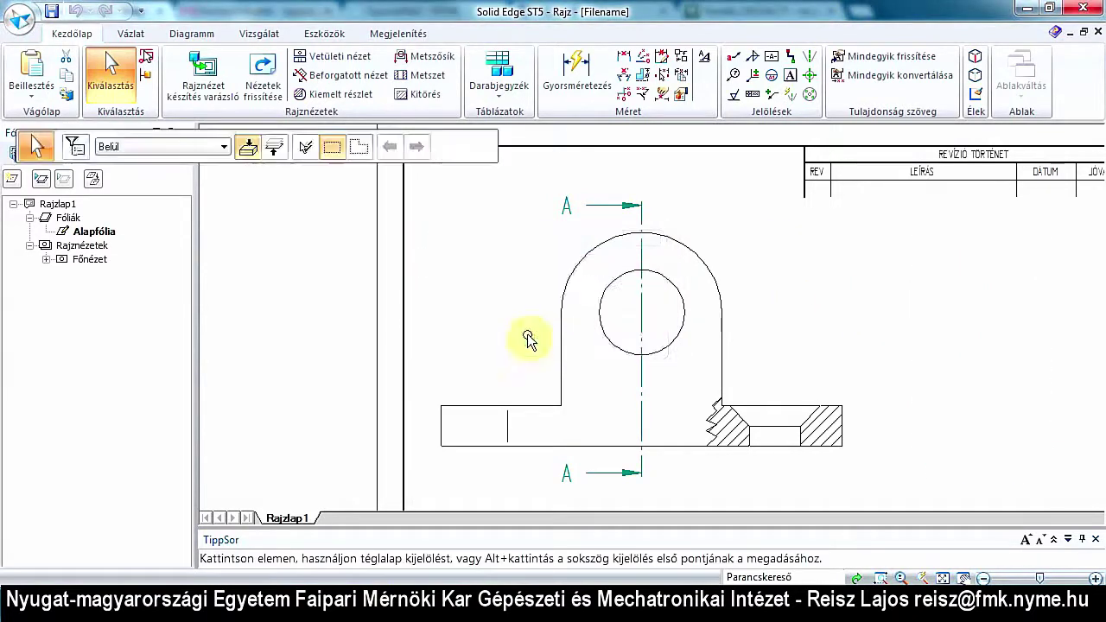
Delete the A-A cutting line from the front view.
left_click(641, 218)
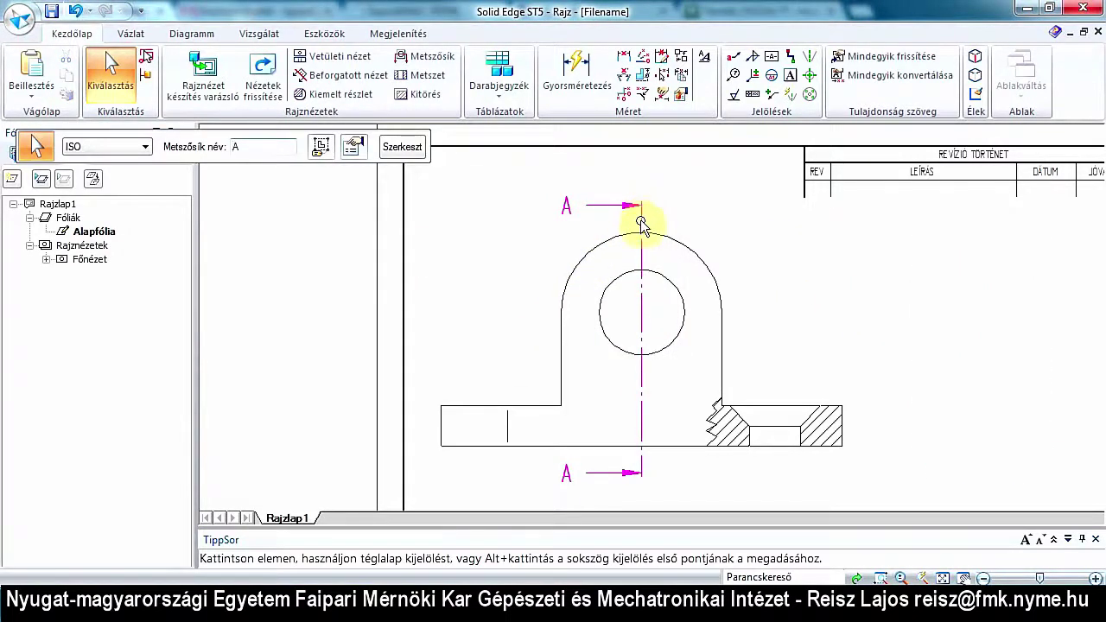
key("Delete")
key("ctrl+shift+a")
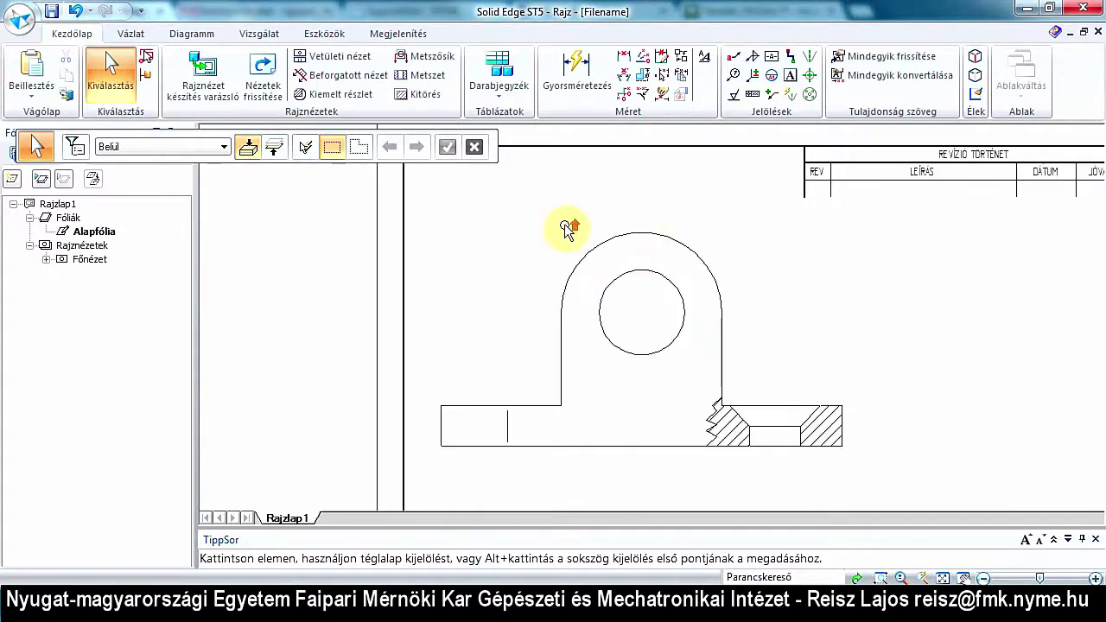
scroll(549, 229, "down", 1)
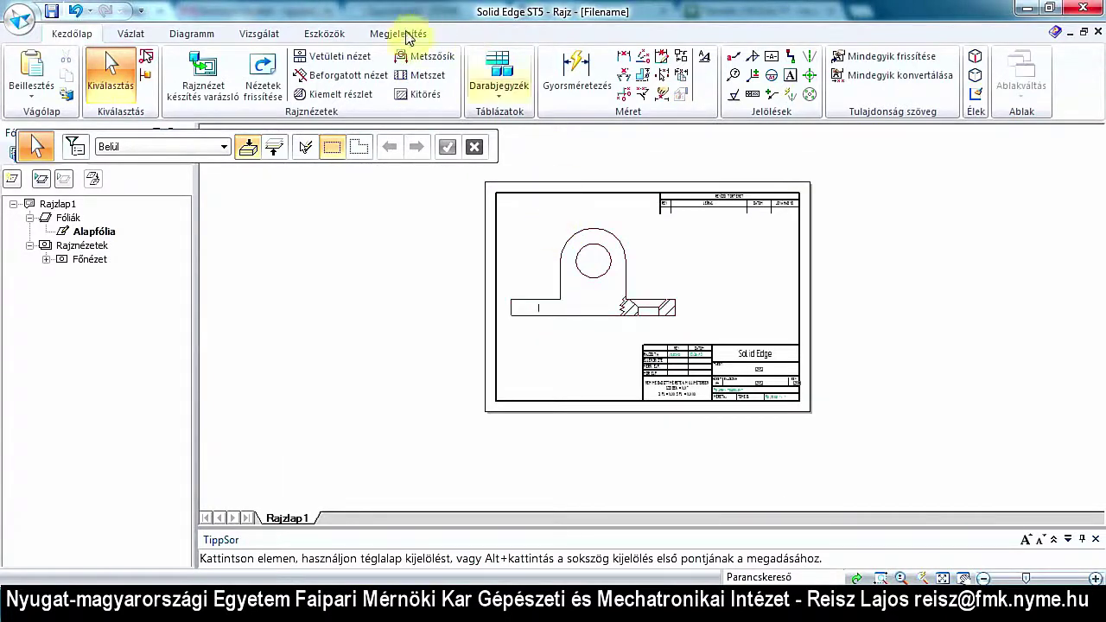
With Vetületi nézet, project a U-shaped side view to the right and a two-holed top view below.
left_click(354, 56)
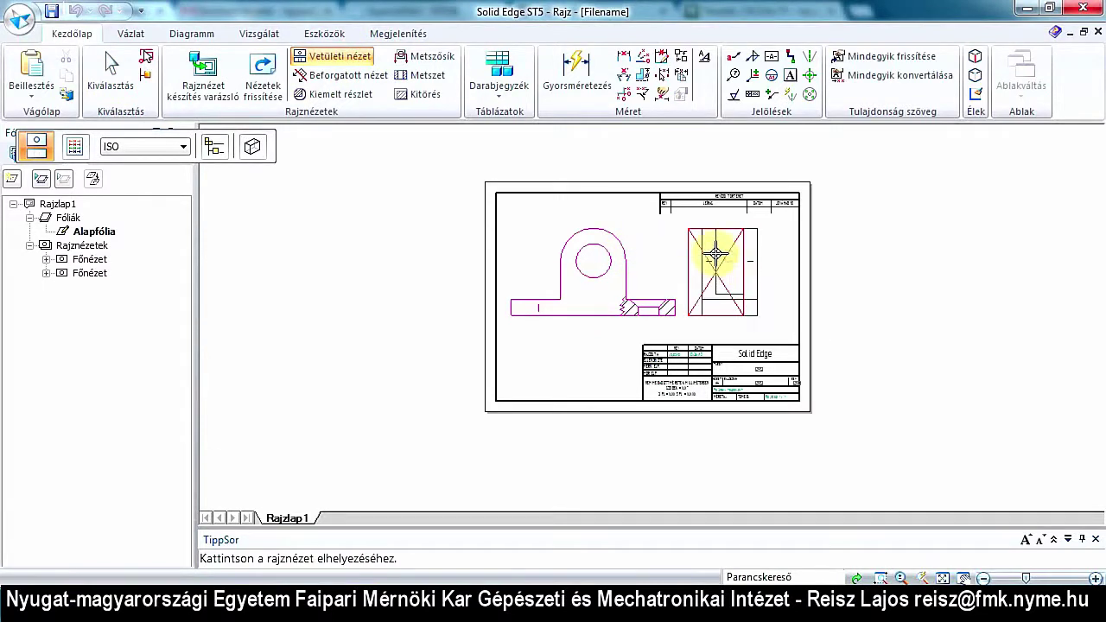
left_click(717, 255)
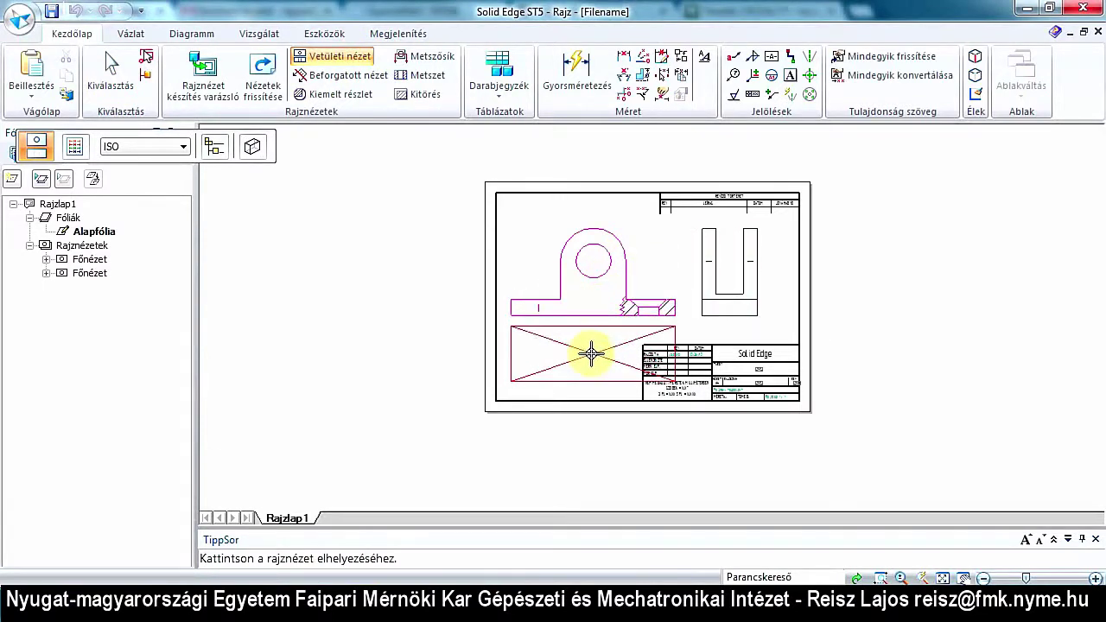
left_click(592, 351)
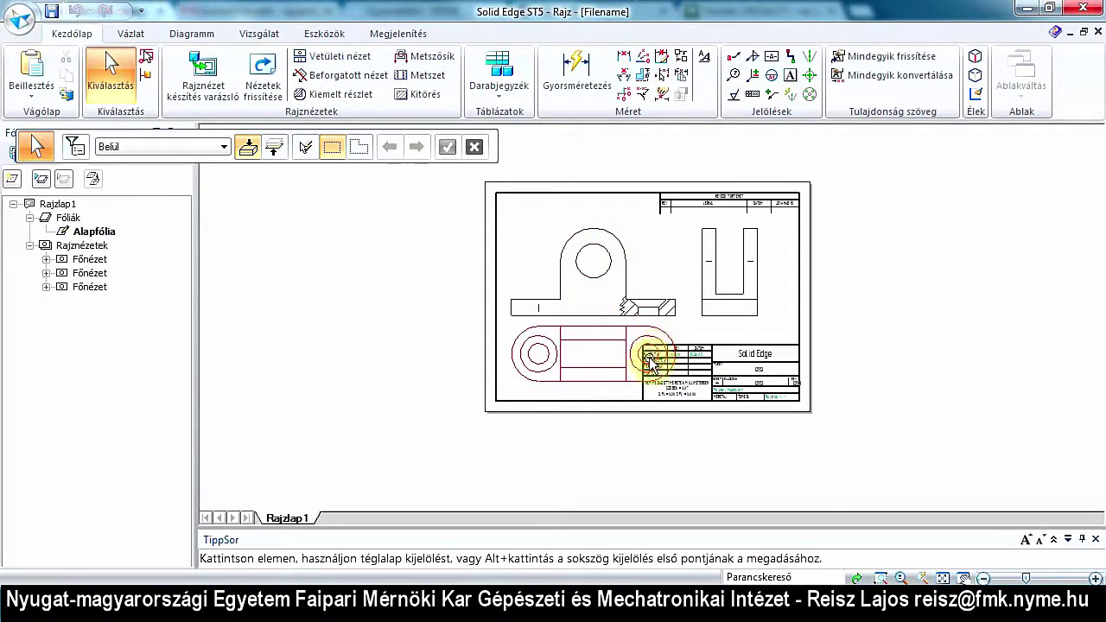
Set the front view and its projected views to scale 1:2.
left_click(625, 249)
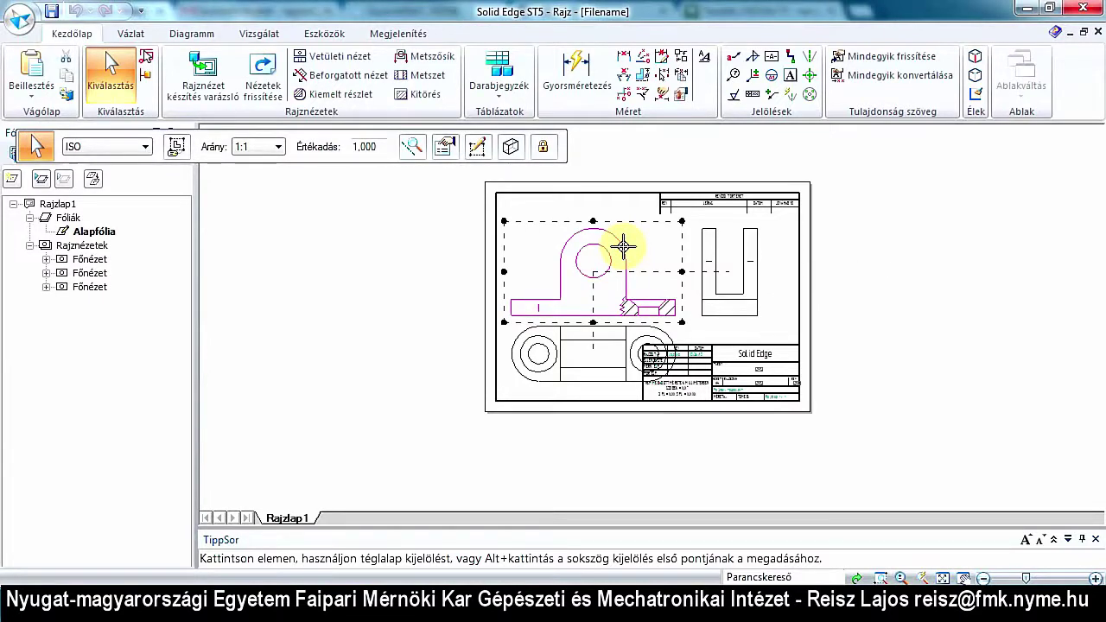
left_click(279, 148)
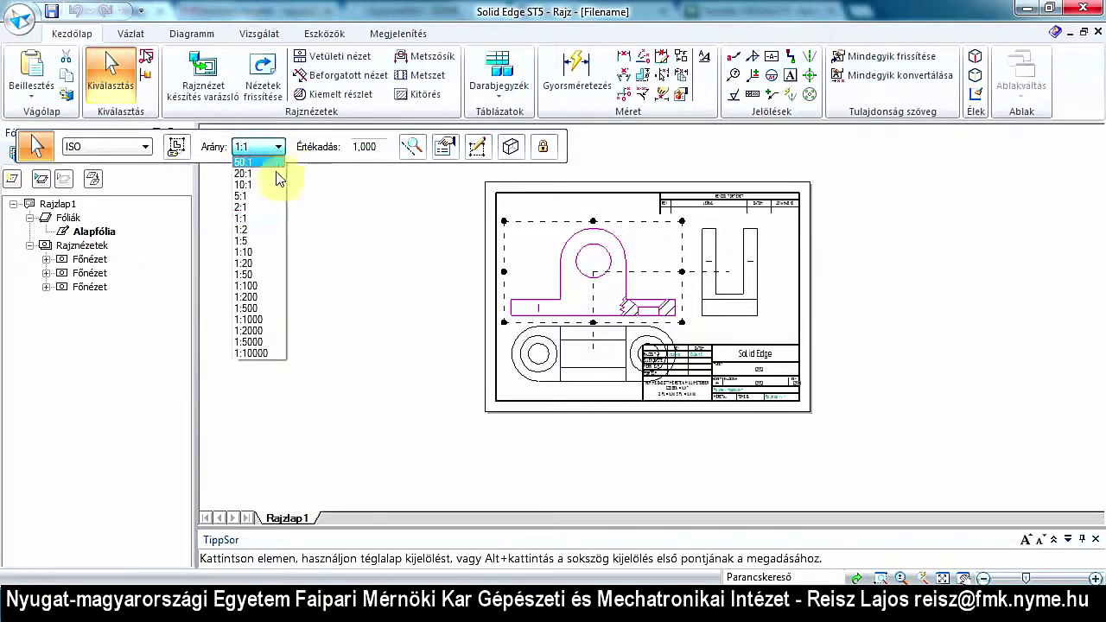
left_click(258, 230)
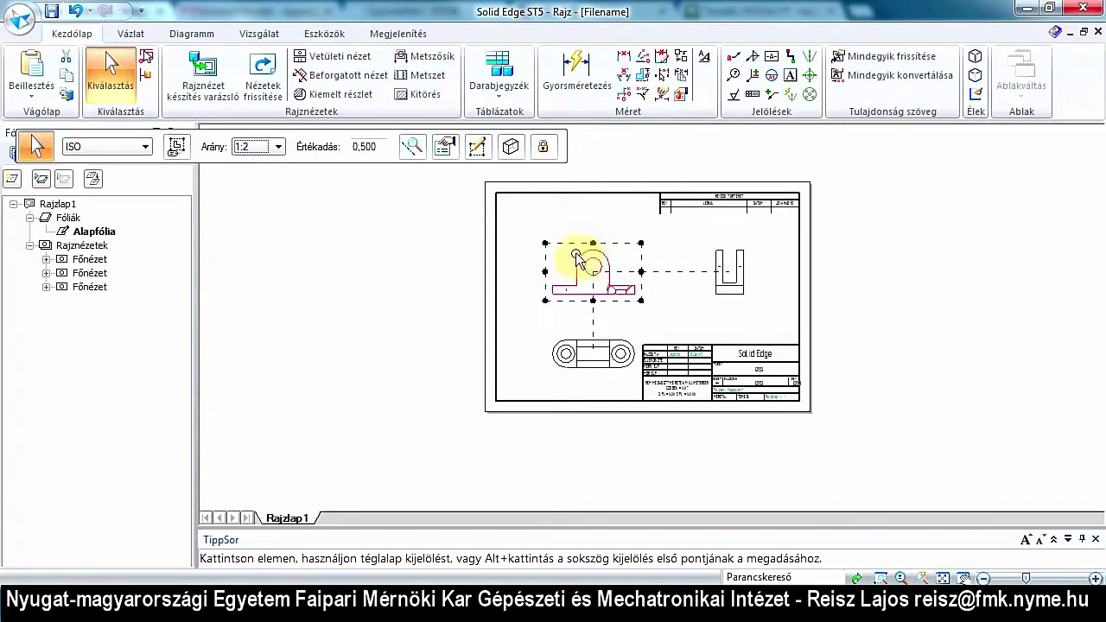
scroll(563, 260, "down", 2)
scroll(551, 254, "up", 3)
scroll(563, 254, "up", 2)
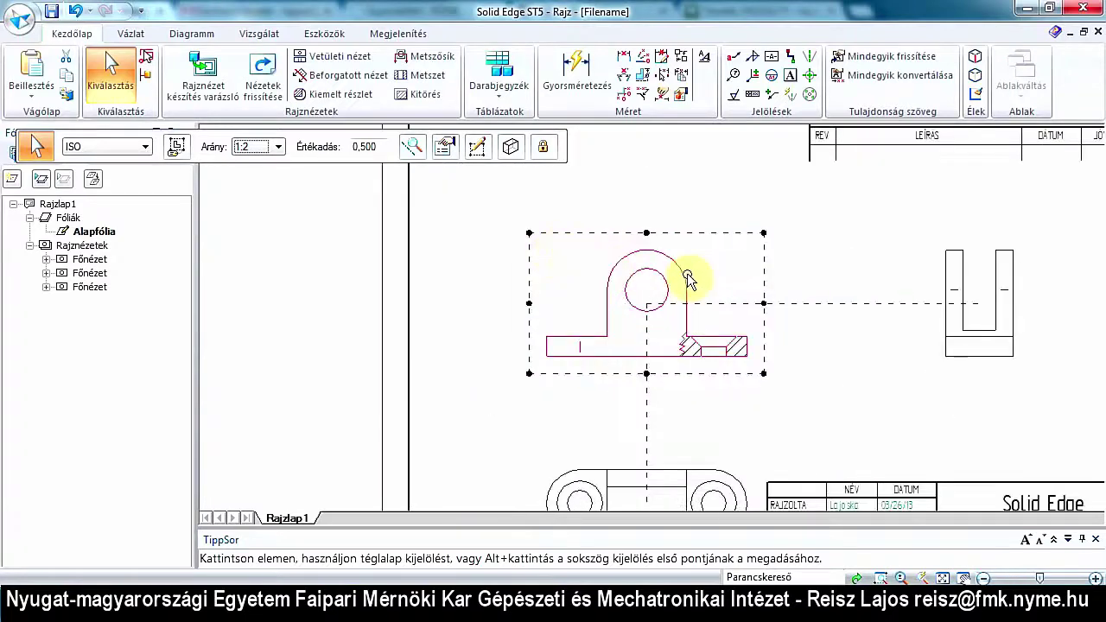
Move the front view up-left, raise the top view, and pull the side view closer.
left_click_drag(688, 277, 659, 228)
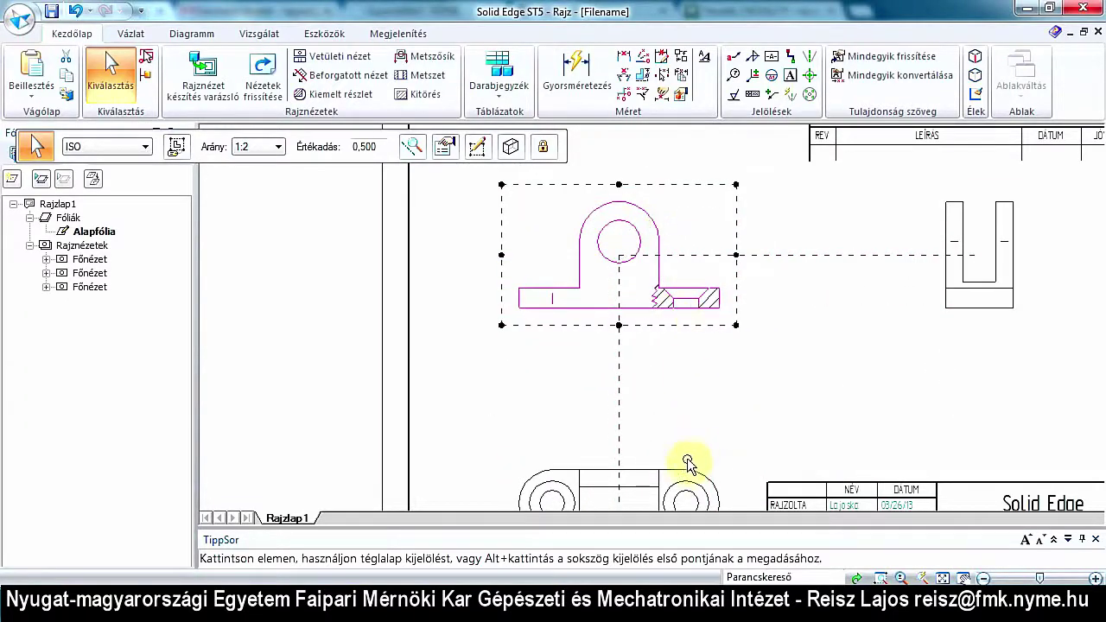
left_click_drag(688, 463, 683, 384)
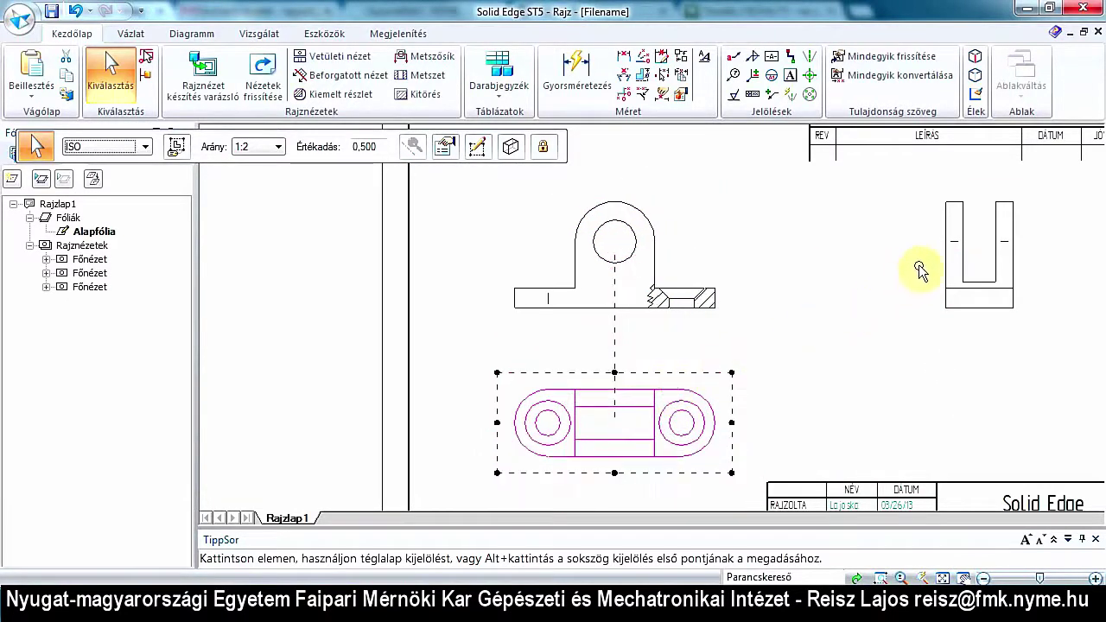
left_click_drag(947, 264, 817, 273)
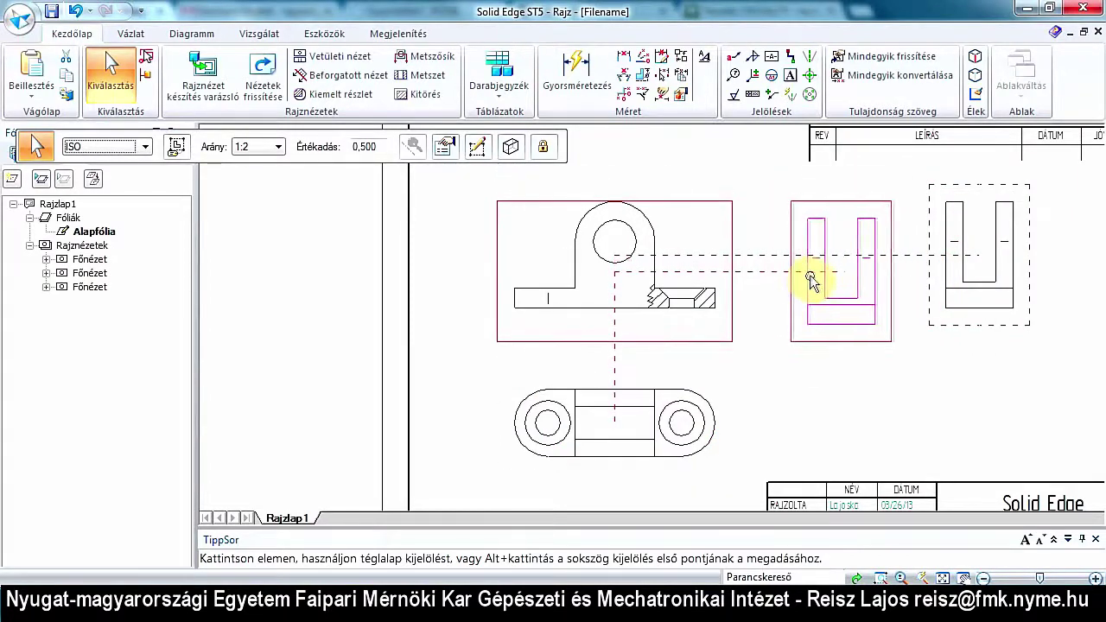
left_click_drag(816, 274, 807, 275)
left_click(803, 311)
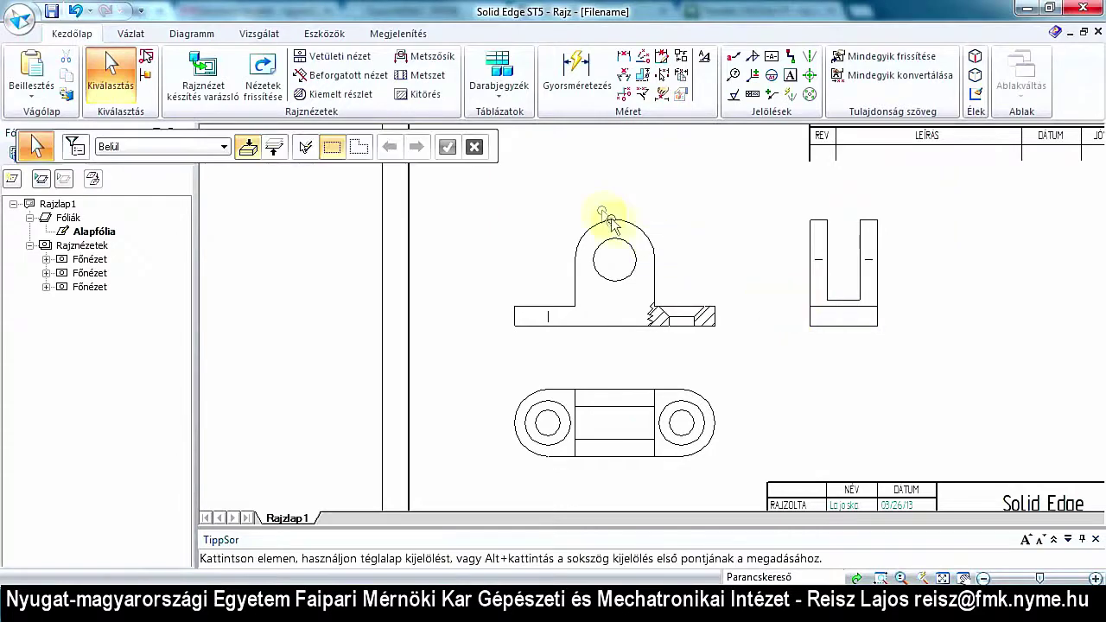
scroll(553, 277, "up", 1)
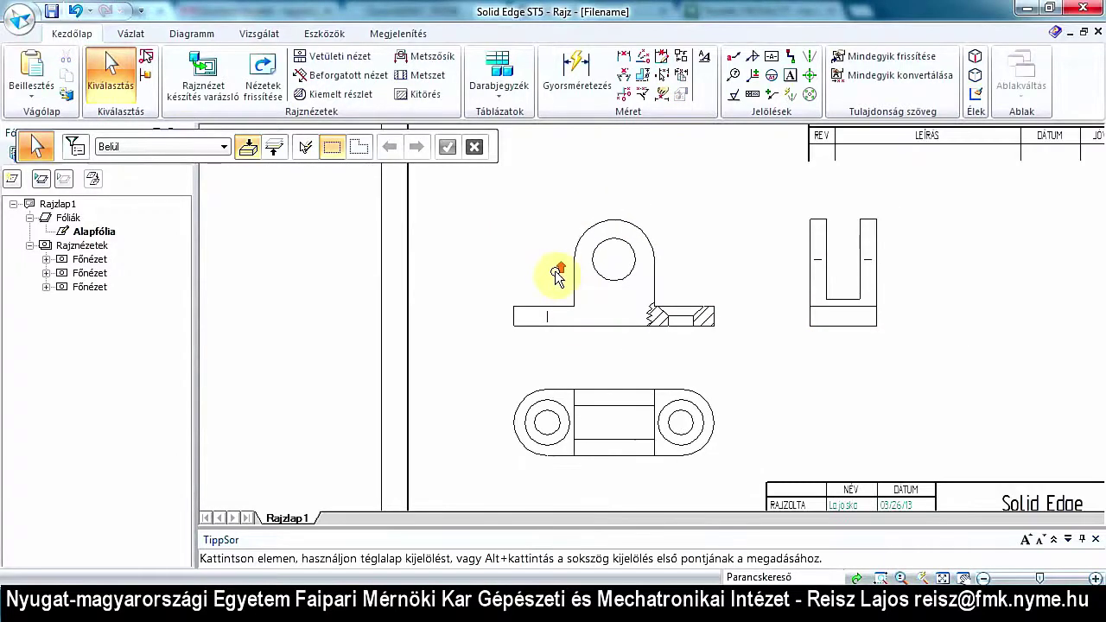
scroll(564, 284, "up", 2)
scroll(568, 288, "up", 1)
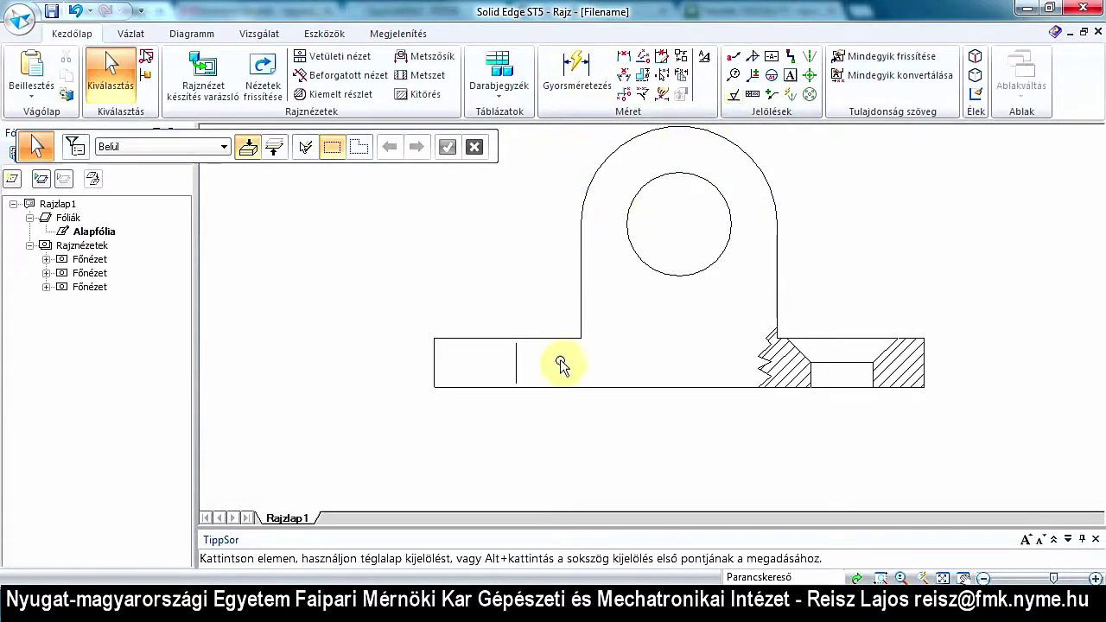
scroll(563, 367, "up", 1)
scroll(563, 346, "down", 4)
scroll(569, 259, "up", 2)
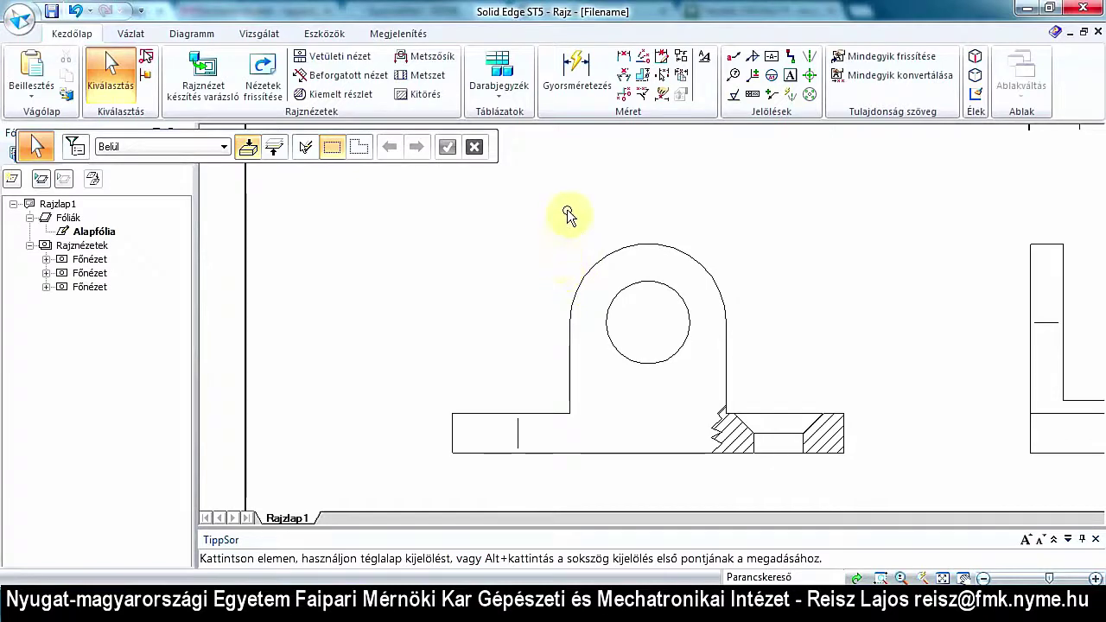
Add Ø32 to the lug hole and R30 to its outer arc on the front view.
left_click(574, 73)
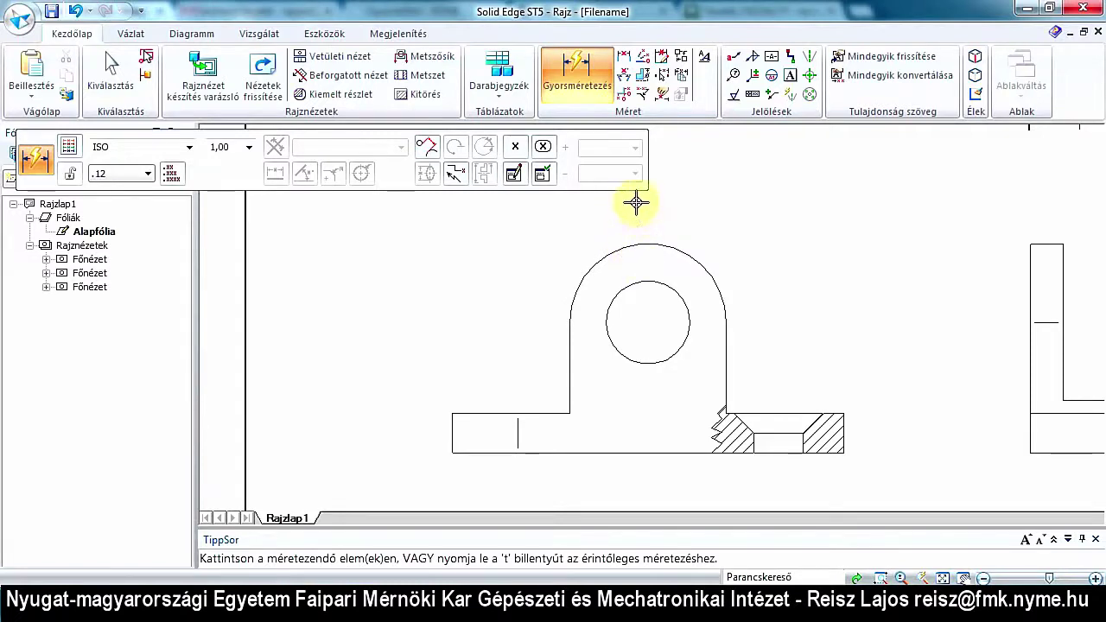
left_click(683, 299)
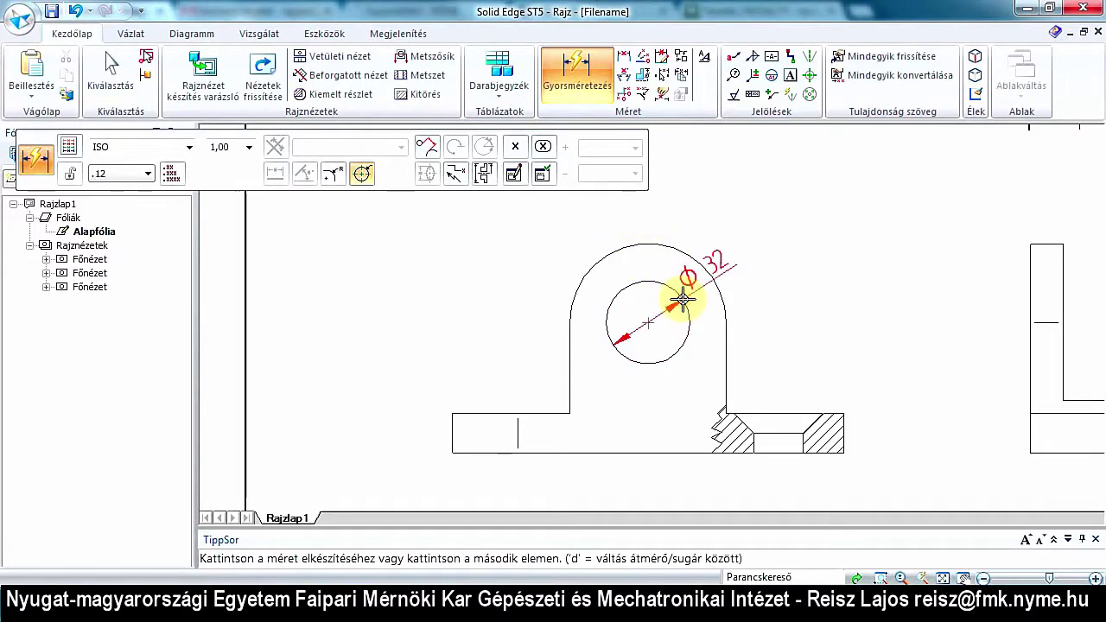
left_click(745, 287)
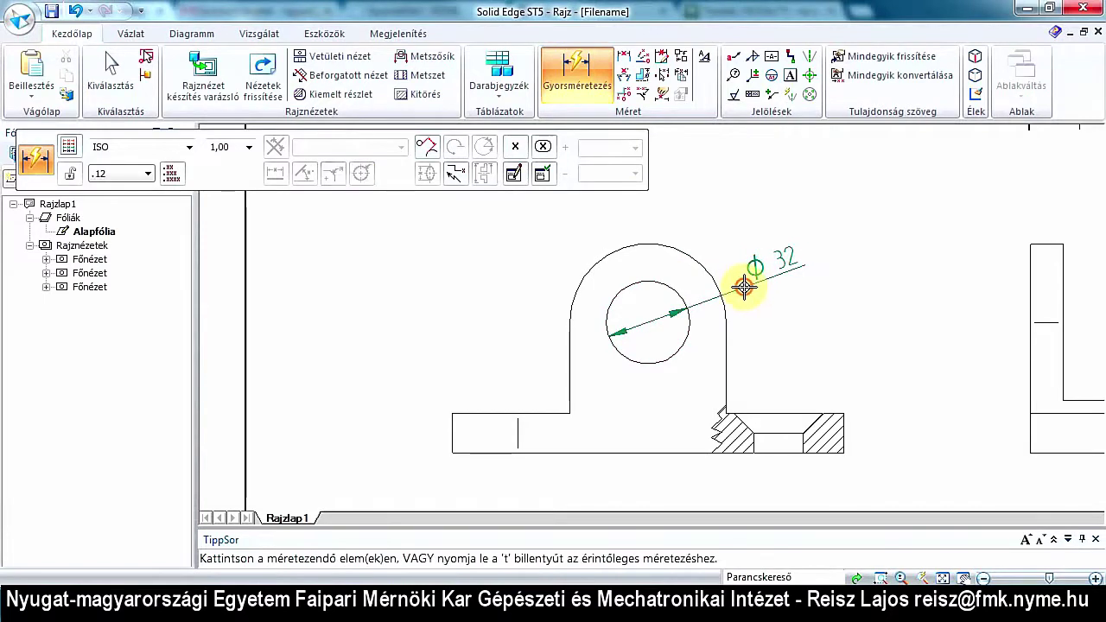
left_click(579, 286)
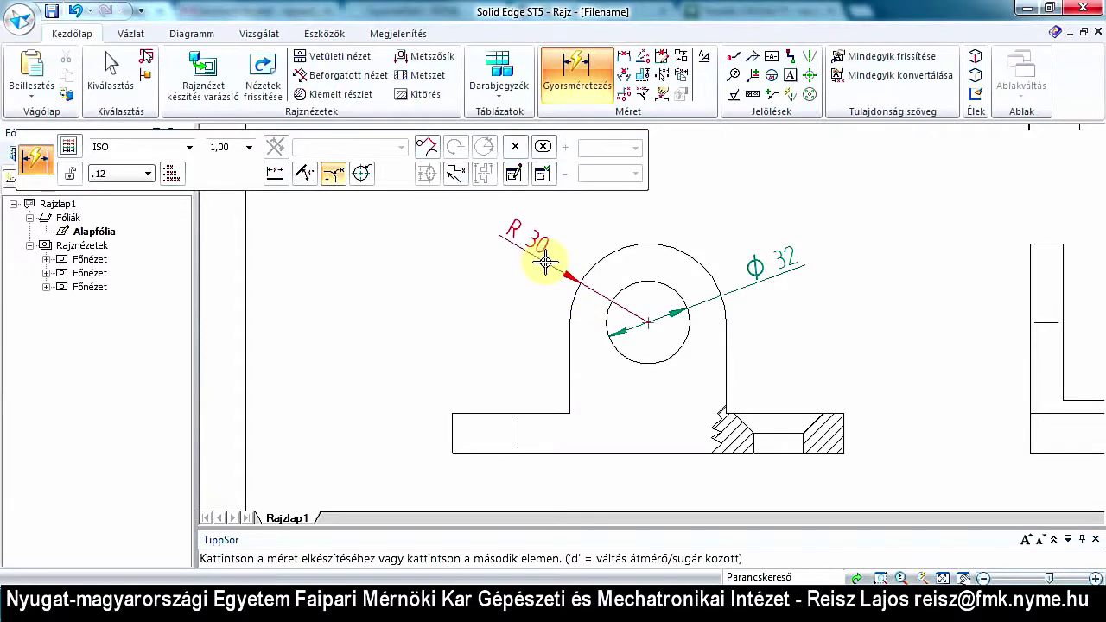
left_click(546, 262)
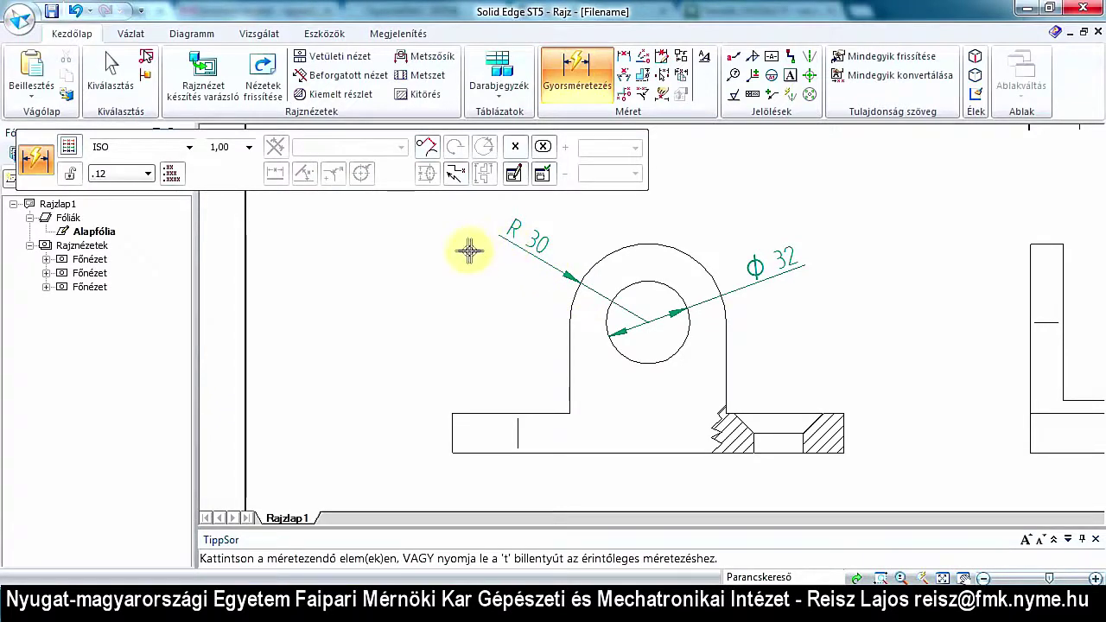
left_click(627, 452)
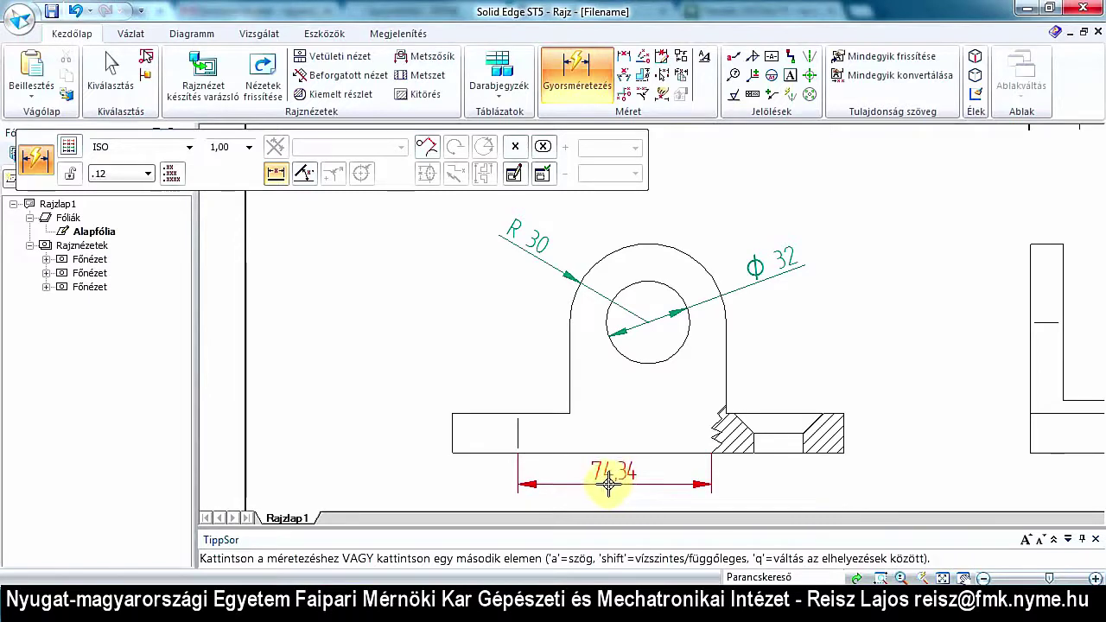
key("Escape")
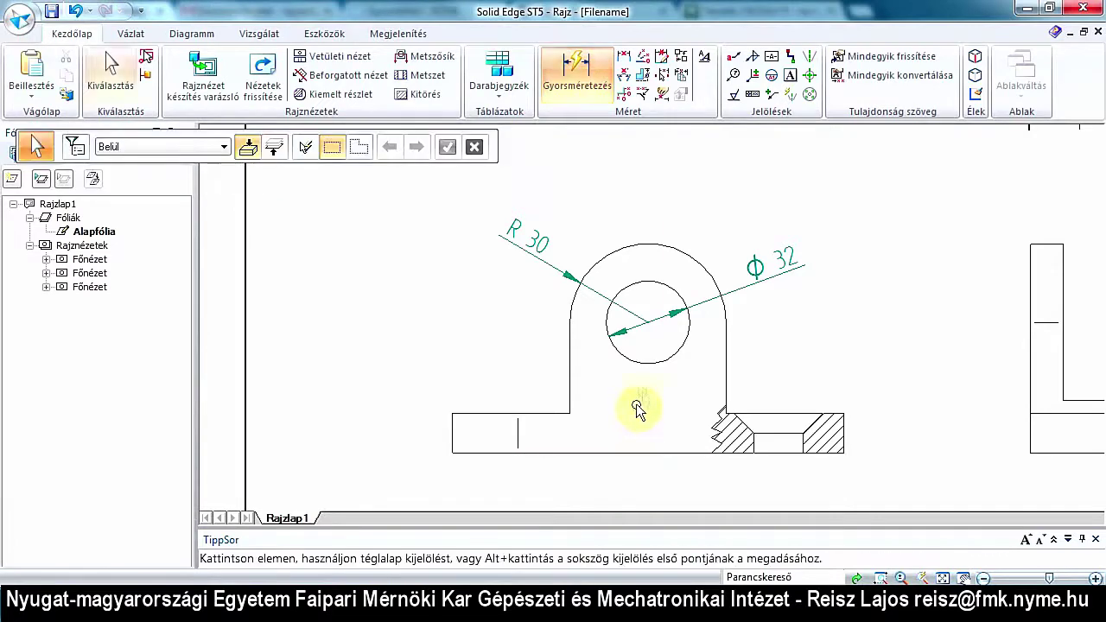
scroll(640, 398, "up", 2)
scroll(649, 374, "down", 4)
scroll(648, 373, "down", 1)
scroll(646, 374, "down", 1)
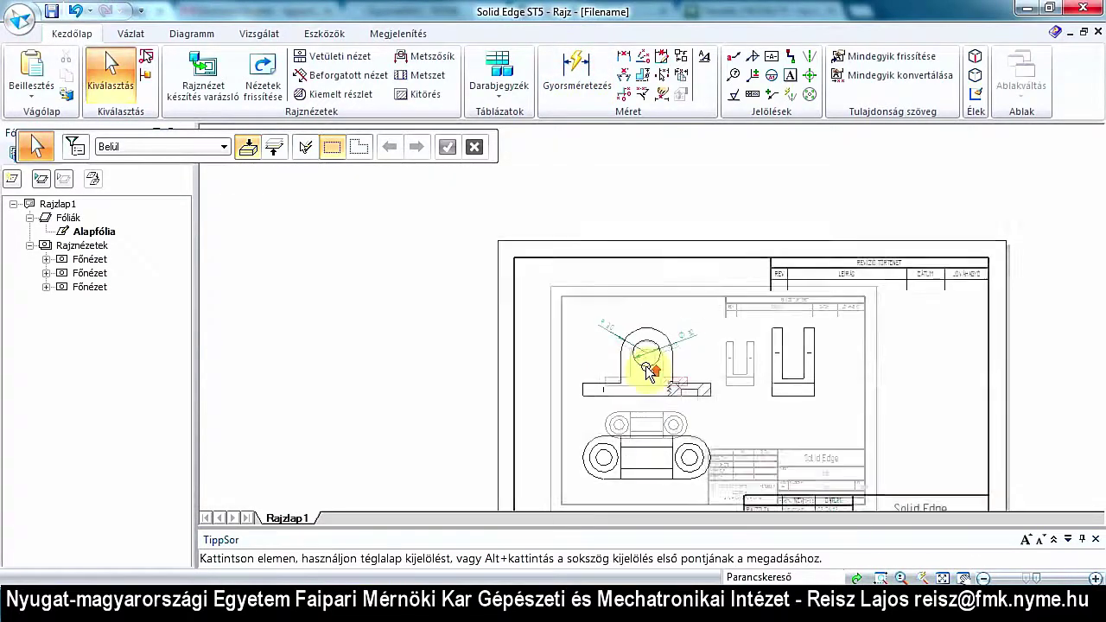
scroll(640, 366, "down", 2)
scroll(646, 439, "up", 2)
scroll(685, 354, "up", 1)
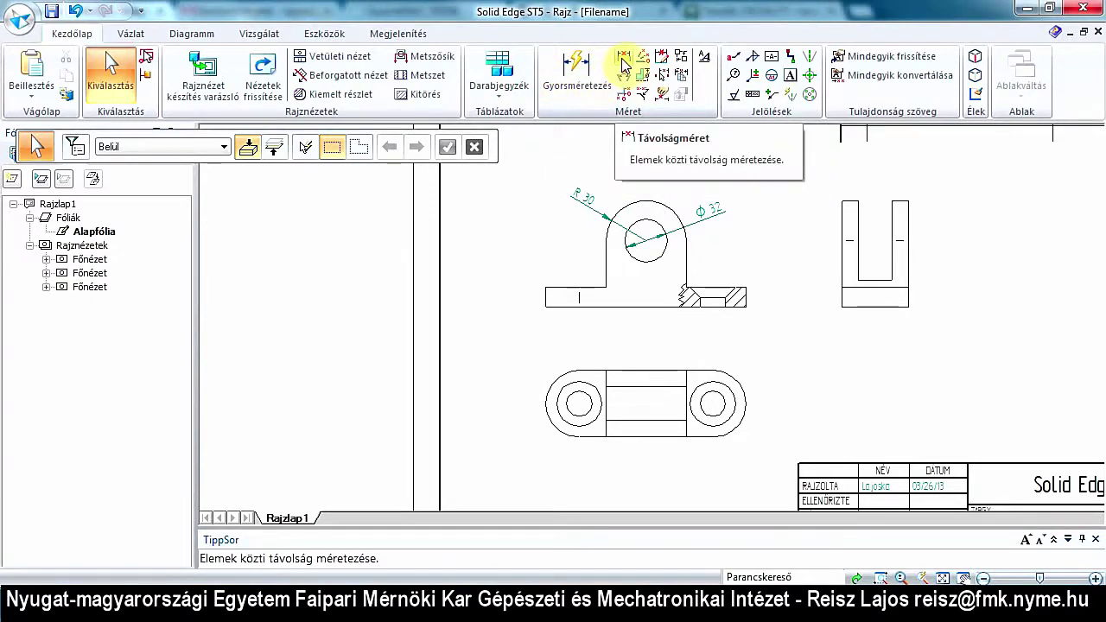
Place a 100 Távolságméret dimension below the top view between its two hole centres.
left_click(624, 59)
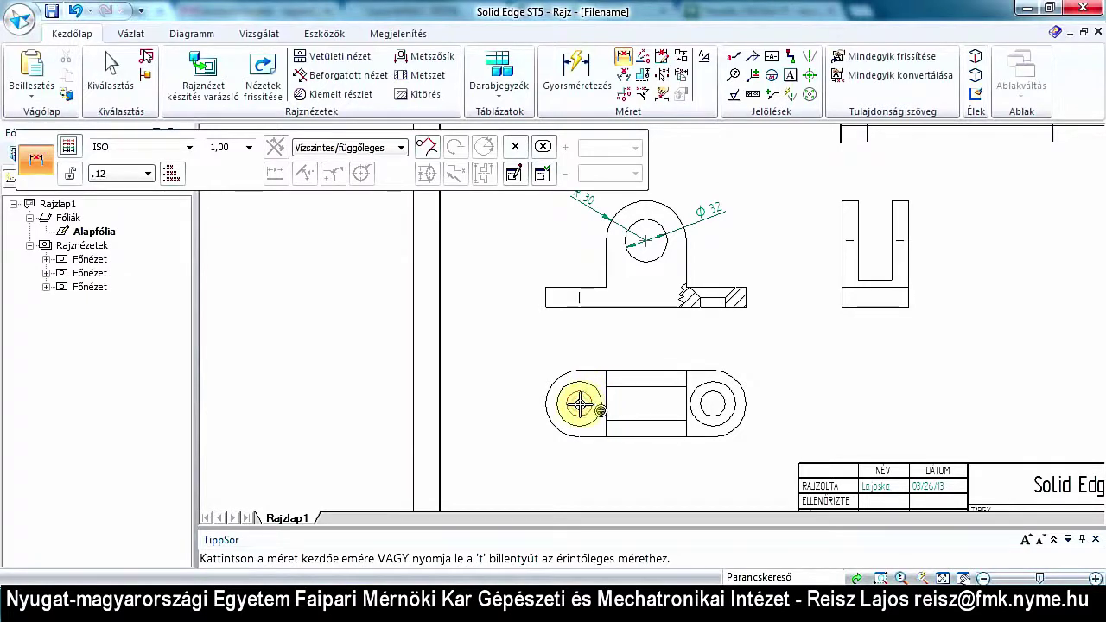
left_click(579, 404)
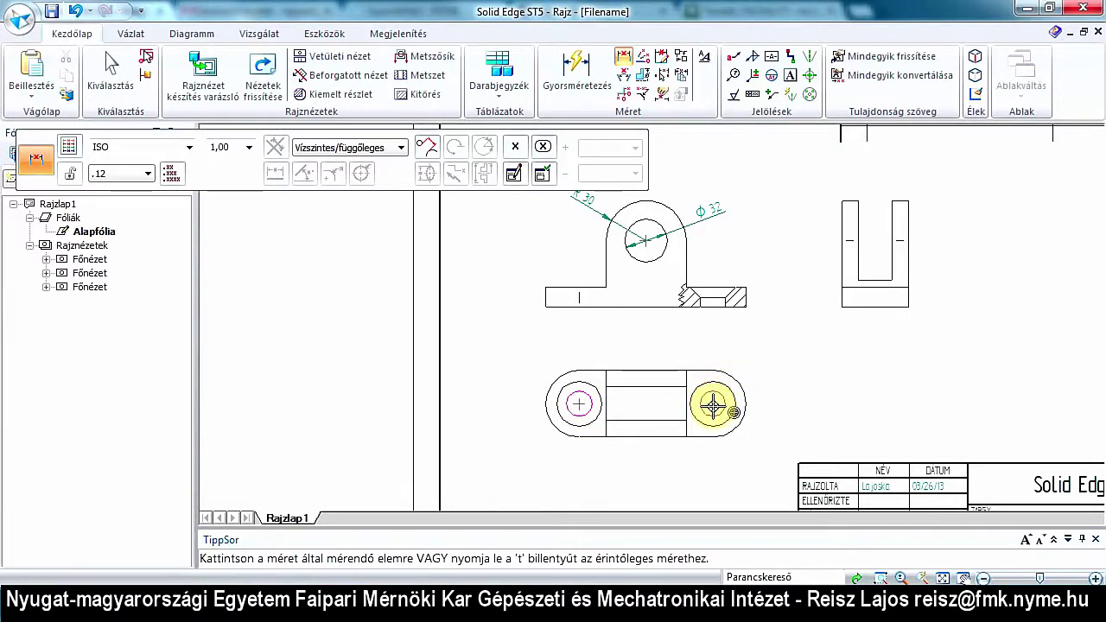
left_click(714, 405)
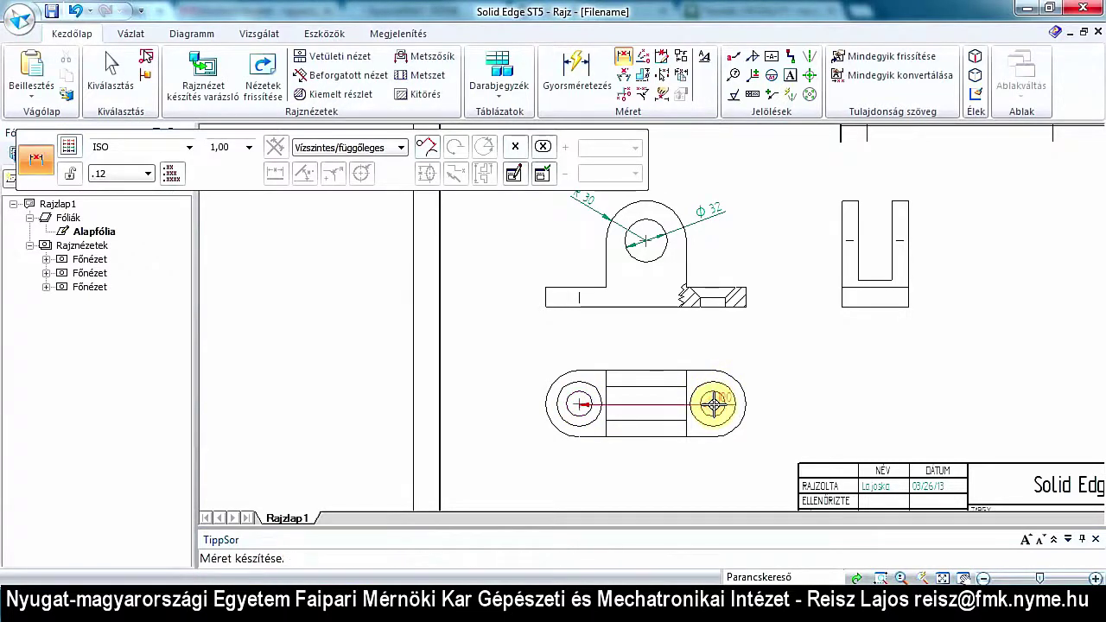
left_click(679, 469)
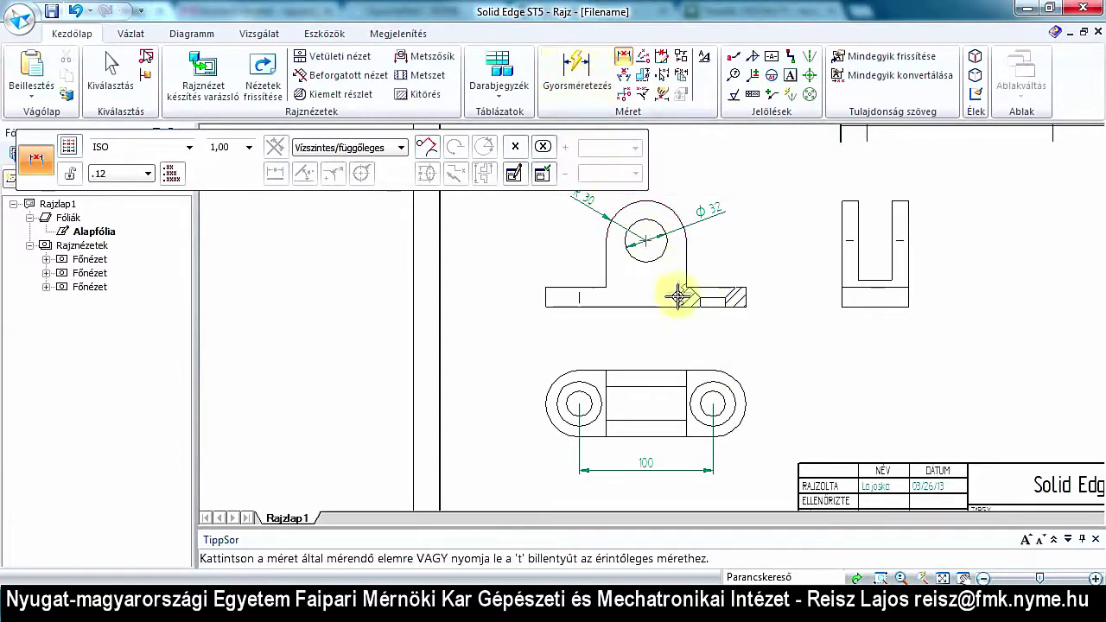
middle_click_drag(680, 292, 655, 338)
key("Escape")
Add the 50 width below the side view and the 15 base height in the front view.
scroll(661, 326, "up", 1)
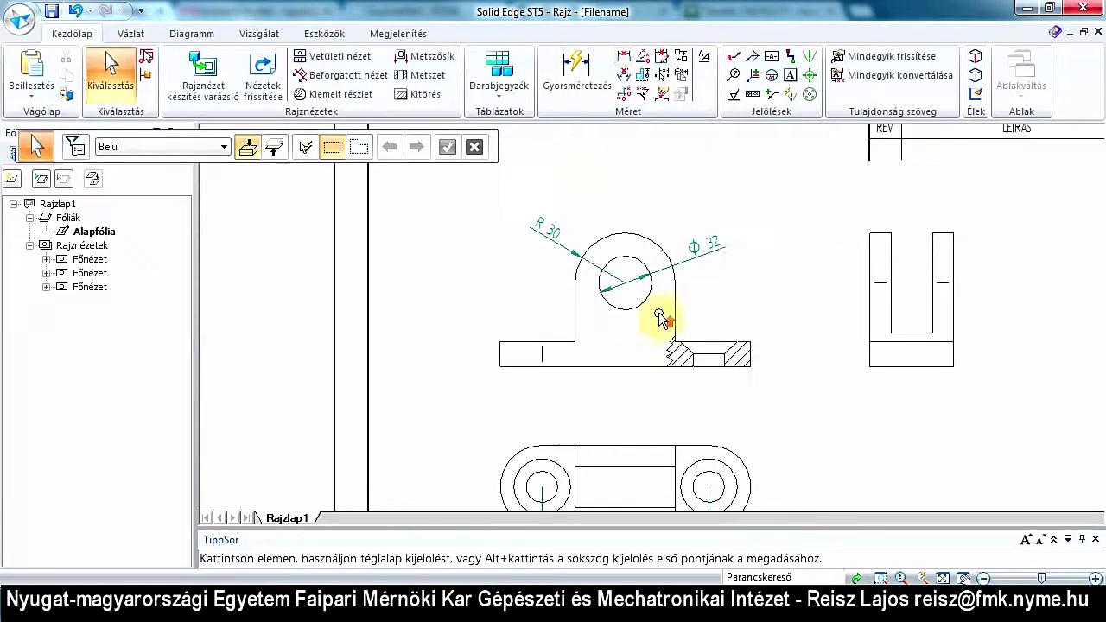
left_click(599, 102)
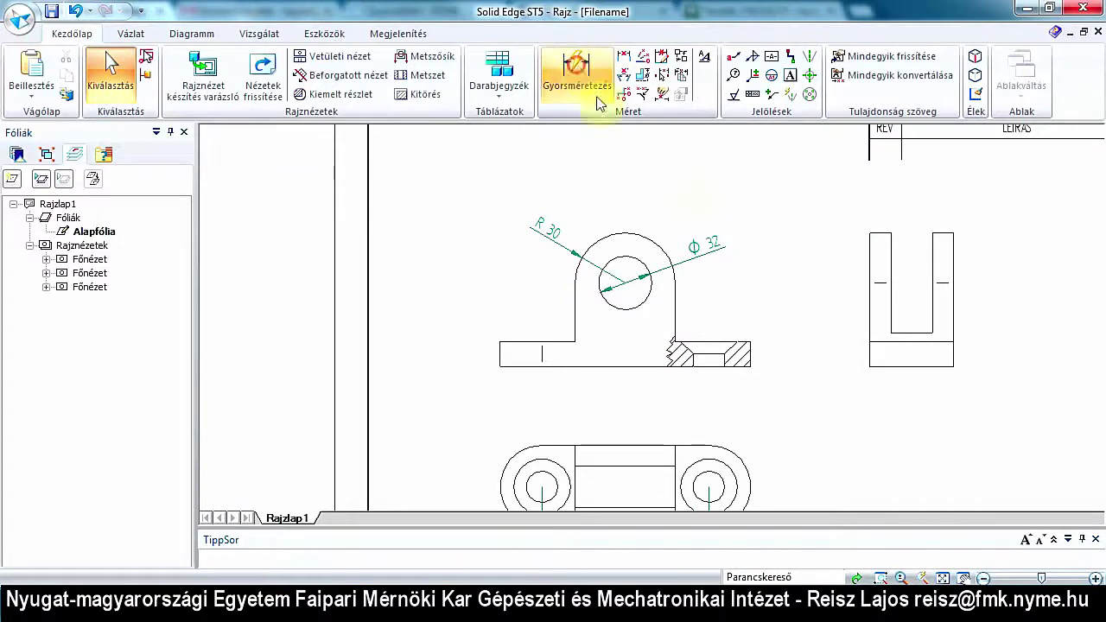
left_click(913, 366)
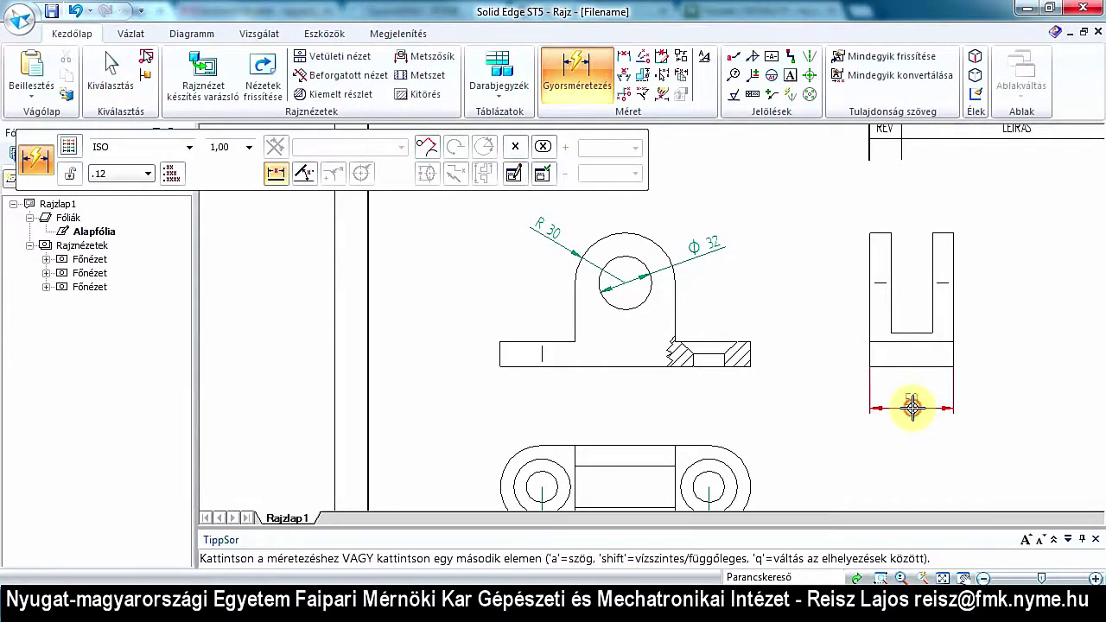
left_click(914, 407)
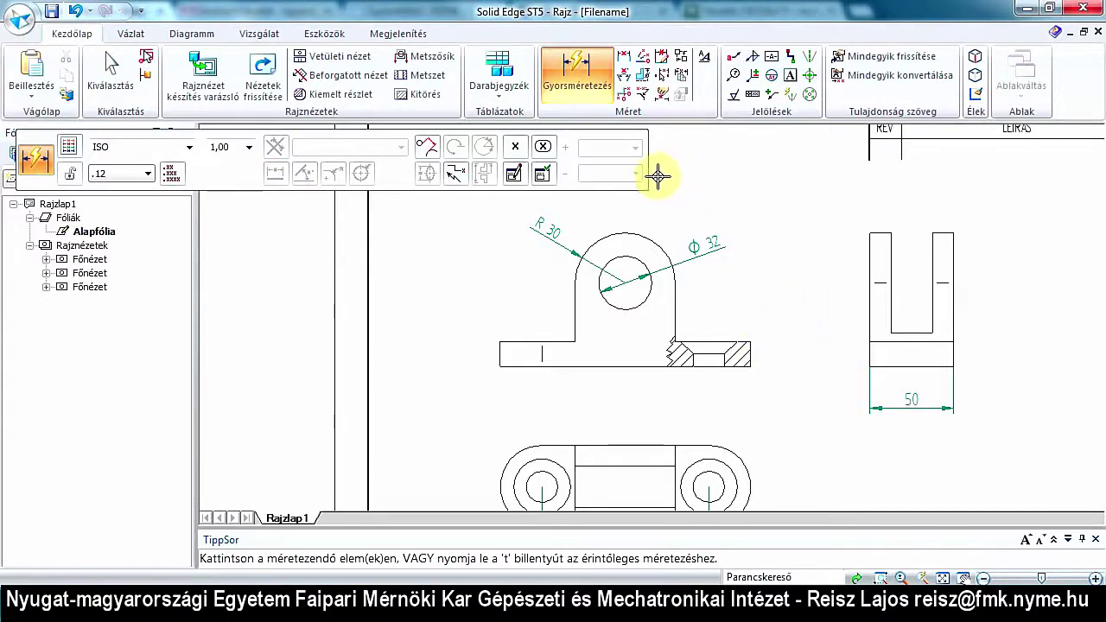
left_click(500, 353)
left_click(460, 349)
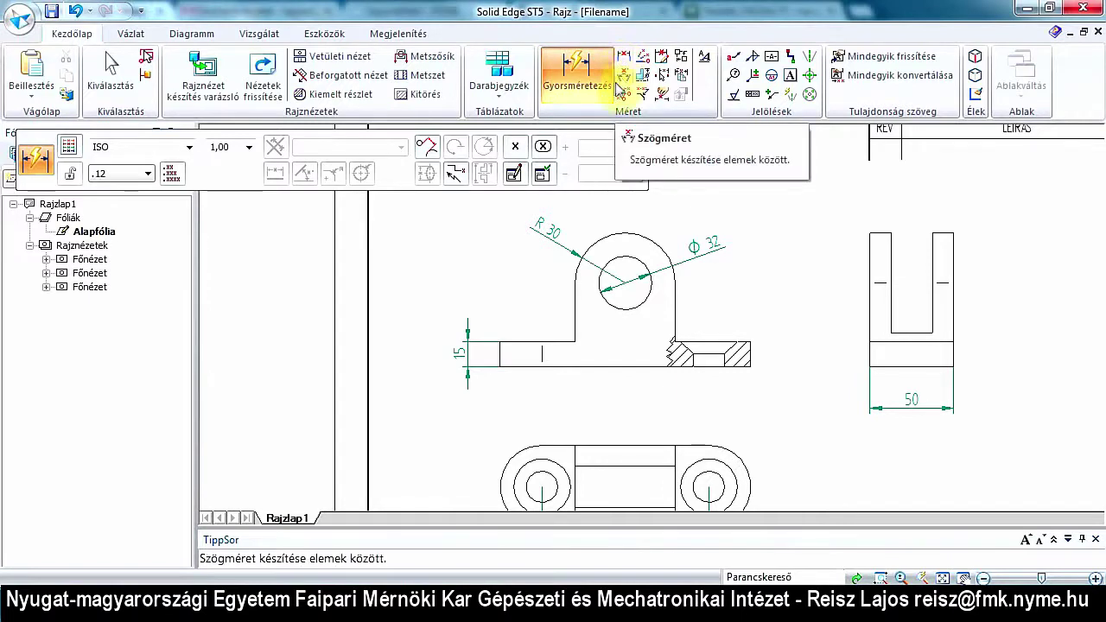
Place the 25 slot width above the side view, then measure between its left and right edges.
left_click(911, 330)
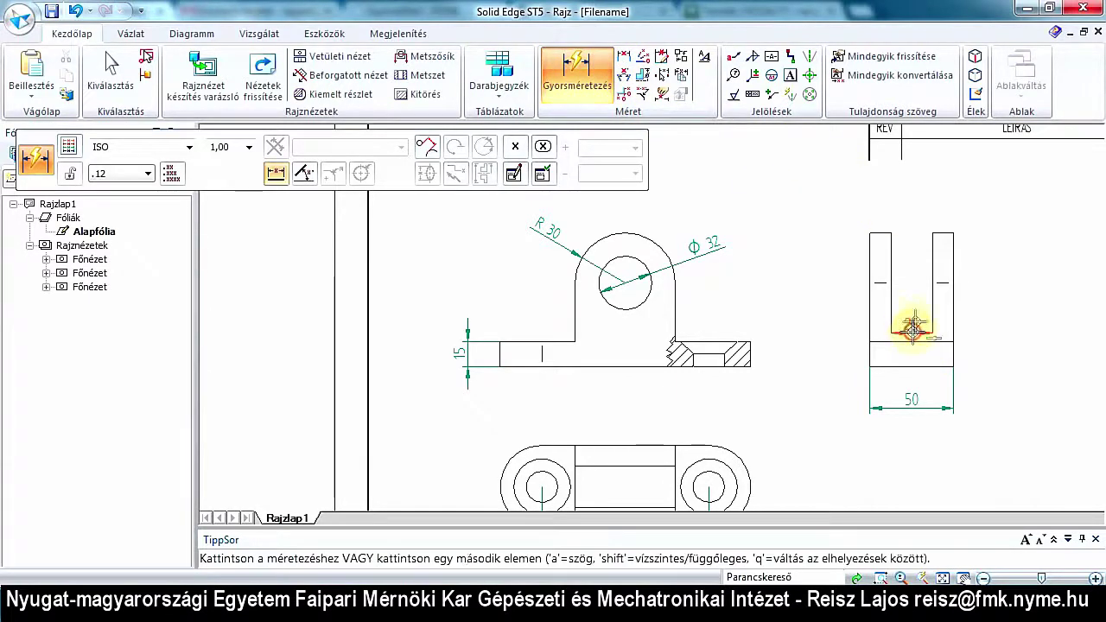
left_click(918, 200)
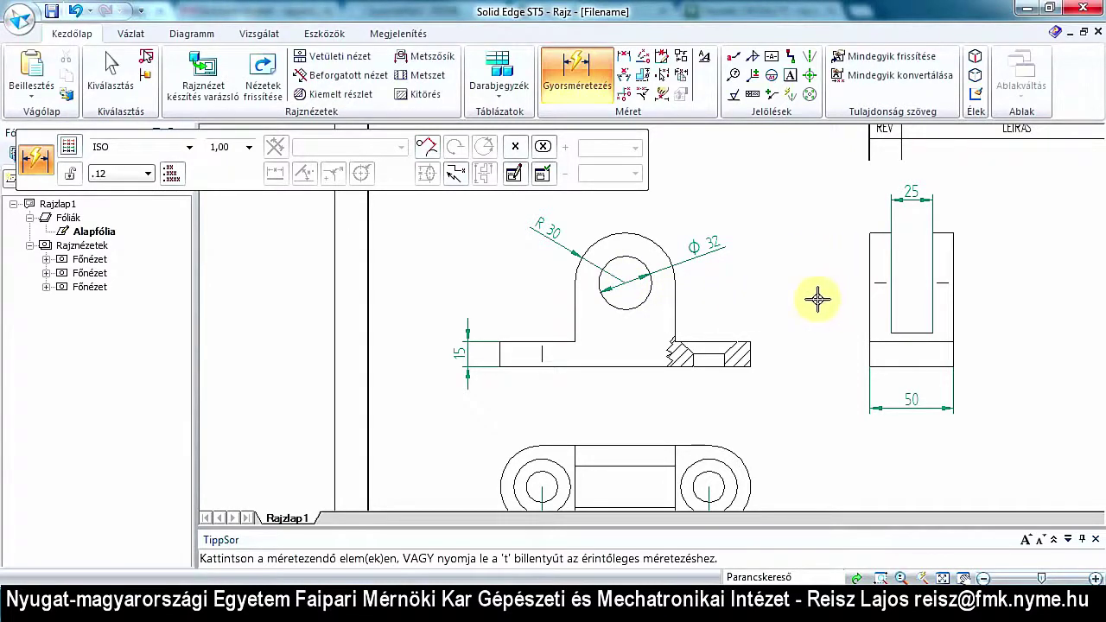
left_click(868, 263)
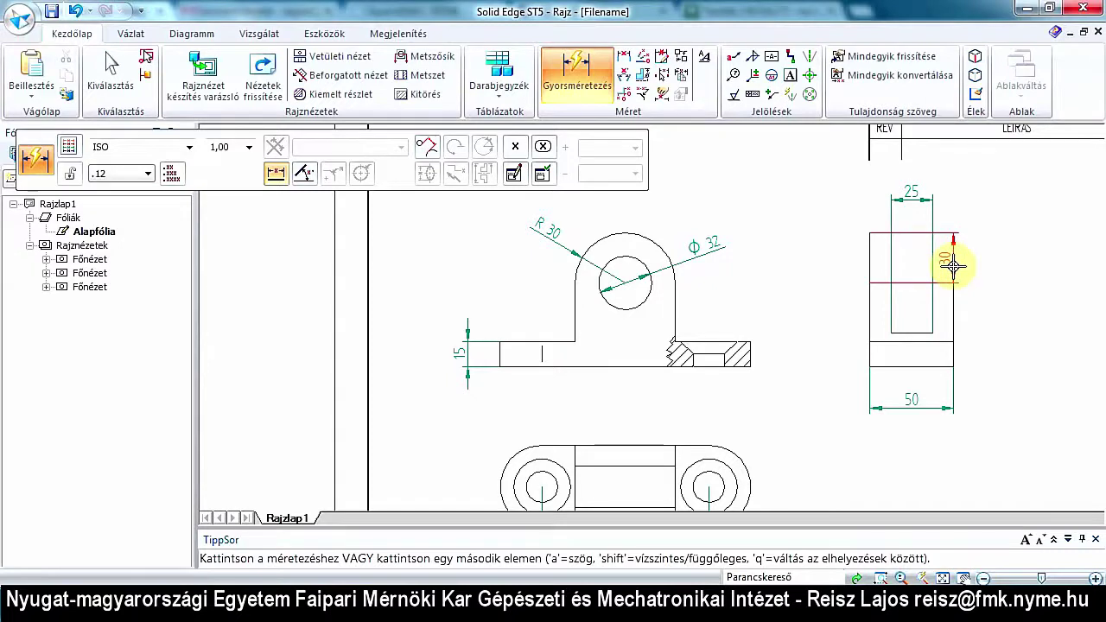
left_click(952, 267)
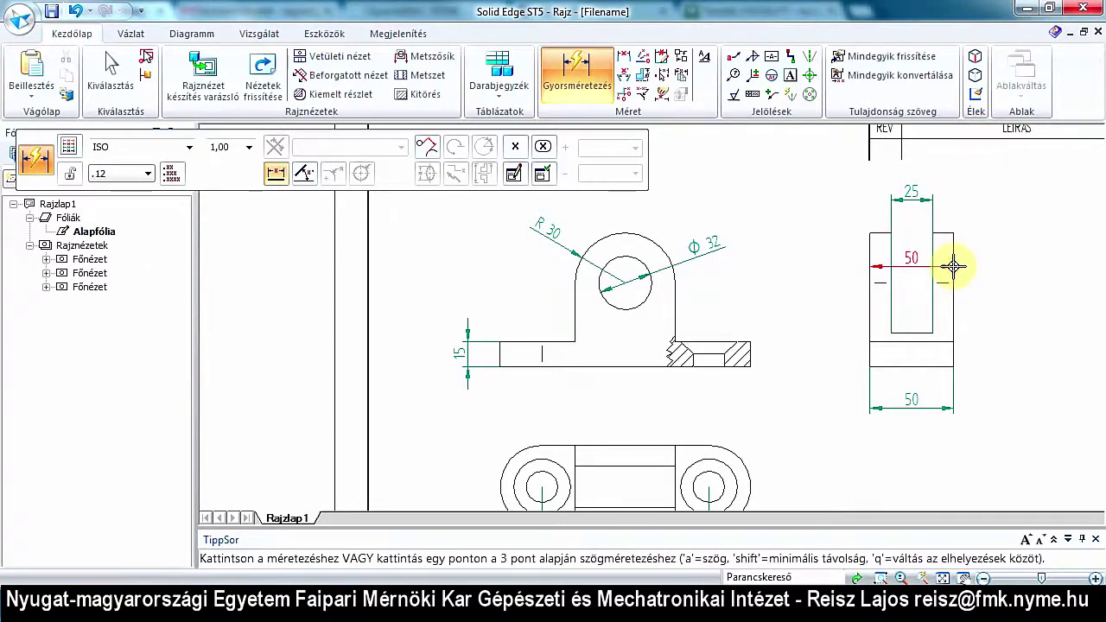
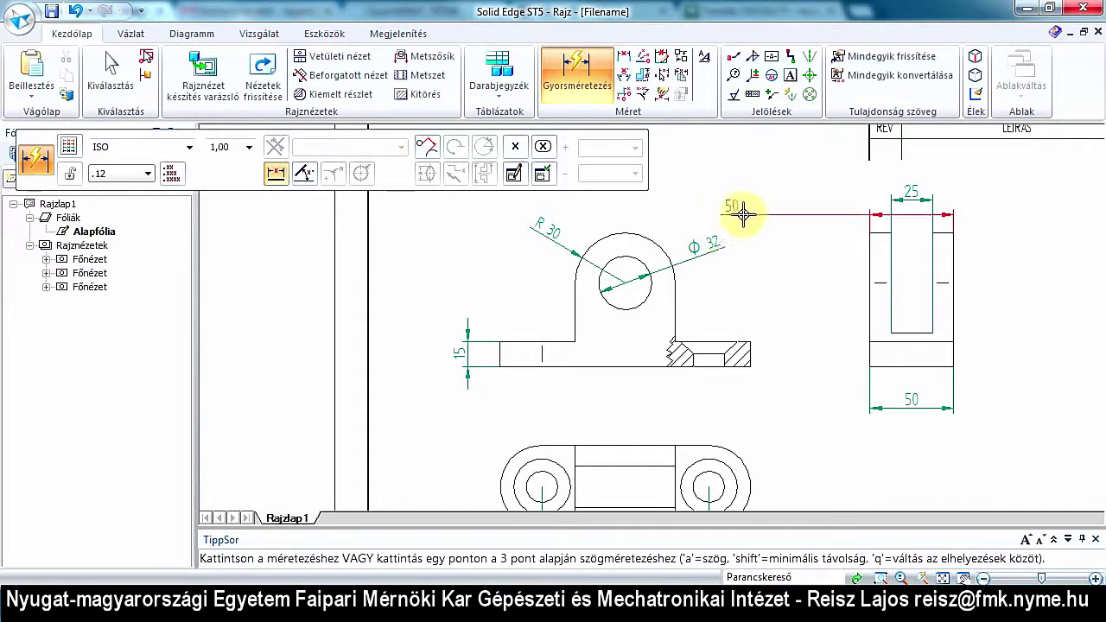
Cancel the unfinished 50 and place a 25 dimension from the lower view's left edge.
key("Escape")
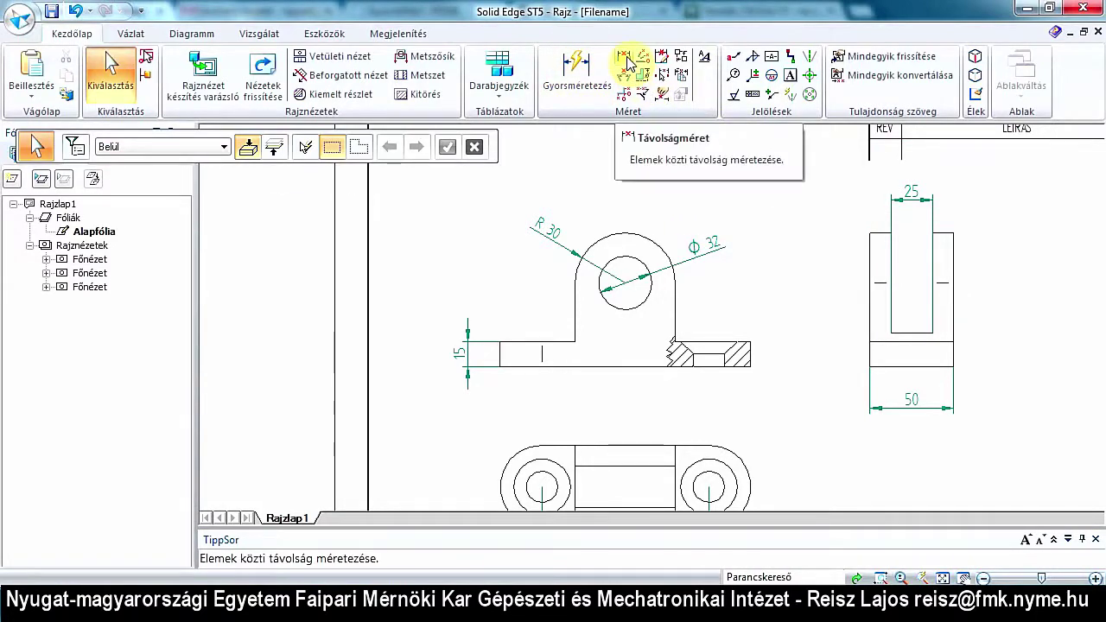
left_click(627, 55)
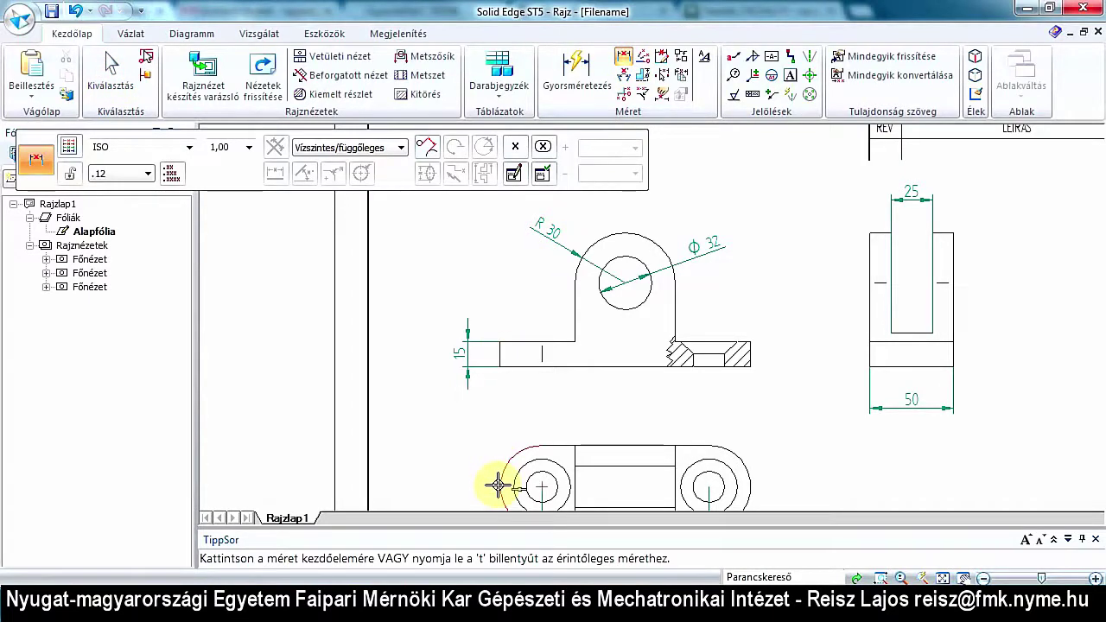
left_click(497, 486)
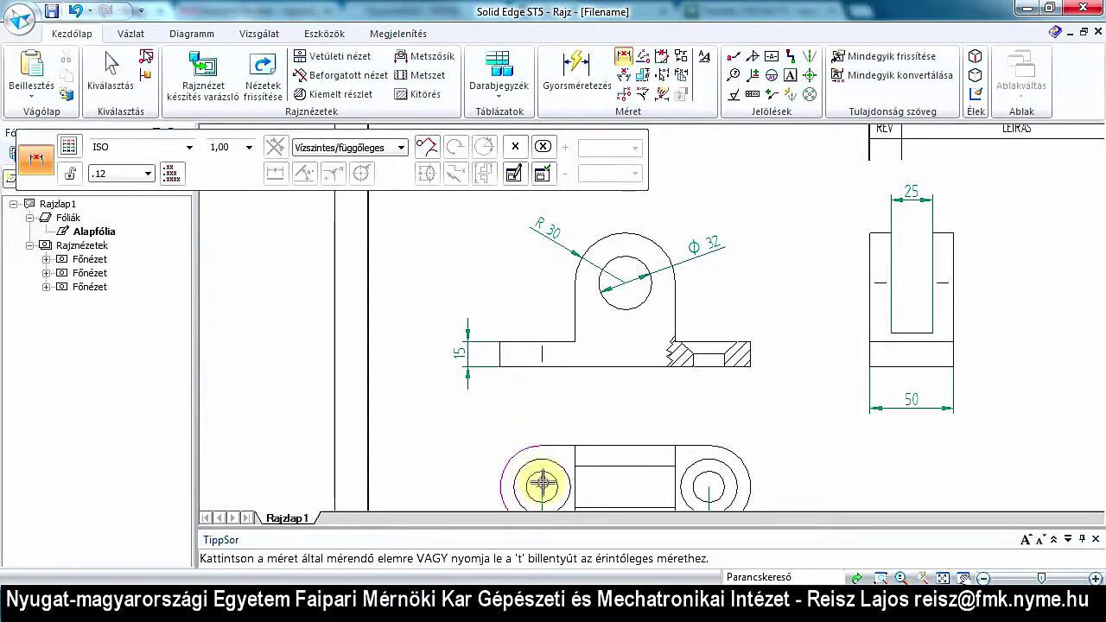
left_click(542, 486)
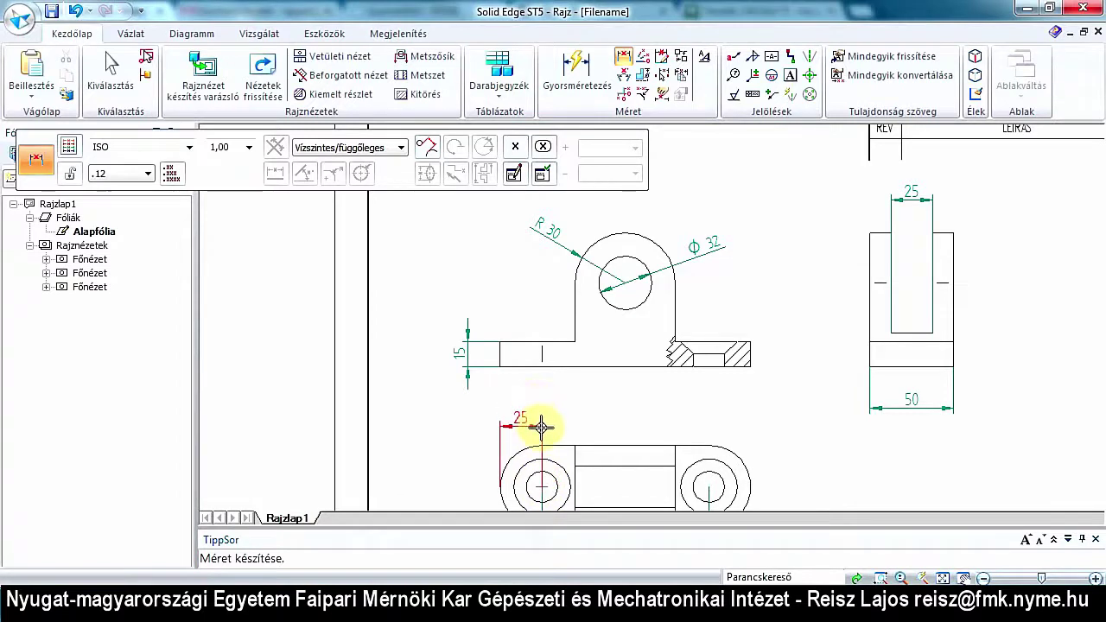
left_click(542, 429)
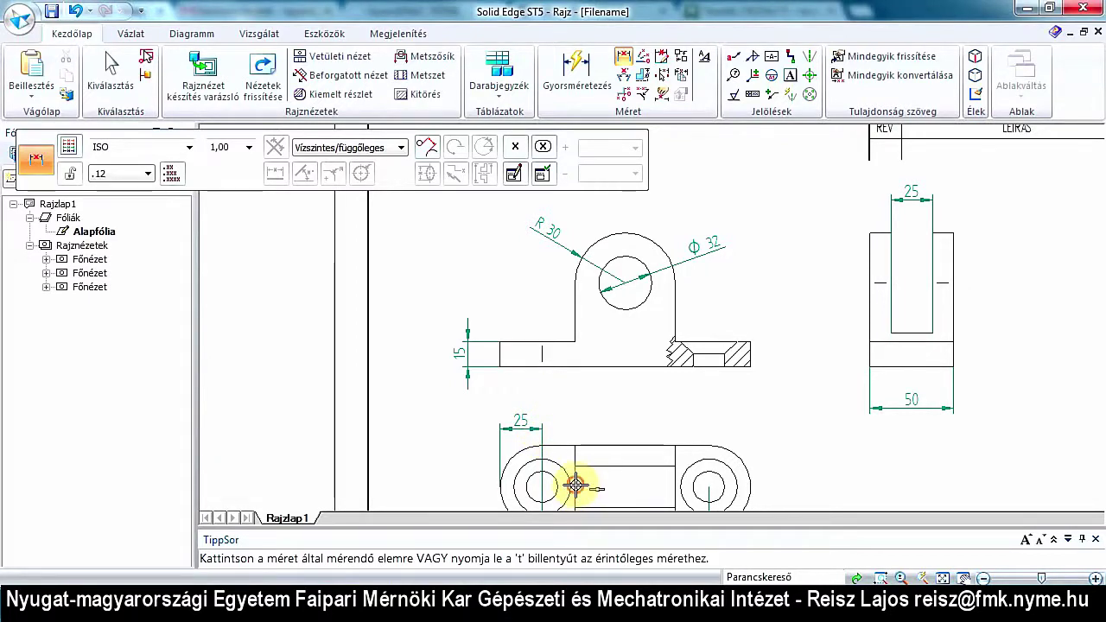
Chain a 45 dimension stacked above the 25, and cancel the 105 dimension.
left_click(576, 487)
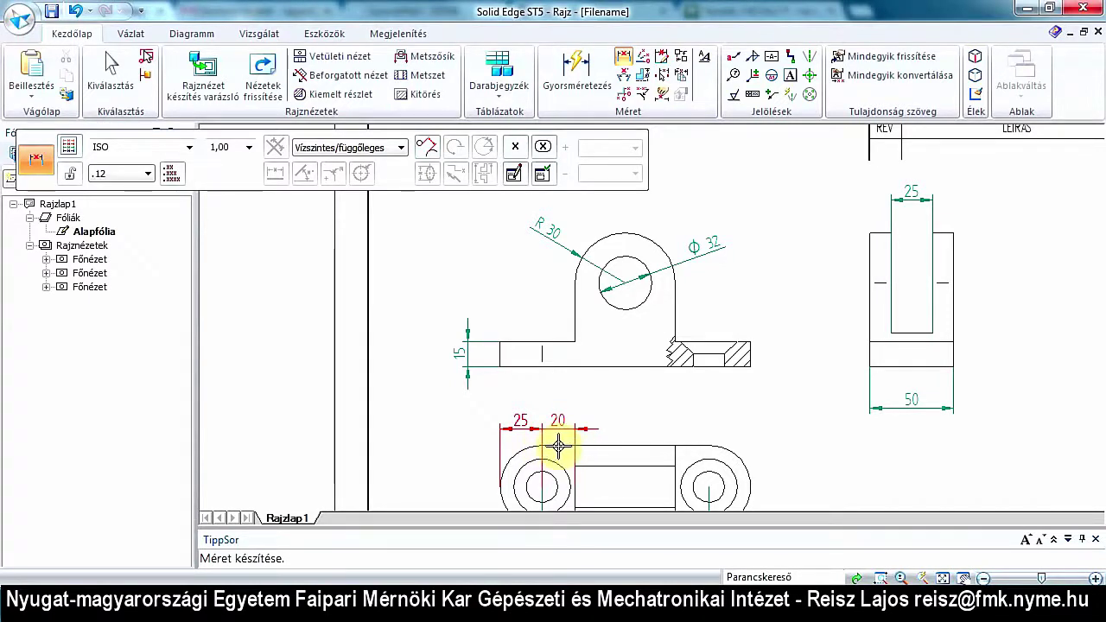
mouse_move(560, 445)
left_mouse_down()
mouse_move(524, 430)
mouse_move(562, 445)
left_mouse_up()
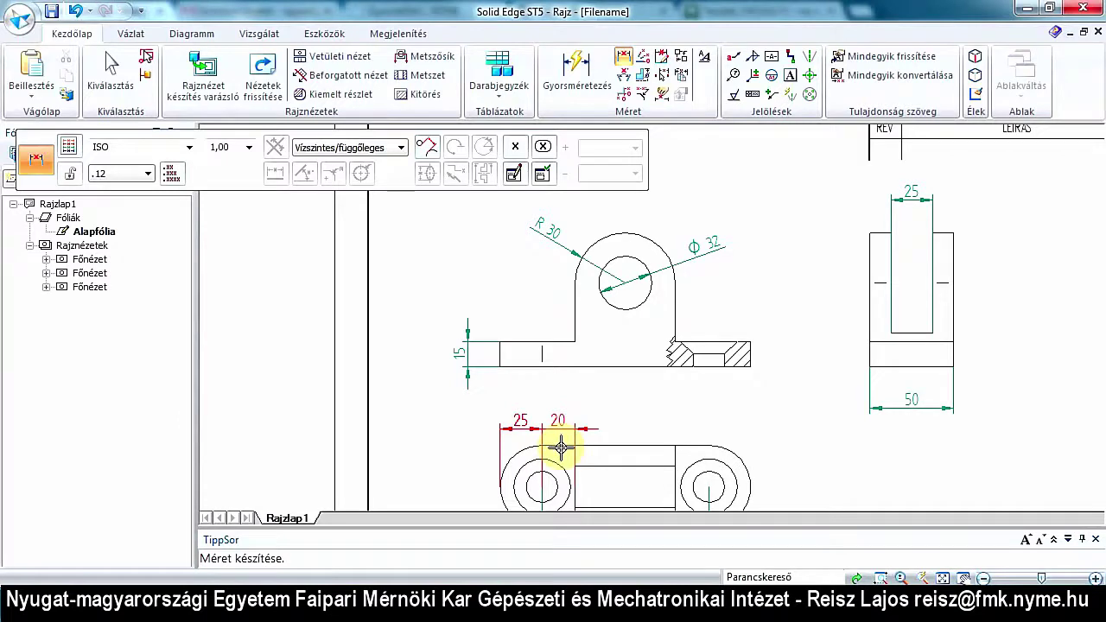
left_click_drag(562, 446, 559, 421)
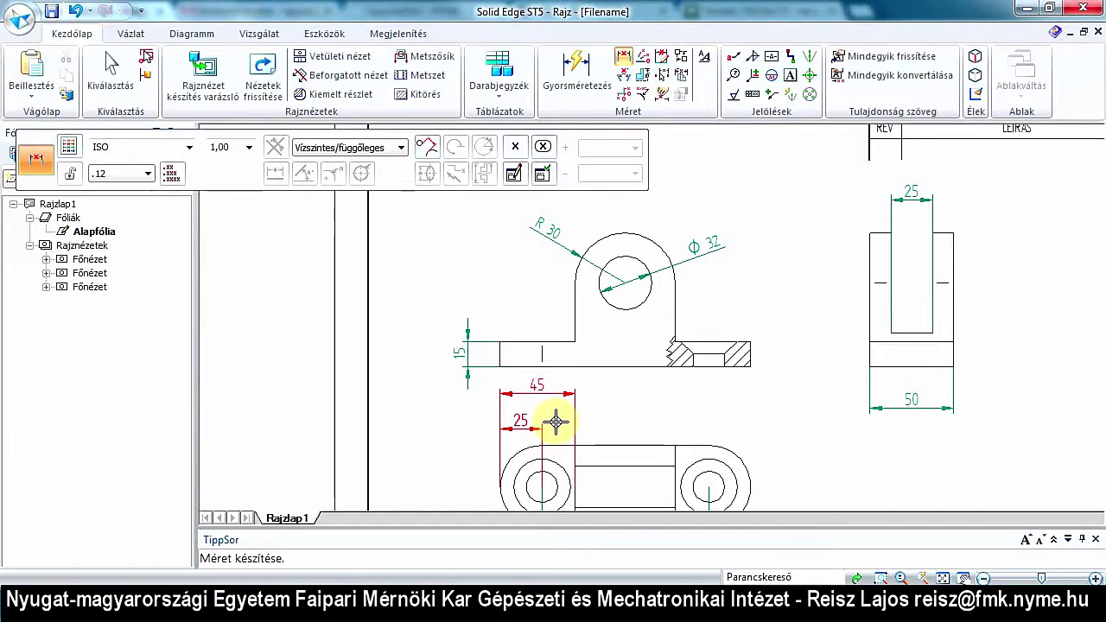
left_click(556, 422)
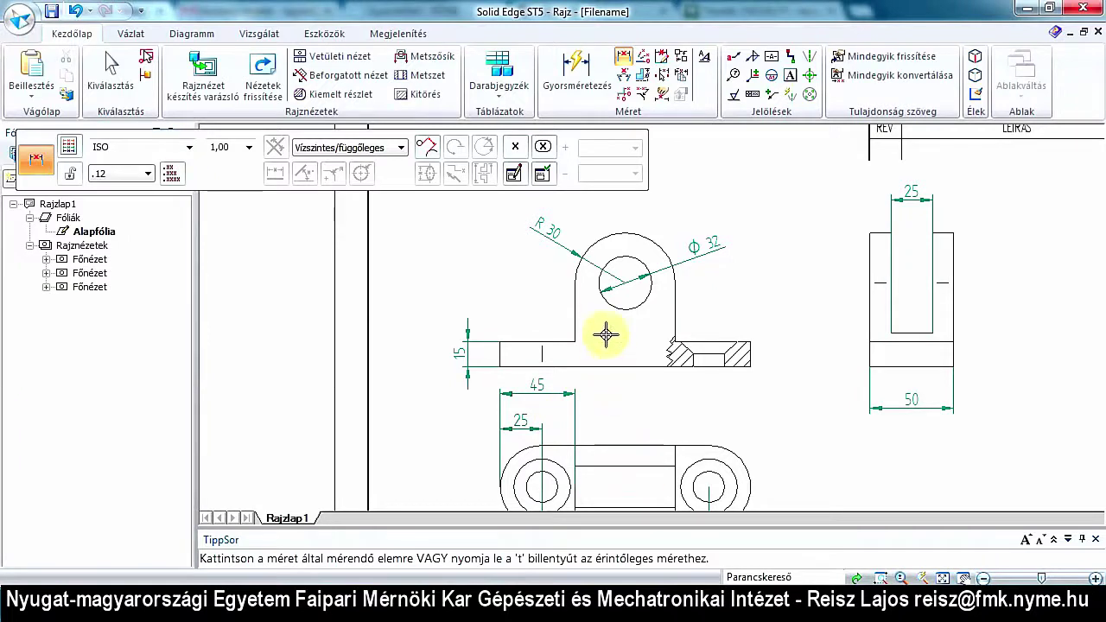
left_click(672, 486)
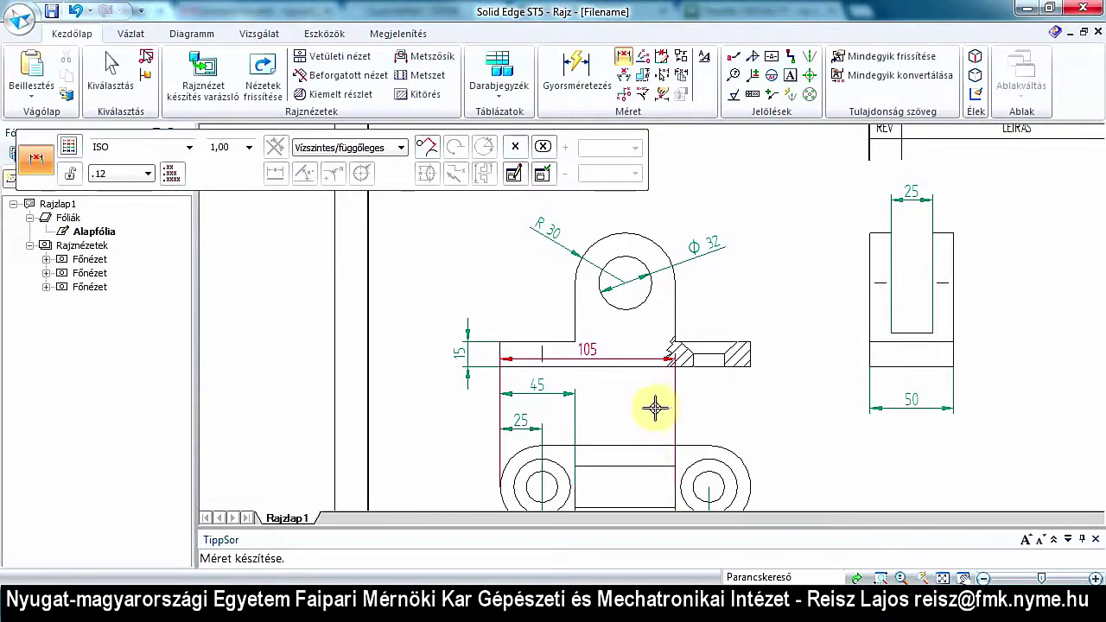
key("Escape")
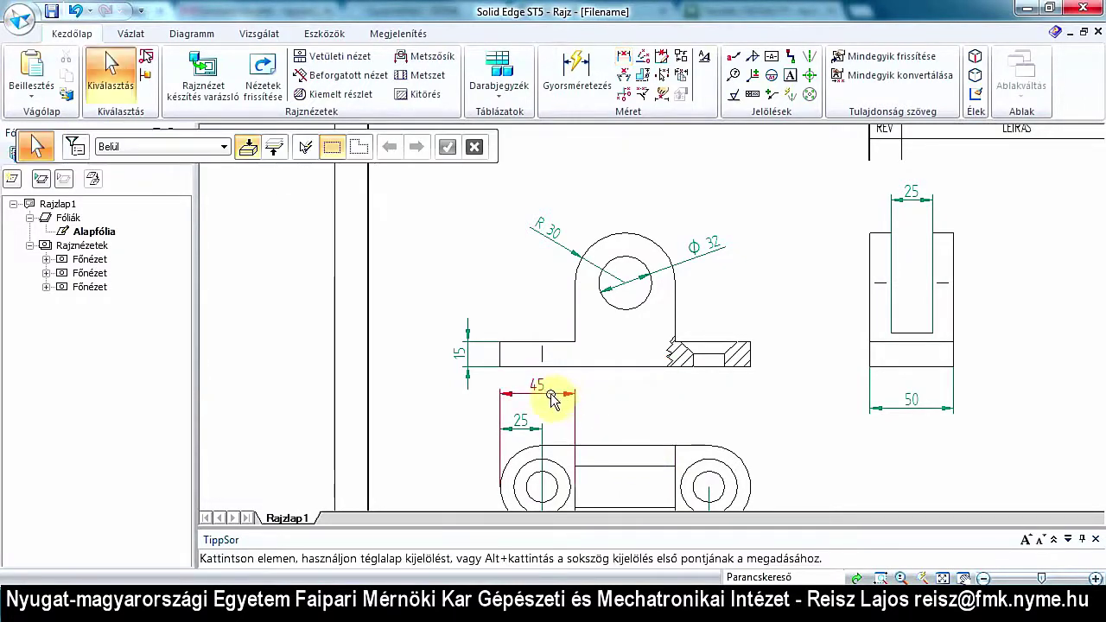
Delete the 45 and 25 dimensions, then zoom in on the hatched section.
left_click(553, 396)
key("Delete")
left_click(544, 431)
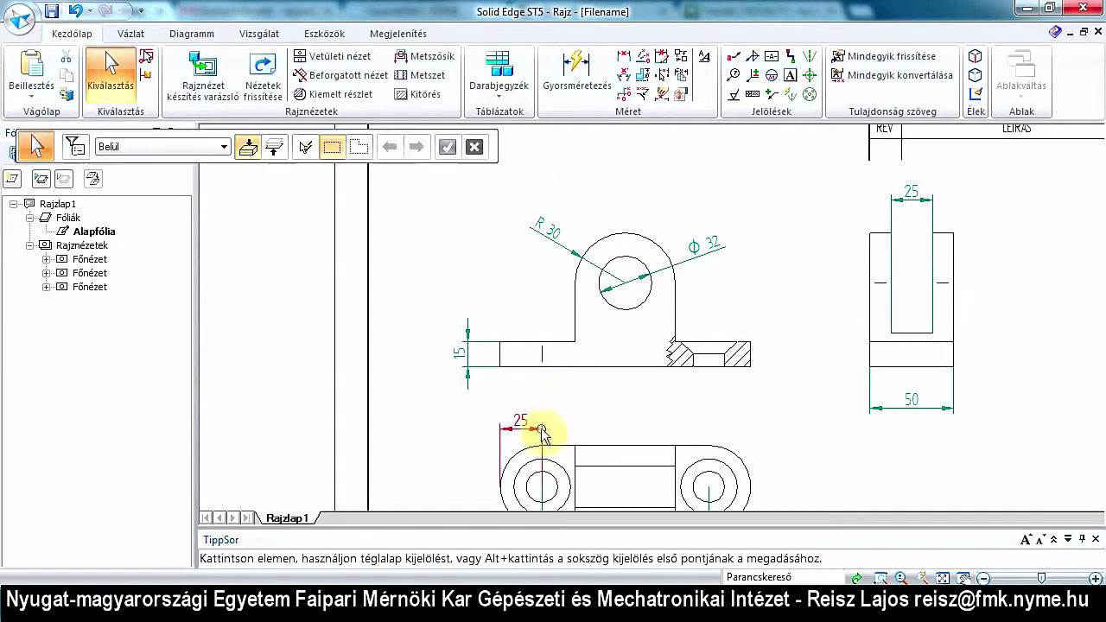
key("Delete")
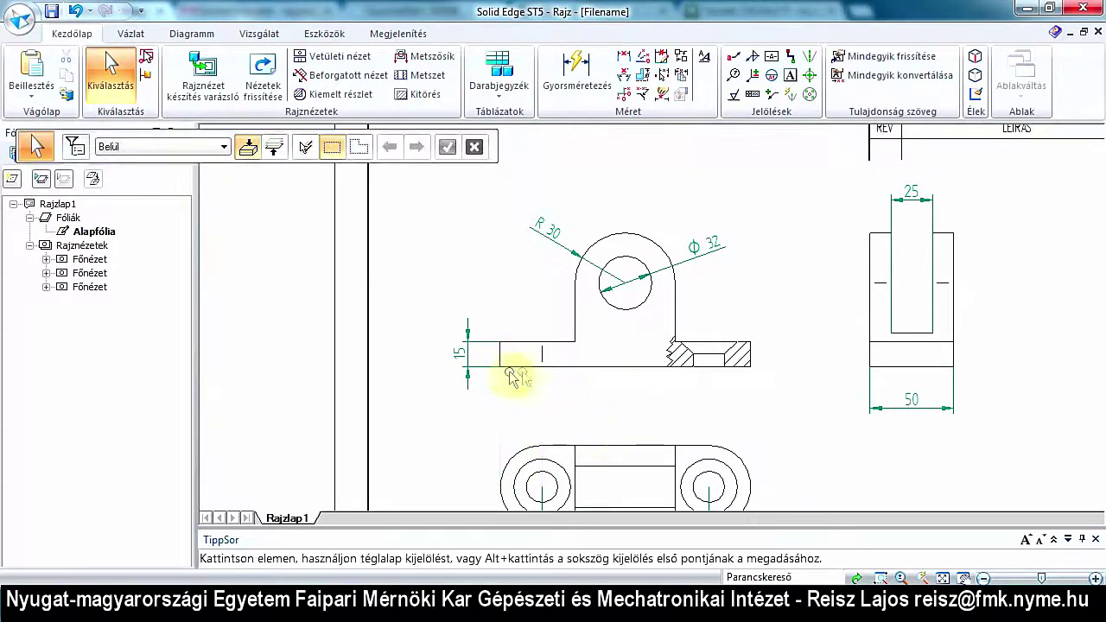
scroll(731, 327, "up", 1)
scroll(714, 346, "up", 1)
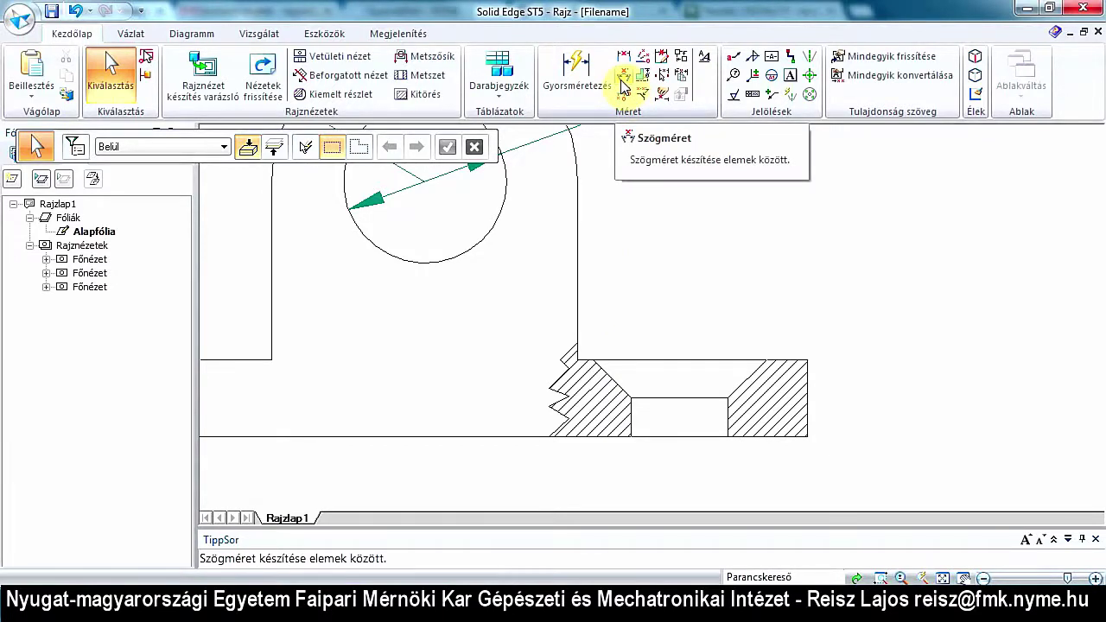
Place a 90° angle dimension between the two countersink chamfer edges above the section.
left_click(625, 78)
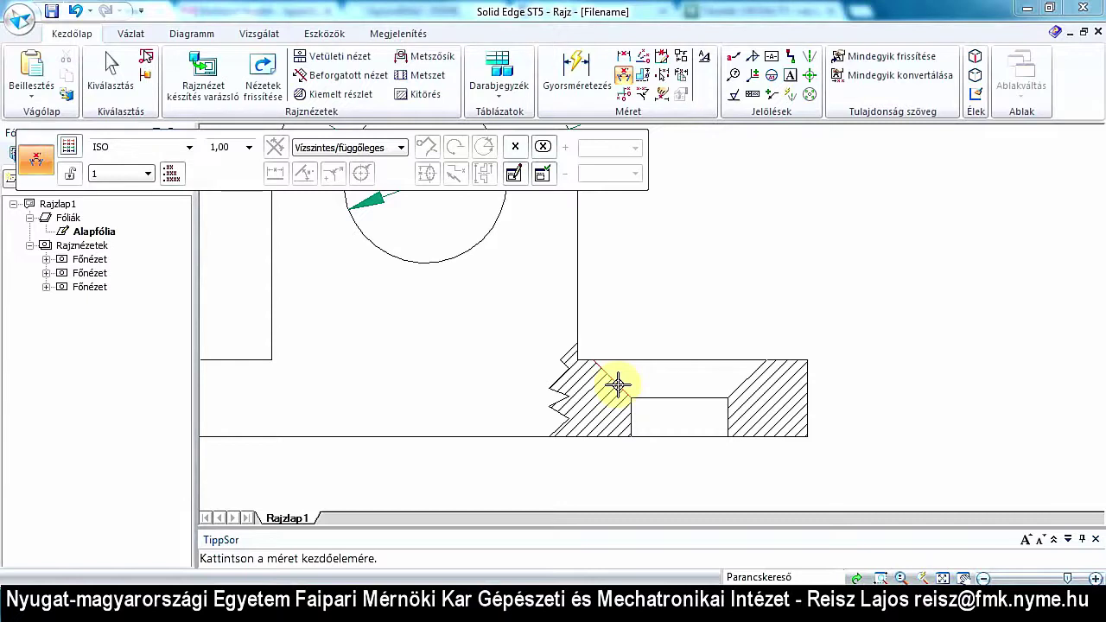
left_click(617, 385)
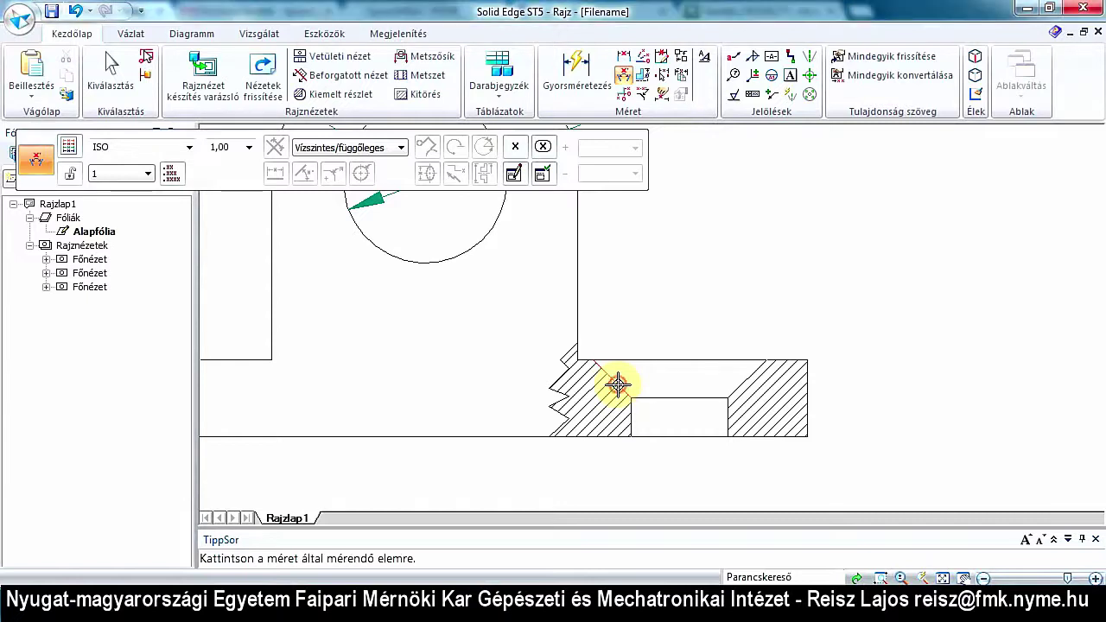
left_click(734, 387)
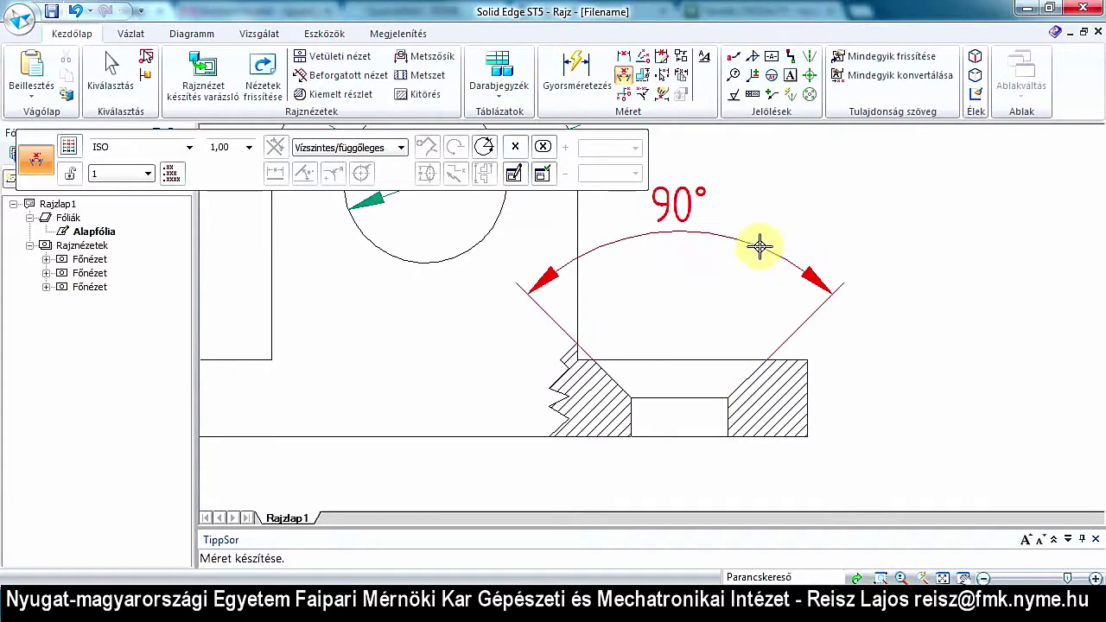
left_click(761, 247)
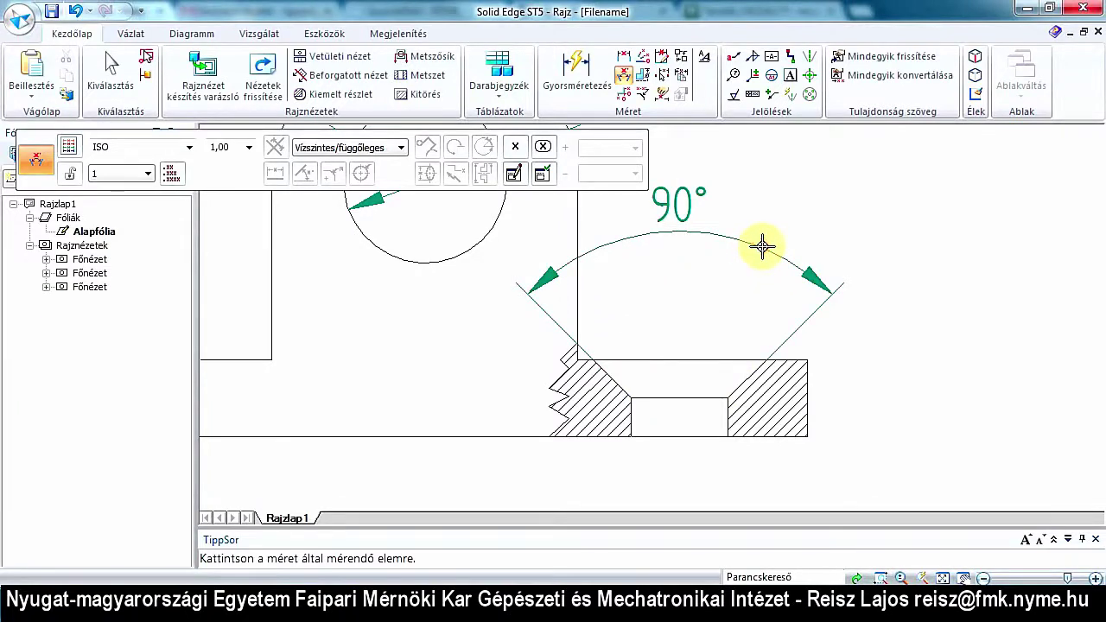
scroll(872, 292, "down", 2)
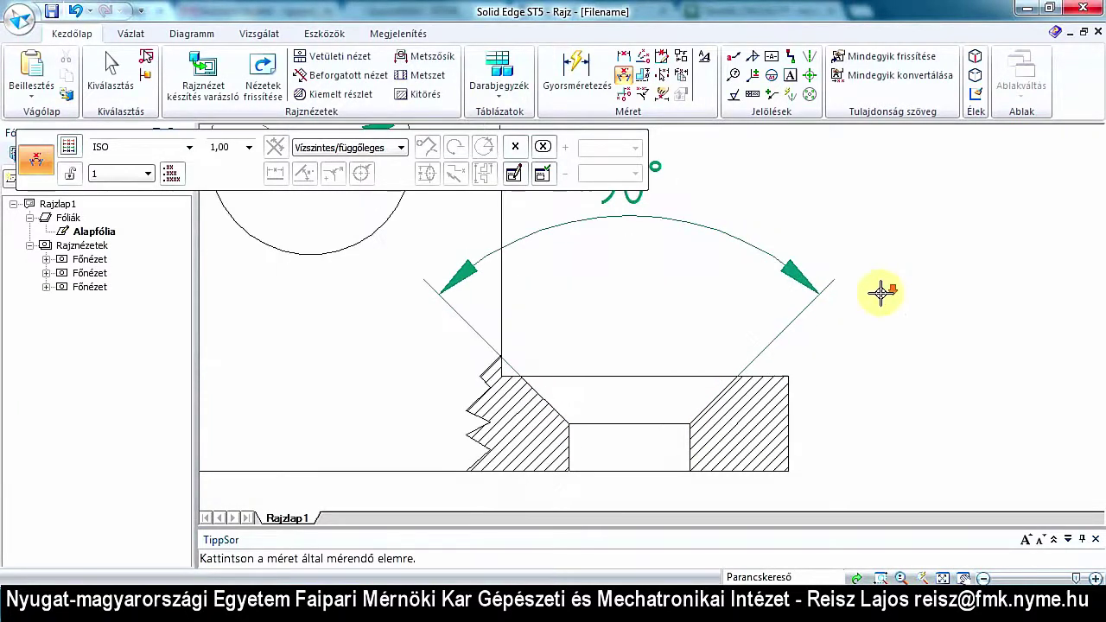
scroll(878, 294, "down", 2)
scroll(880, 294, "down", 2)
scroll(880, 294, "down", 1)
scroll(865, 292, "up", 2)
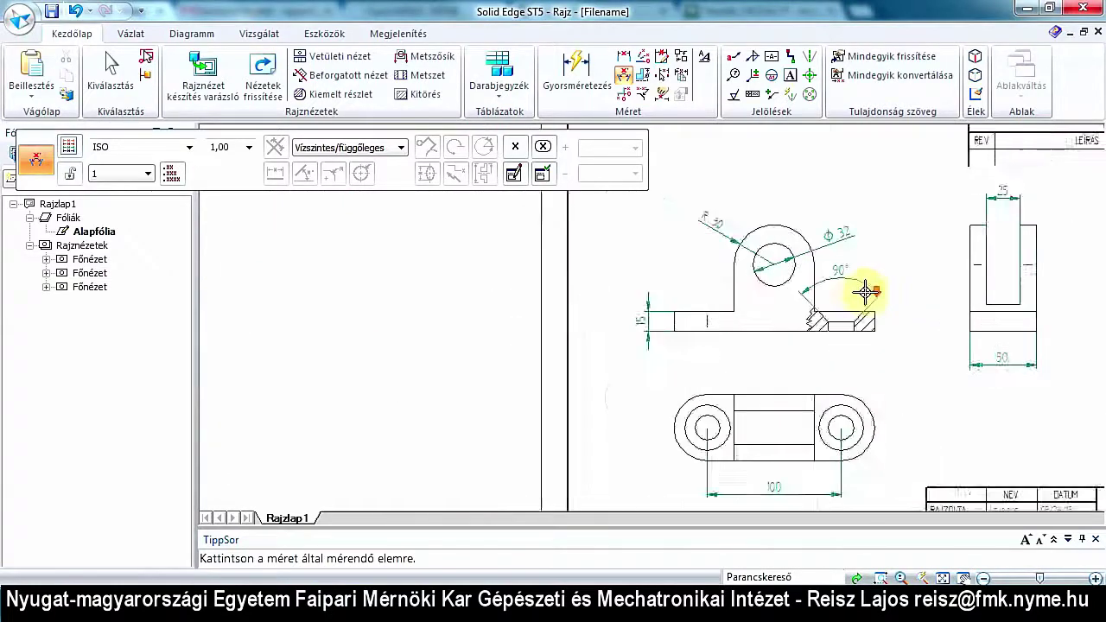
scroll(786, 341, "up", 1)
scroll(812, 304, "up", 1)
scroll(766, 383, "down", 4)
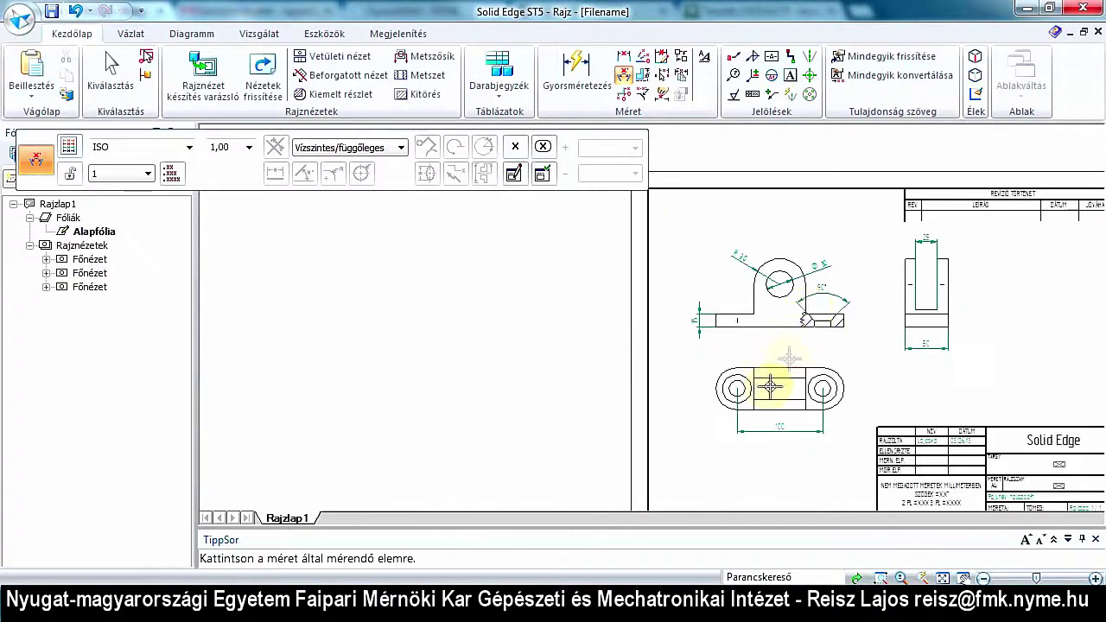
scroll(771, 397, "up", 4)
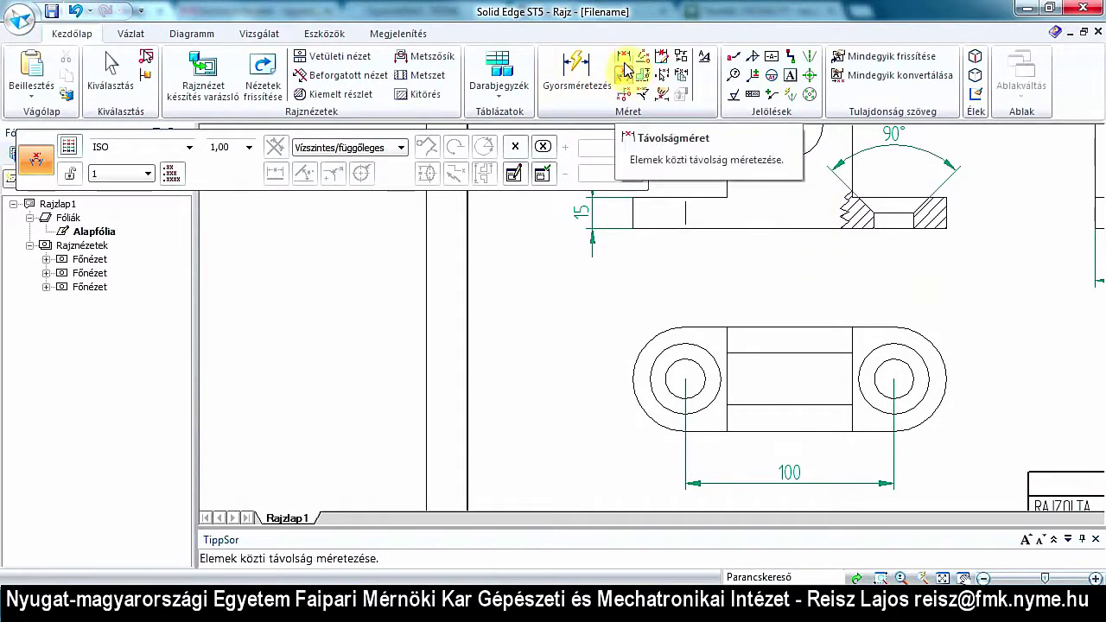
Place a vertical 34 dimension across the left boss circle, then select it.
left_click(624, 59)
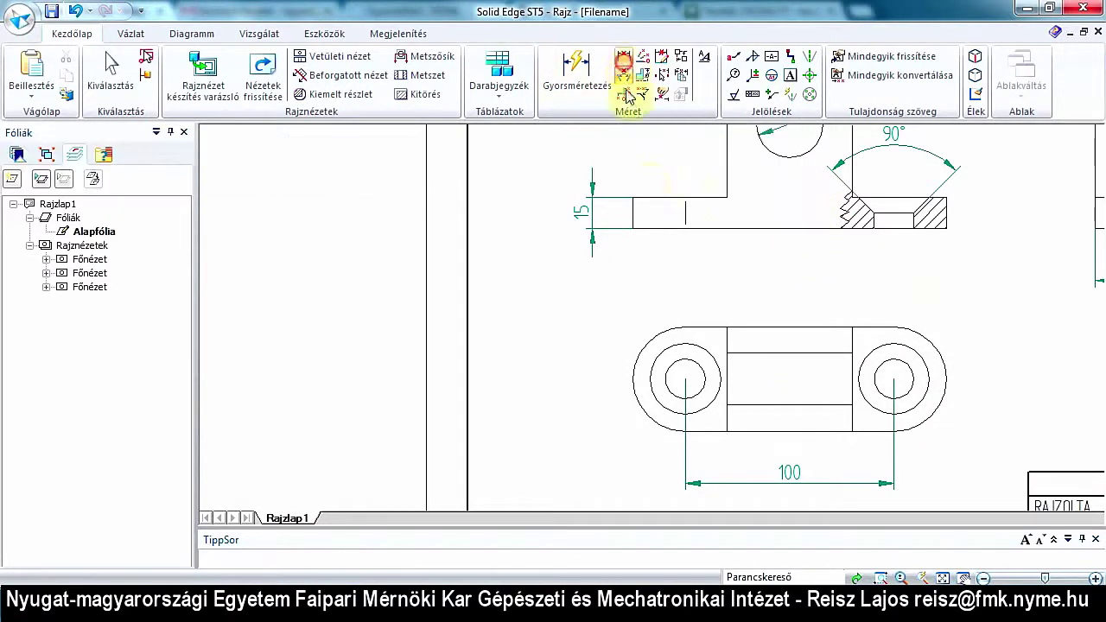
left_click(686, 345)
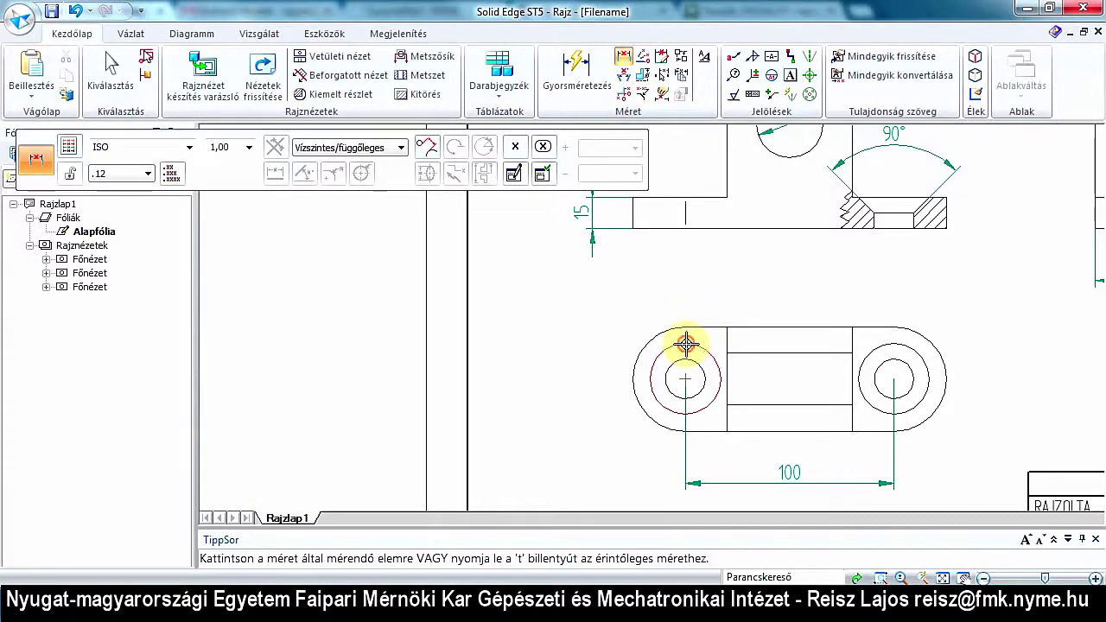
left_click(684, 414)
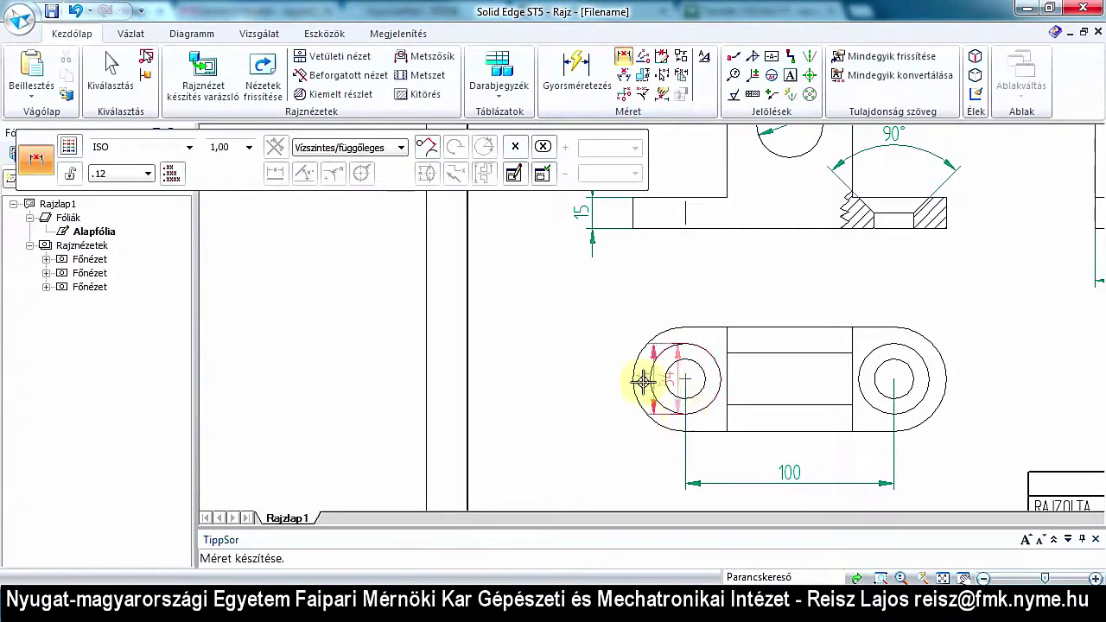
left_click(600, 373)
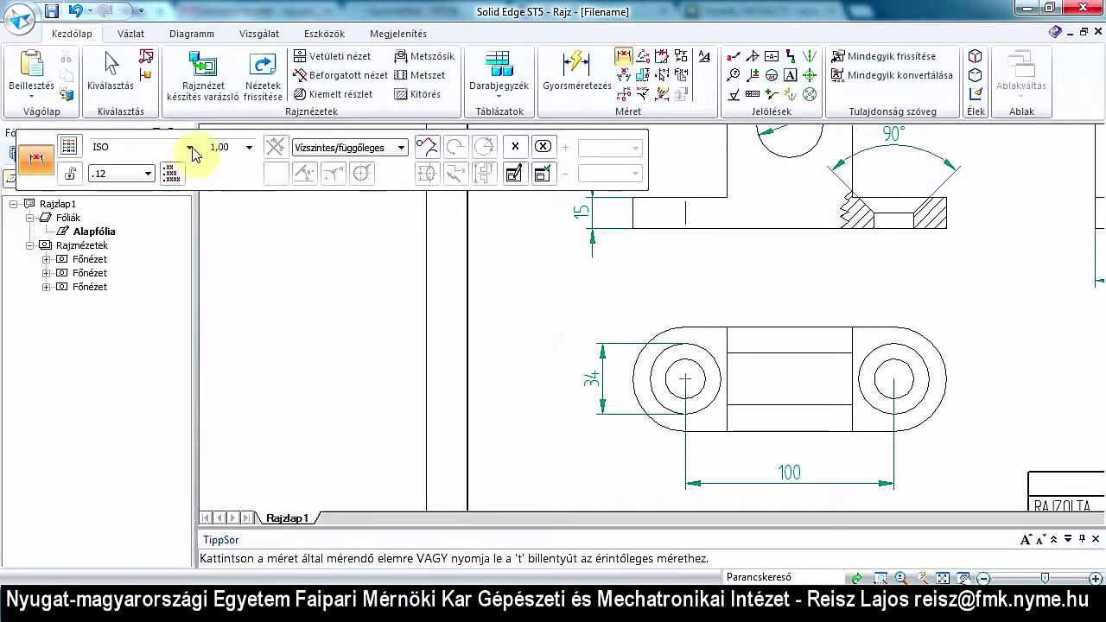
left_click(112, 67)
left_click(110, 65)
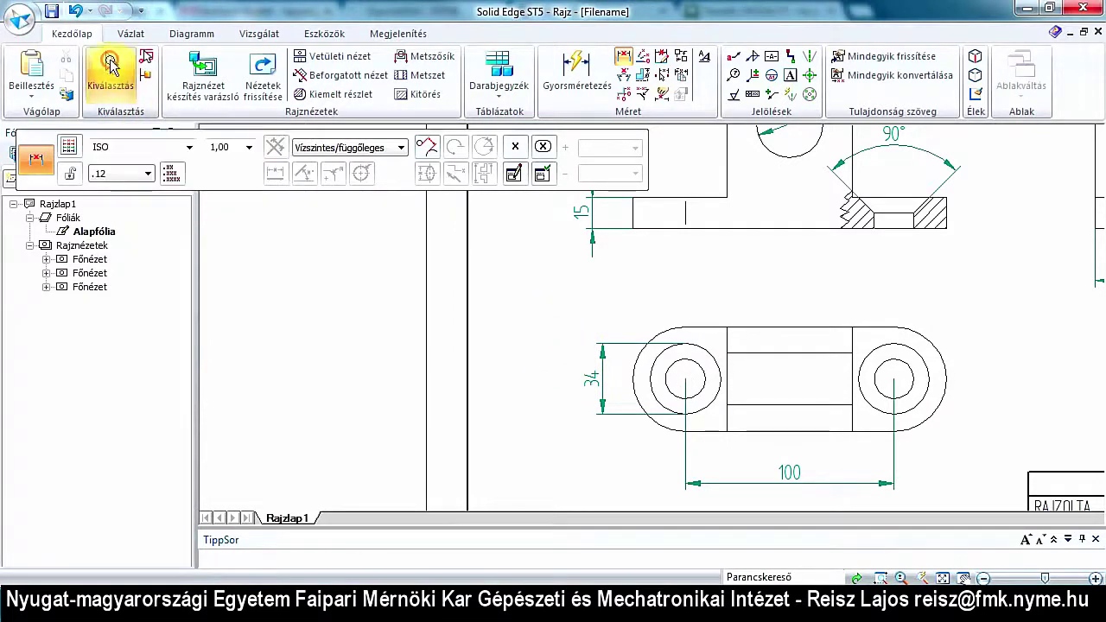
left_click(595, 383)
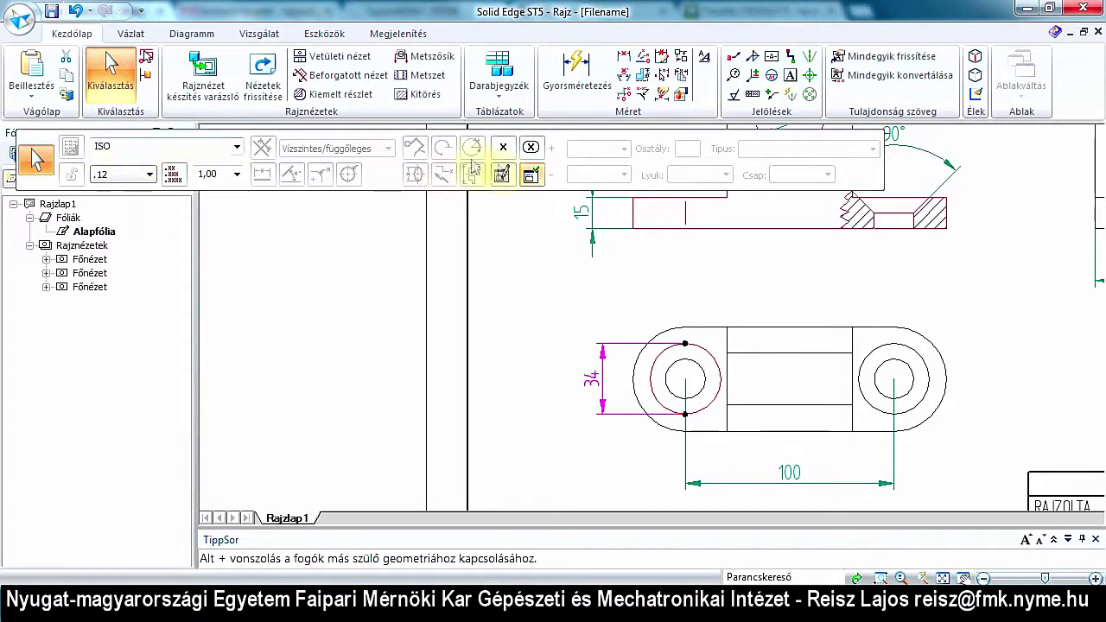
Give the 34 dimension a diameter prefix and right-align its lower text.
left_click(500, 178)
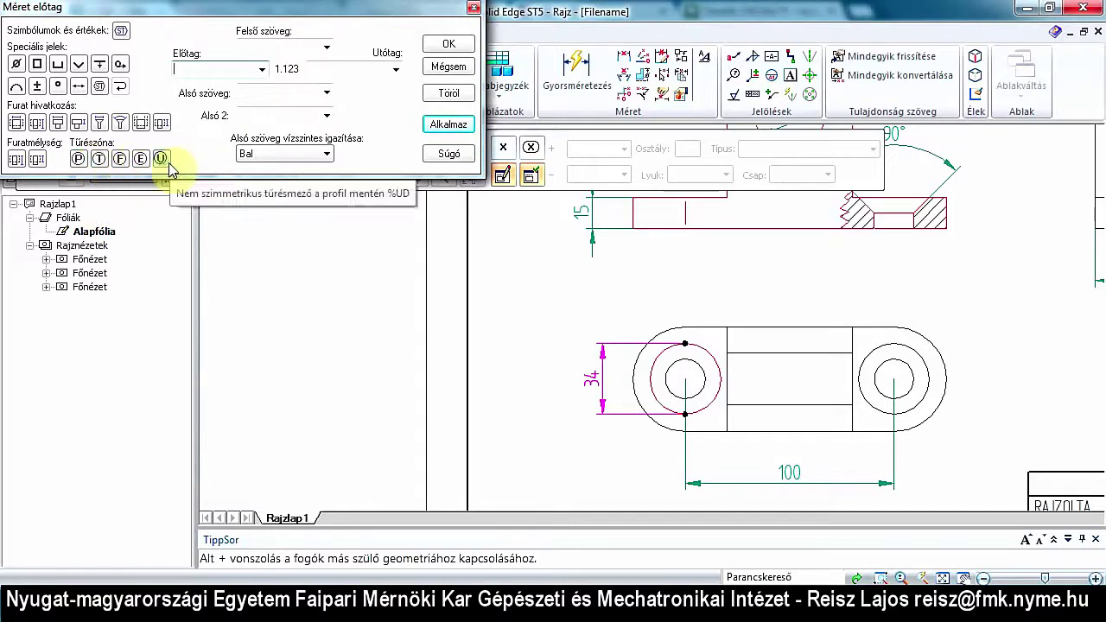
left_click(16, 66)
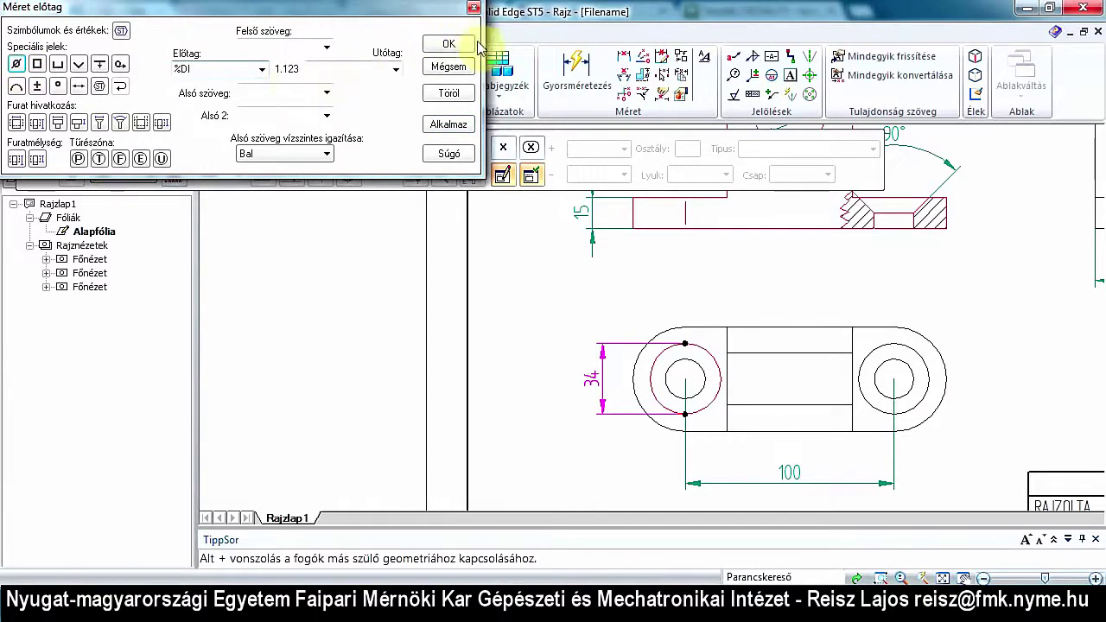
left_click(451, 127)
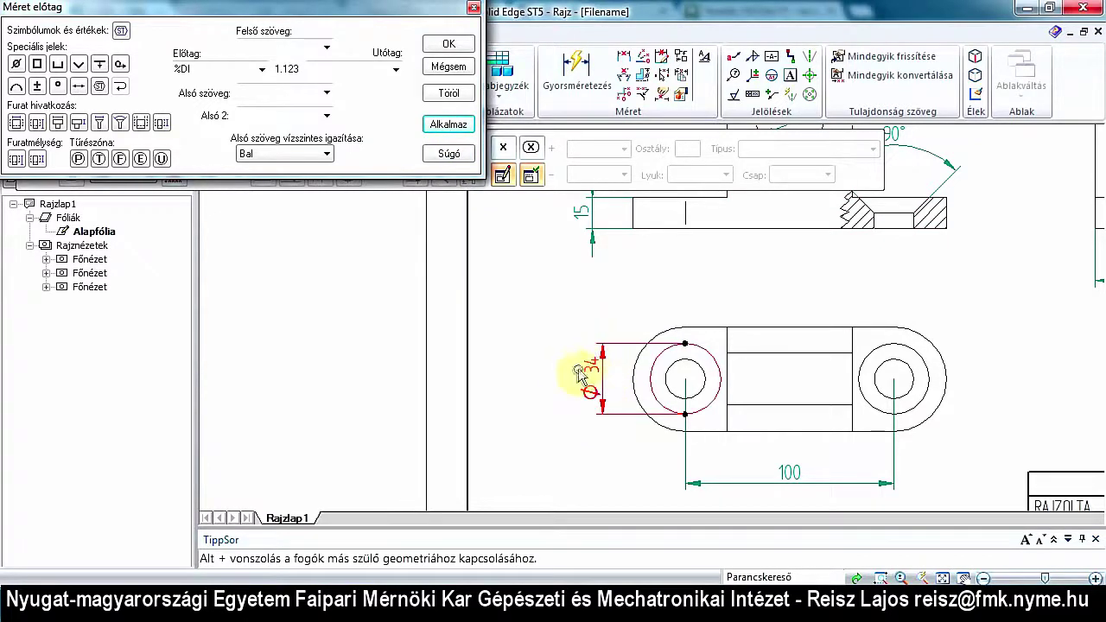
left_click(325, 154)
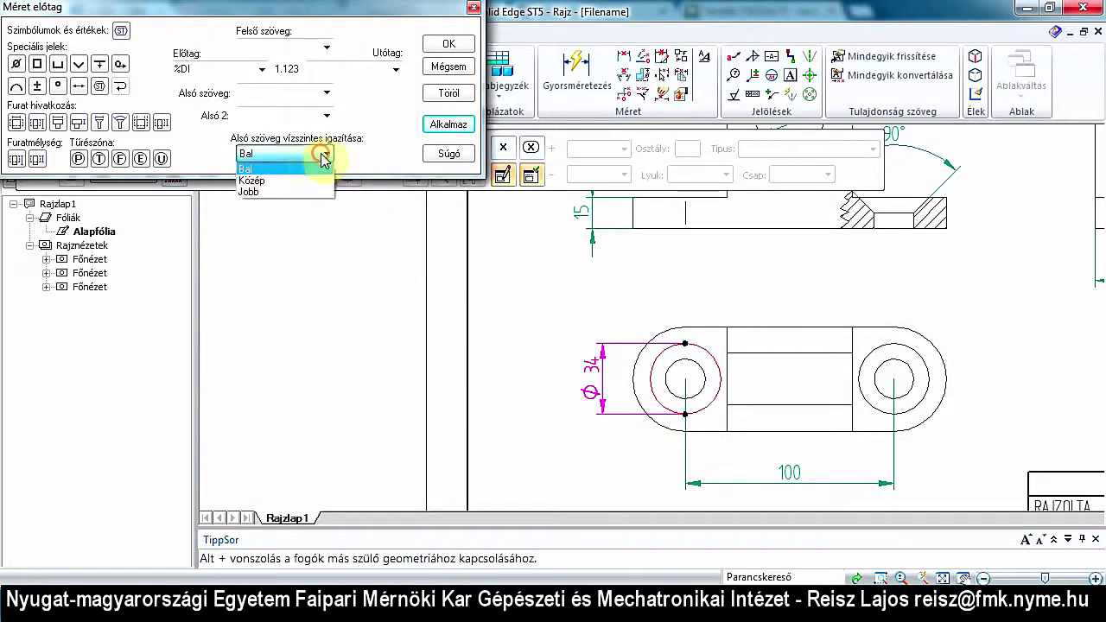
left_click(270, 197)
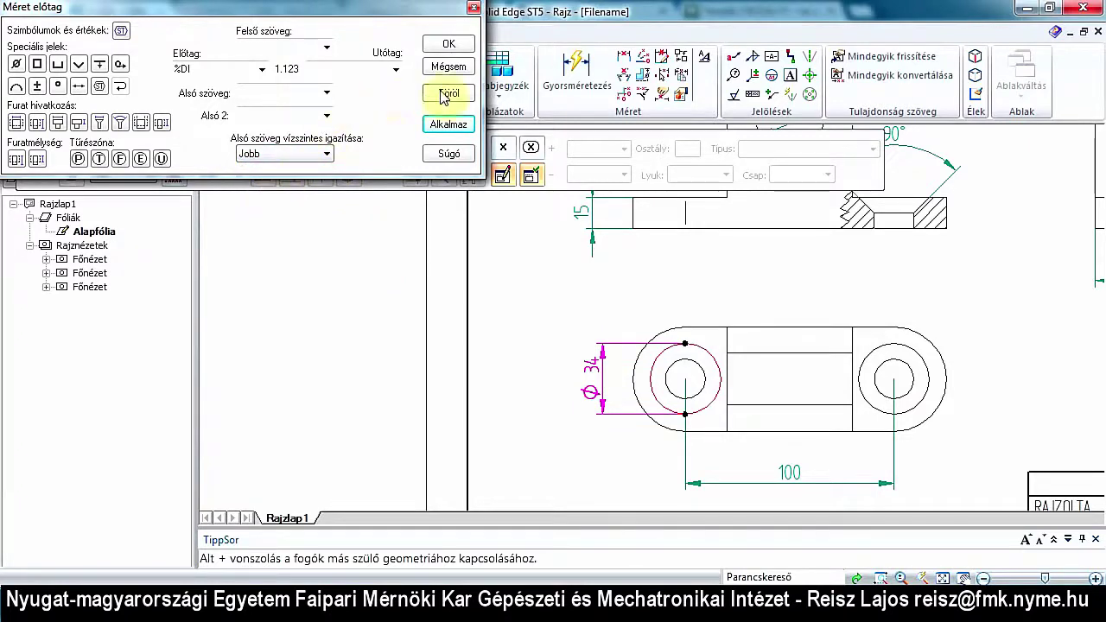
left_click(449, 127)
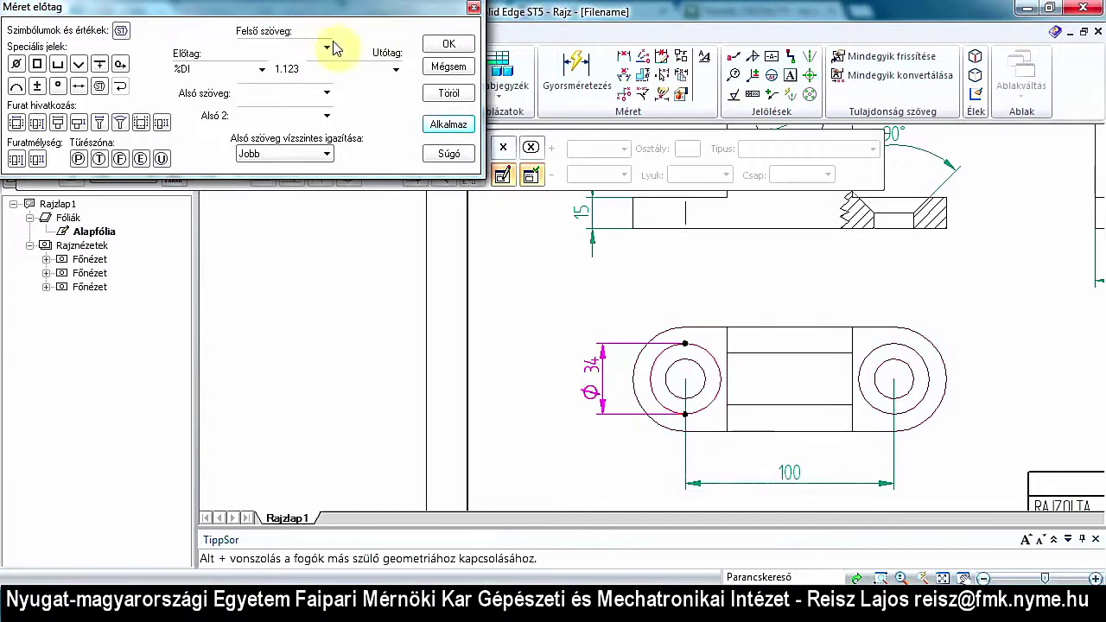
left_click(446, 44)
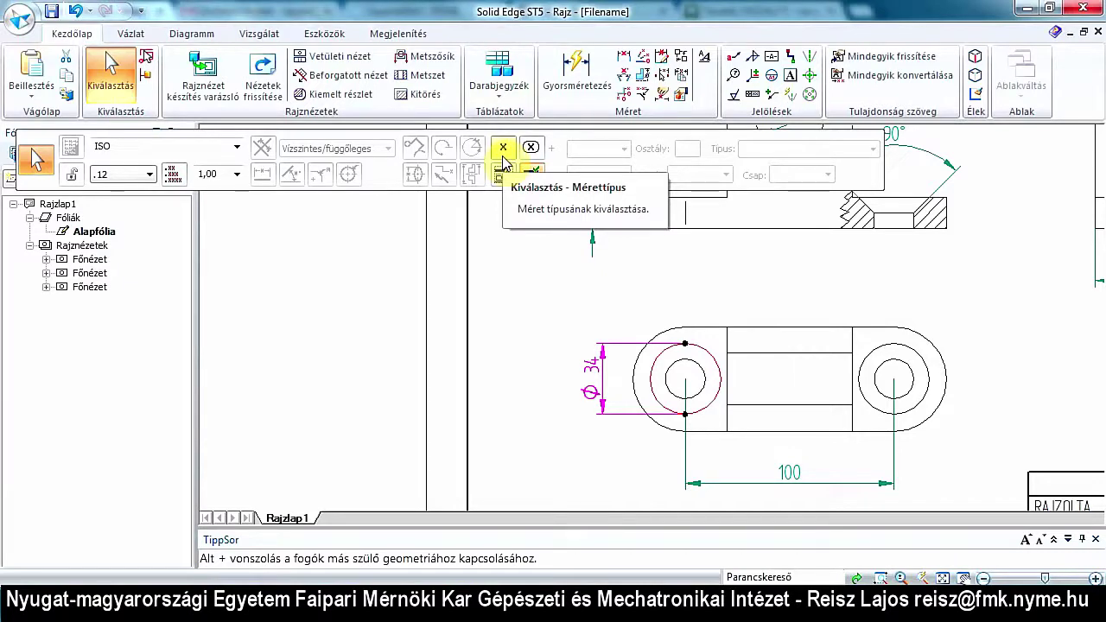
Try the toleranced and class tolerance dimension types on the Ø34 dimension.
left_click(501, 151)
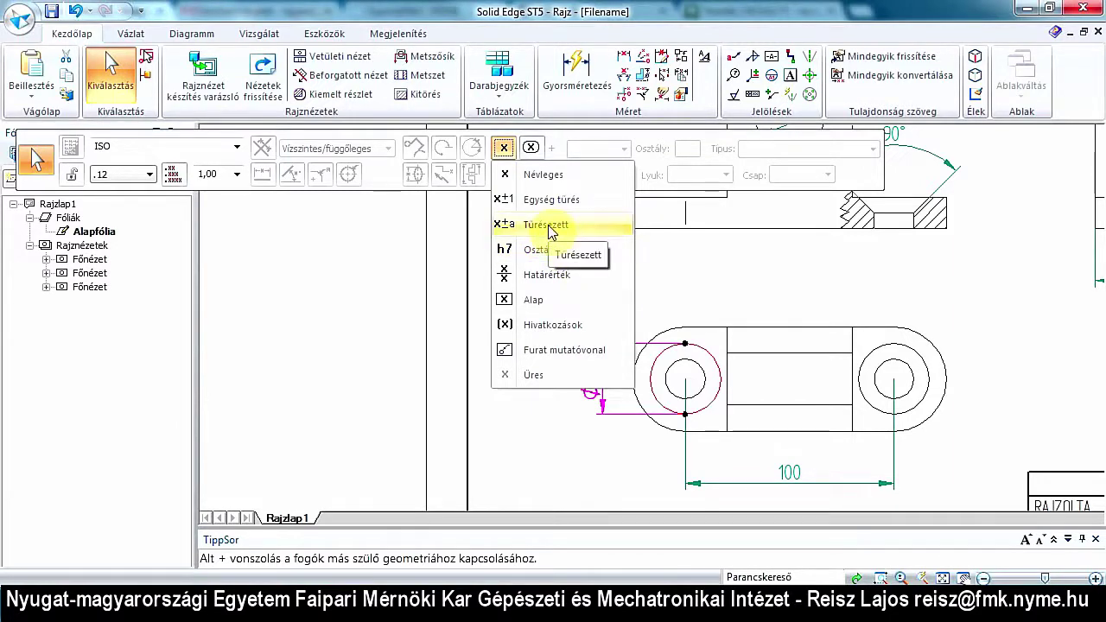
left_click(550, 227)
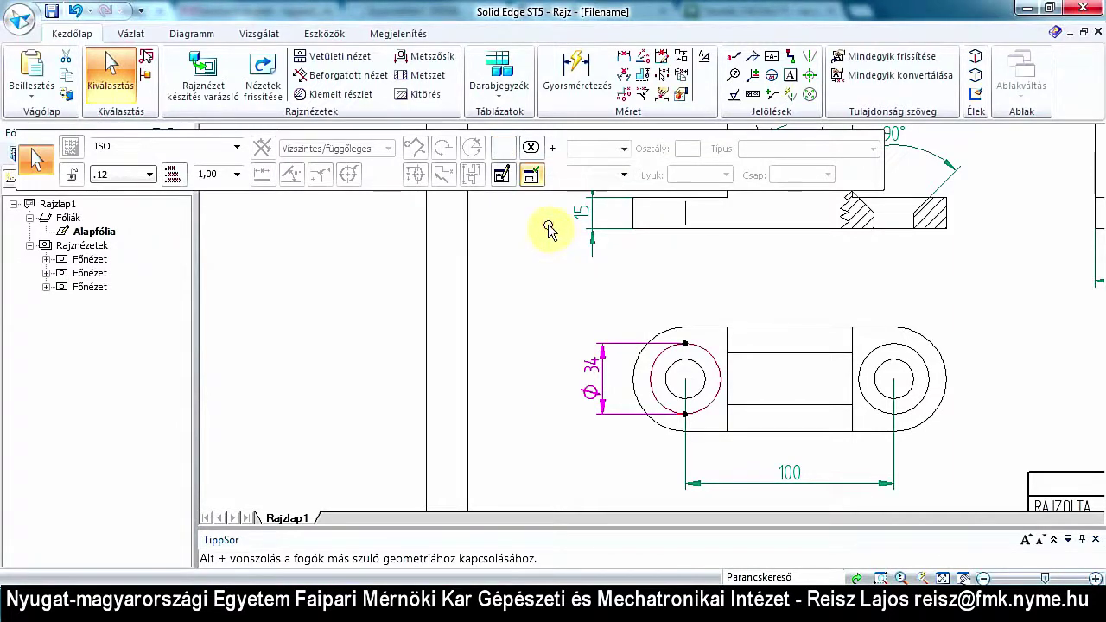
left_click(623, 151)
left_click(623, 151)
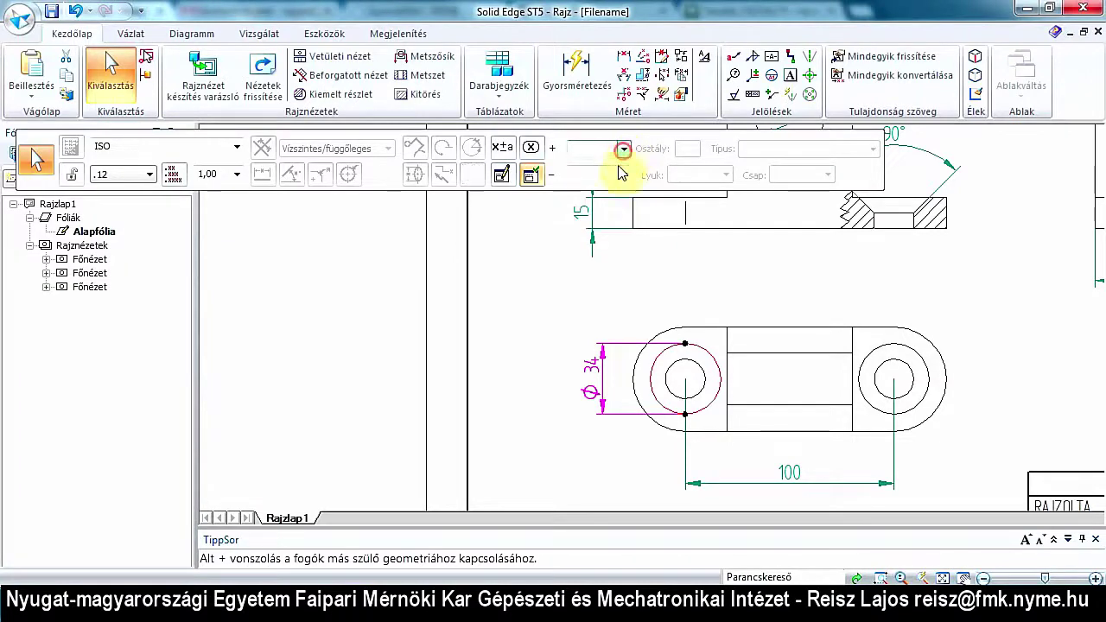
left_click(624, 177)
left_click(623, 178)
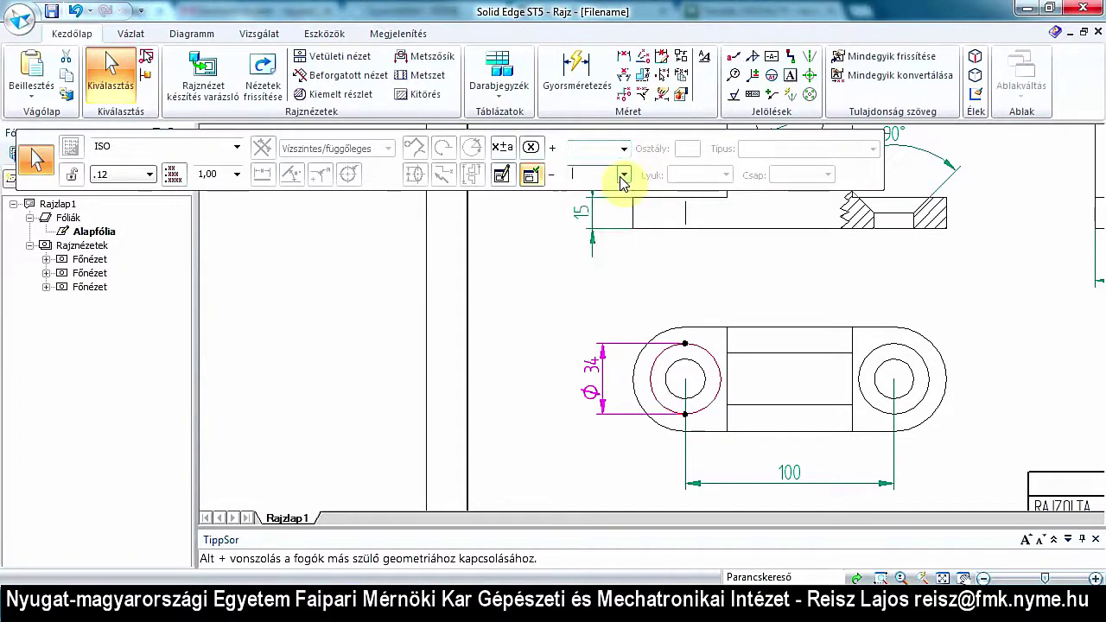
left_click(511, 151)
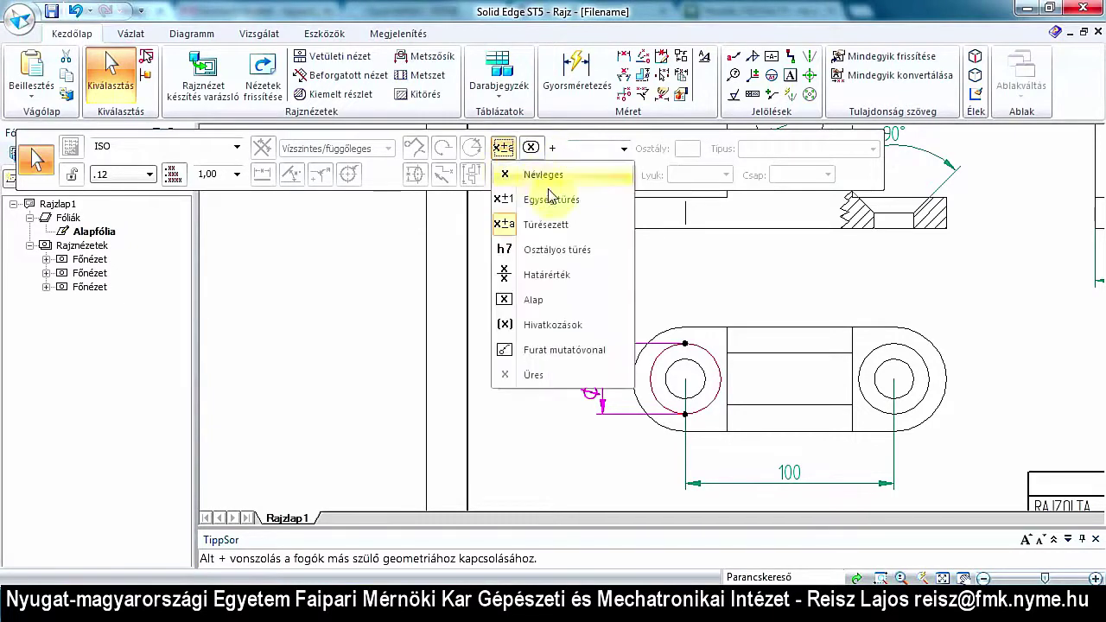
left_click(562, 251)
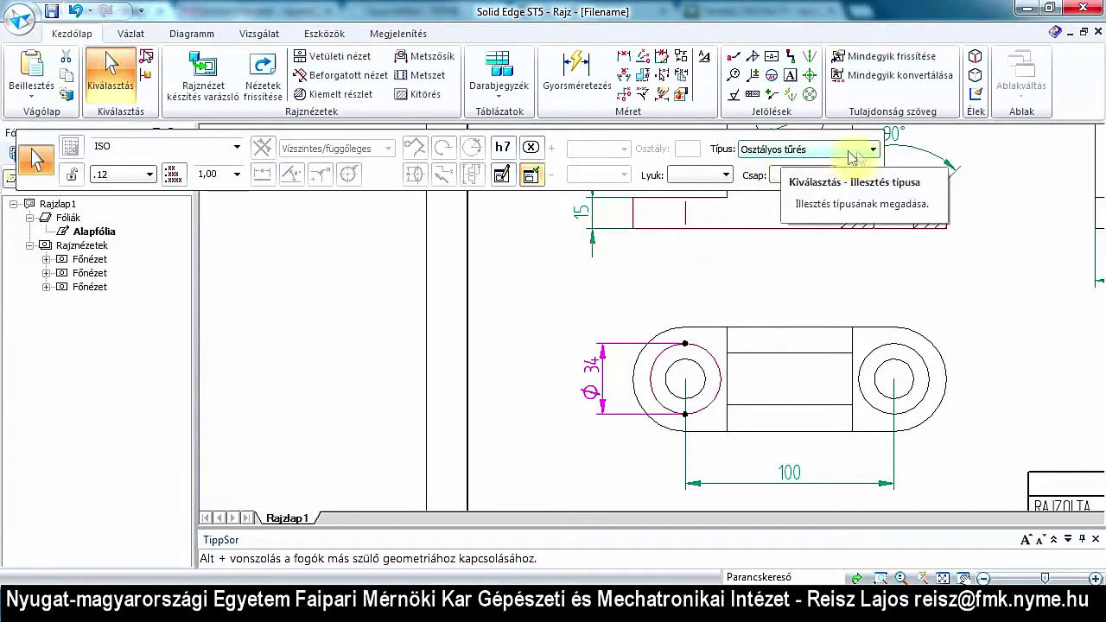
Explore the class tolerance fit types and hole tolerance classes.
left_click(873, 152)
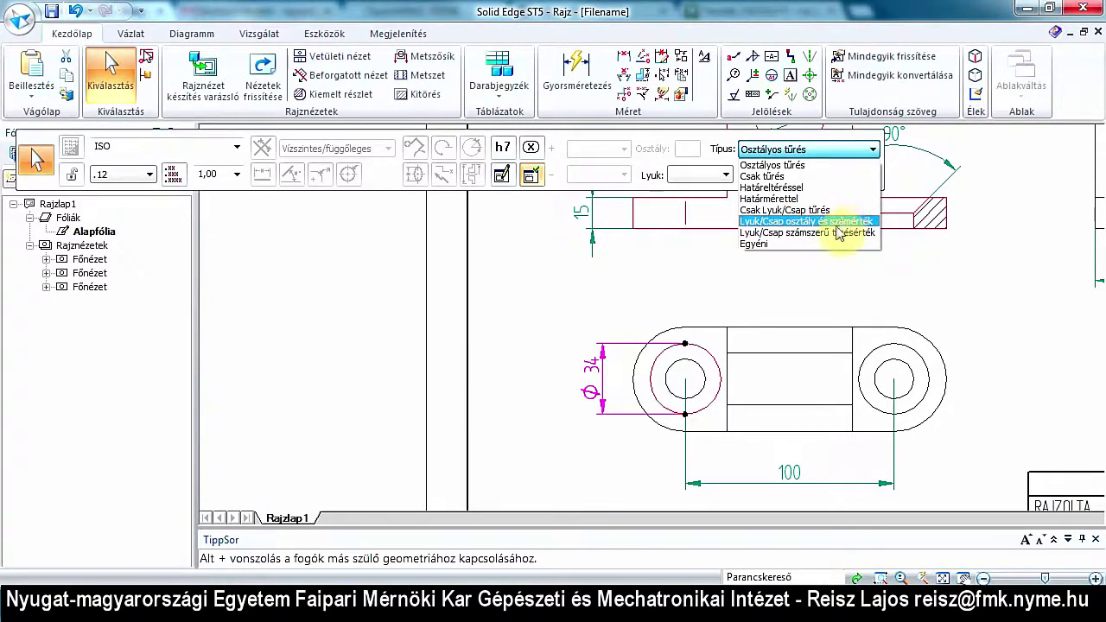
left_click(862, 237)
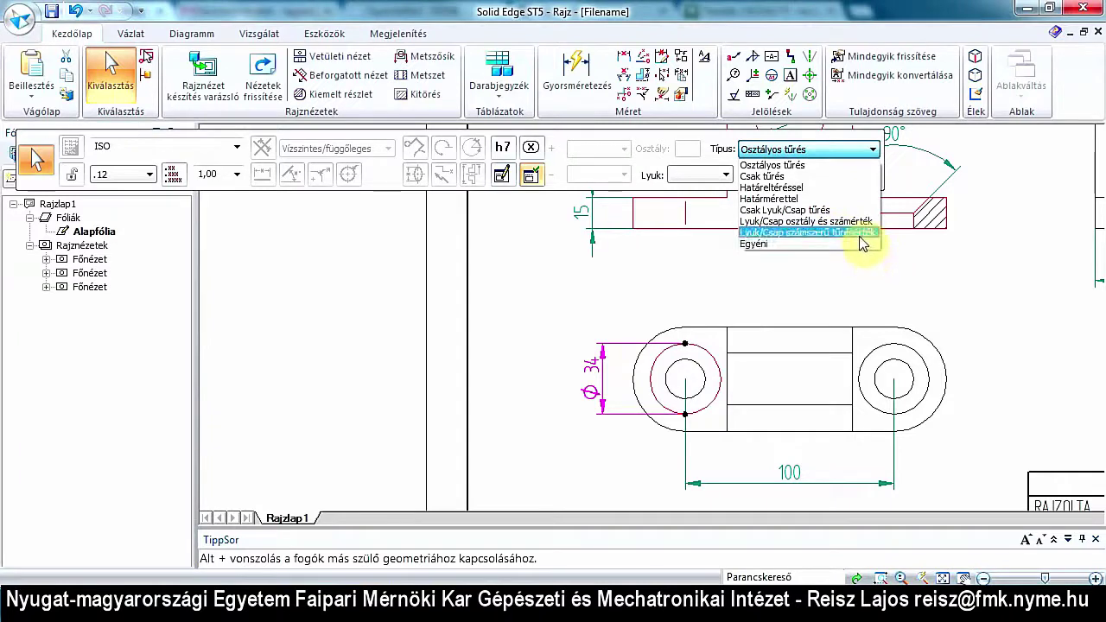
left_click(819, 152)
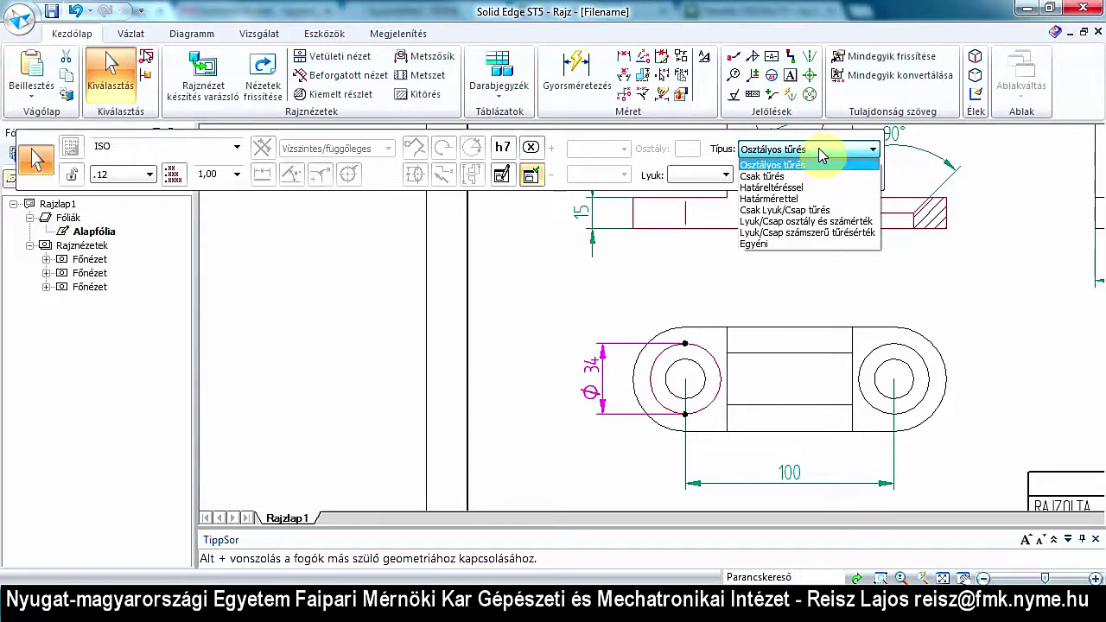
left_click(818, 153)
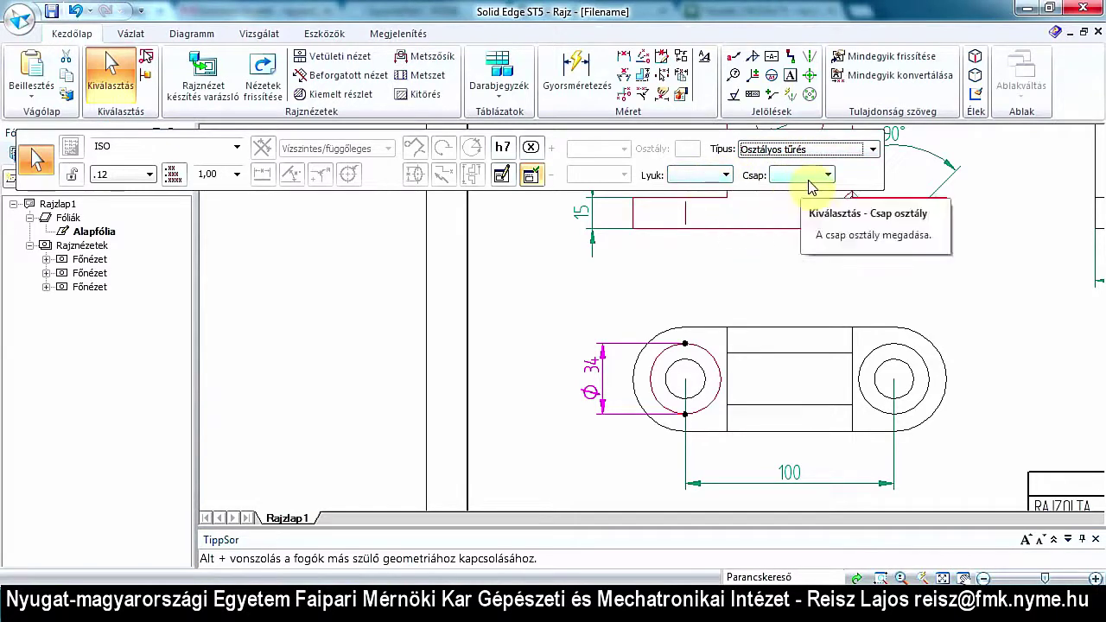
left_click(726, 174)
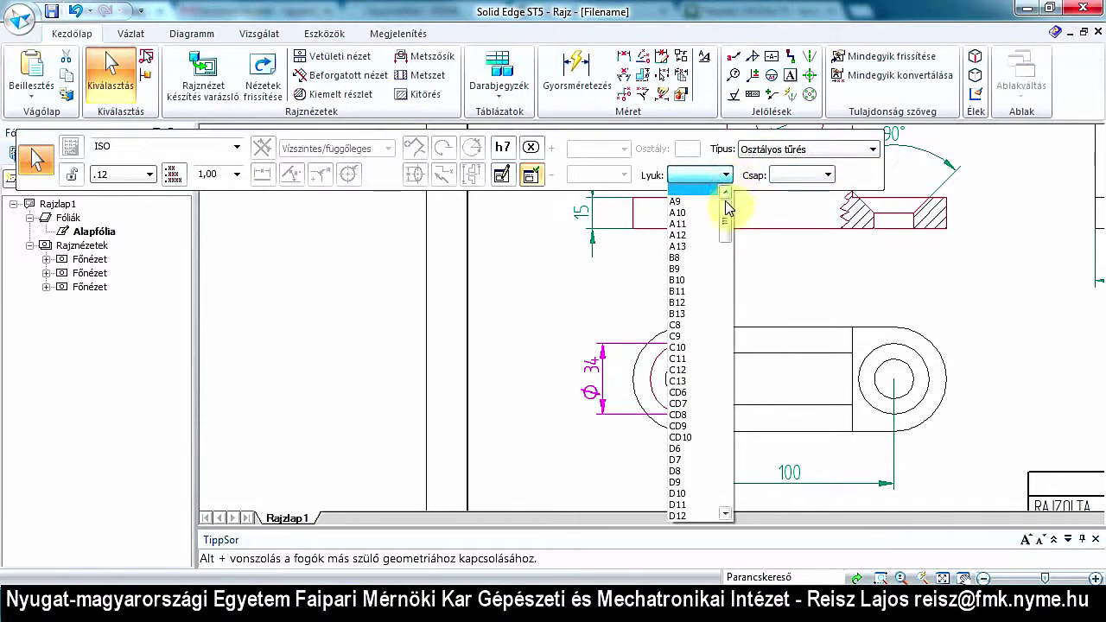
left_click(726, 212)
mouse_move(726, 214)
left_mouse_down()
mouse_move(704, 486)
mouse_move(721, 420)
mouse_move(732, 211)
left_mouse_up()
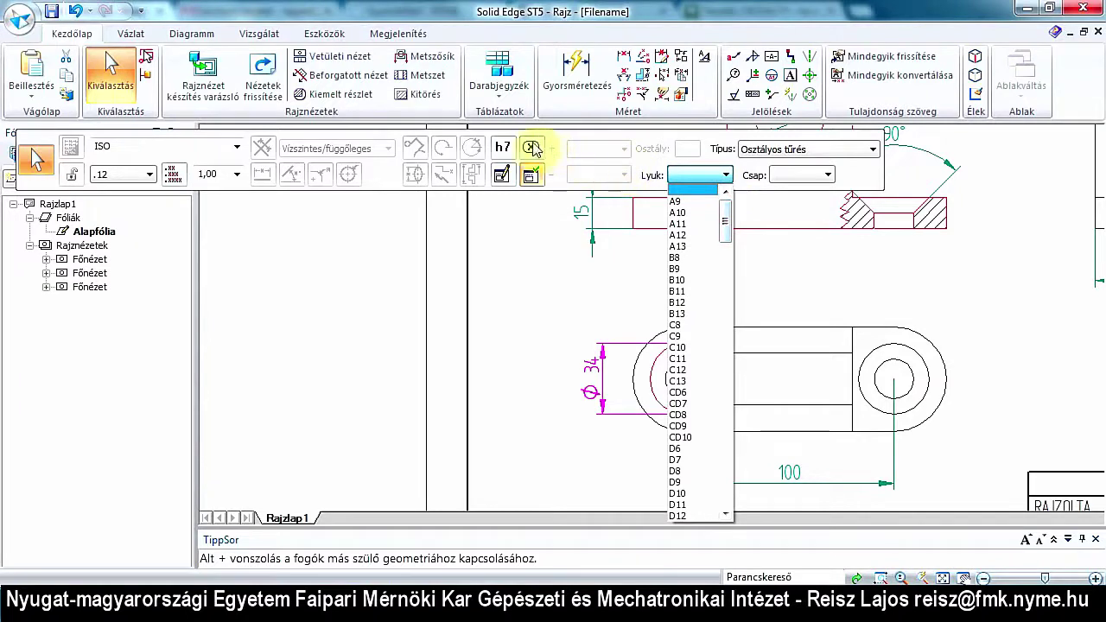
left_click(504, 152)
Set the Ø34 dimension back to Névleges (nominal) and finish editing.
left_click(504, 151)
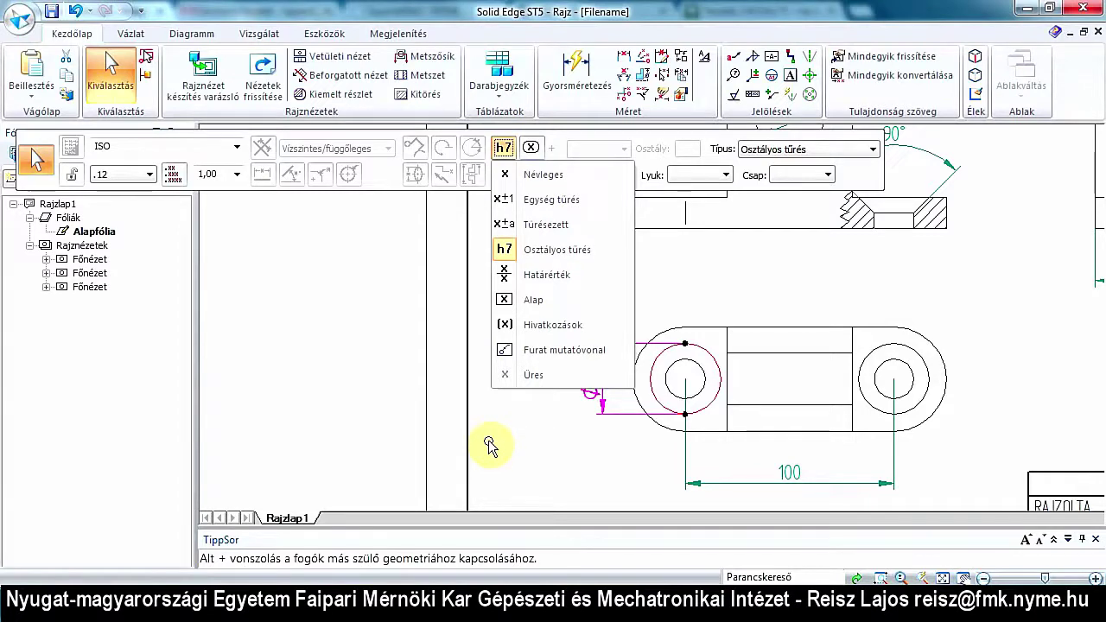
left_click(536, 377)
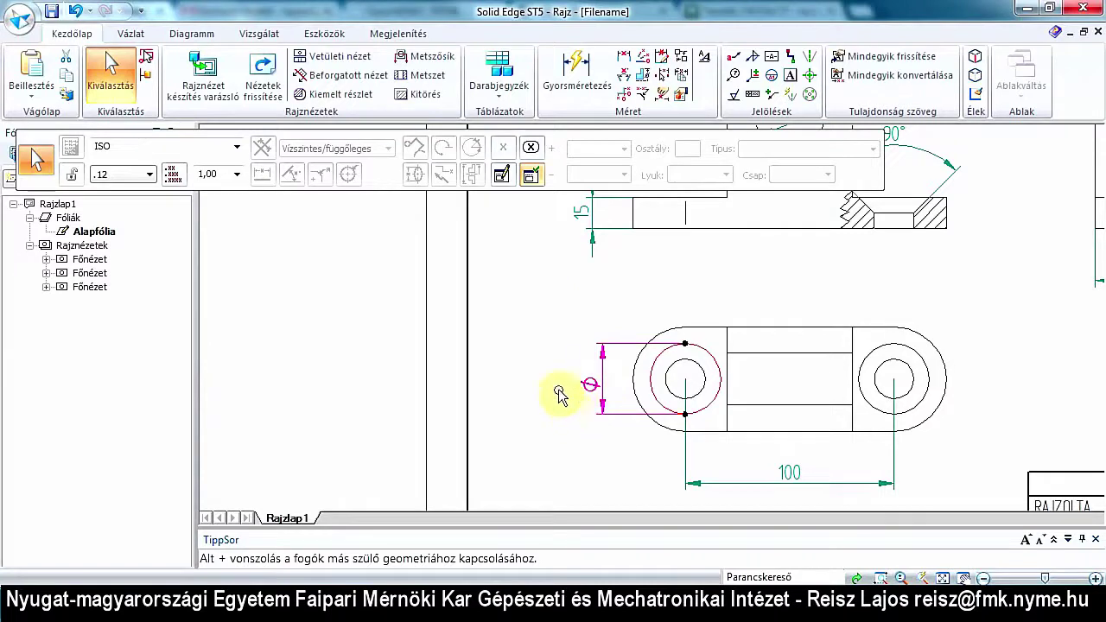
left_click(506, 153)
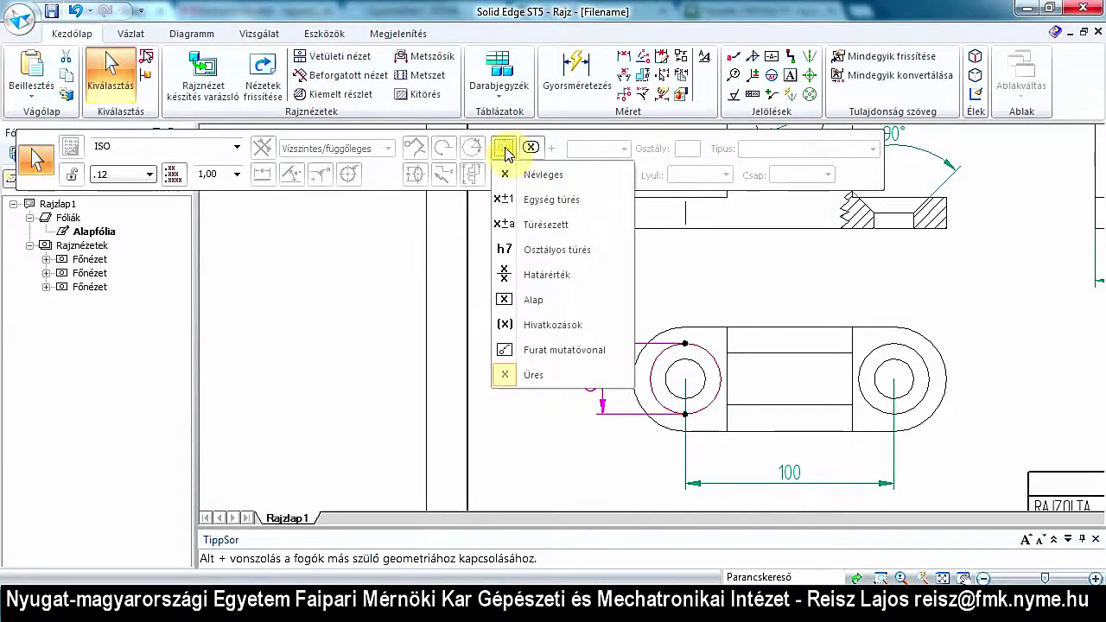
left_click(536, 177)
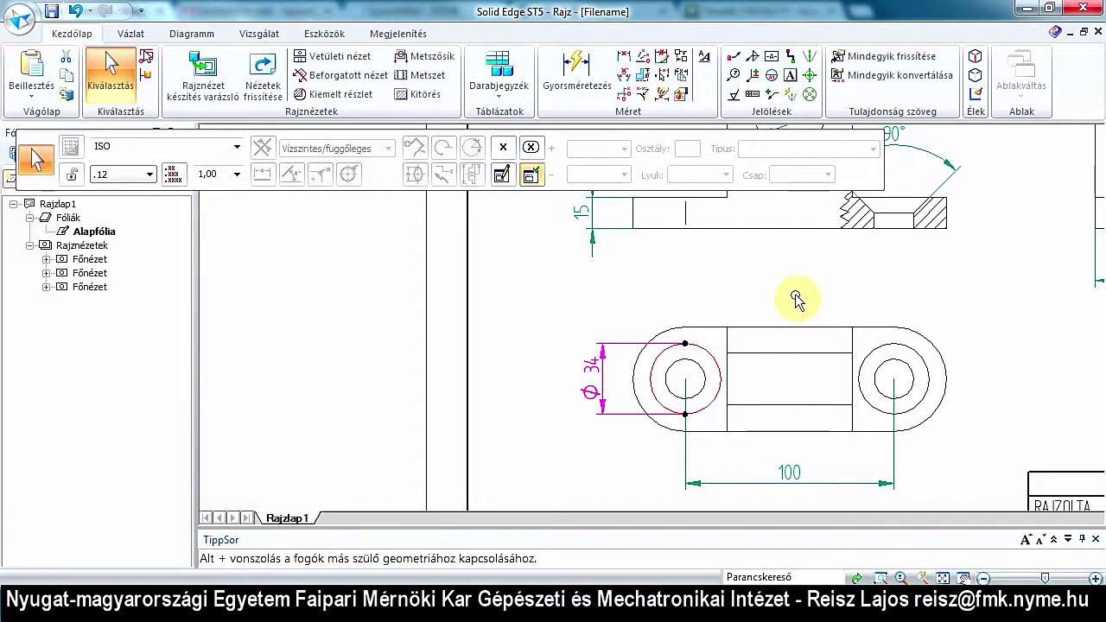
key("Escape")
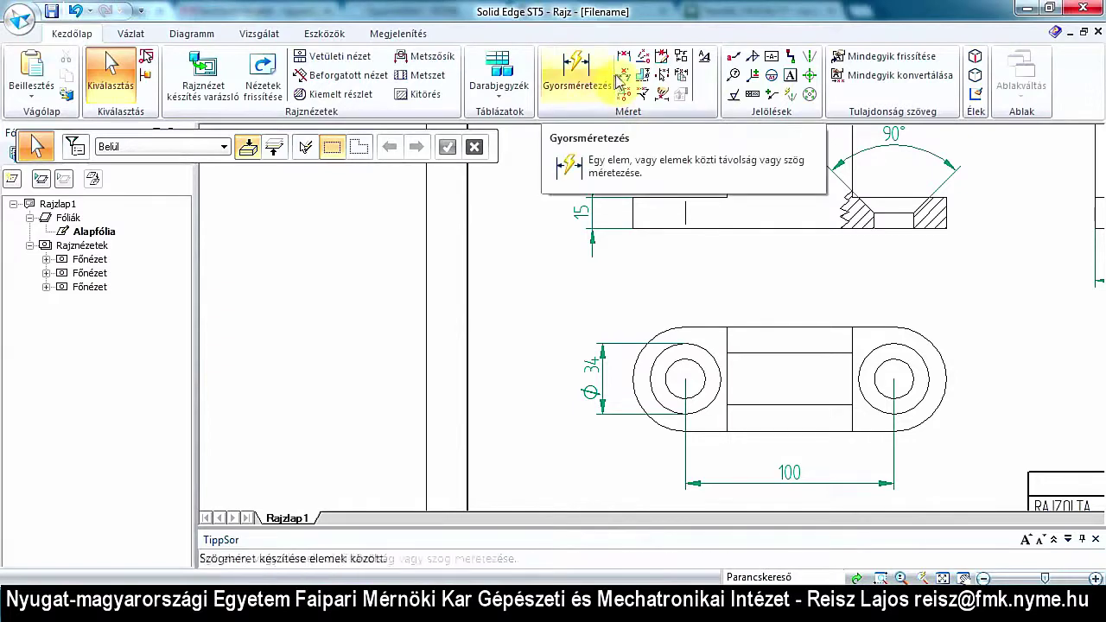
Dimension the right-hand hole as Ø19 using a diameter prefix.
left_click(623, 61)
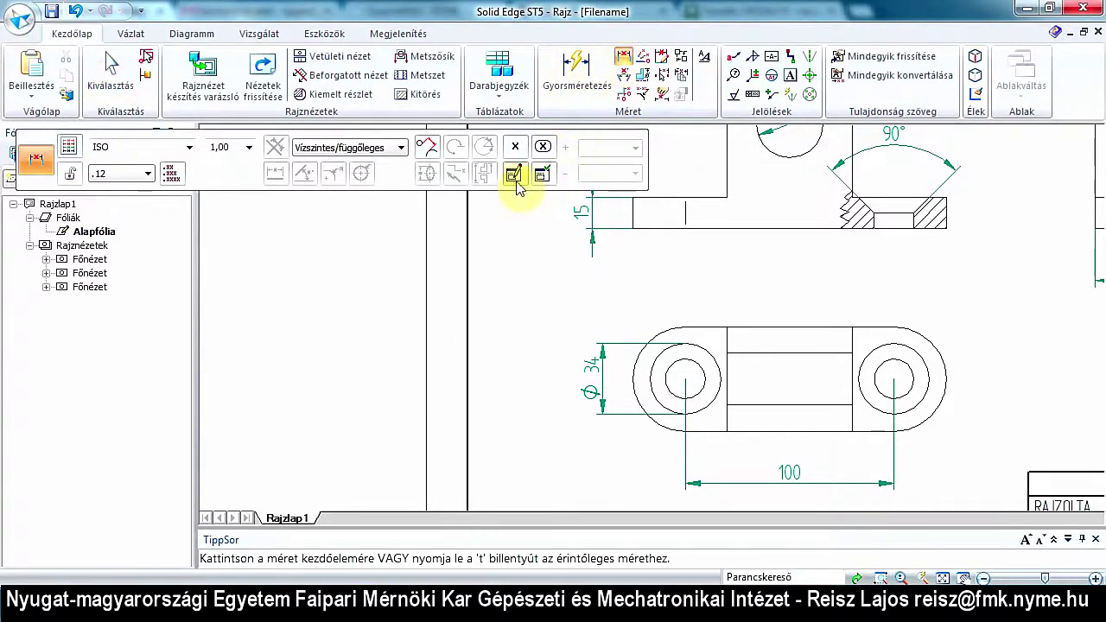
left_click(514, 174)
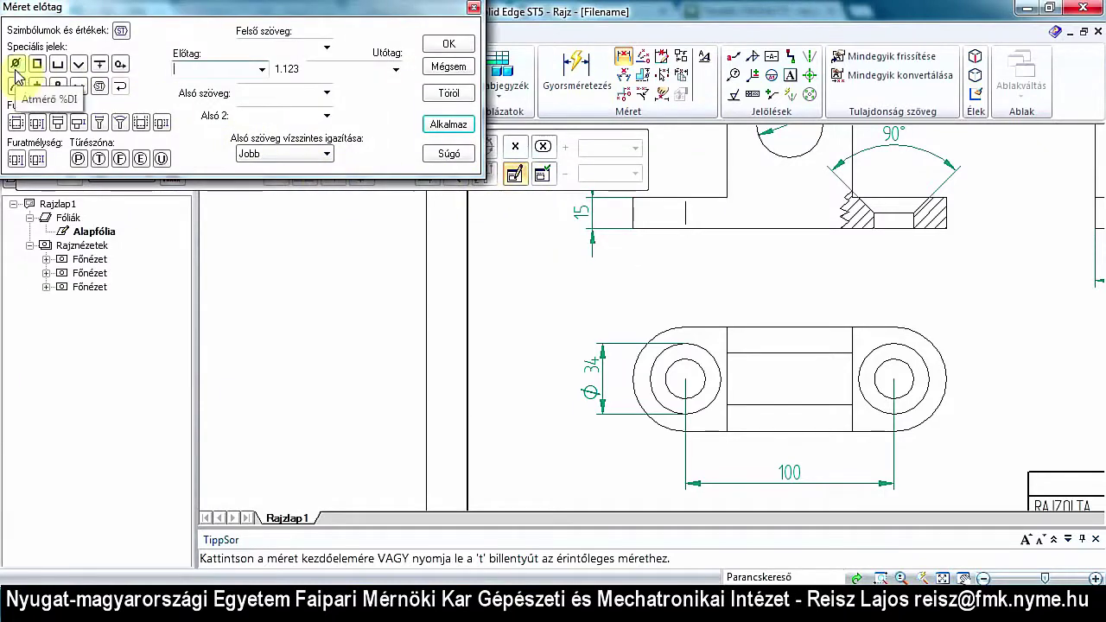
left_click(15, 68)
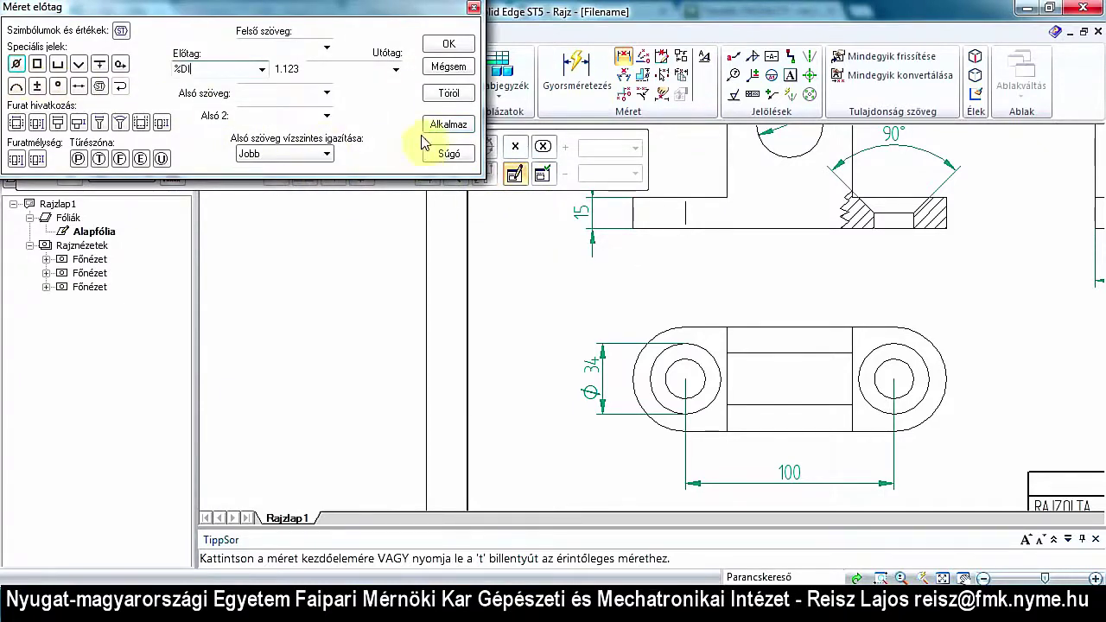
left_click(449, 126)
left_click(448, 44)
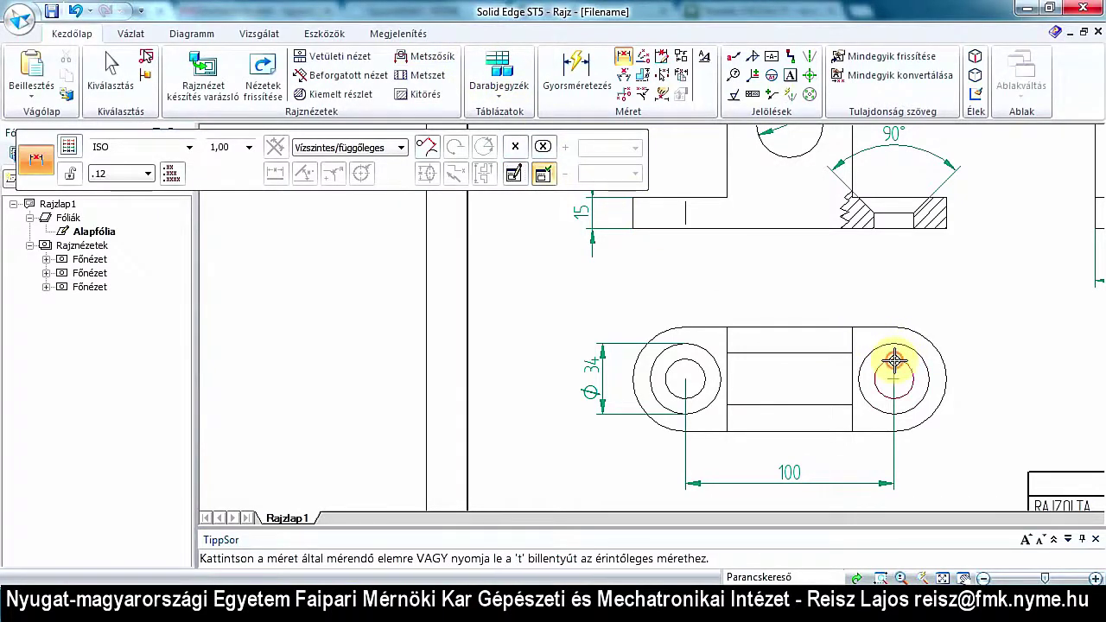
left_click(894, 396)
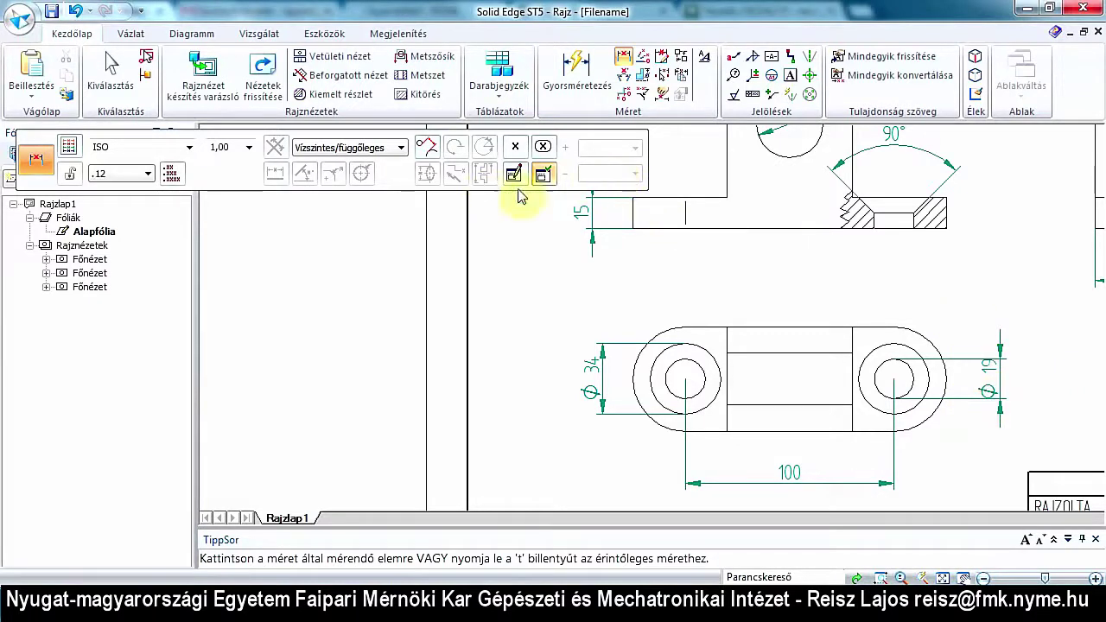
left_click(724, 326)
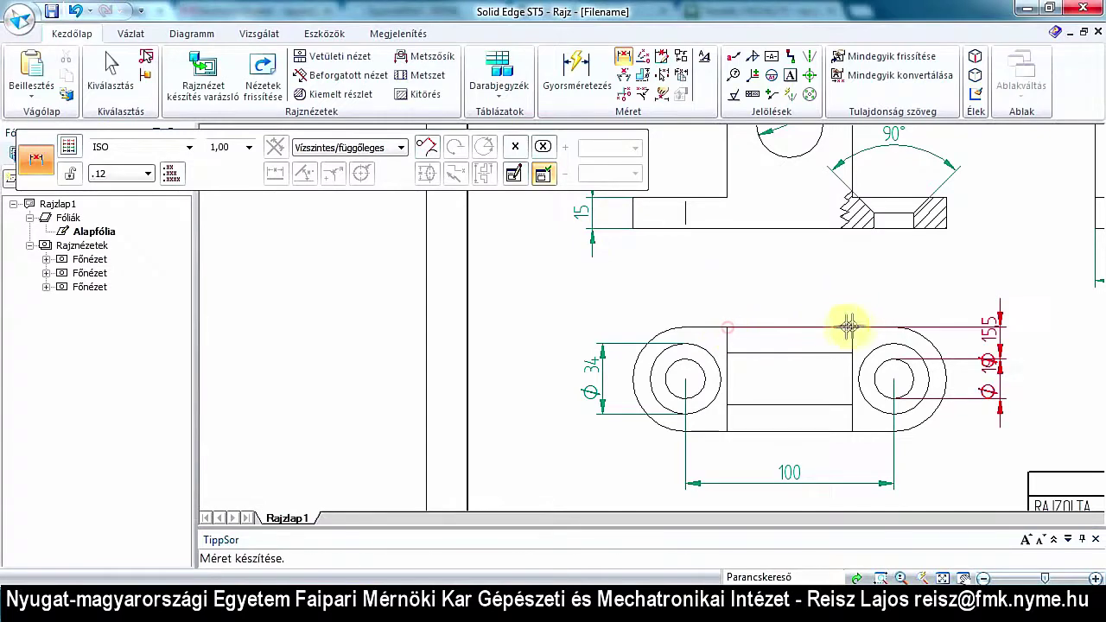
Delete the stray 15.5 dimension placed by mistake.
left_click(854, 326)
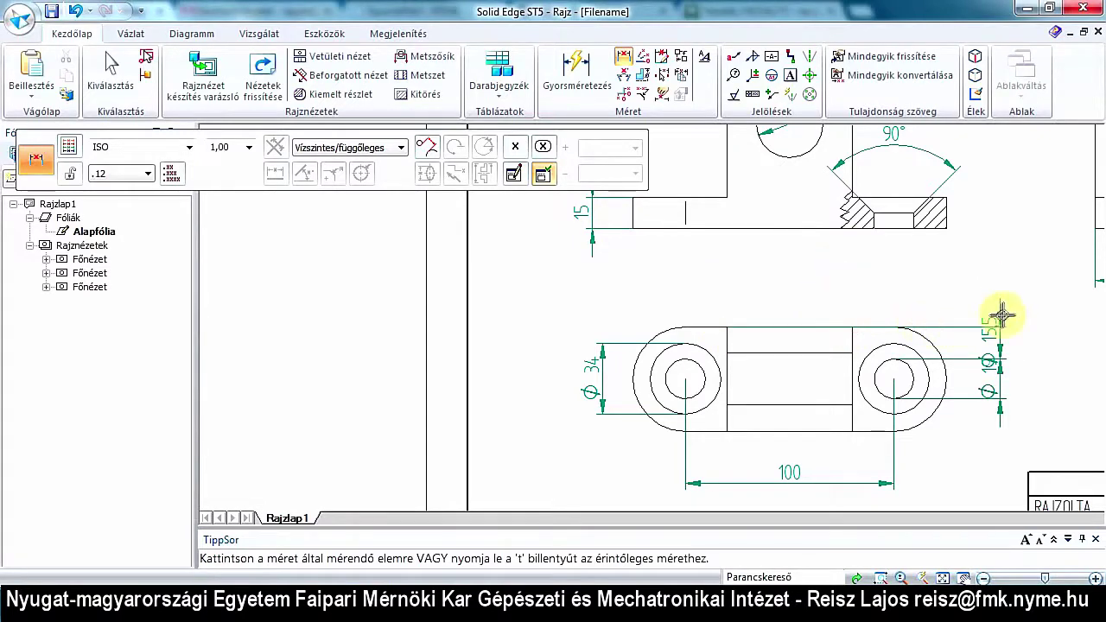
key("Escape")
left_click(960, 327)
key("Delete")
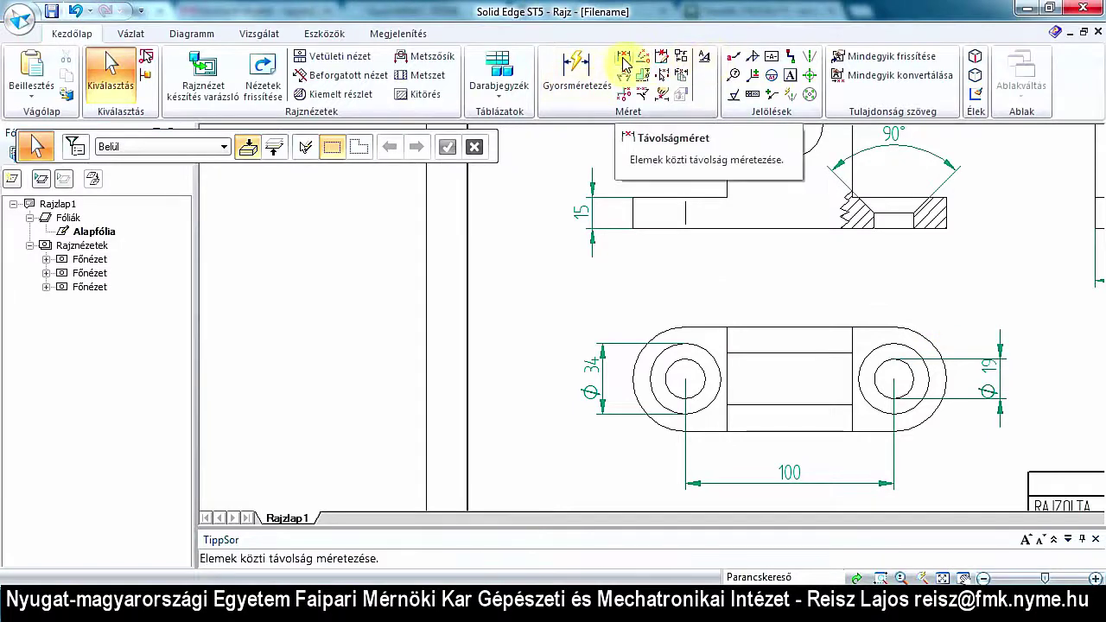
Place a Ø60 dimension above the middle body, then delete it.
left_click(623, 60)
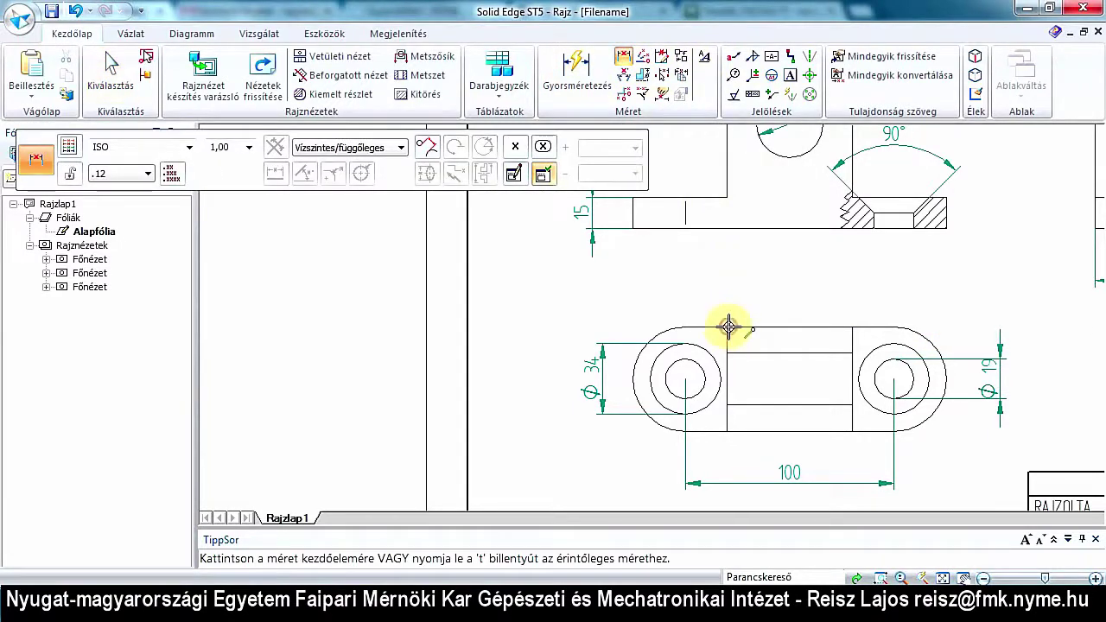
left_click(851, 328)
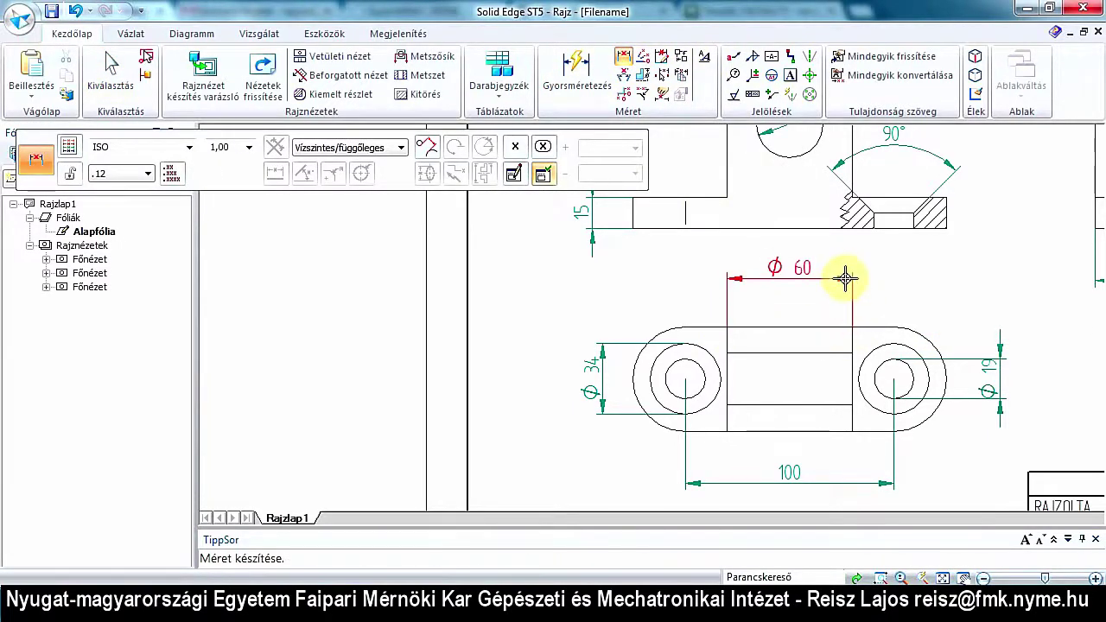
left_click(846, 278)
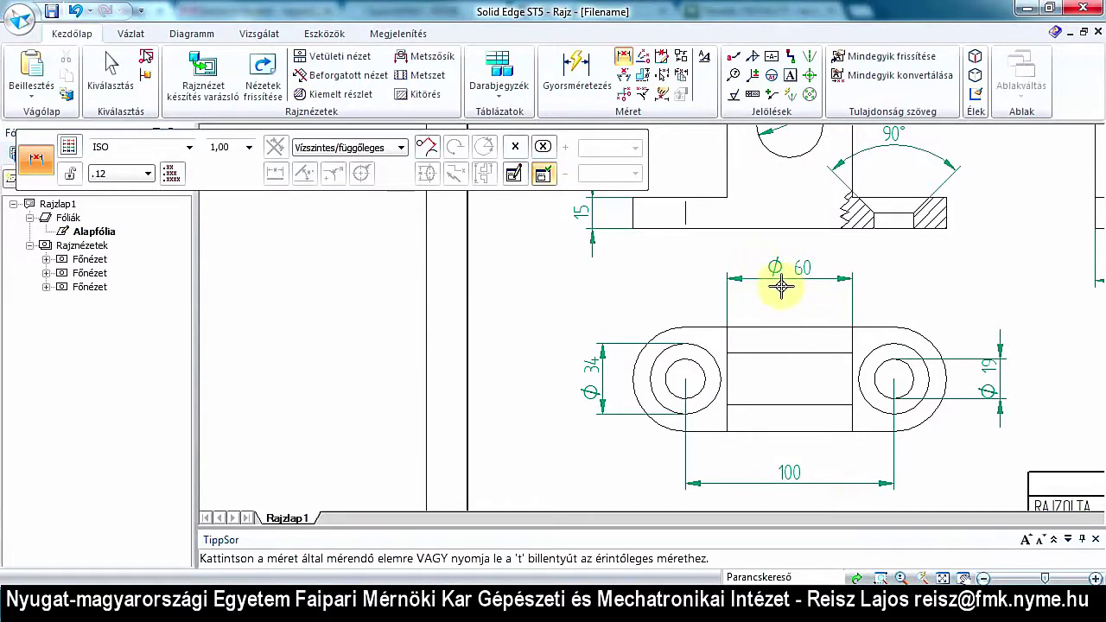
key("Escape")
left_click(808, 277)
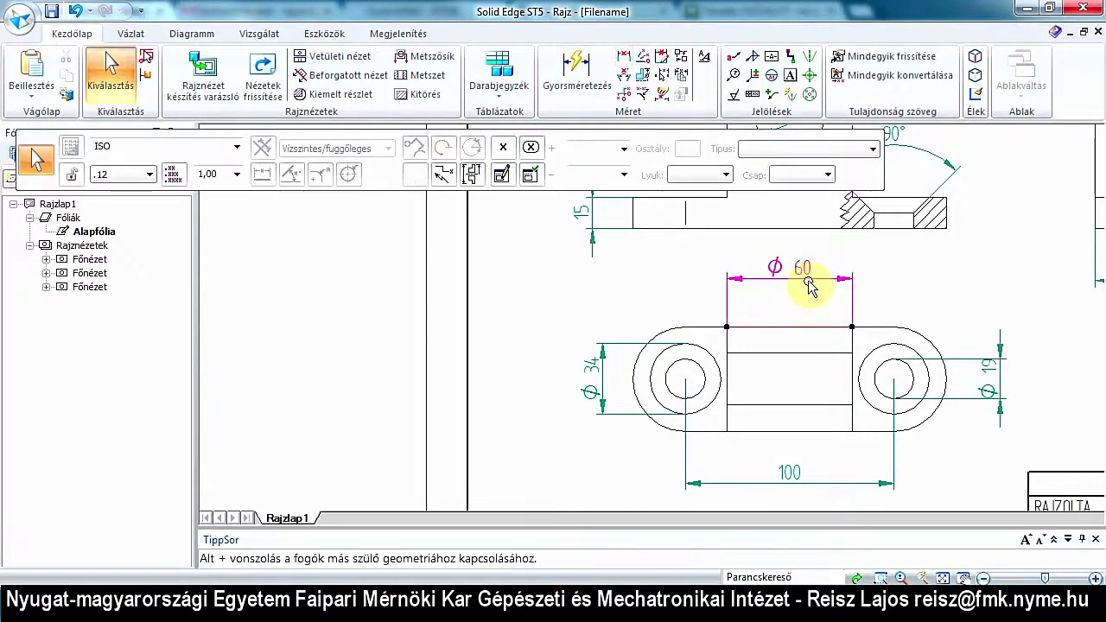
key("Delete")
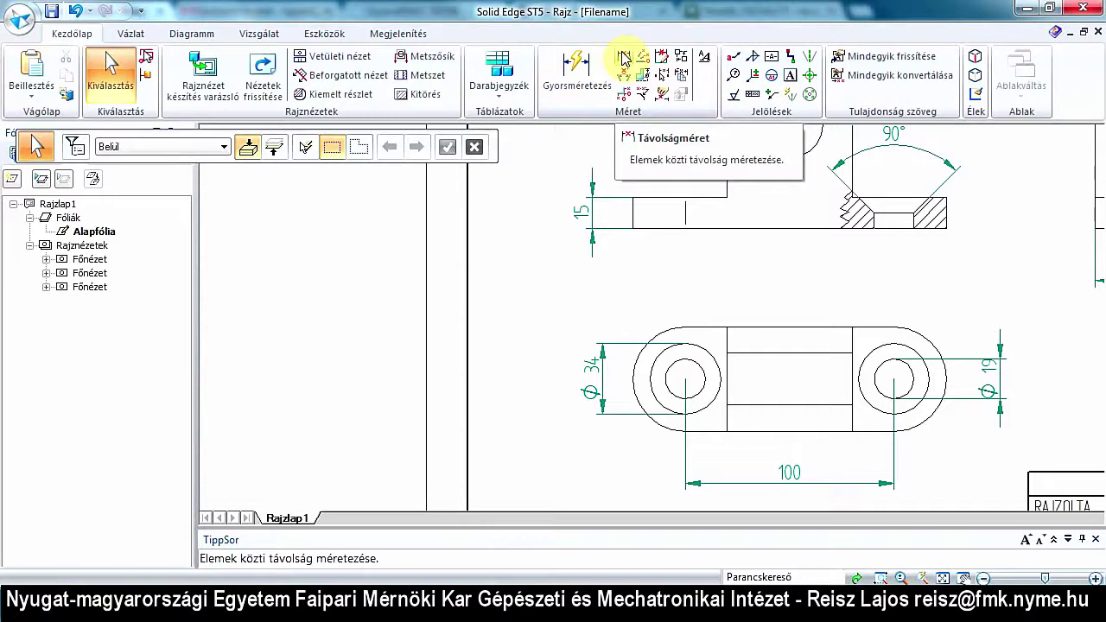
Restart distance dimensioning and confirm the prefix settings with an empty prefix.
left_click(624, 59)
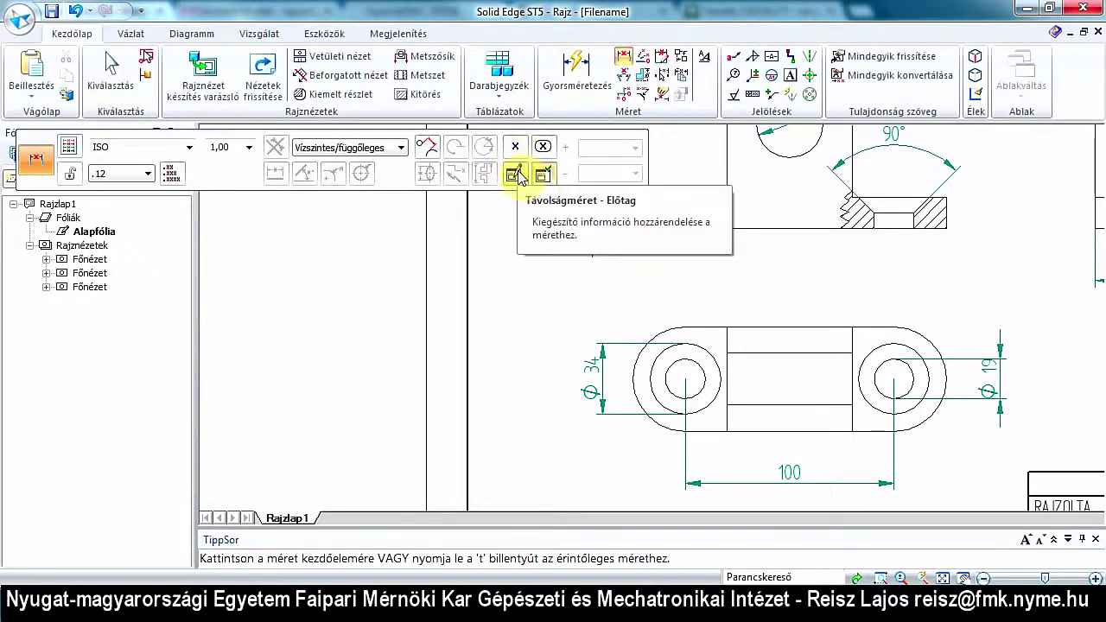
left_click(515, 176)
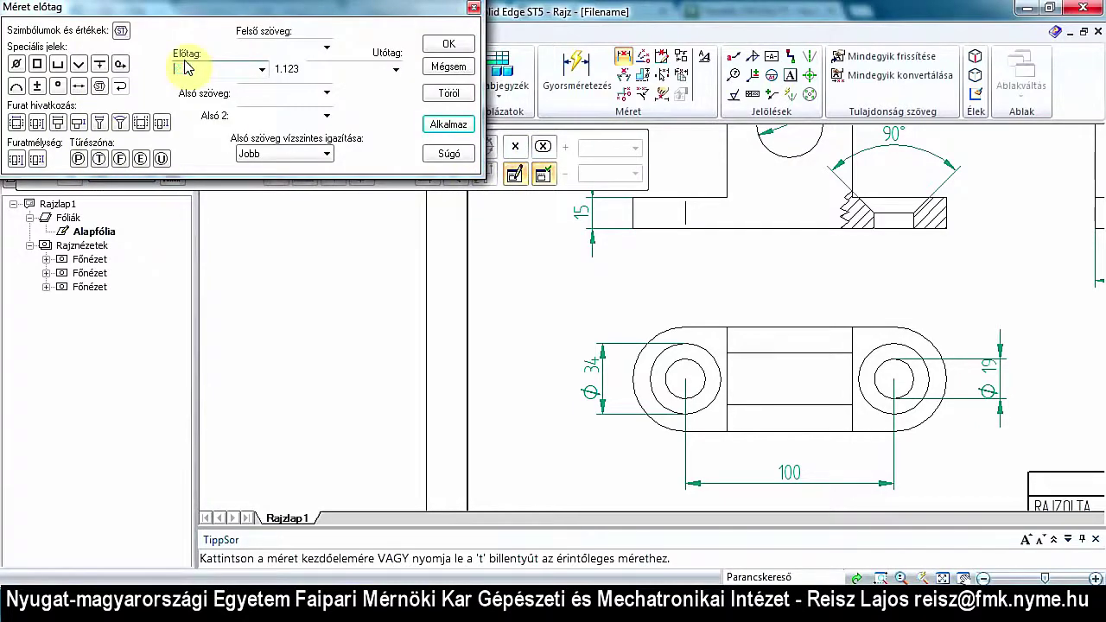
left_click(452, 45)
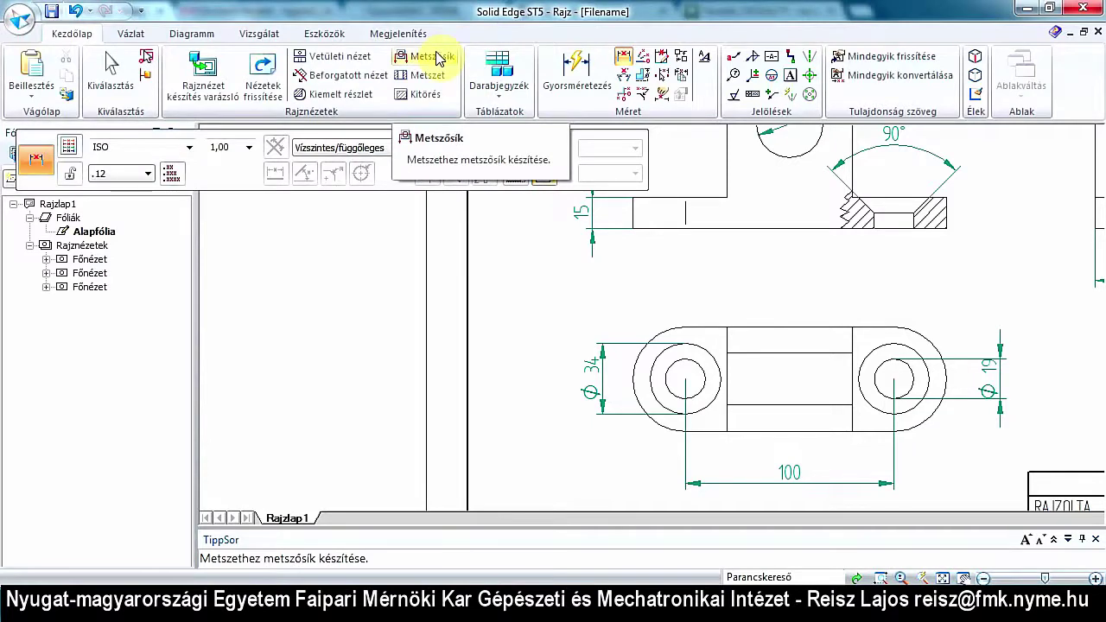
scroll(631, 313, "down", 5)
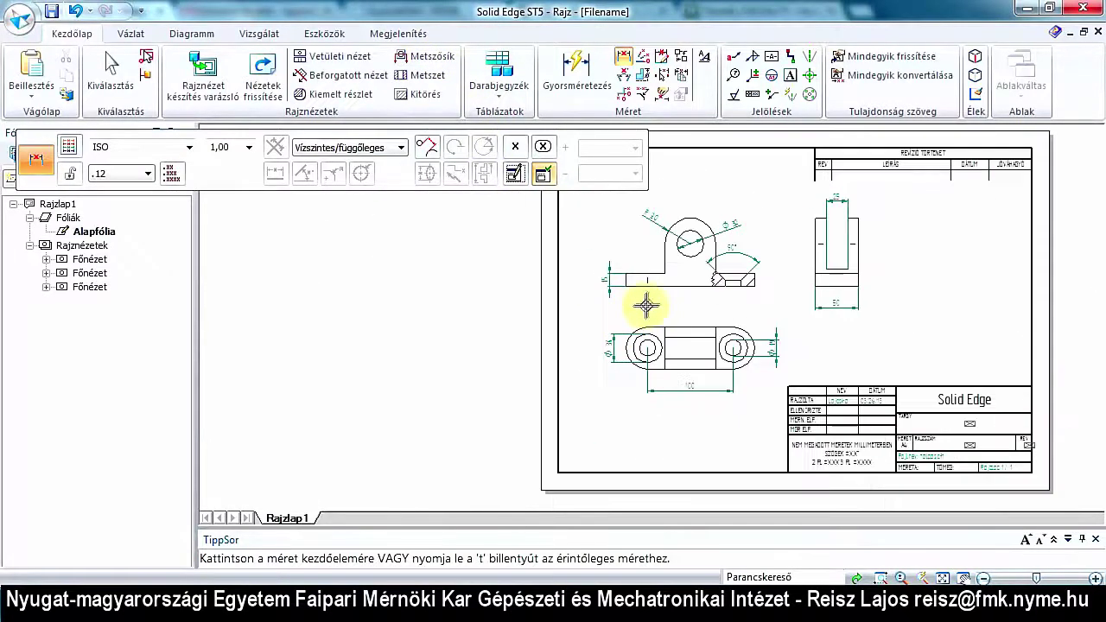
scroll(647, 305, "down", 2)
scroll(672, 279, "up", 3)
scroll(703, 265, "up", 1)
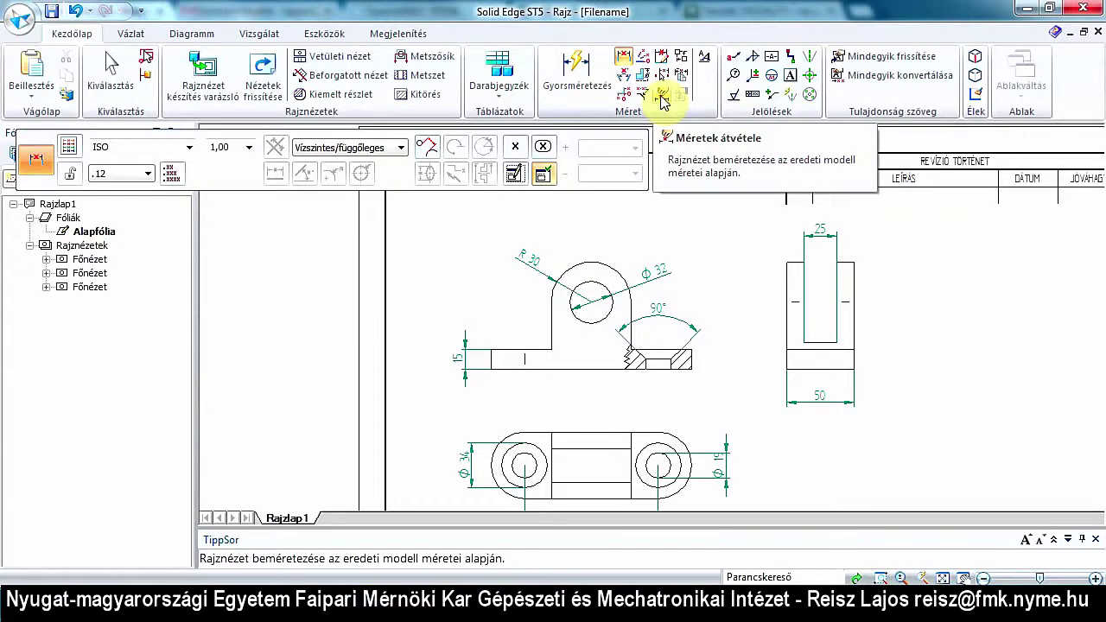
left_click(661, 95)
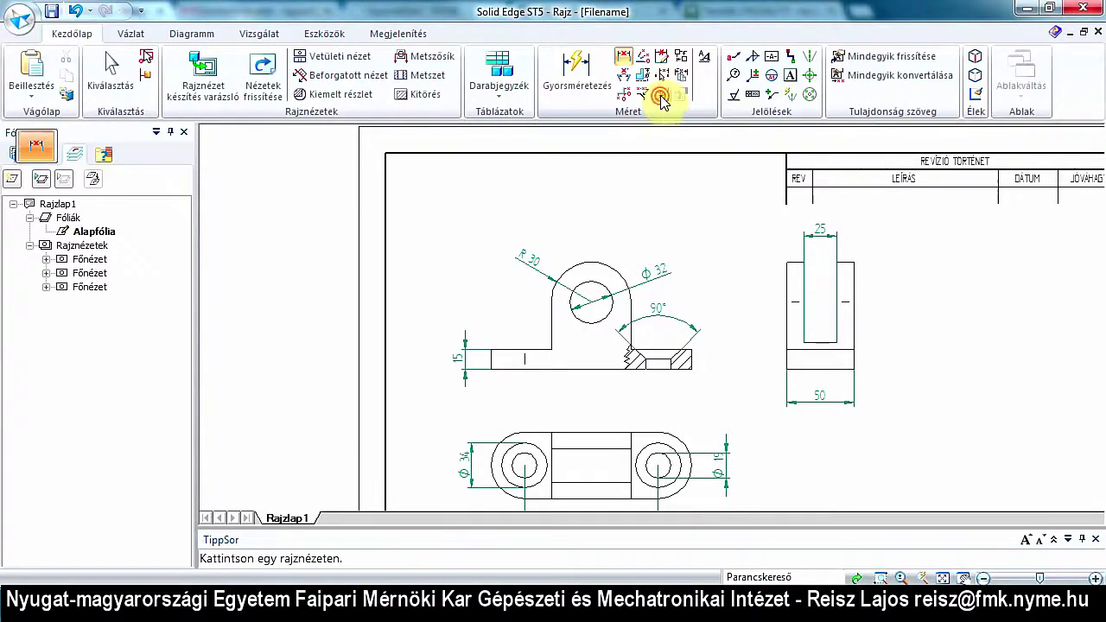
left_click(606, 264)
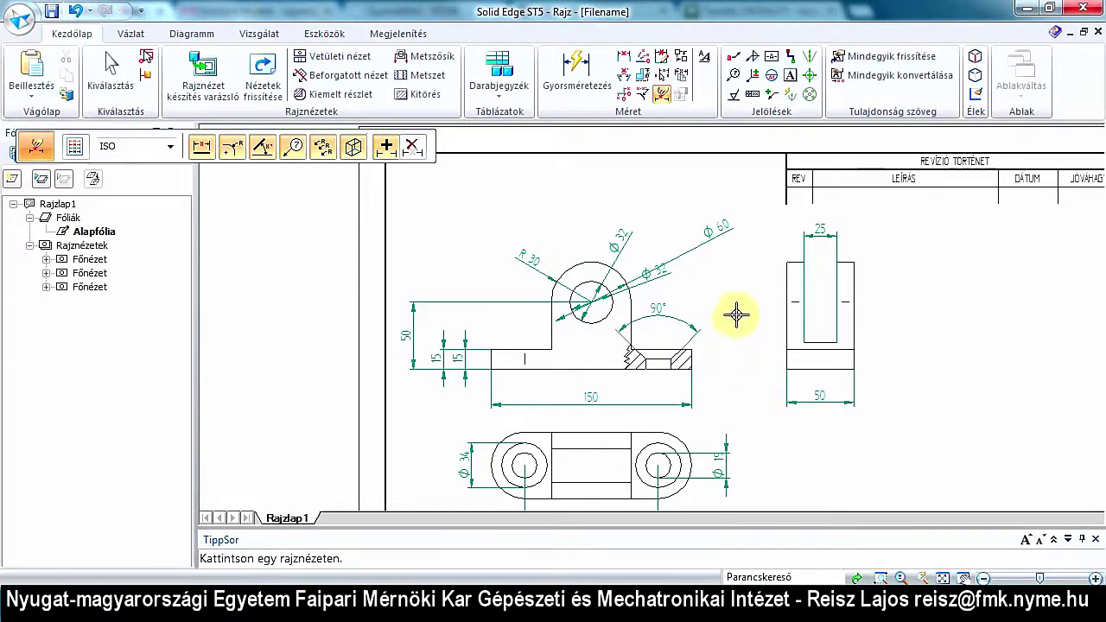
key("Escape")
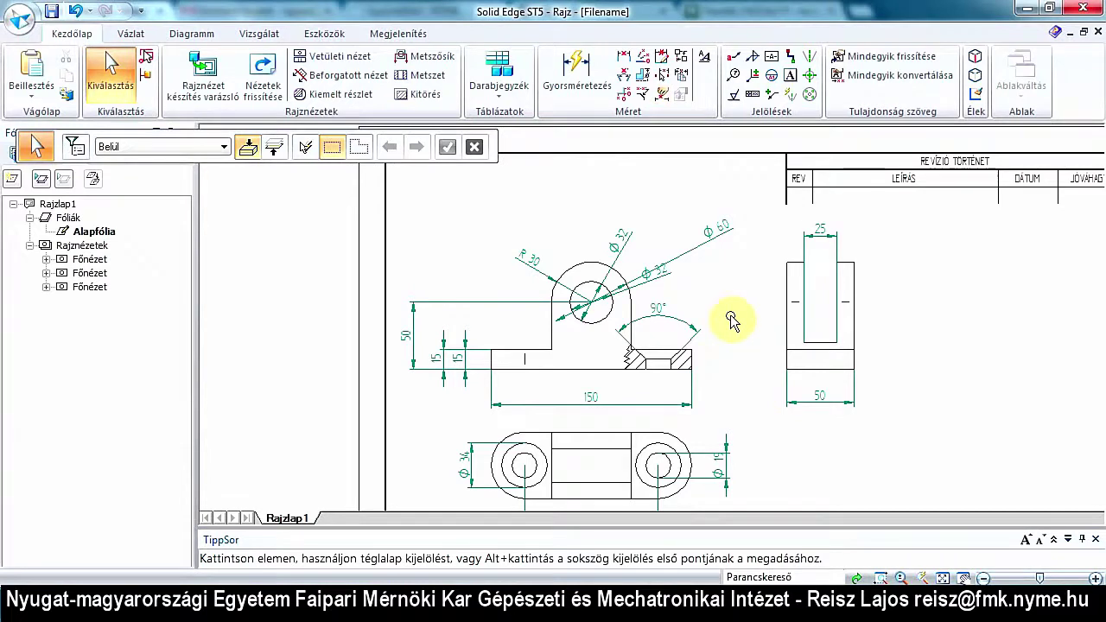
key("ctrl+z")
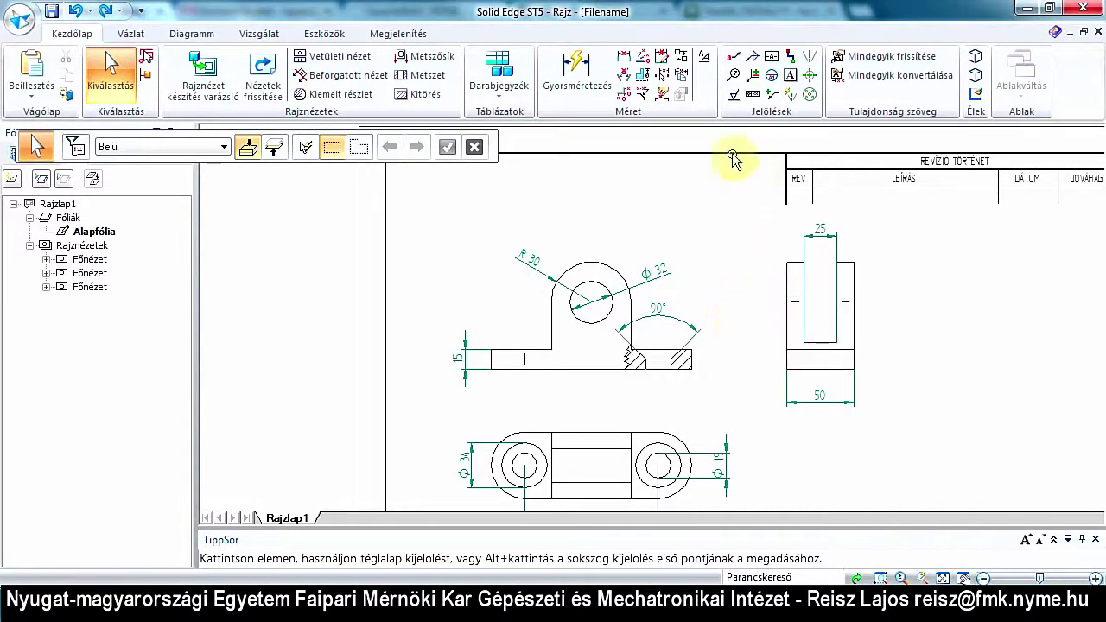
left_click(662, 94)
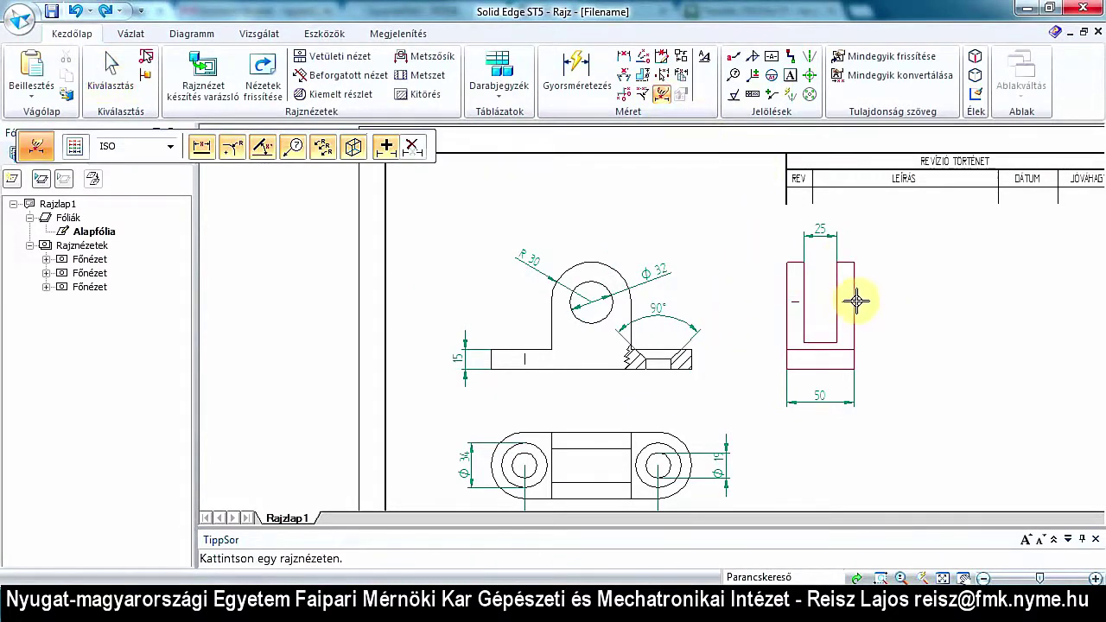
left_click(857, 301)
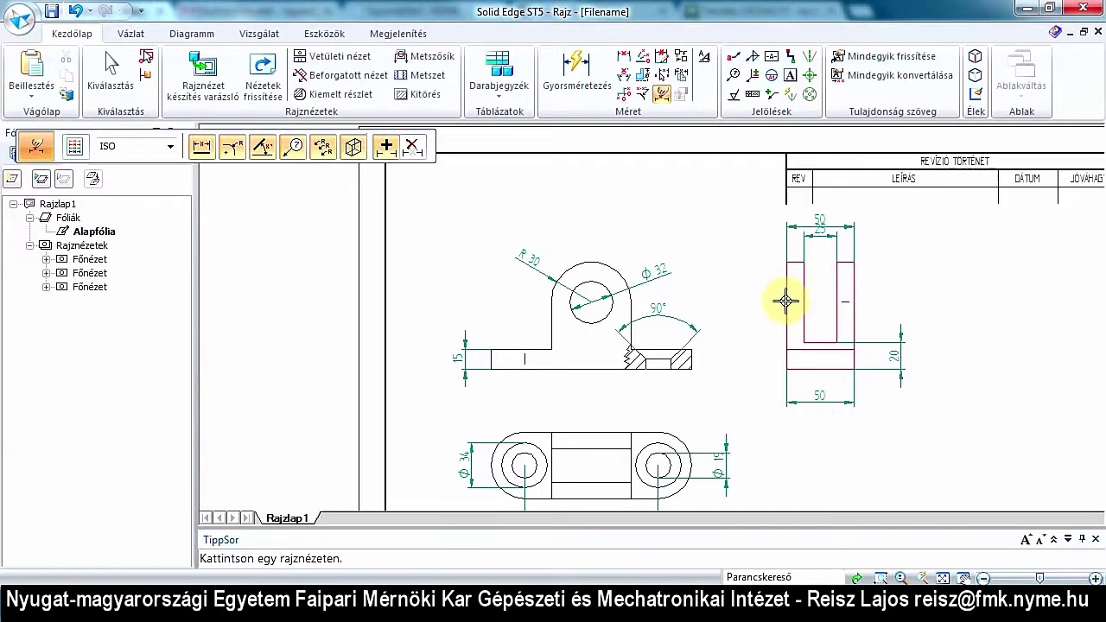
left_click(855, 303)
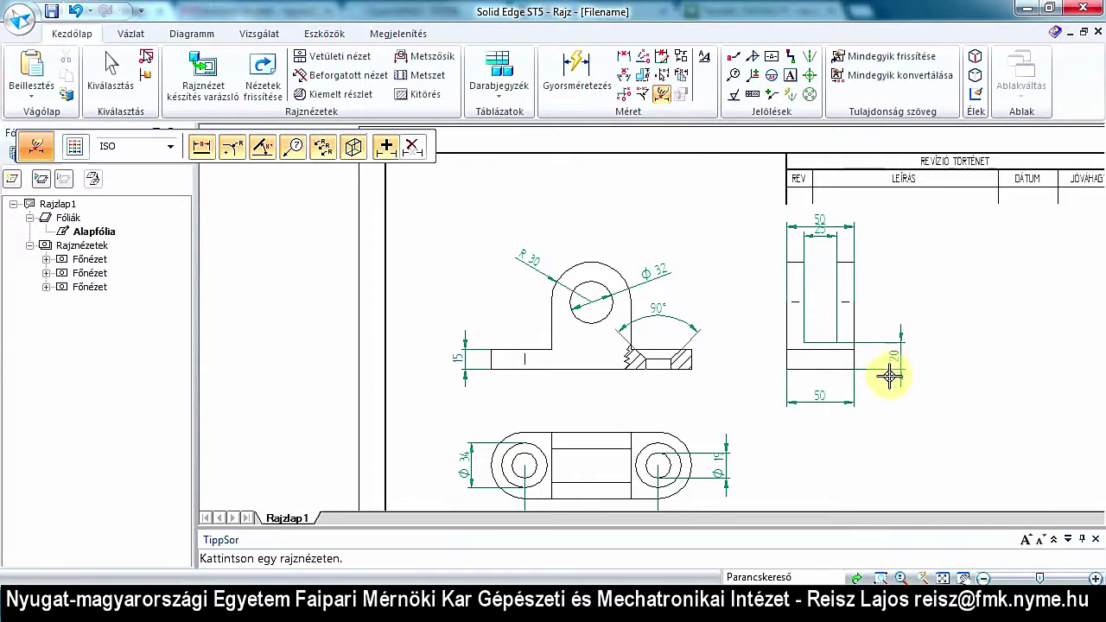
key("Escape")
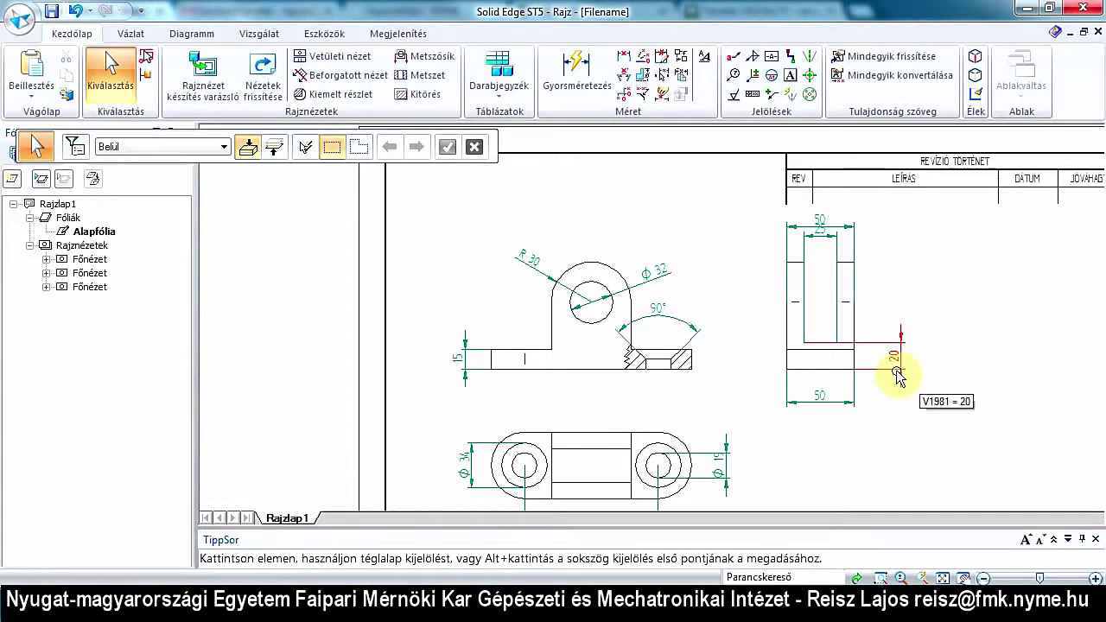
left_click(898, 371)
key("Delete")
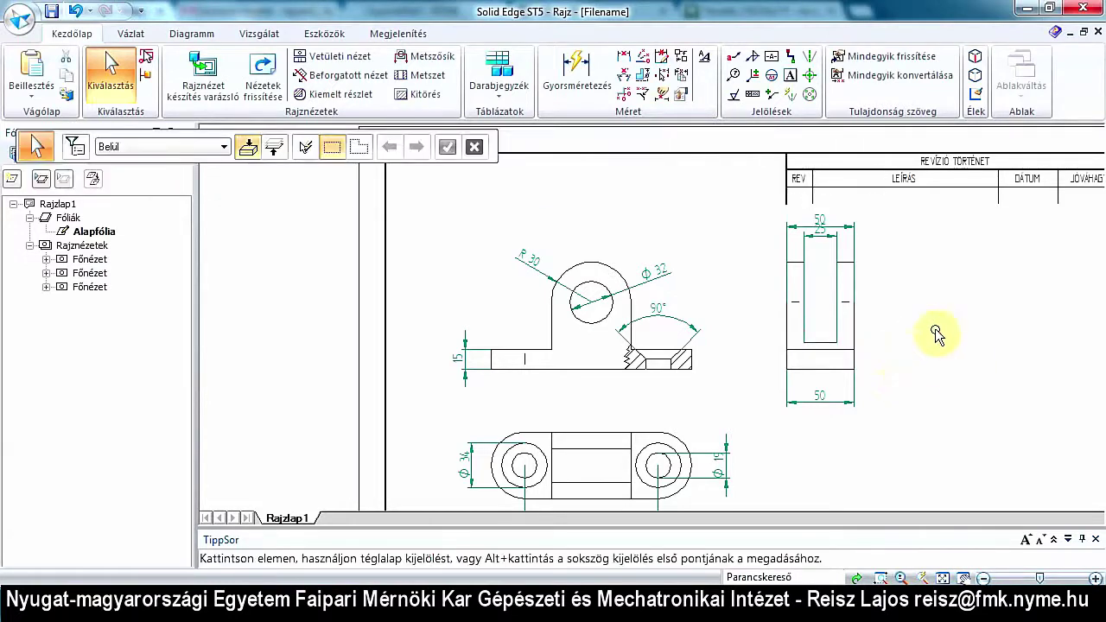
left_click(856, 236)
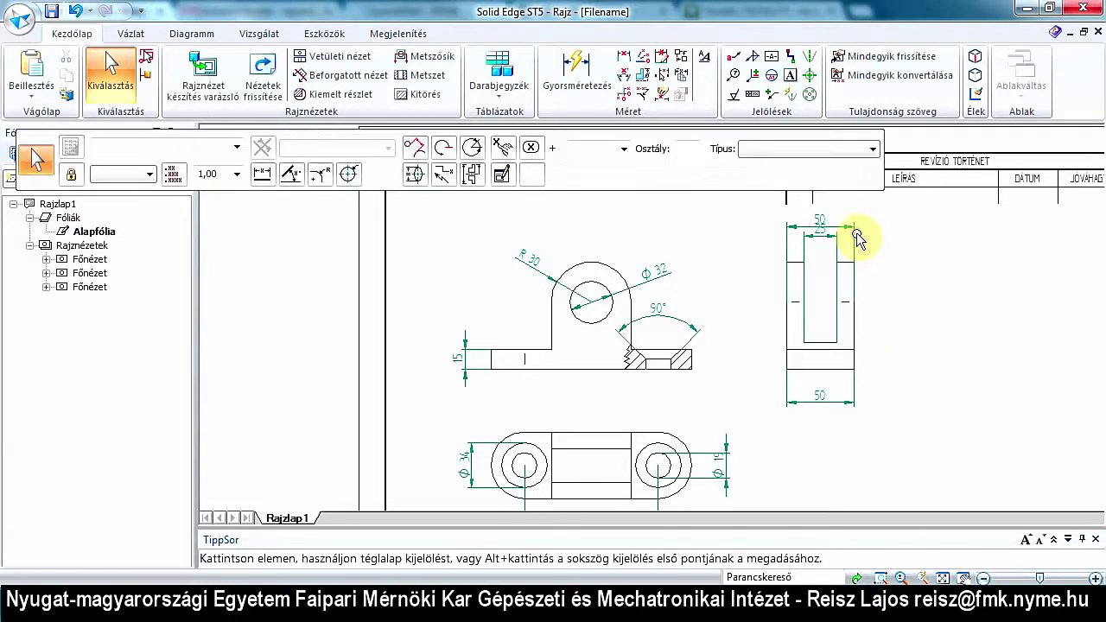
key("Delete")
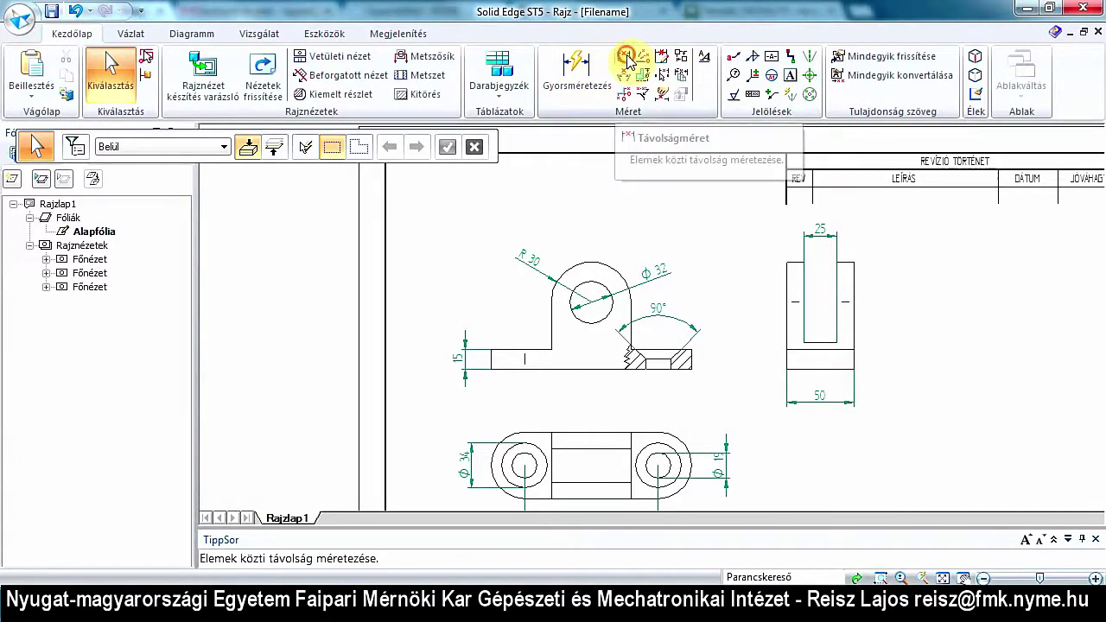
Dimension the side view with a vertical 50 at left and a vertical 30 at right.
left_click(628, 59)
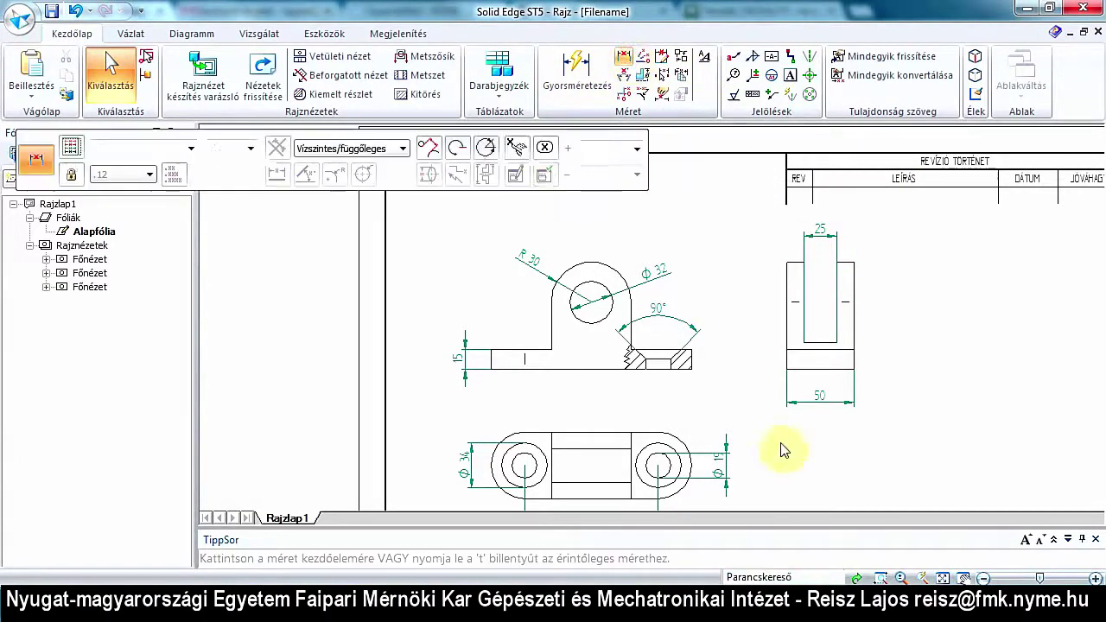
left_click(788, 369)
left_click(789, 300)
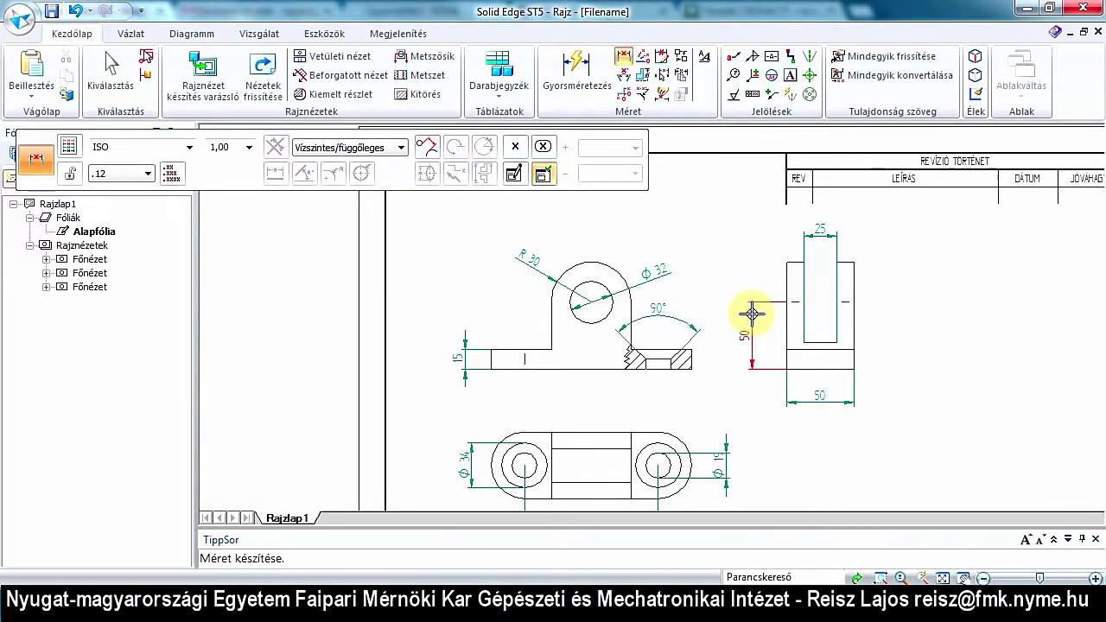
left_click(752, 313)
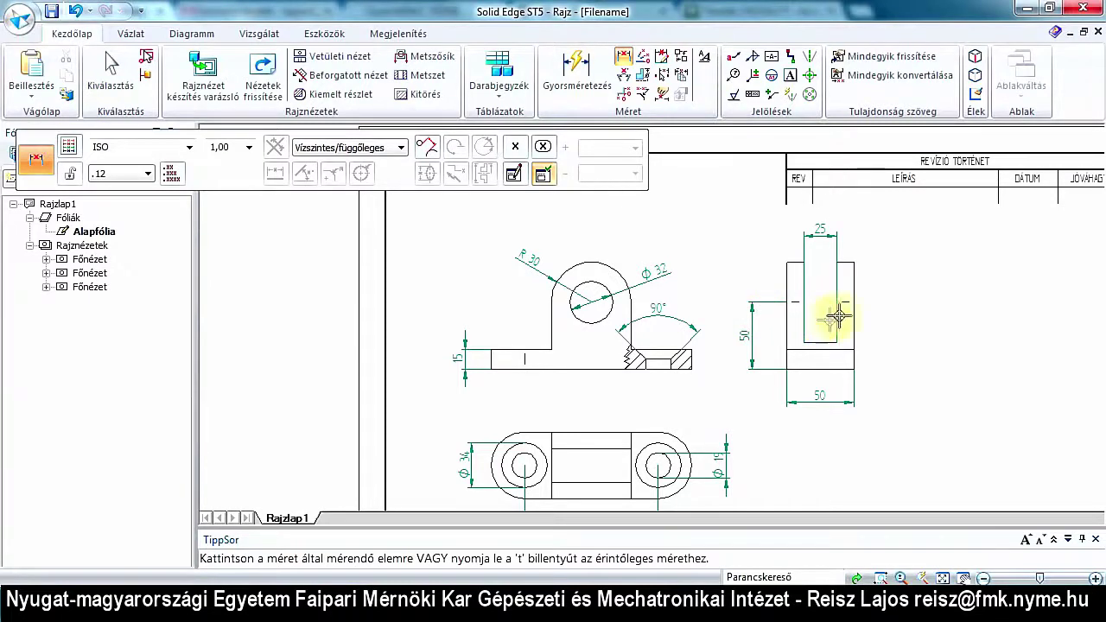
left_click(624, 56)
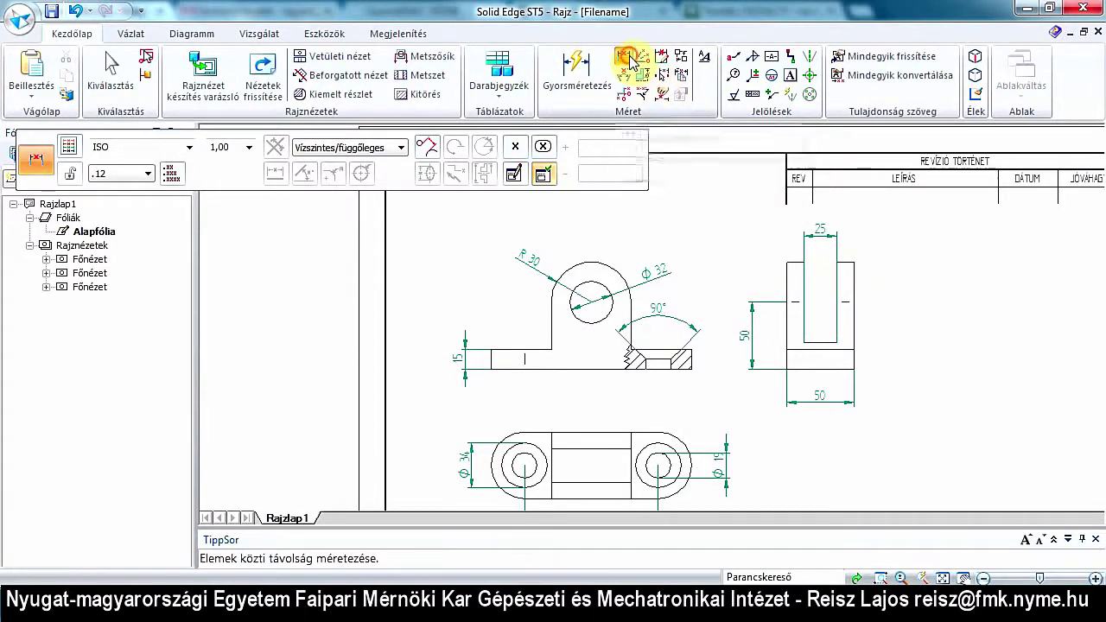
left_click(856, 302)
left_click(835, 341)
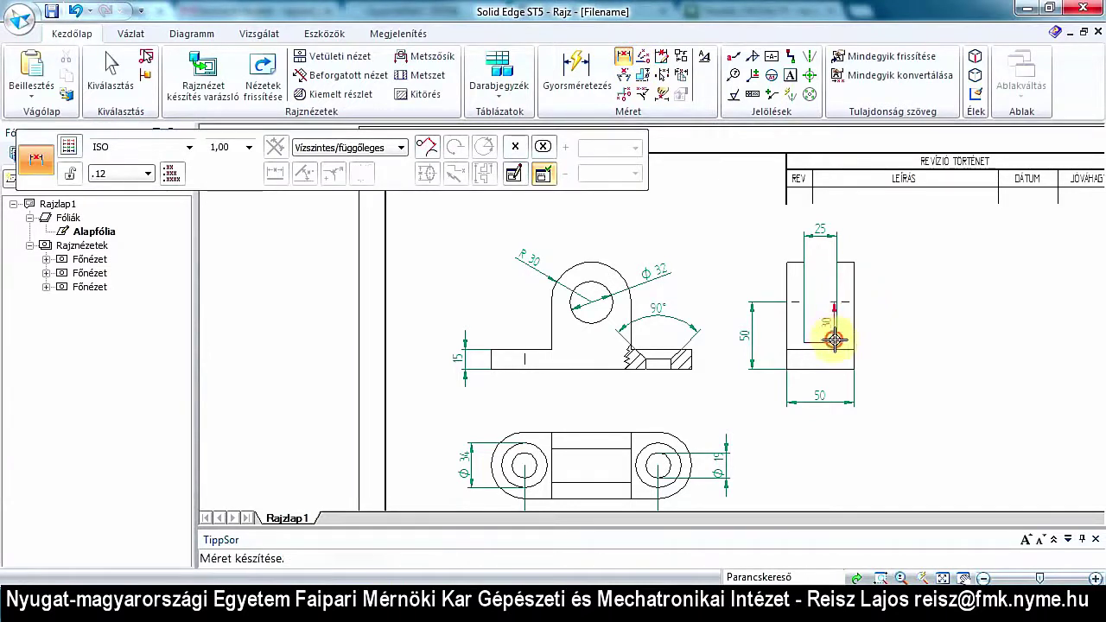
left_click(887, 321)
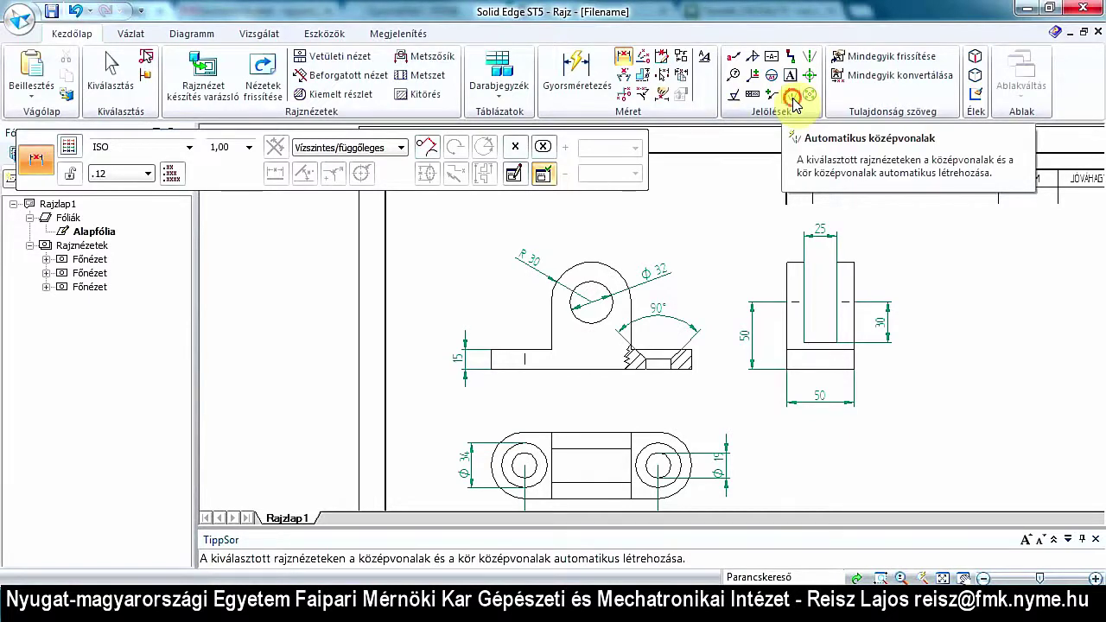
Apply automatic centrelines, adding a vertical centre line at the front view's left base hole.
left_click(794, 100)
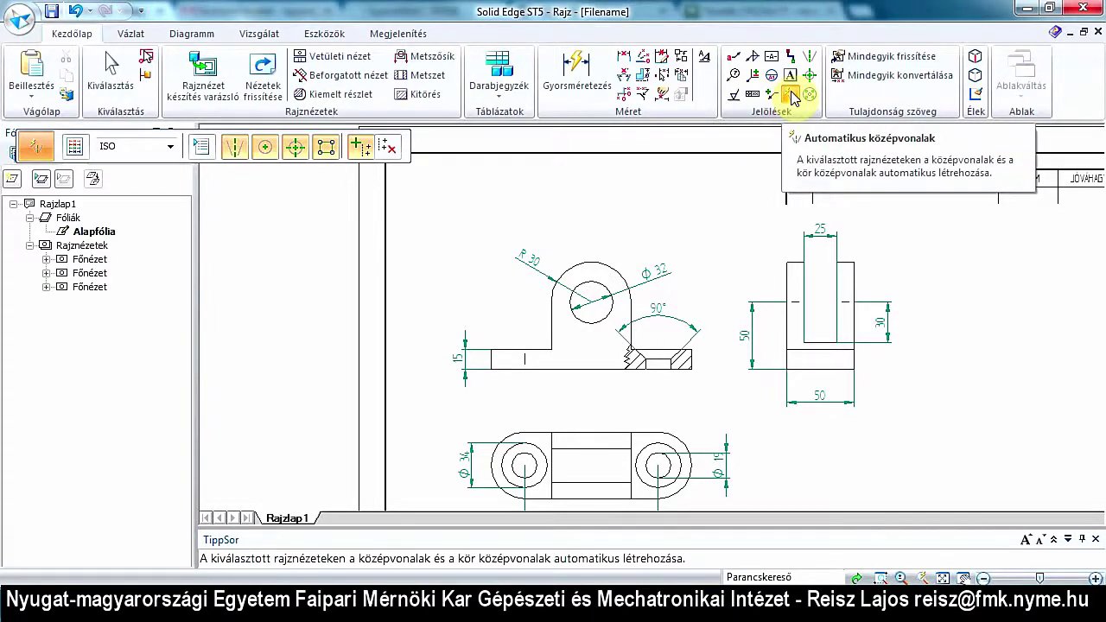
left_click(792, 95)
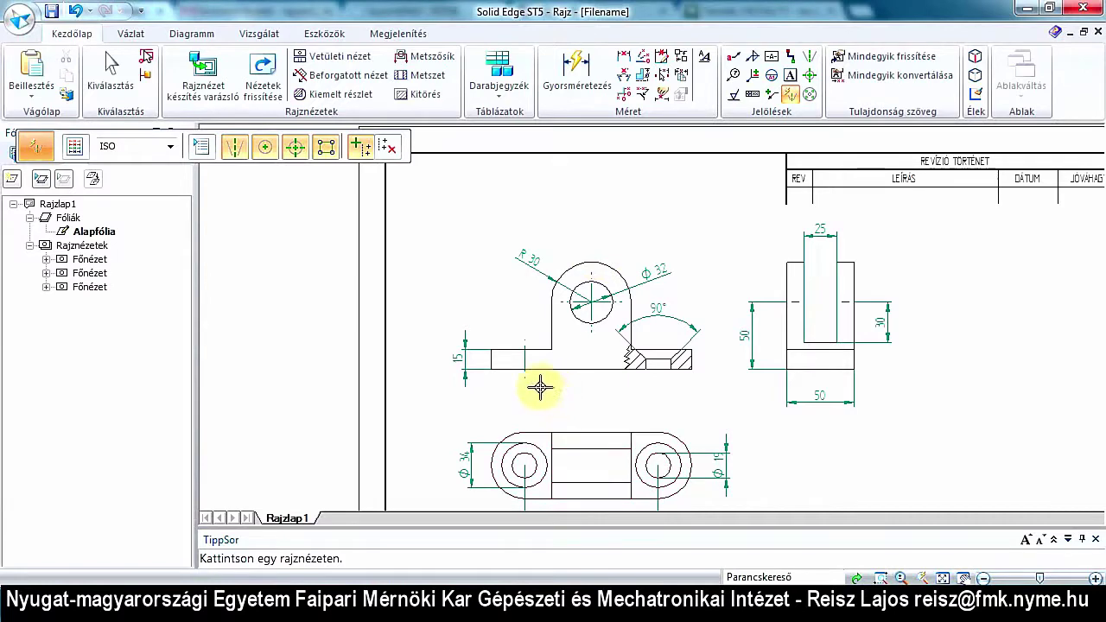
scroll(538, 385, "up", 1)
scroll(536, 386, "up", 2)
scroll(527, 384, "up", 1)
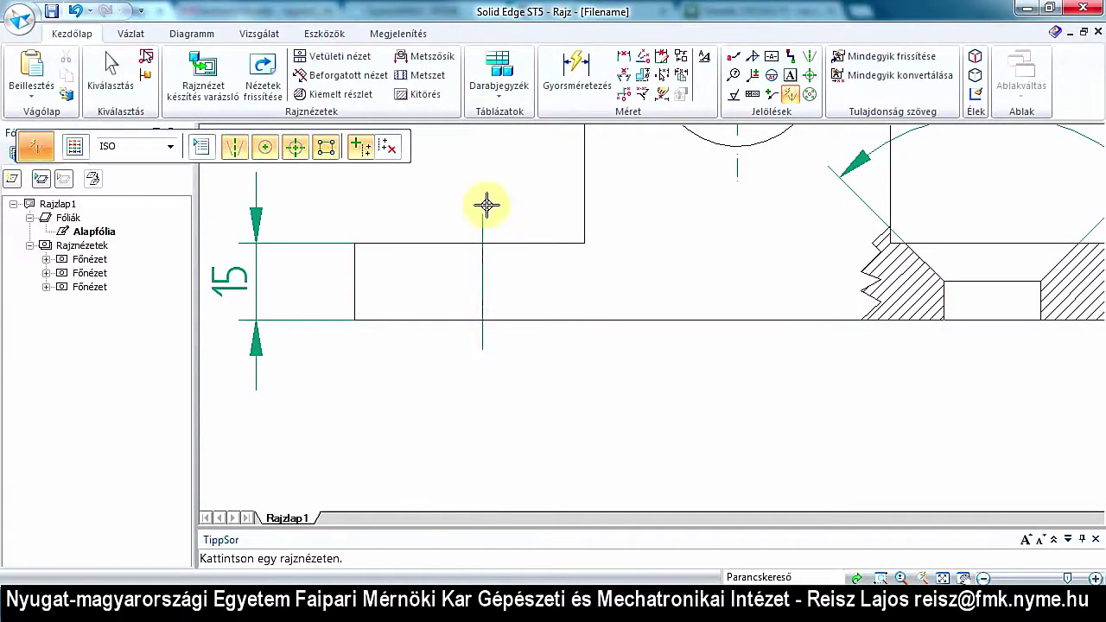
scroll(463, 386, "down", 2)
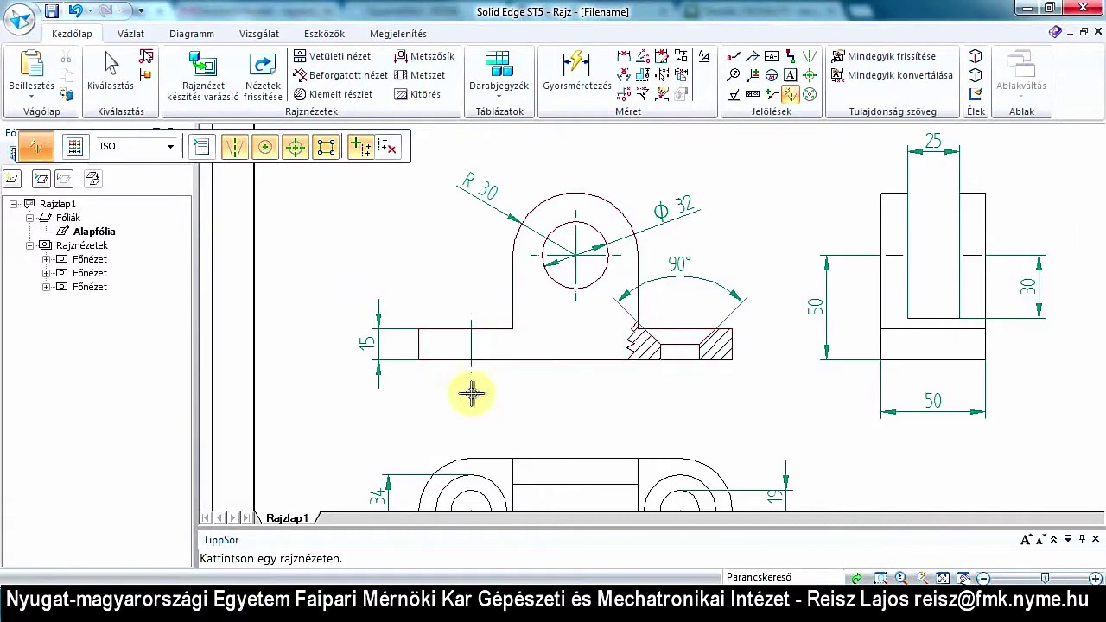
scroll(568, 247, "down", 1)
scroll(568, 248, "down", 1)
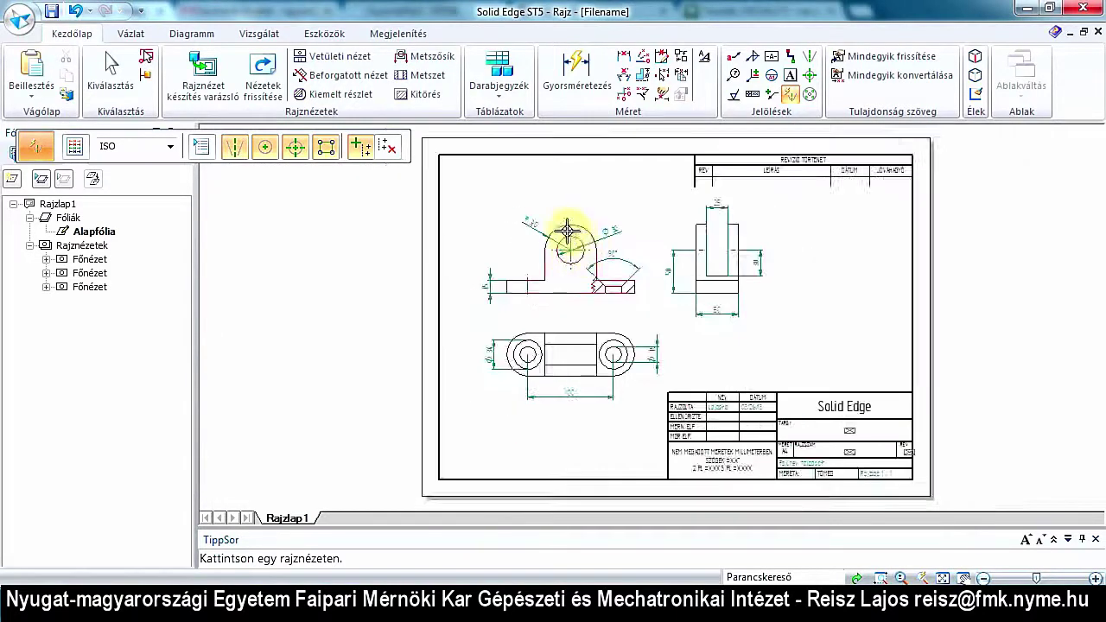
scroll(564, 238, "up", 2)
scroll(566, 242, "up", 3)
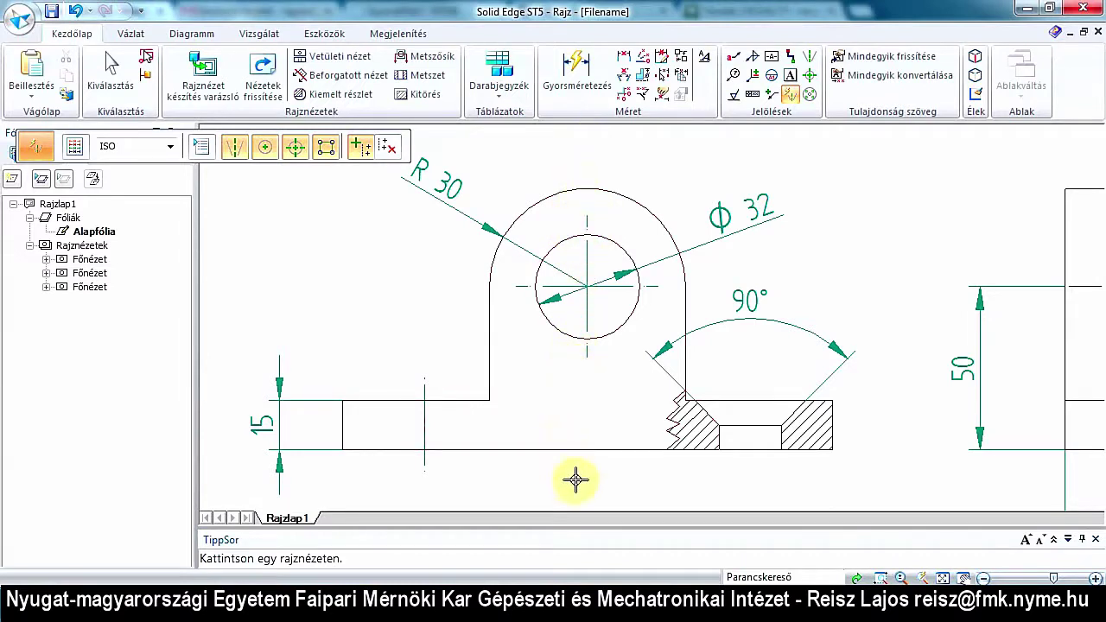
key("Escape")
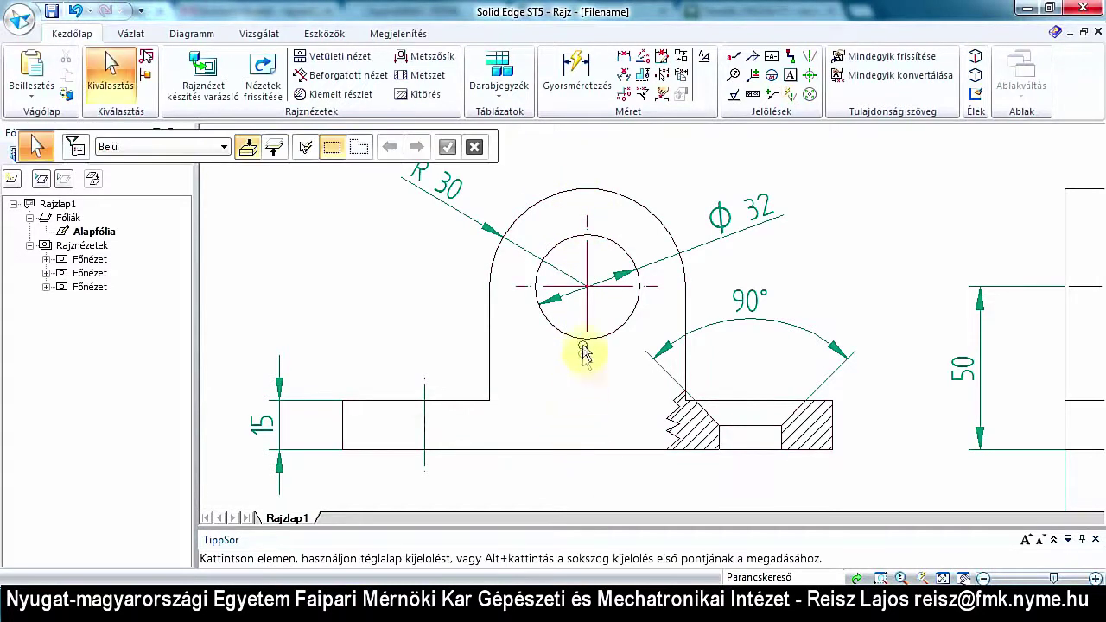
left_click(90, 78)
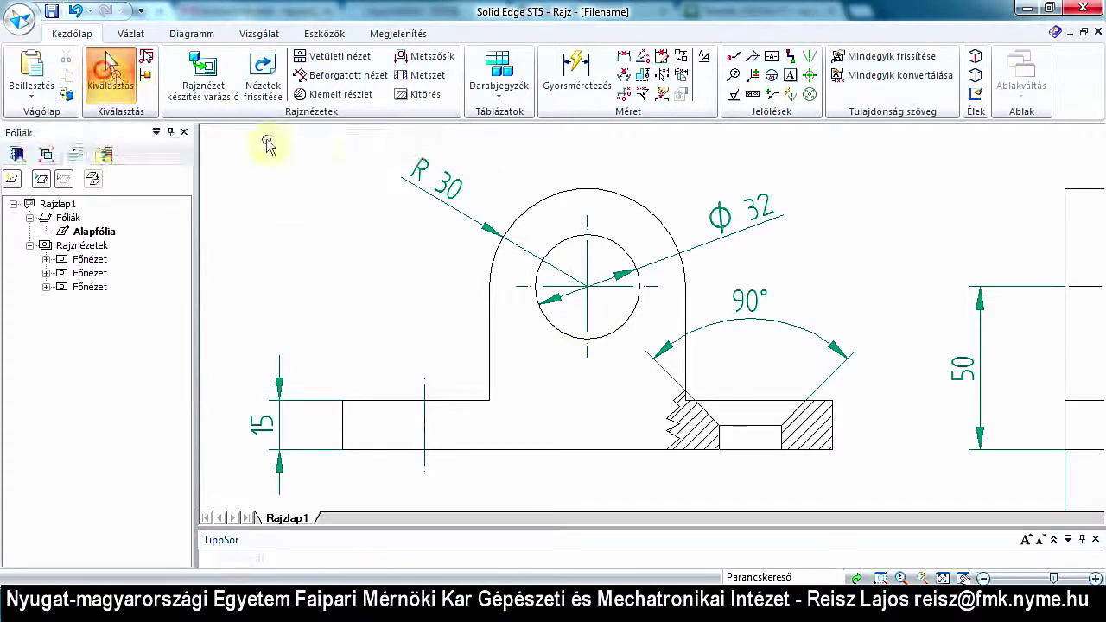
left_click(586, 322)
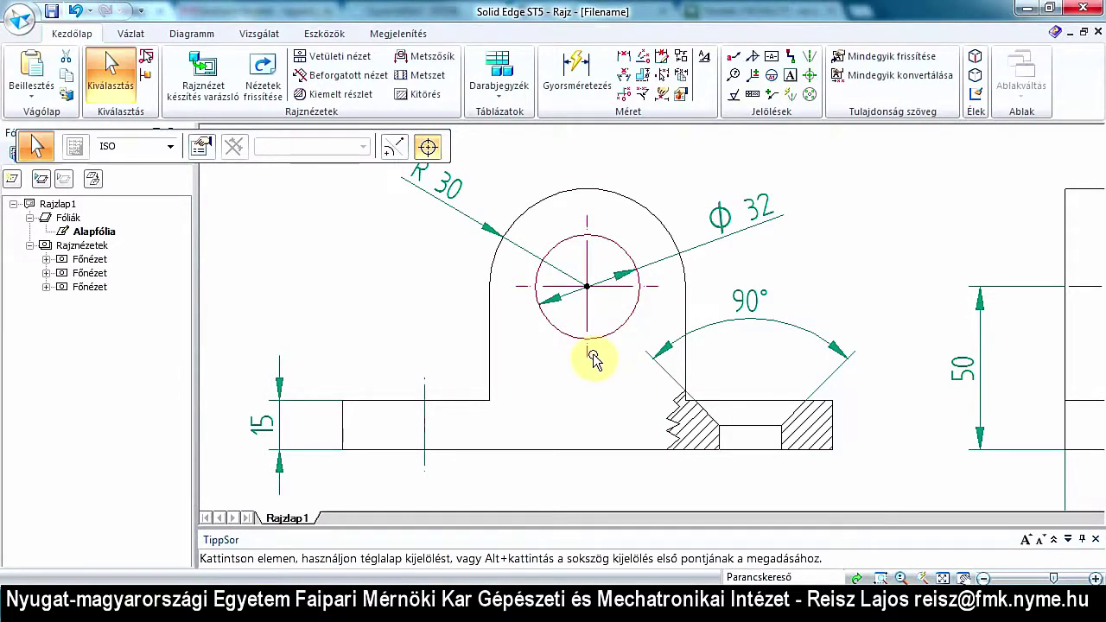
key("Escape")
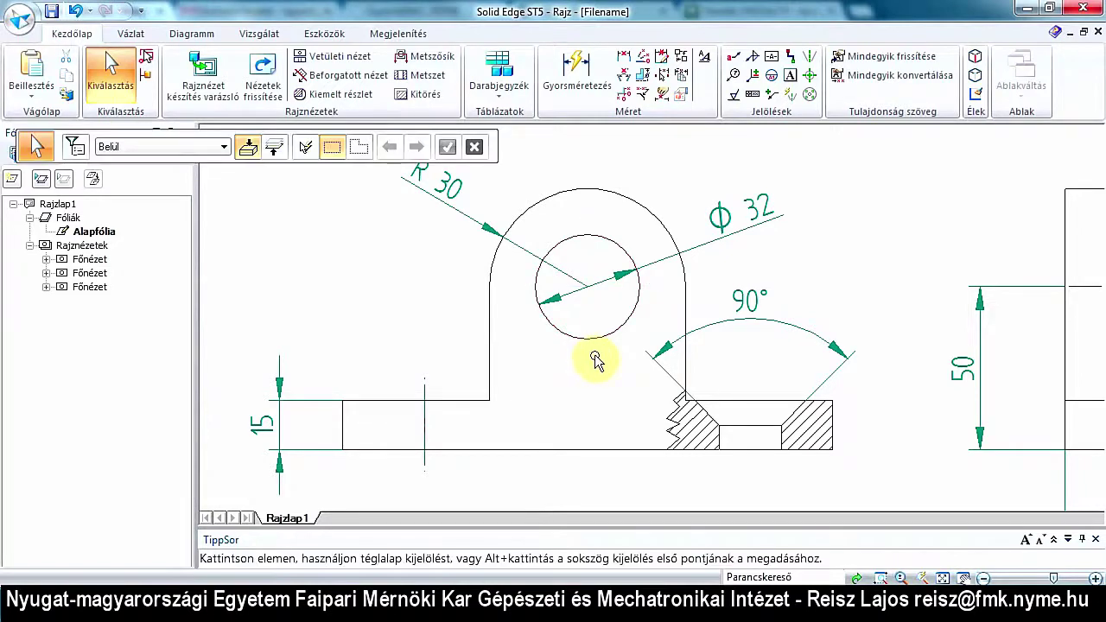
scroll(631, 261, "down", 1)
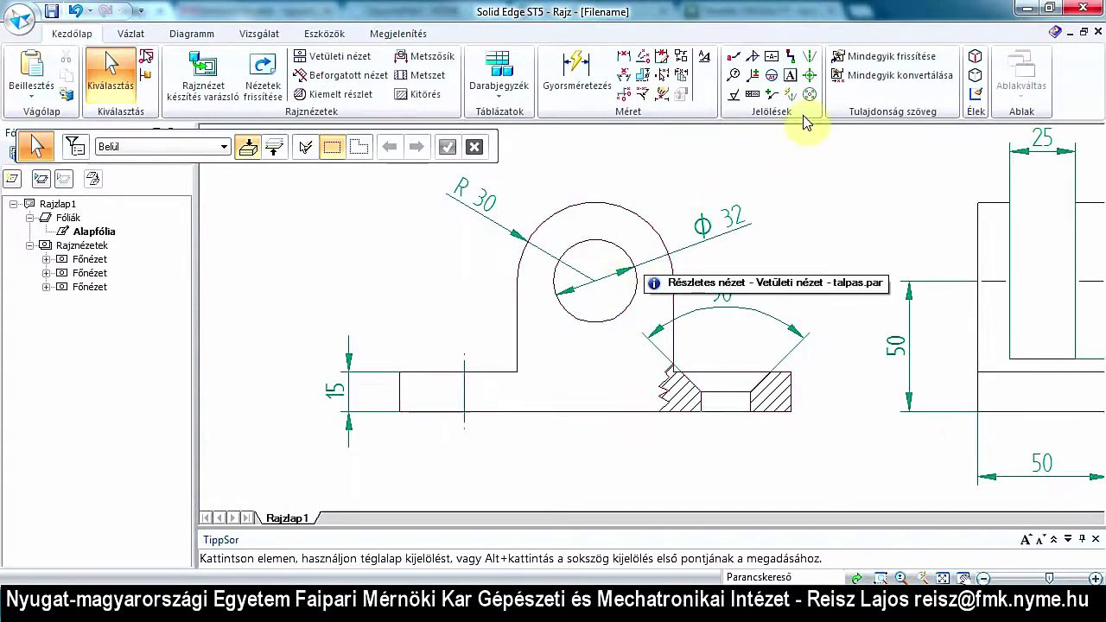
left_click(811, 60)
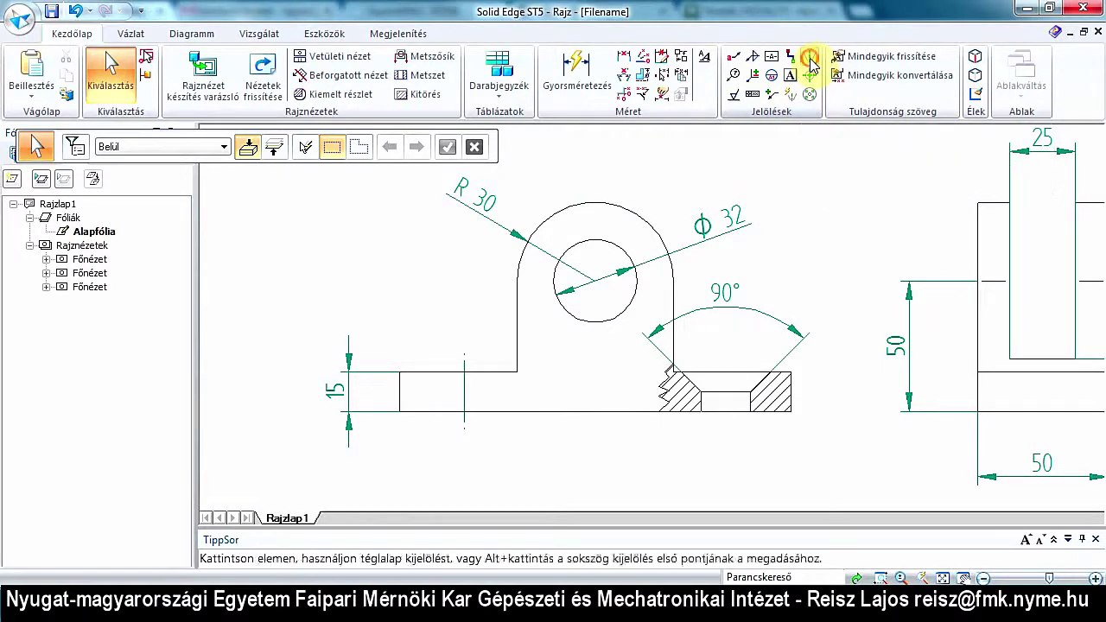
left_click(596, 203)
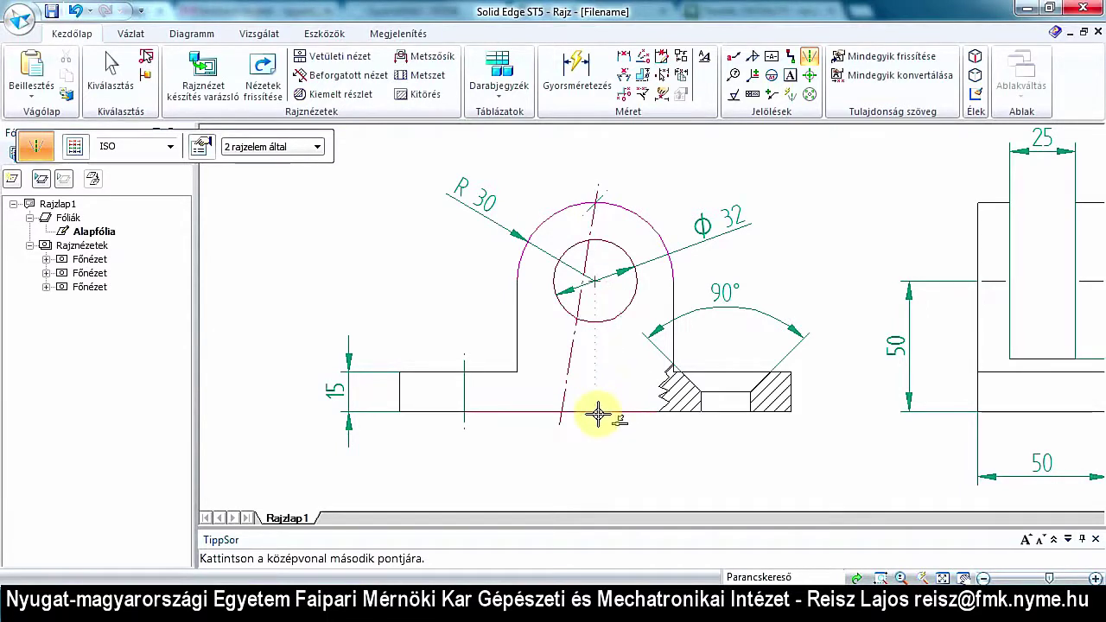
left_click(598, 414)
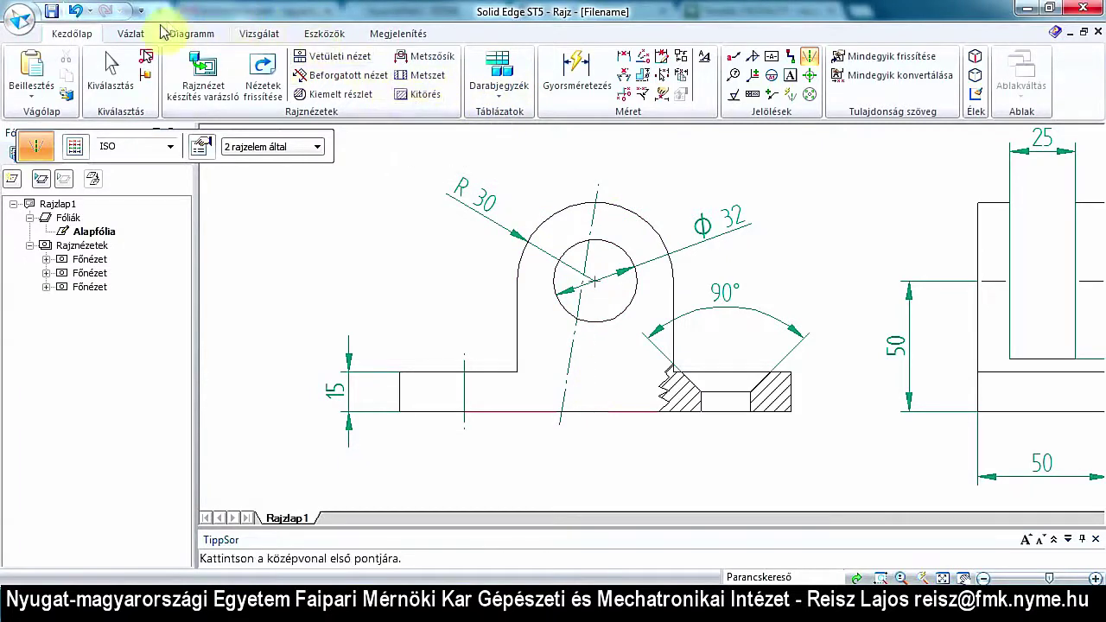
left_click(131, 33)
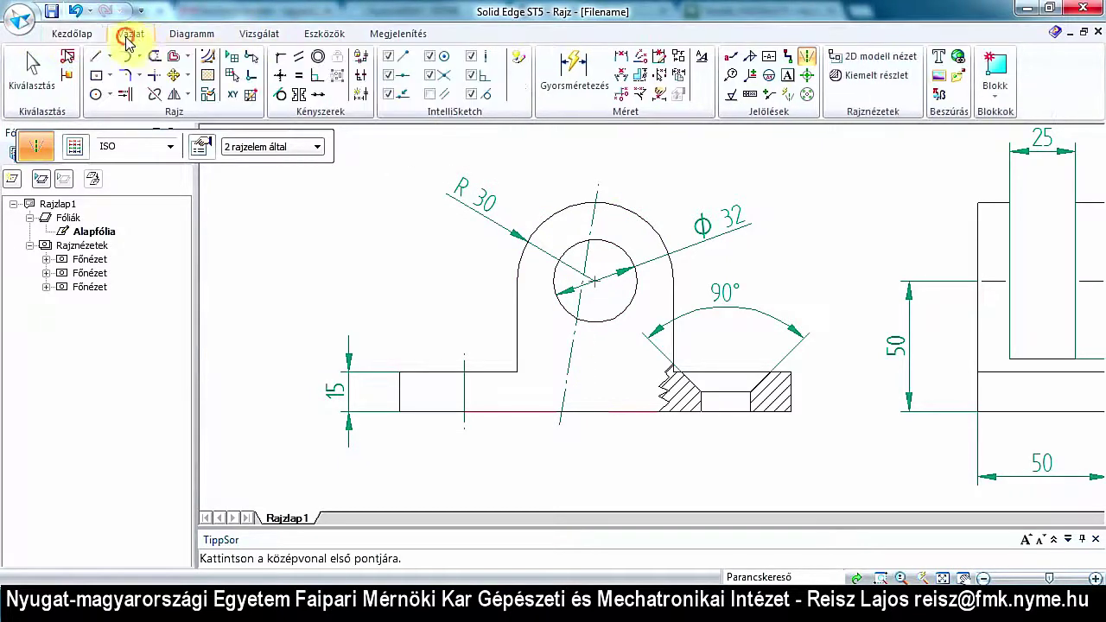
left_click(281, 75)
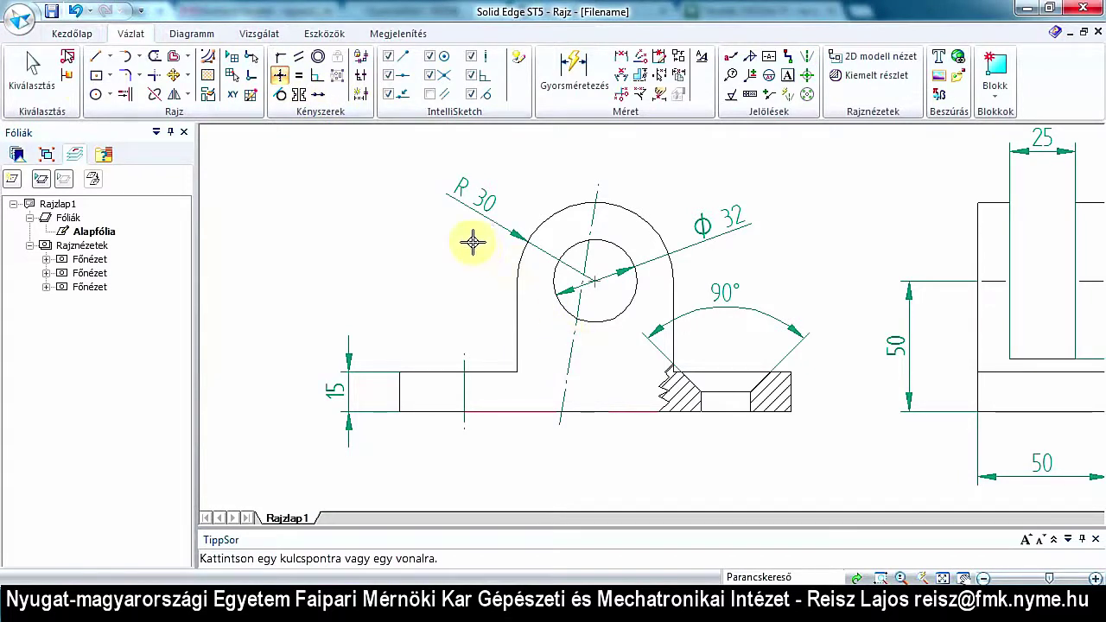
key("Escape")
left_click(572, 358)
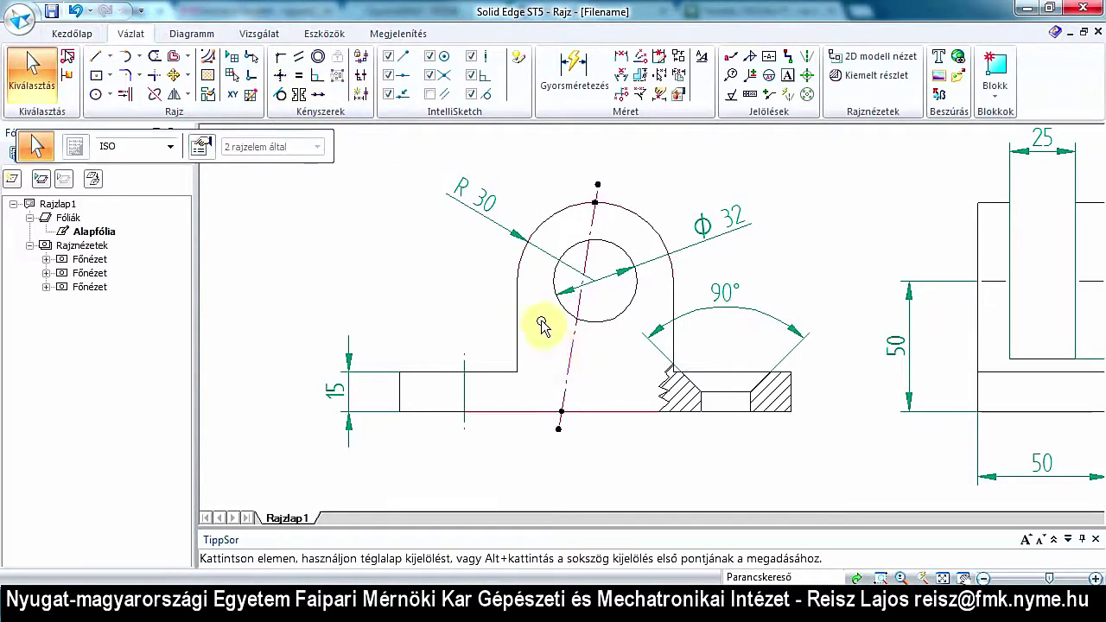
key("Delete")
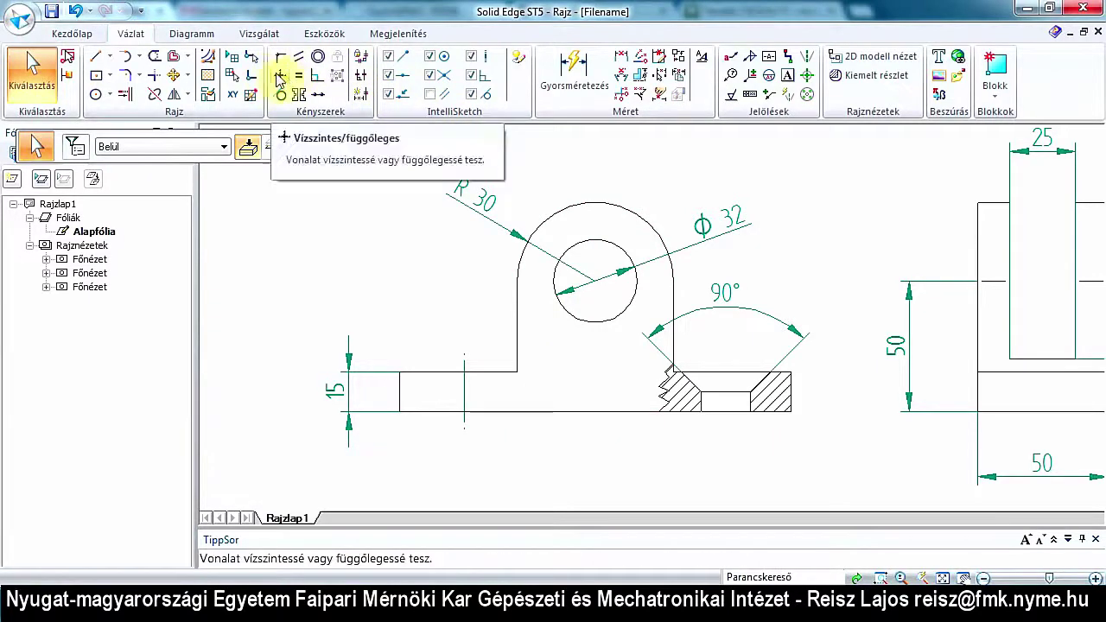
Draw a vertical centreline through the Φ32 hole, from the arc top down past the base edge.
left_click(72, 33)
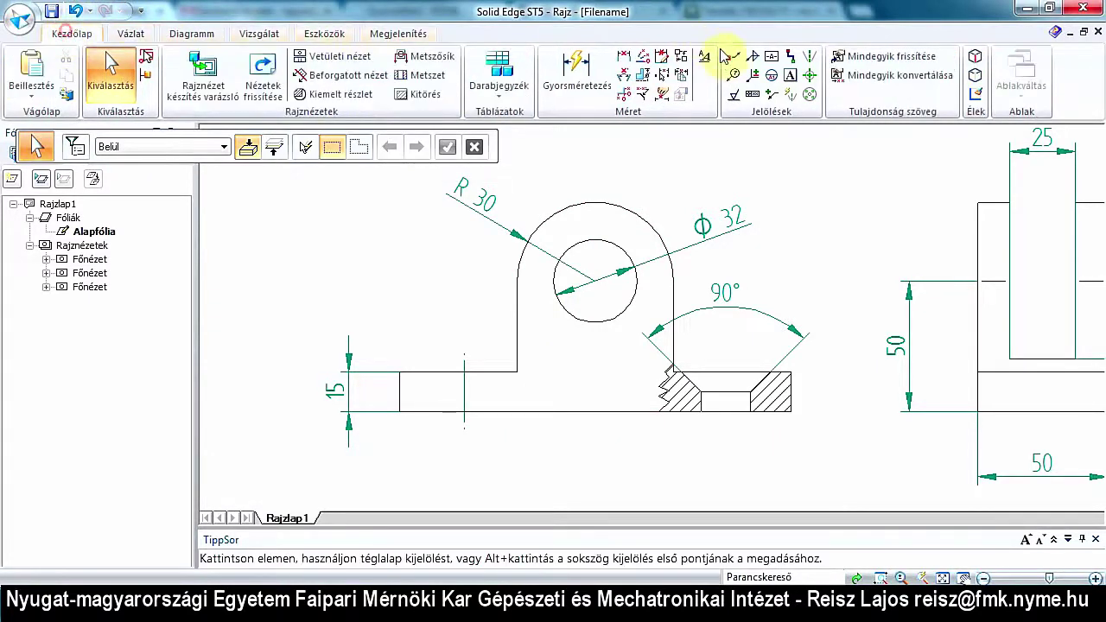
left_click(809, 56)
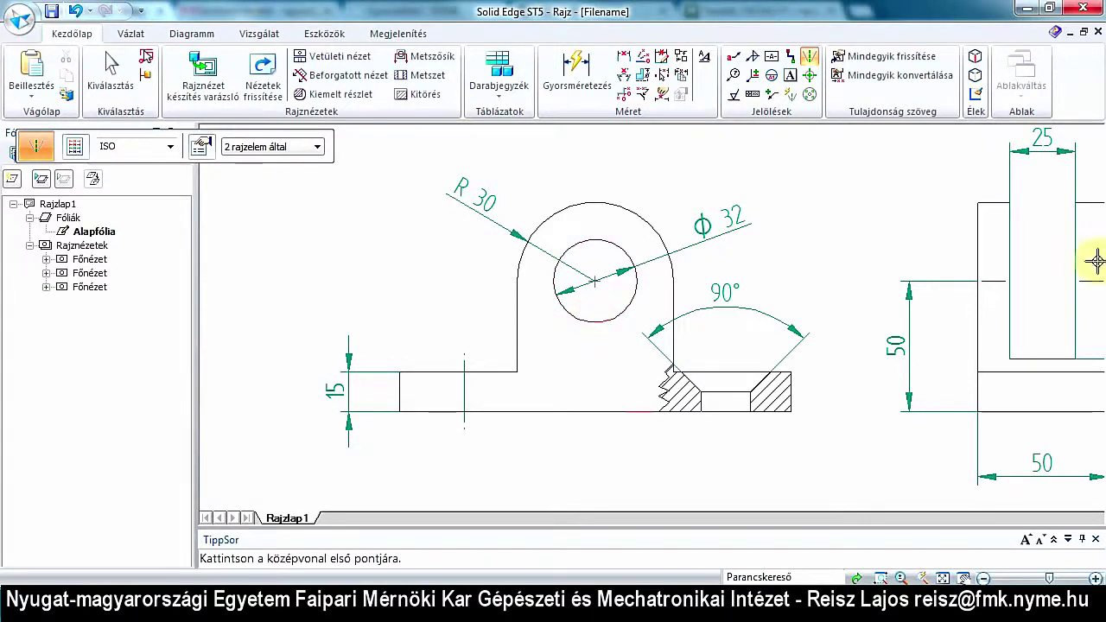
left_click(810, 56)
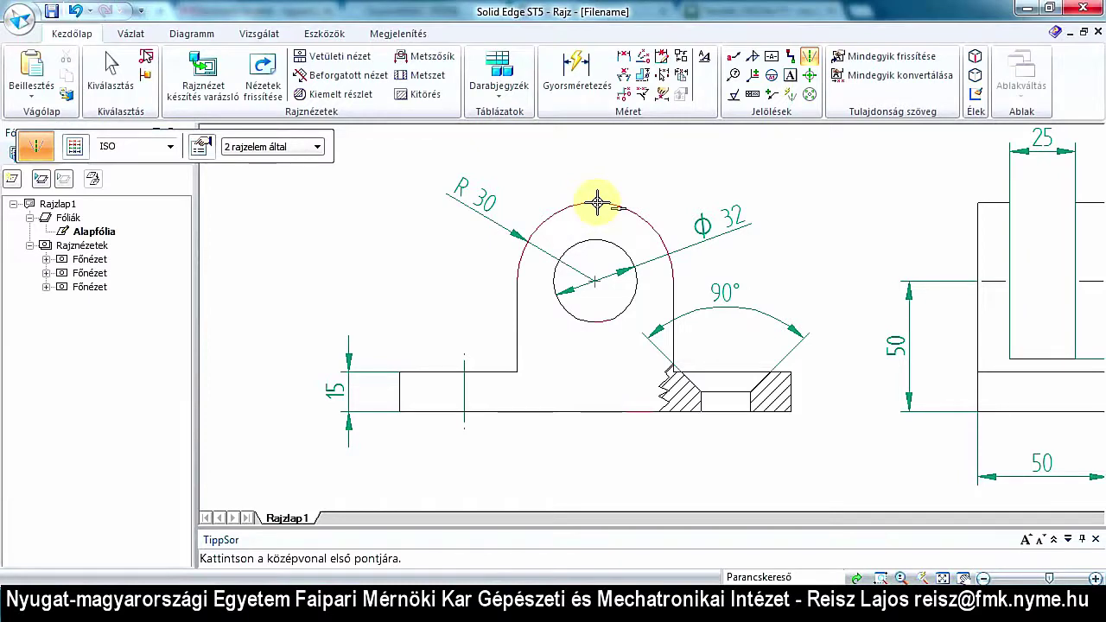
left_click(597, 202)
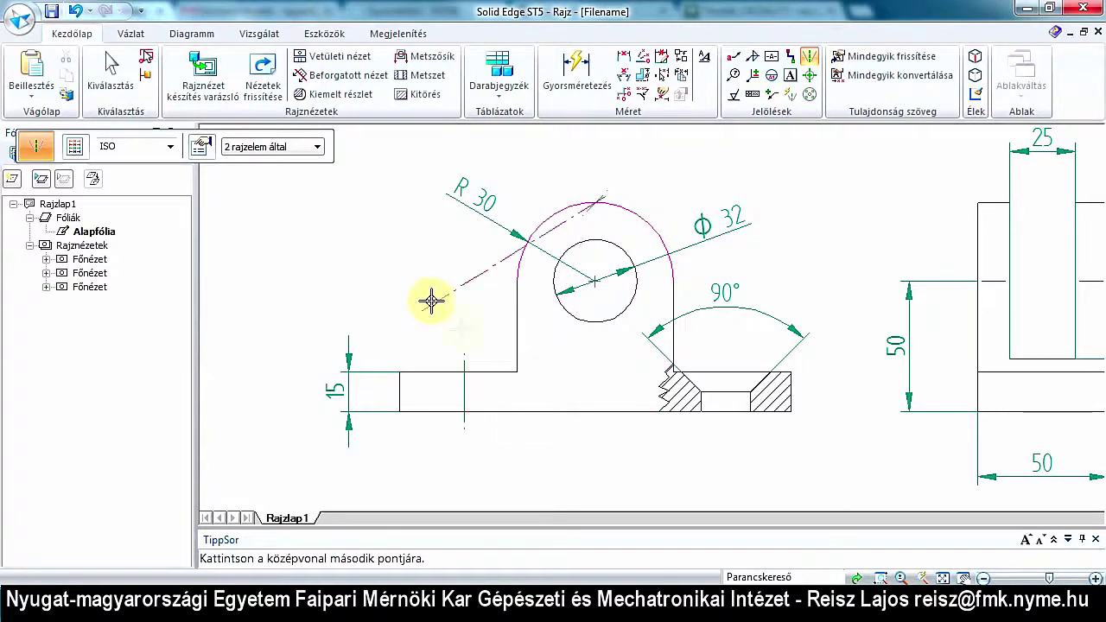
left_click(591, 419)
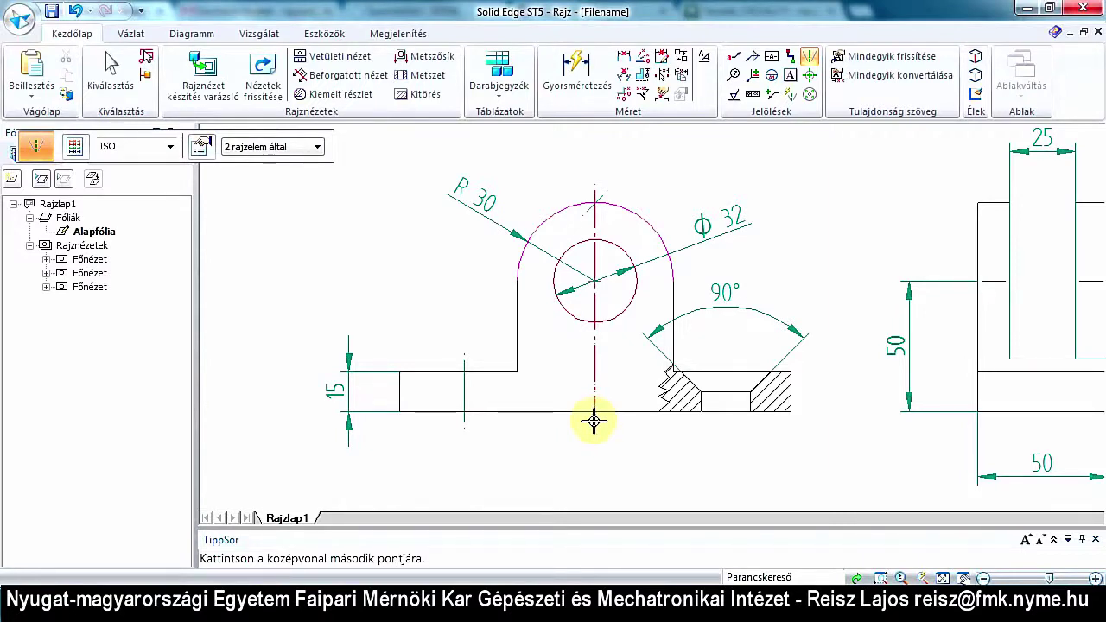
left_click(594, 423)
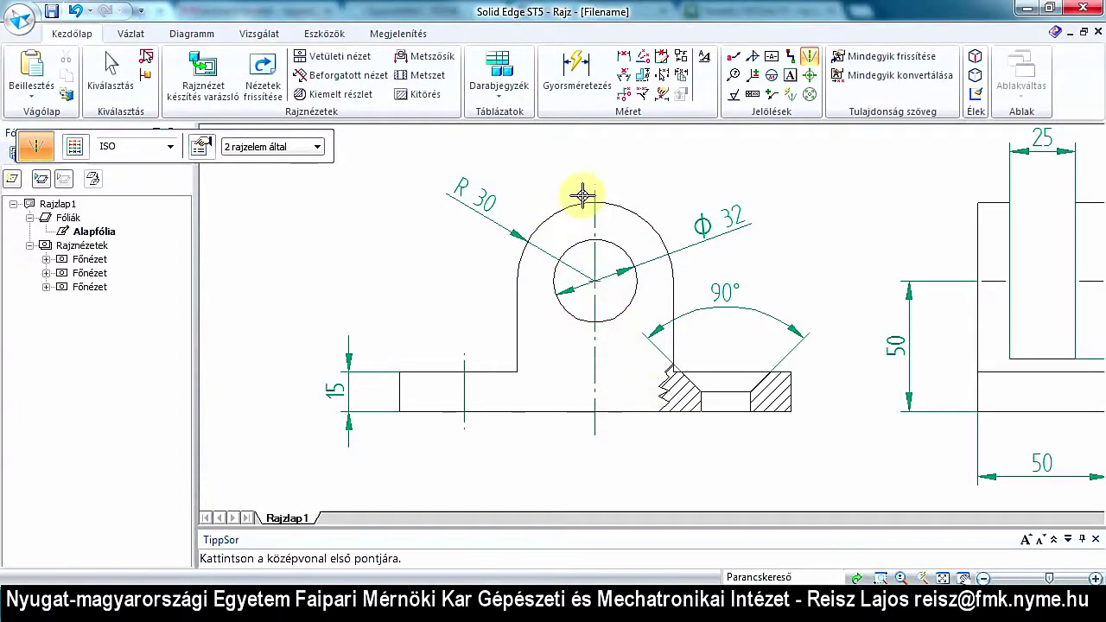
scroll(585, 200, "down", 3)
scroll(585, 201, "up", 2)
scroll(578, 180, "up", 1)
scroll(588, 188, "up", 1)
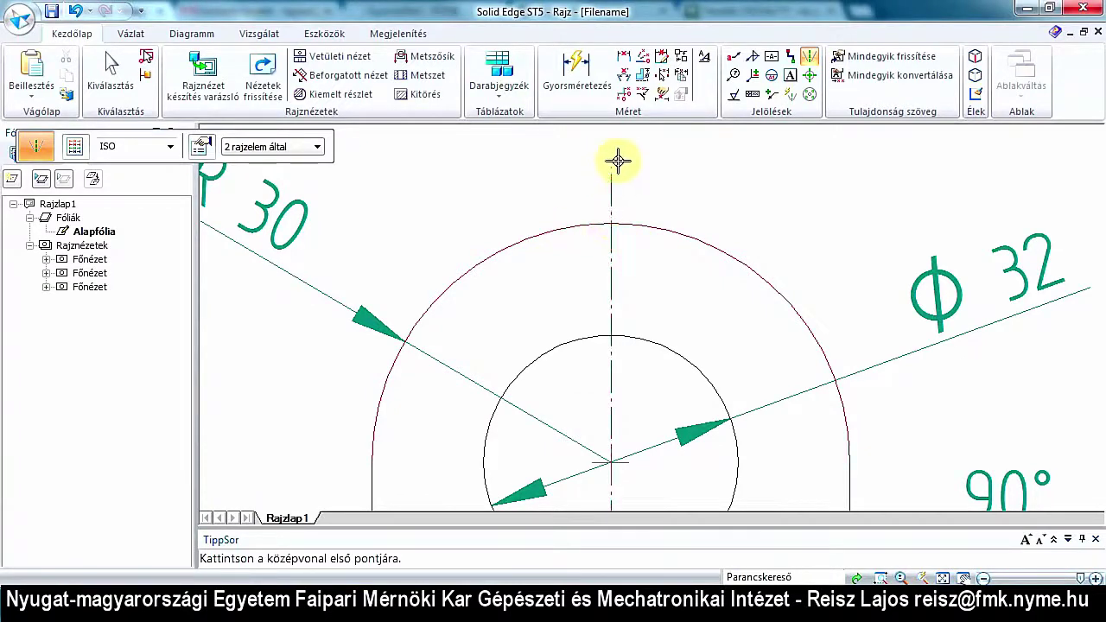
scroll(632, 169, "up", 2)
scroll(632, 169, "down", 2)
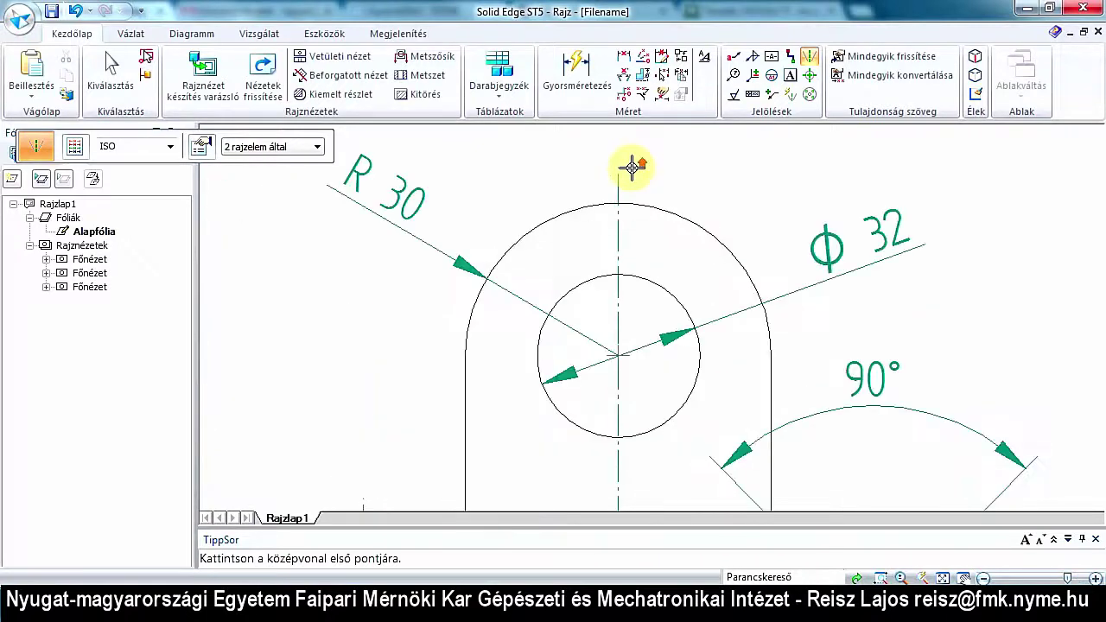
scroll(635, 168, "down", 1)
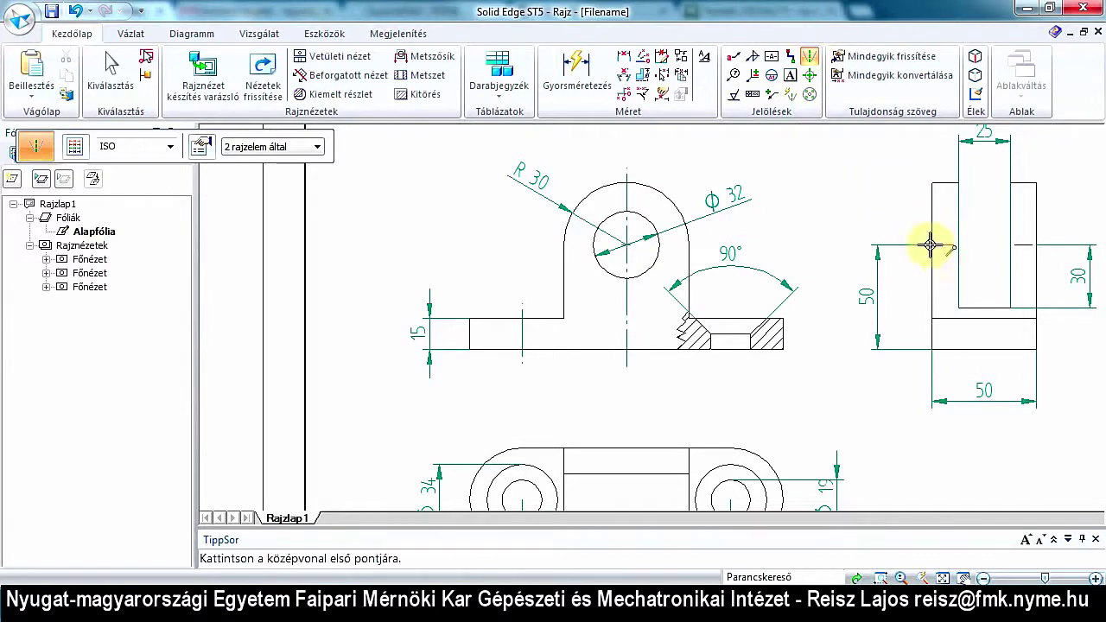
Add a horizontal centreline at hole height and a vertical centreline through the side view's upright.
left_click(932, 246)
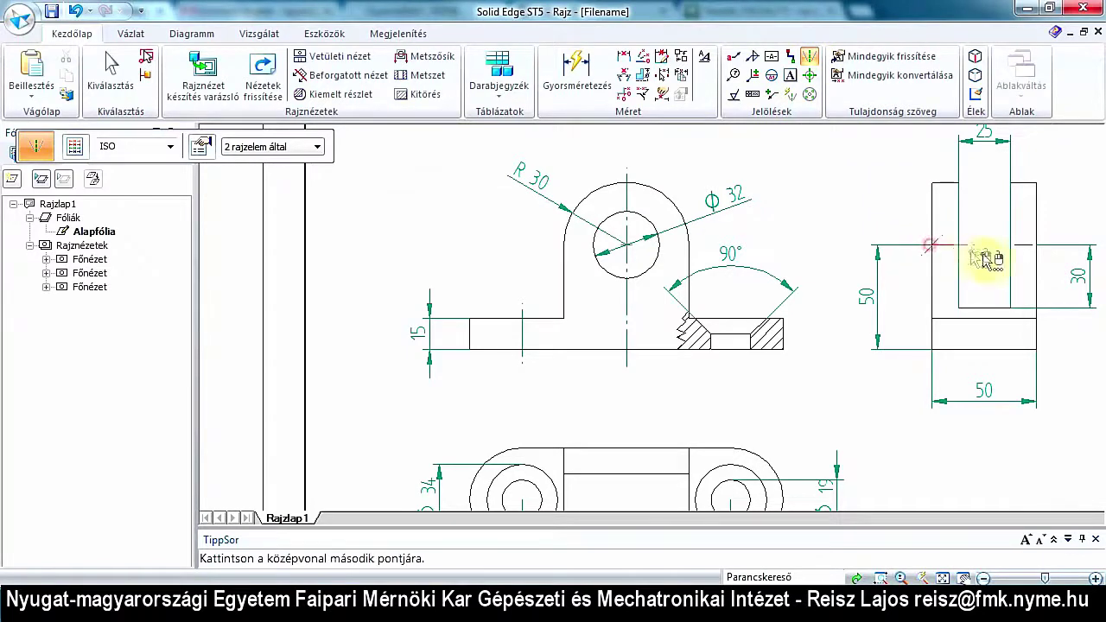
left_click(1042, 247)
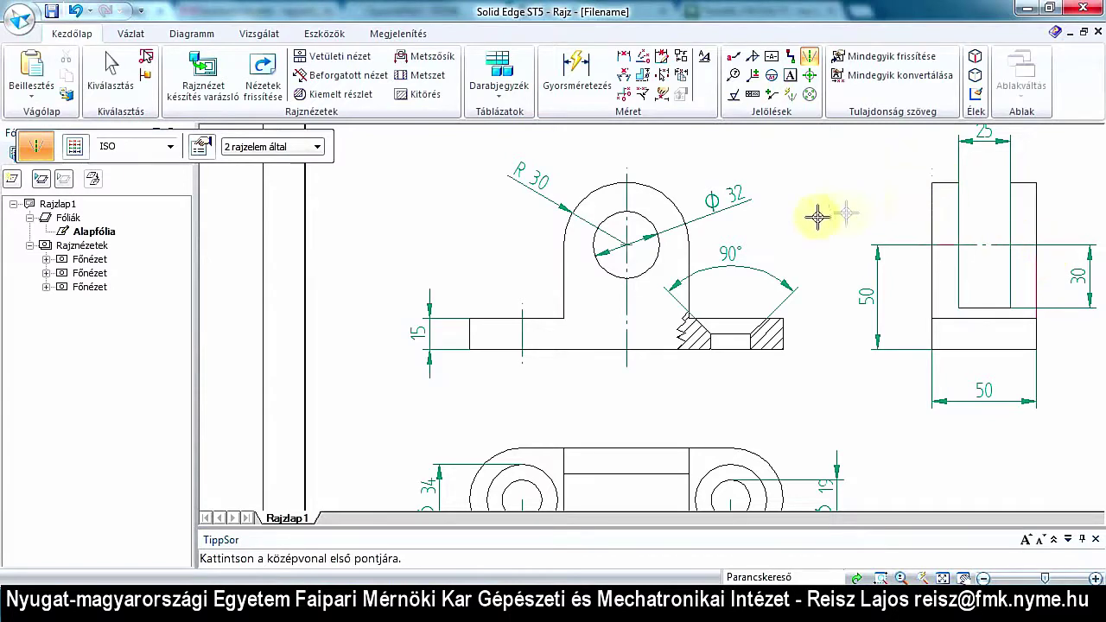
scroll(791, 230, "up", 2)
scroll(808, 233, "down", 2)
scroll(993, 222, "up", 2)
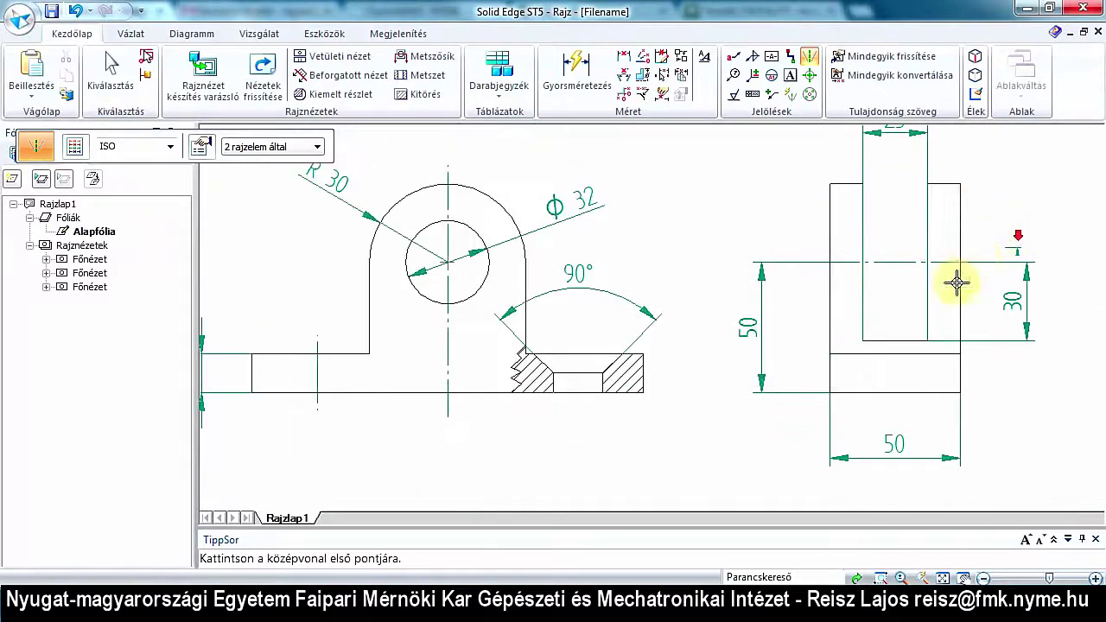
left_click(899, 394)
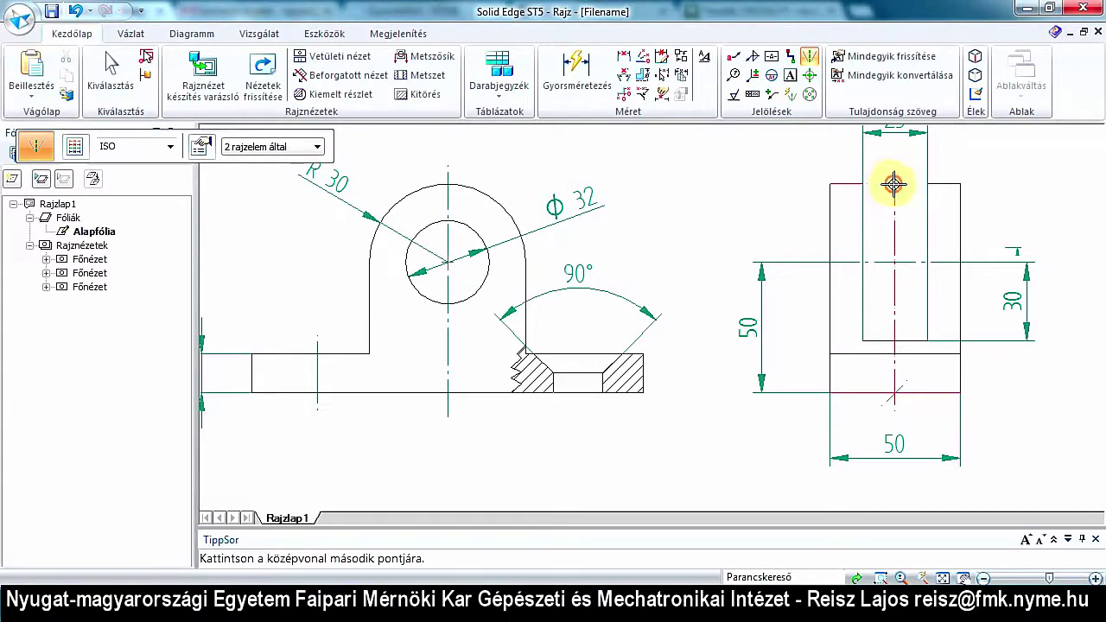
left_click(893, 184)
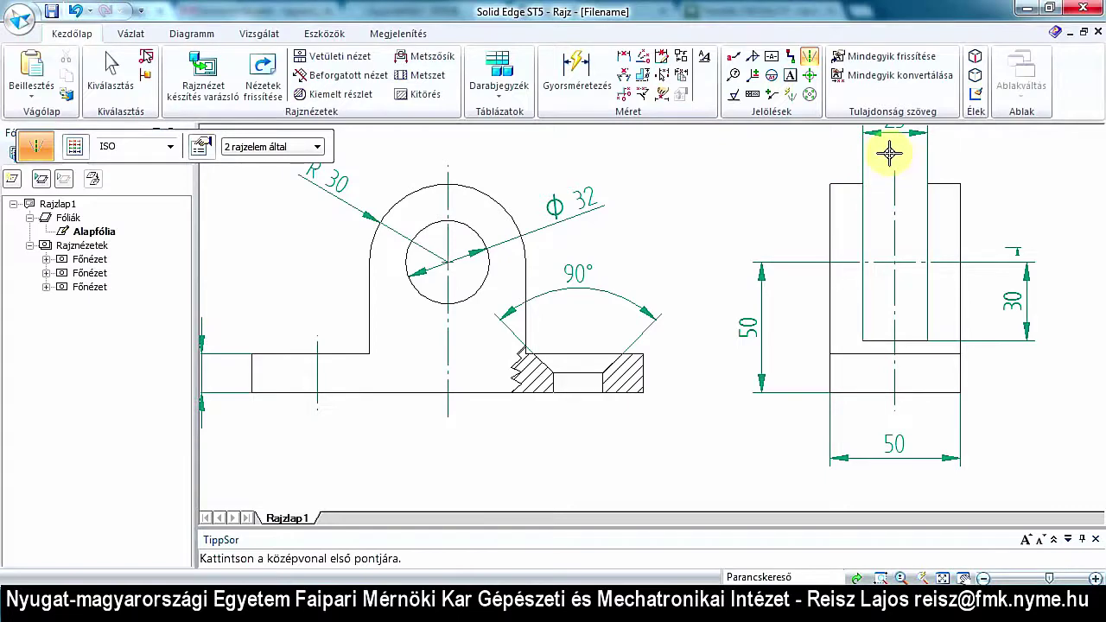
scroll(916, 156, "up", 1)
scroll(920, 159, "down", 2)
Draw a centreline through the left and right boss circles of the lower view.
scroll(865, 199, "down", 3)
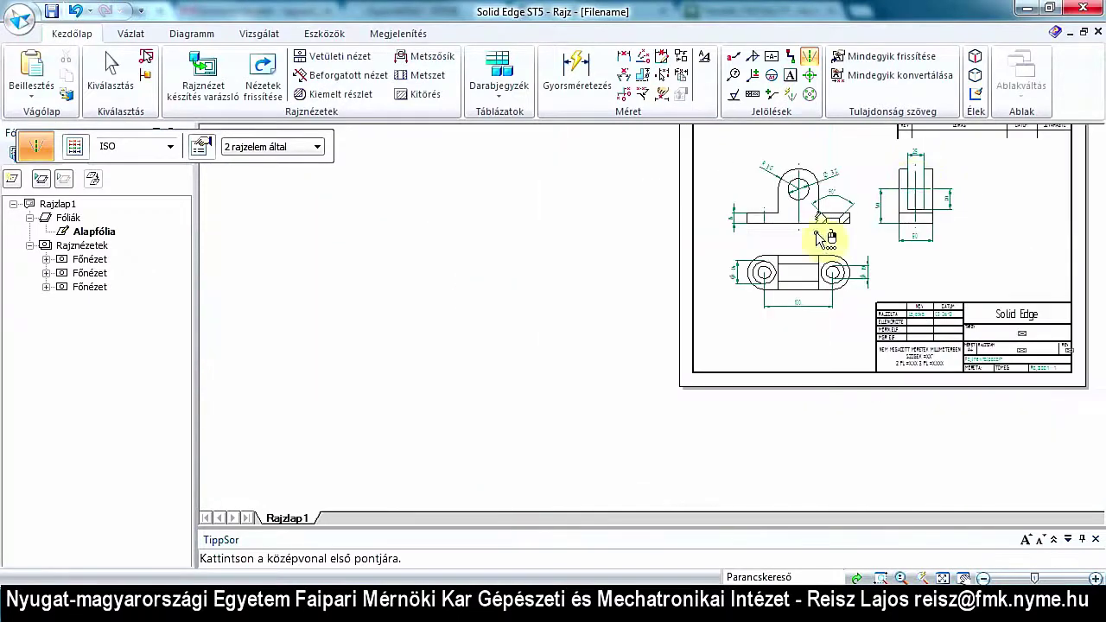
scroll(787, 252, "up", 2)
scroll(785, 267, "up", 2)
scroll(657, 318, "up", 1)
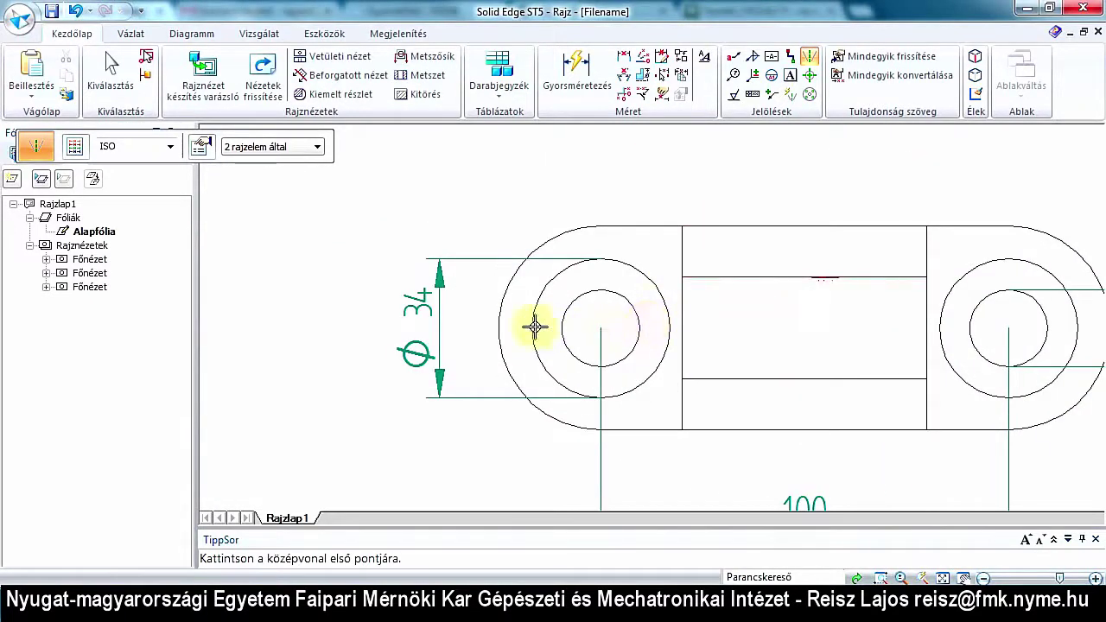
left_click(497, 330)
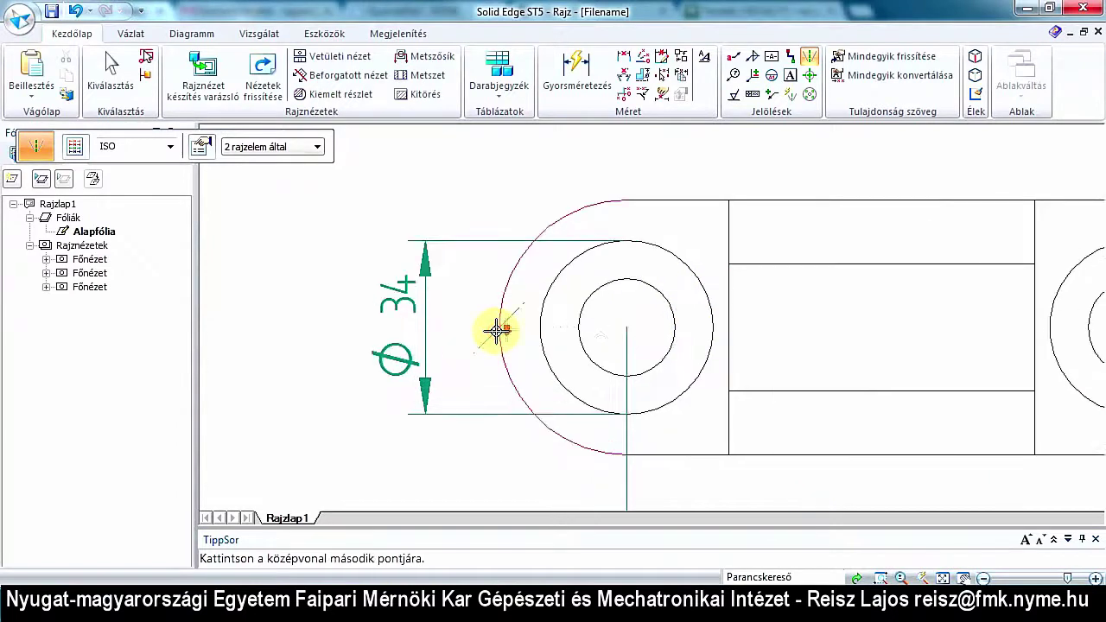
scroll(618, 321, "down", 2)
scroll(691, 324, "down", 1)
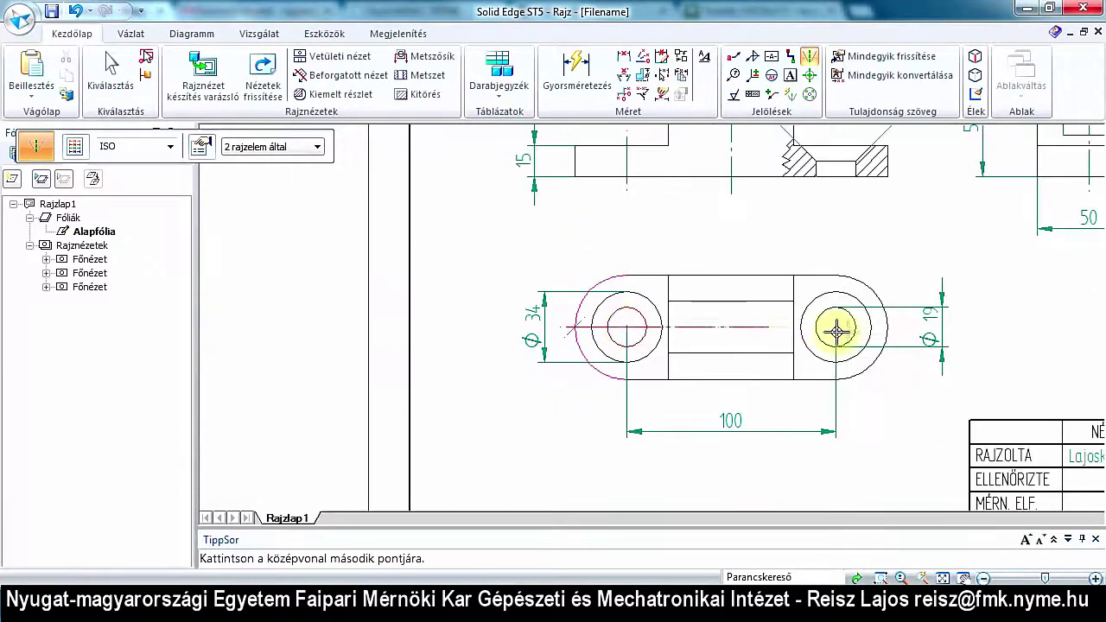
left_click(888, 331)
Add a vertical centreline across the middle section of the lower view.
left_click(732, 277)
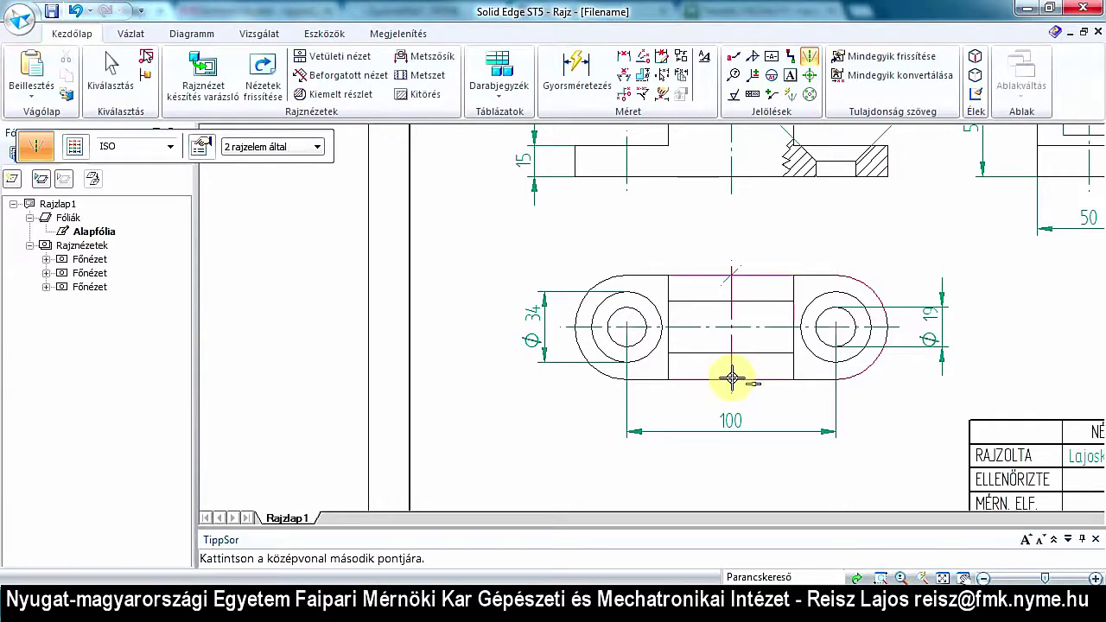
left_click(732, 378)
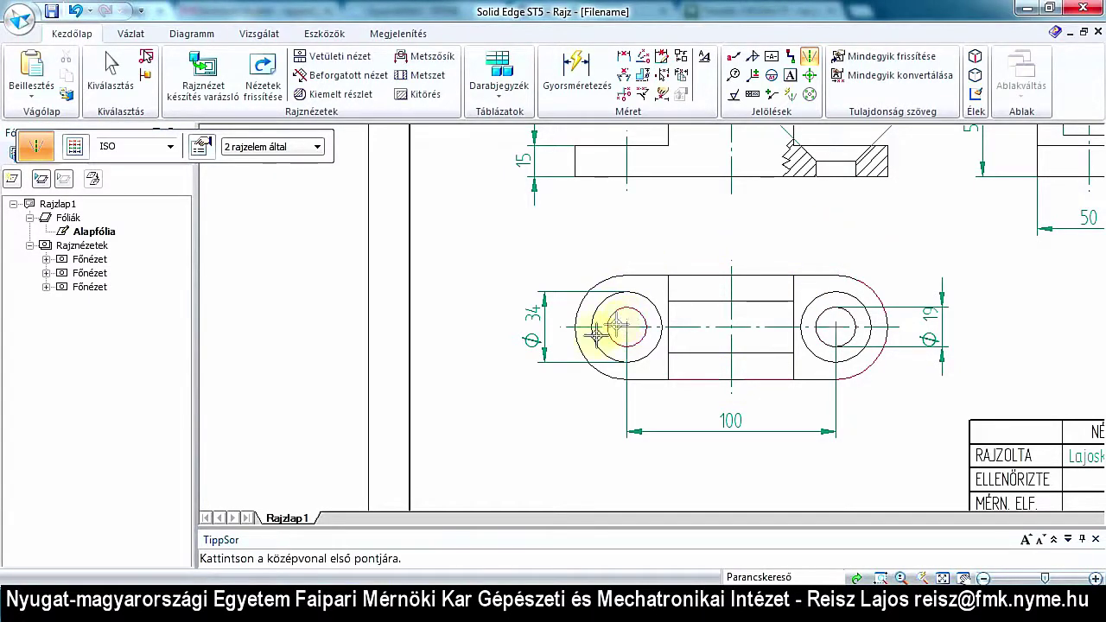
scroll(583, 344, "down", 1)
scroll(576, 349, "up", 5)
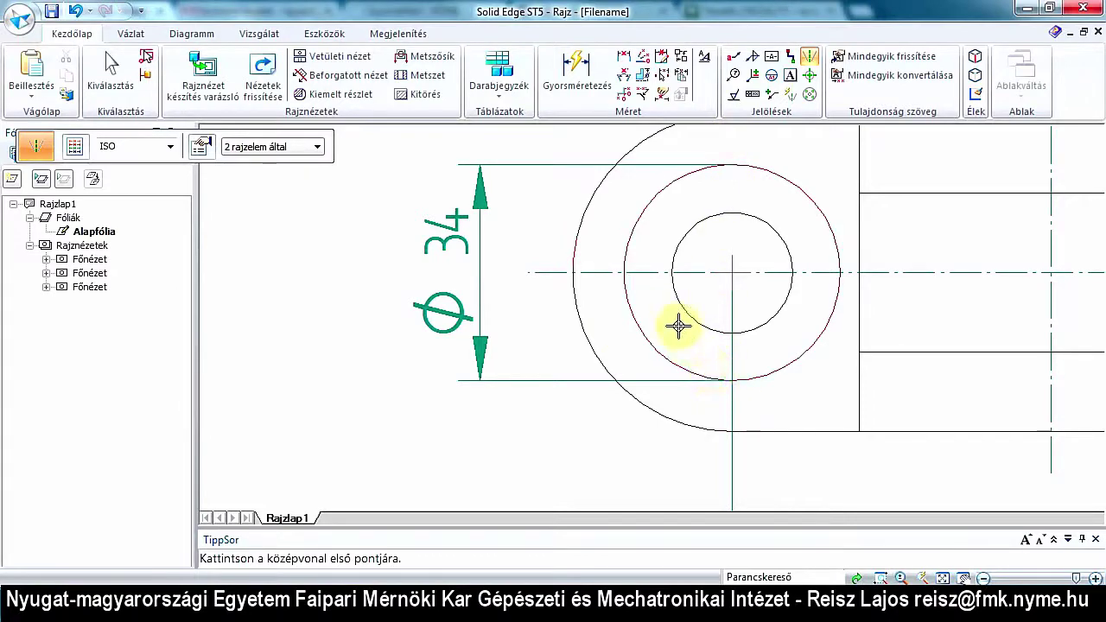
scroll(682, 320, "down", 1)
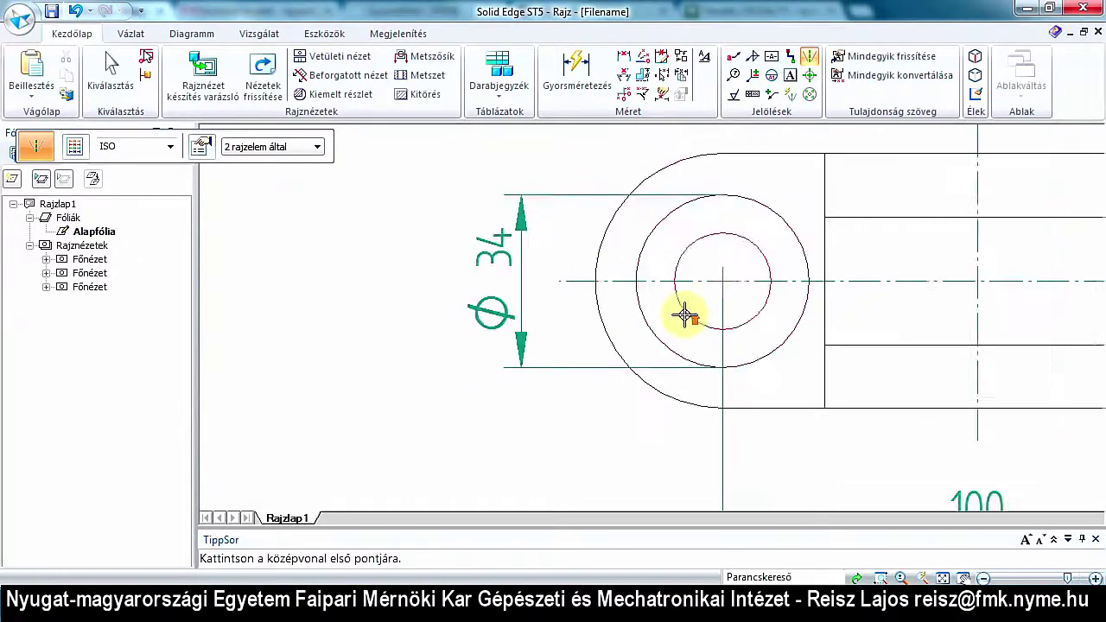
scroll(684, 316, "down", 1)
scroll(686, 311, "down", 1)
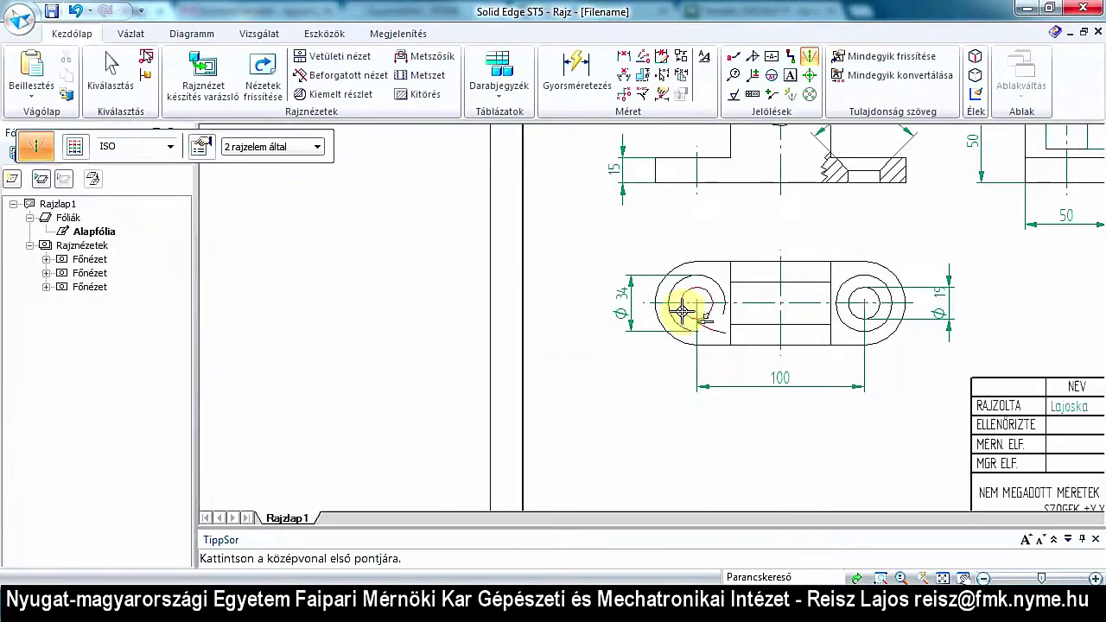
Activate the Circle Centre Mark tool and zoom around the front view's hatched base.
left_click(810, 78)
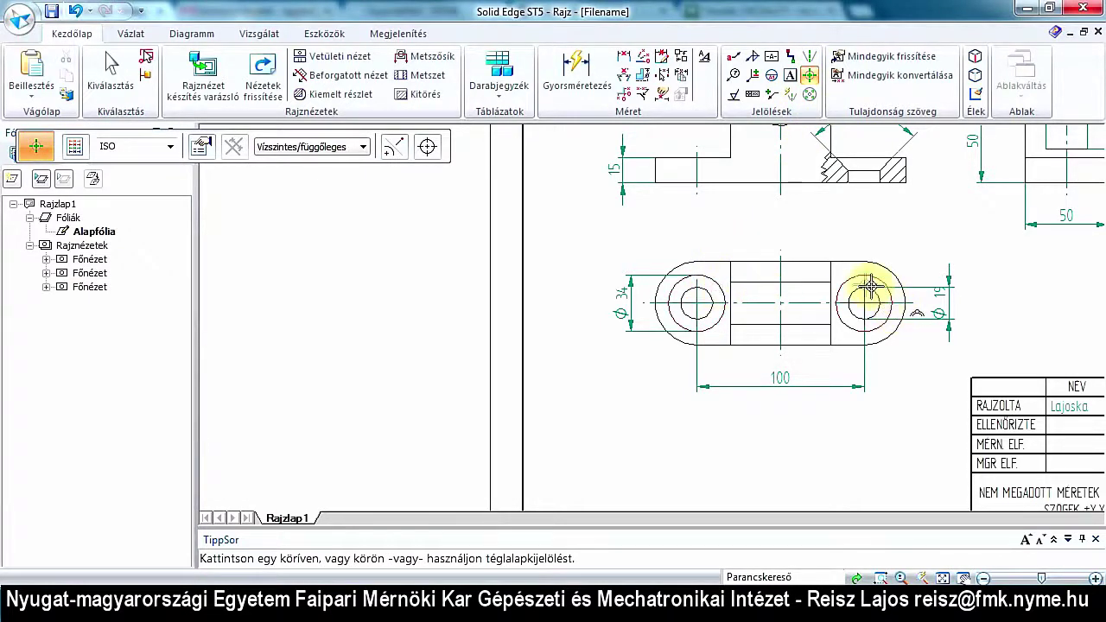
scroll(851, 285, "down", 1)
scroll(815, 363, "down", 3)
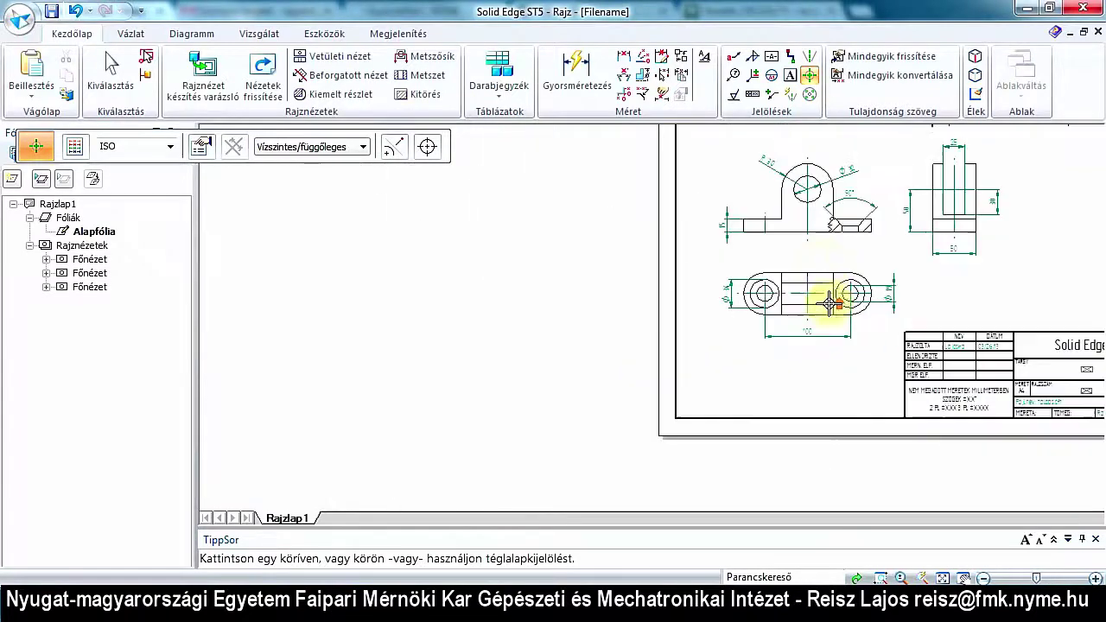
scroll(815, 297, "up", 2)
scroll(814, 235, "up", 2)
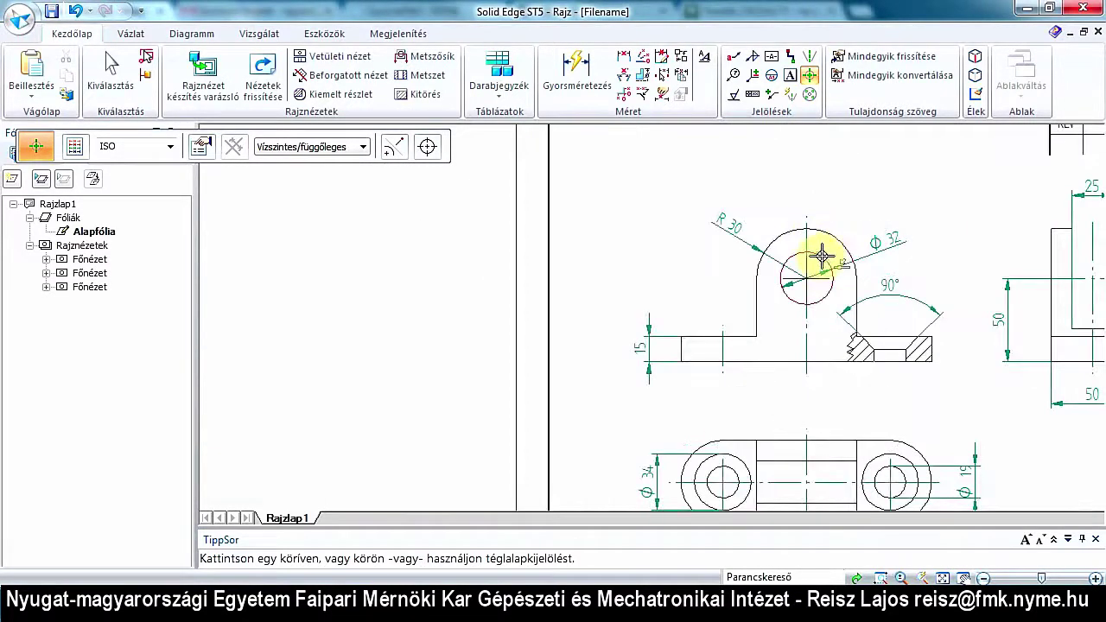
scroll(696, 289, "down", 2)
scroll(822, 296, "up", 2)
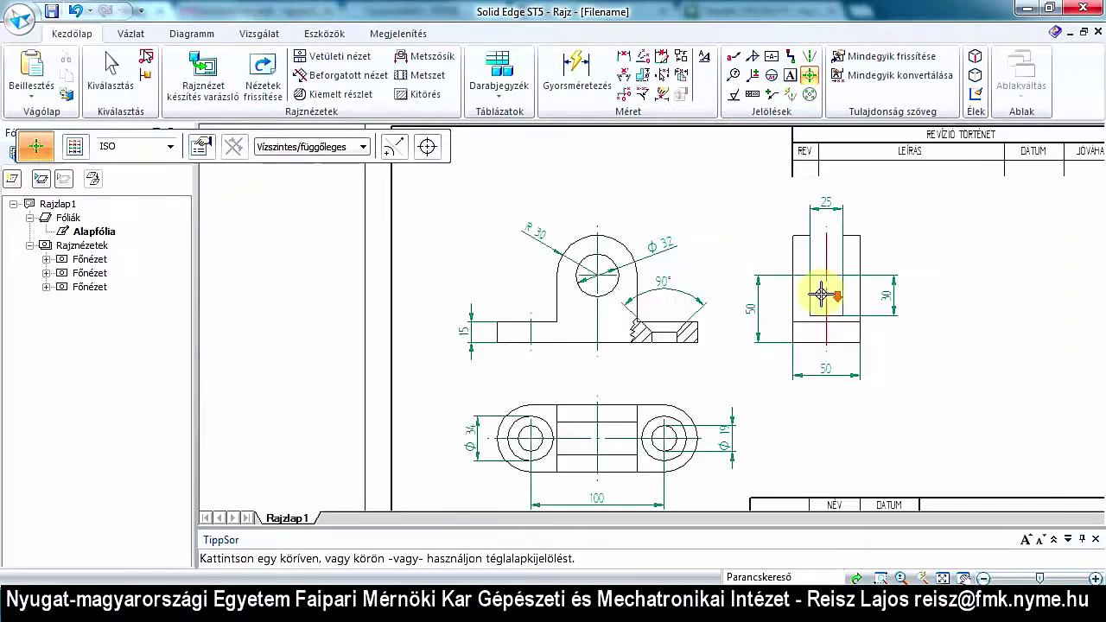
scroll(821, 296, "up", 2)
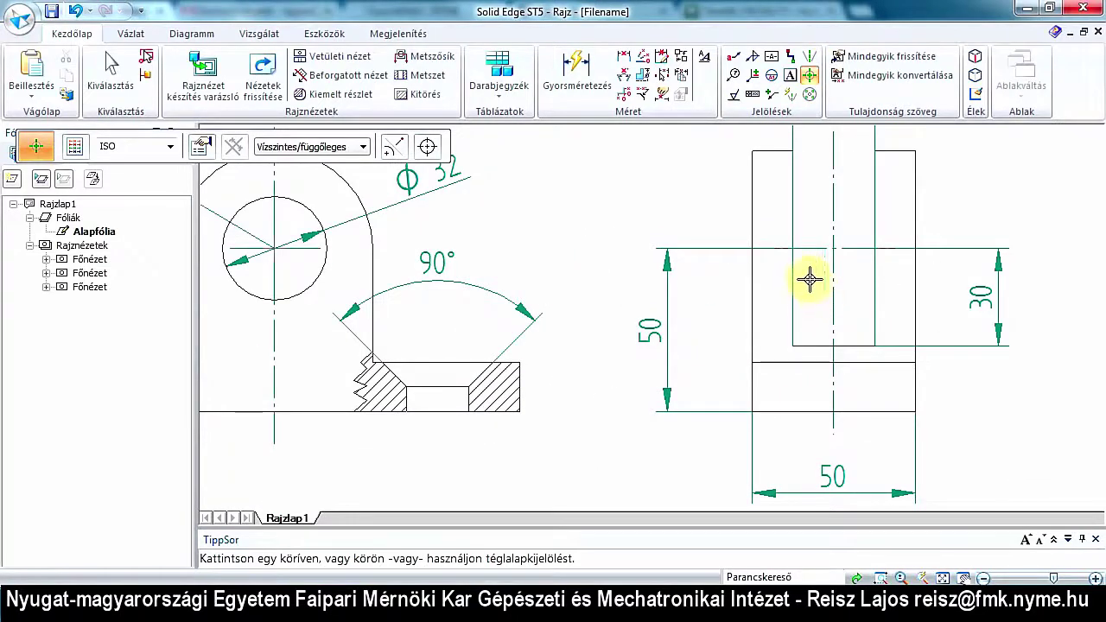
scroll(796, 272, "down", 1)
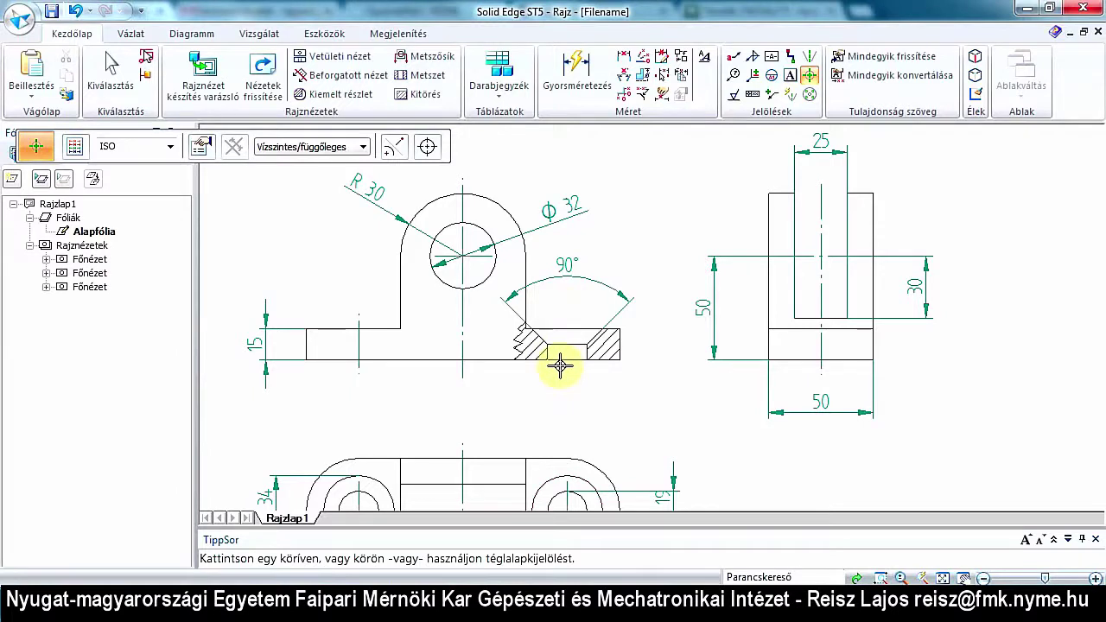
Draw a vertical centreline between the slot's top and bottom edges in the base.
left_click(810, 57)
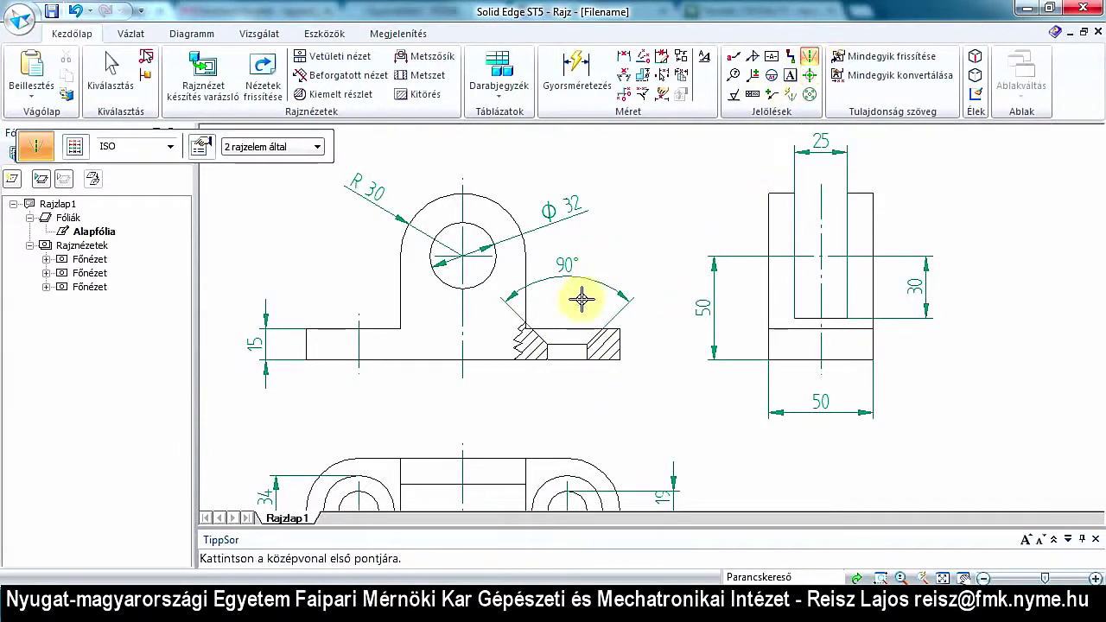
left_click(567, 329)
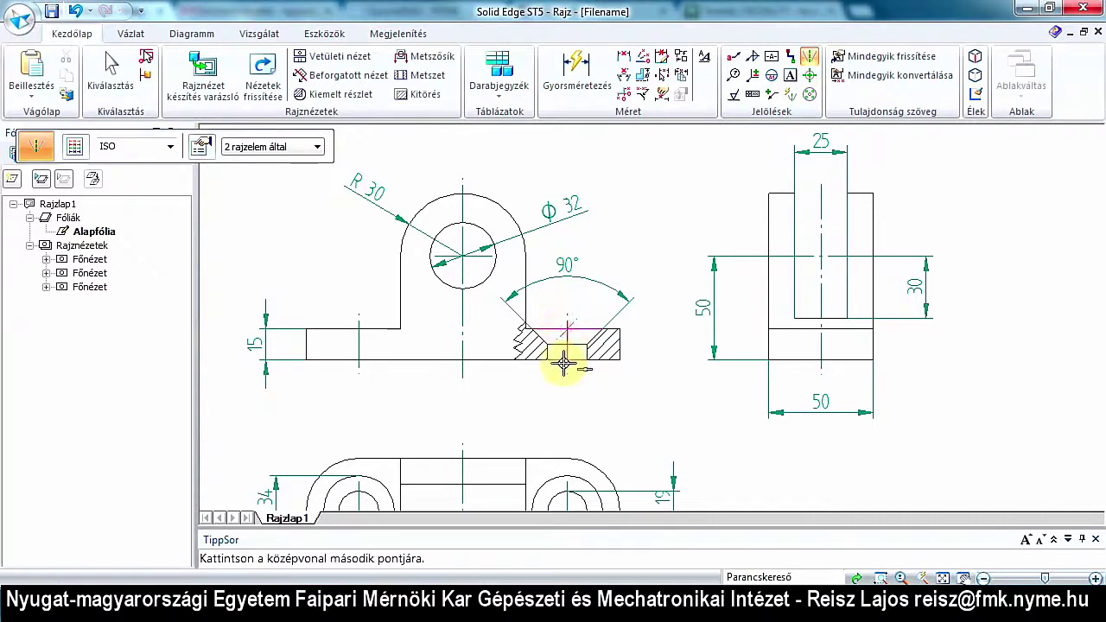
left_click(567, 361)
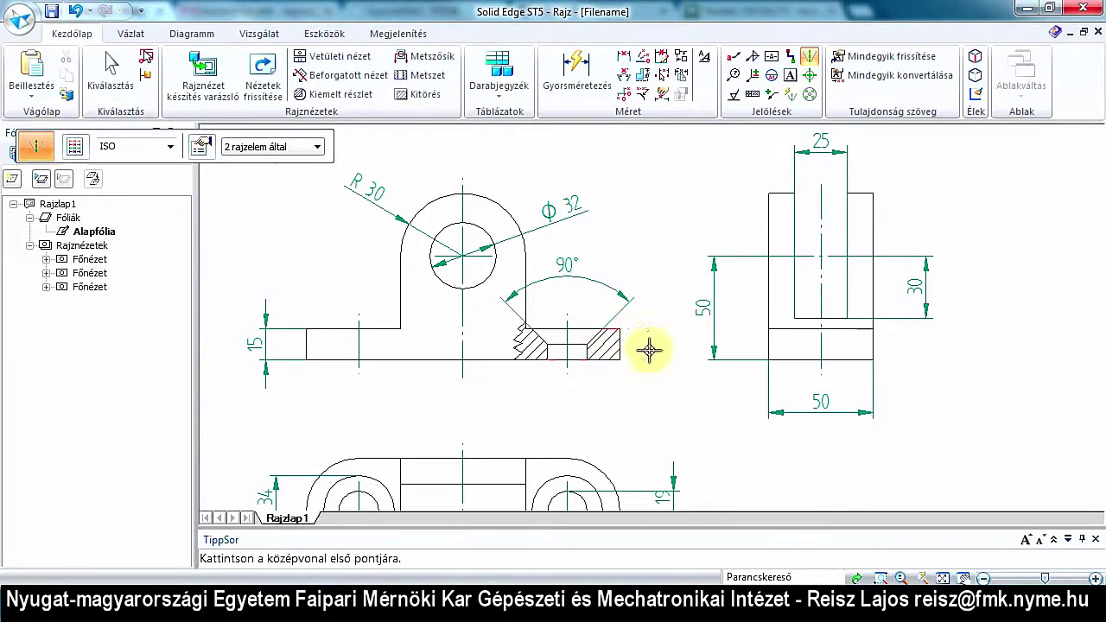
scroll(640, 350, "up", 2)
scroll(640, 351, "down", 5)
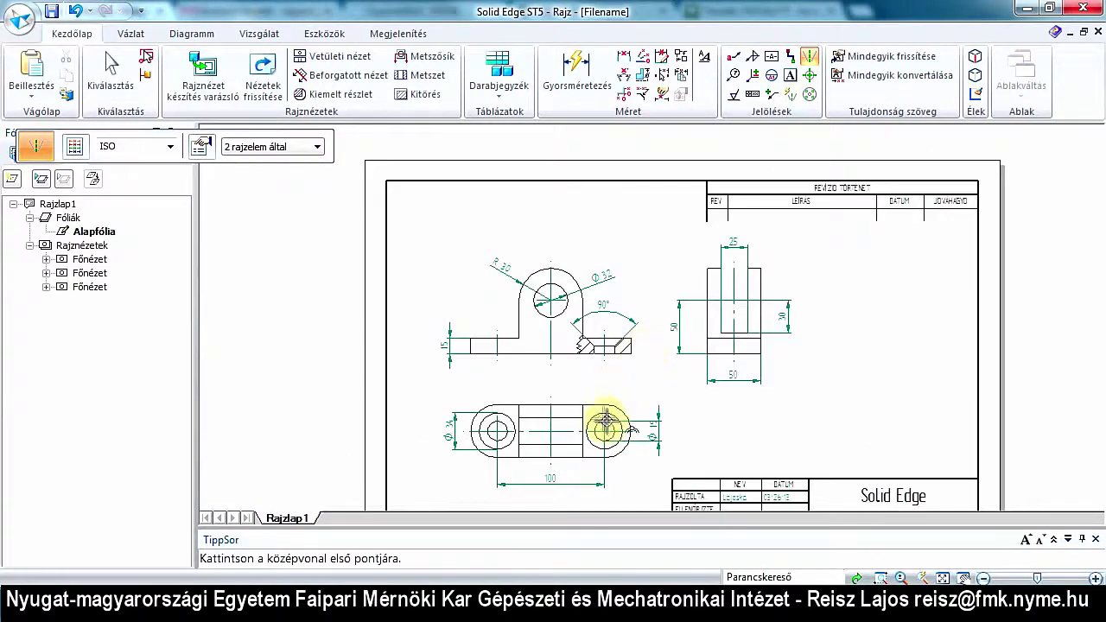
scroll(622, 413, "up", 2)
middle_click_drag(606, 396, 628, 414)
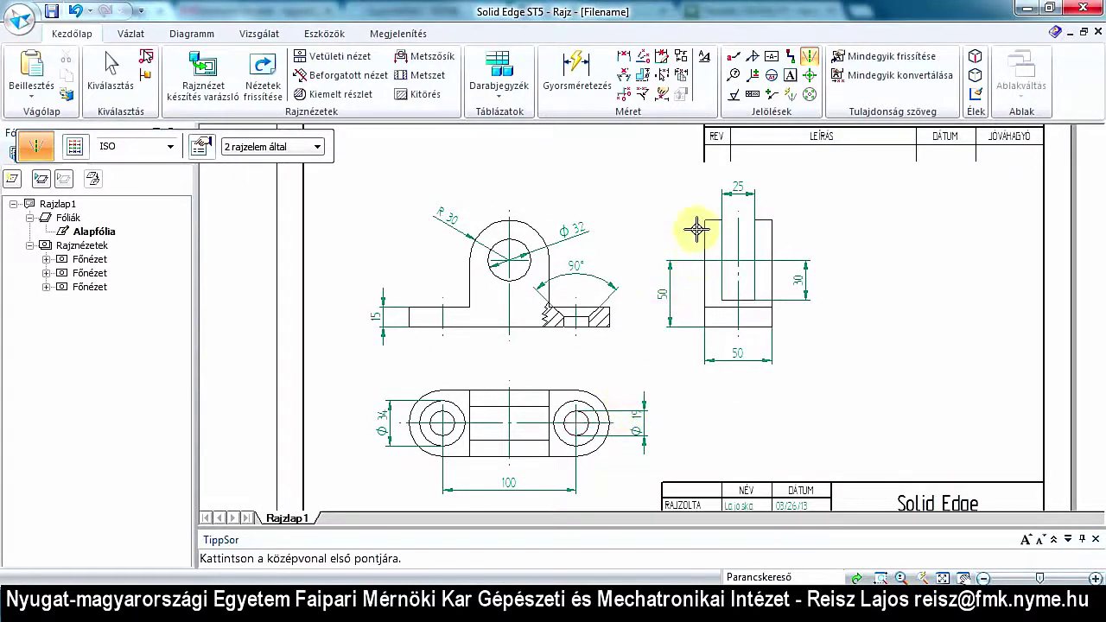
left_click(747, 56)
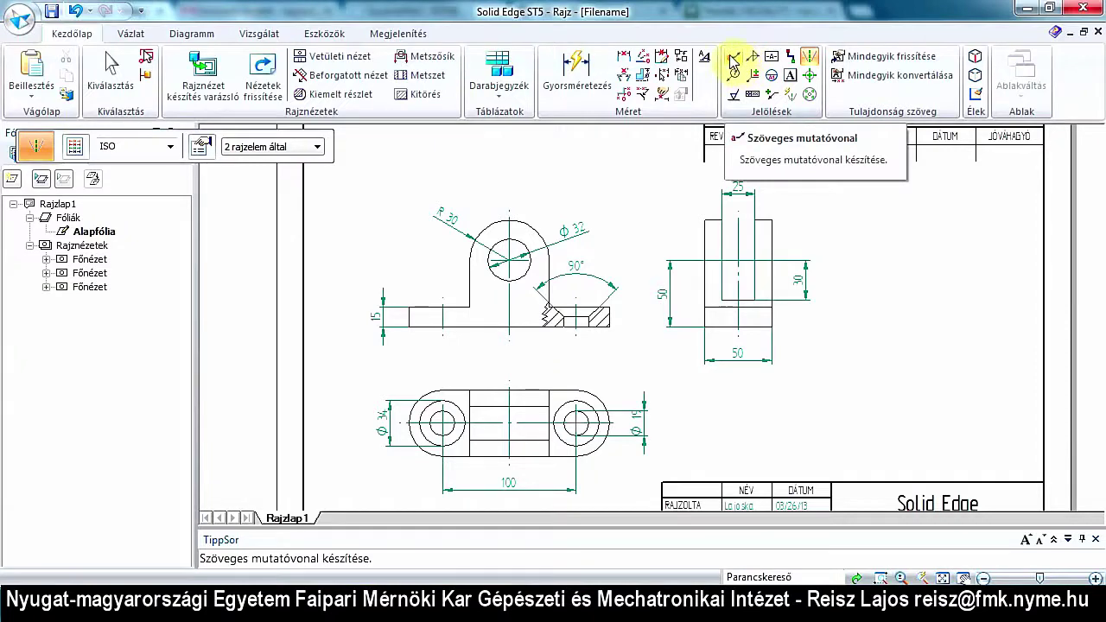
Start the Szöveges mutatóvonal (text leader) command from the Annotation group.
left_click(731, 58)
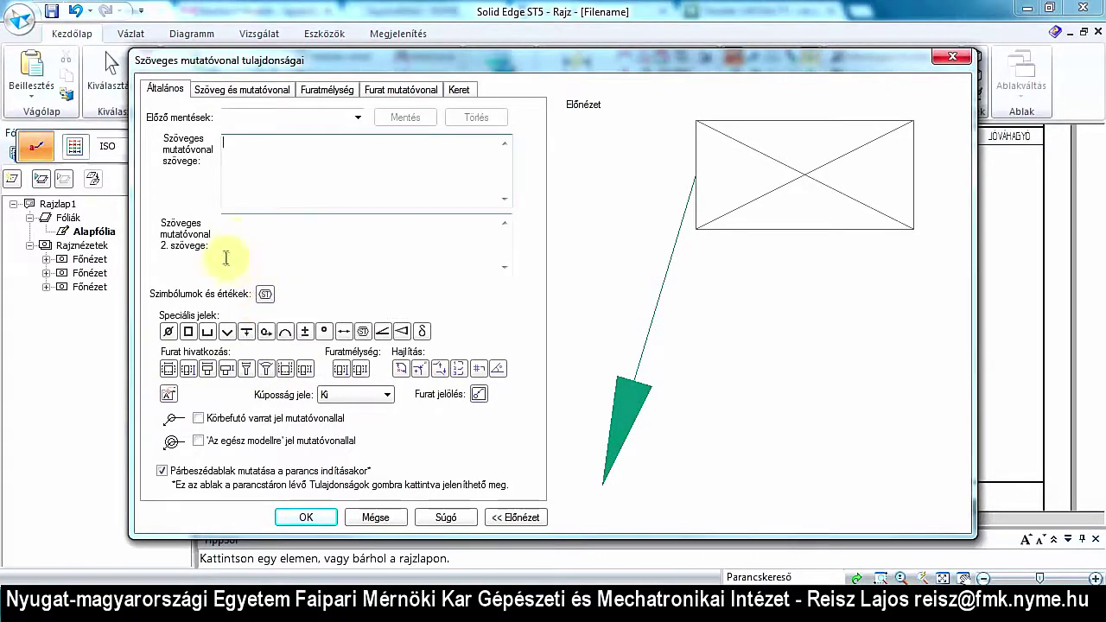
Set the leader terminator type to Datum (Filled) on the Text and Leader settings.
left_click(247, 92)
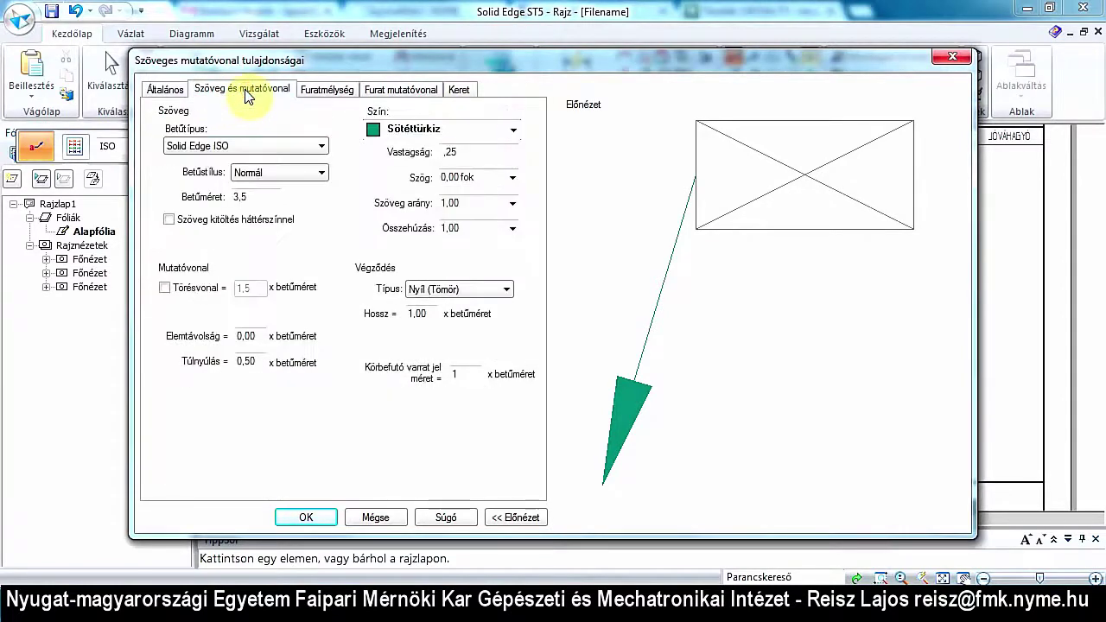
left_click(507, 292)
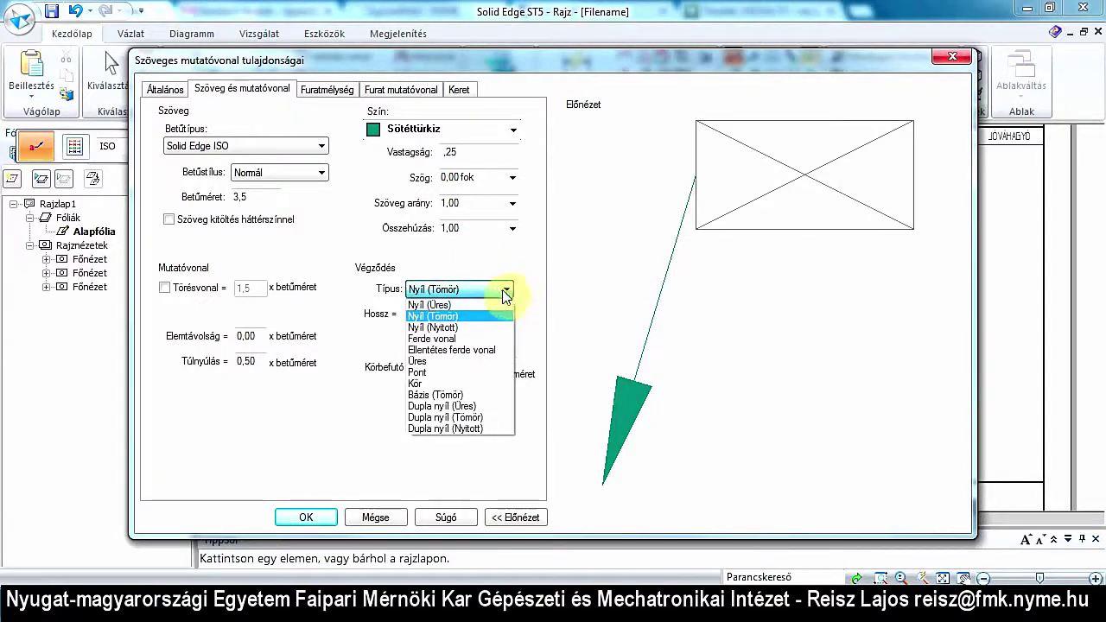
left_click(458, 339)
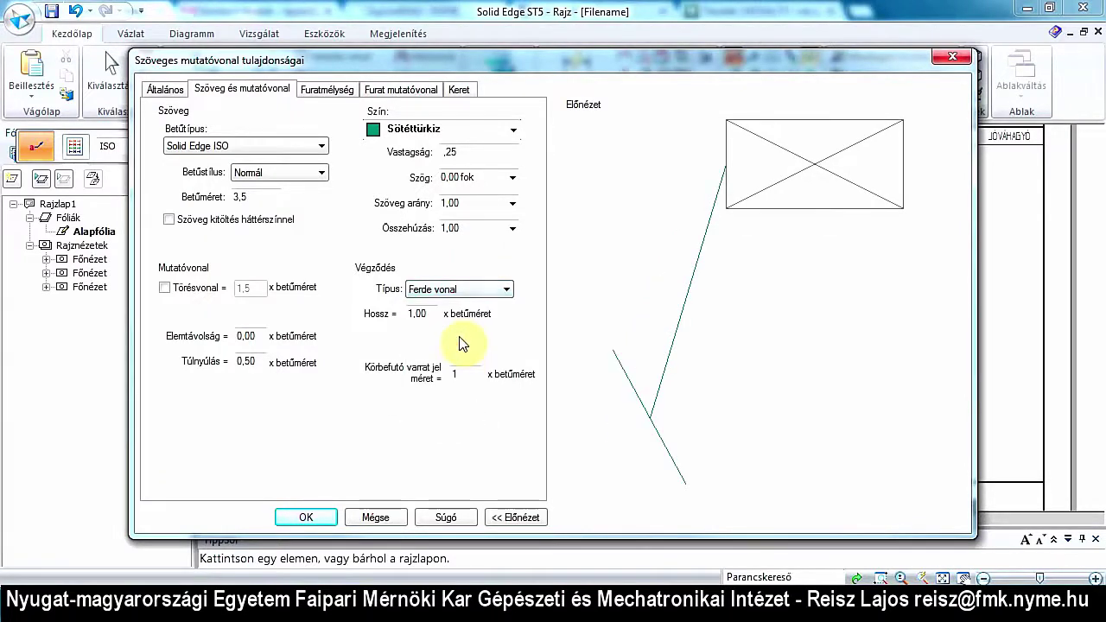
left_click(507, 290)
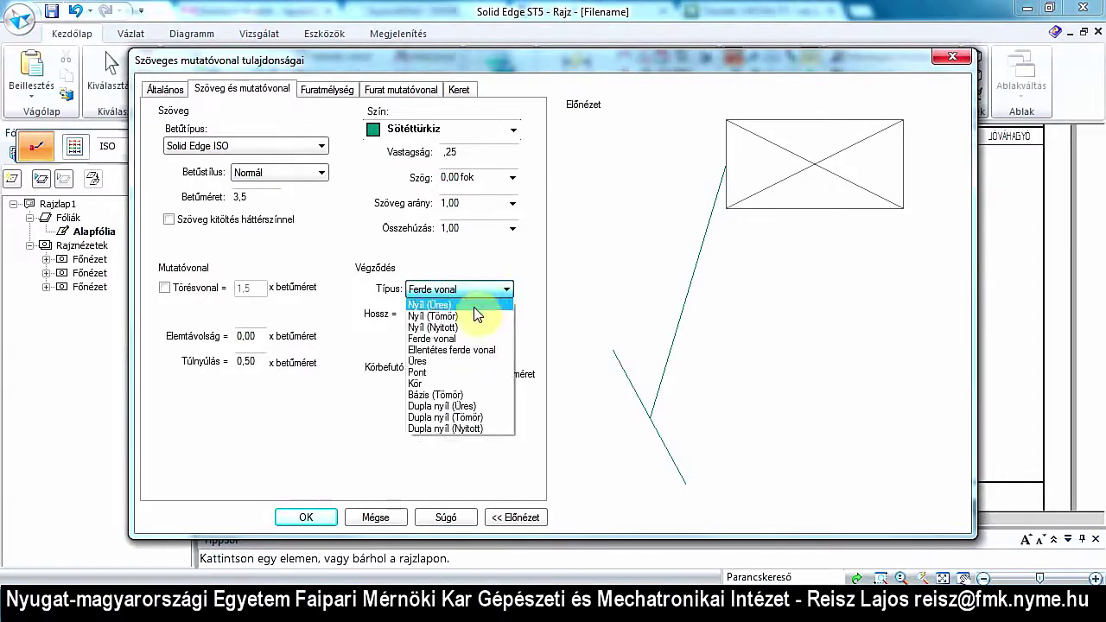
left_click(431, 363)
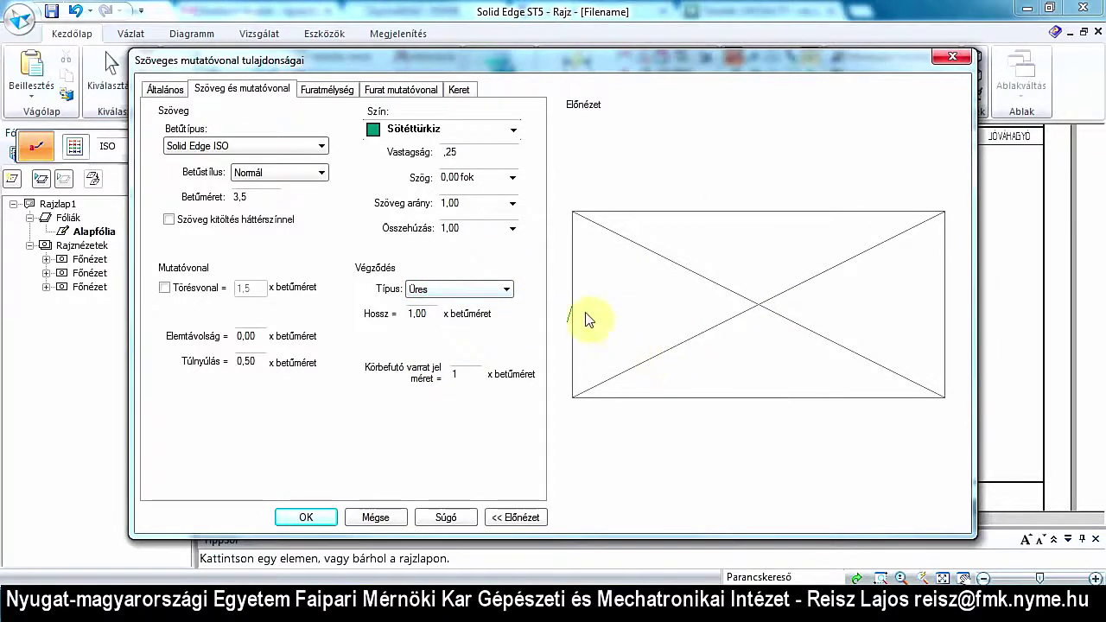
scroll(591, 322, "down", 1)
scroll(665, 323, "down", 1)
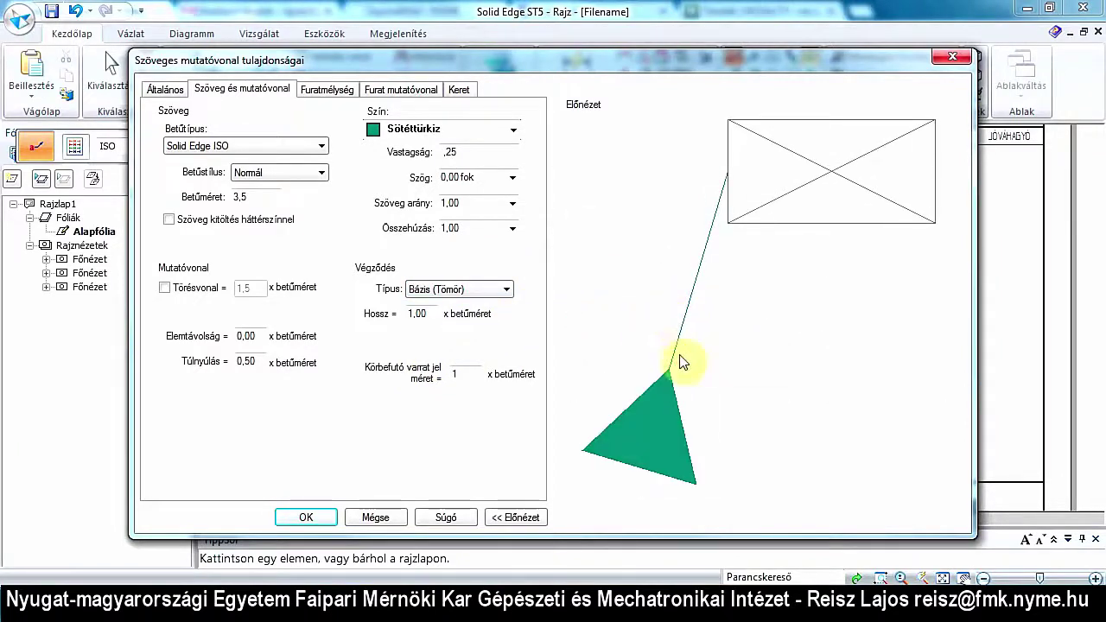
left_click(507, 289)
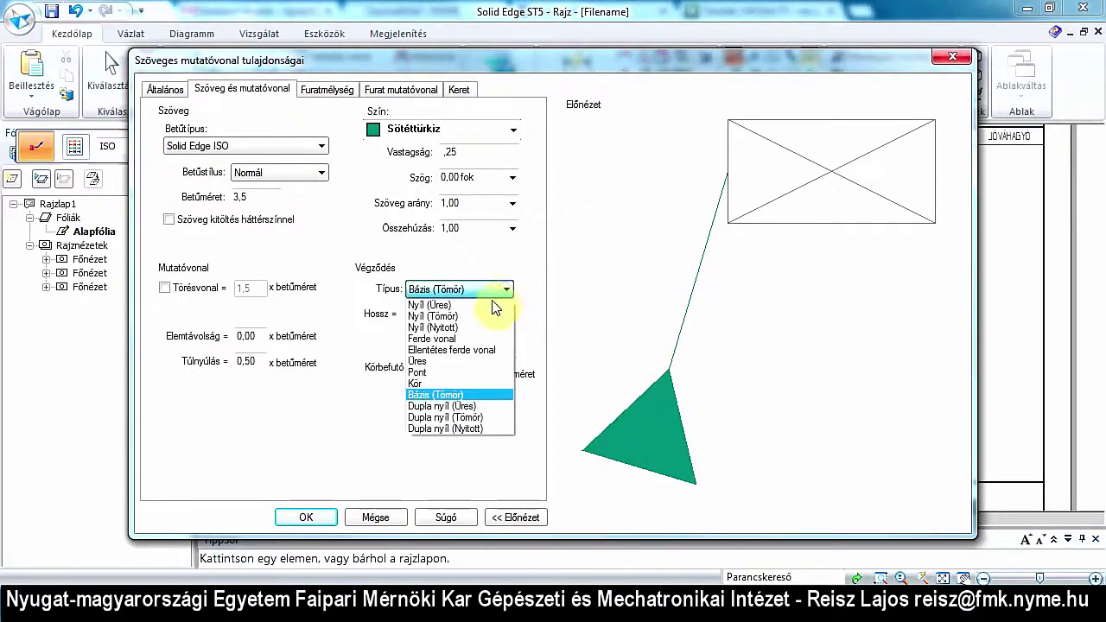
left_click(440, 361)
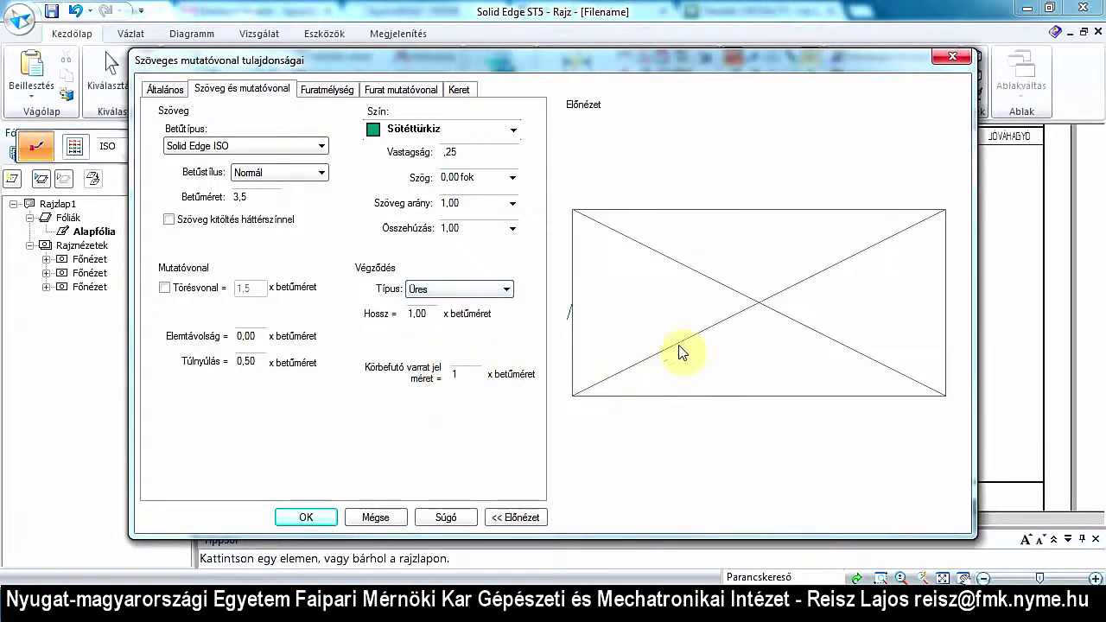
left_click(505, 290)
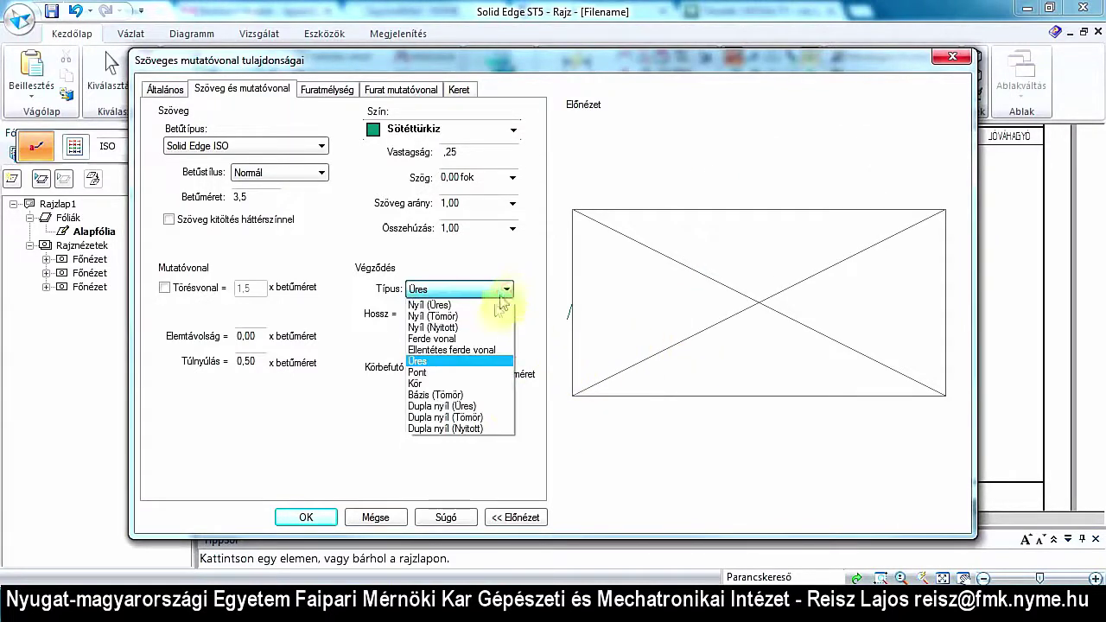
left_click(454, 406)
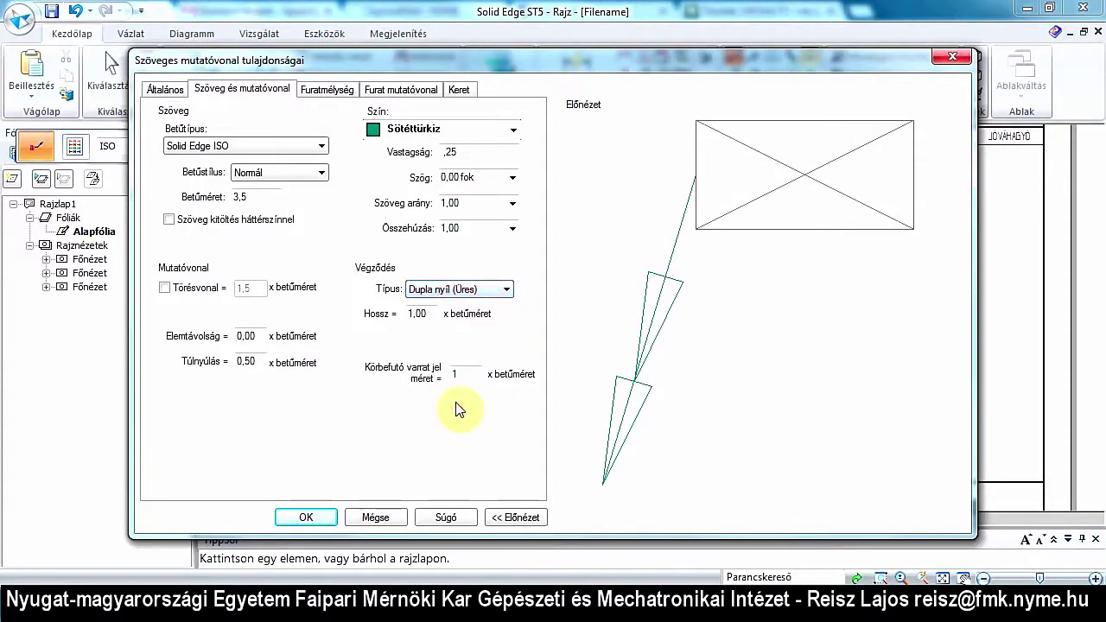
left_click(509, 290)
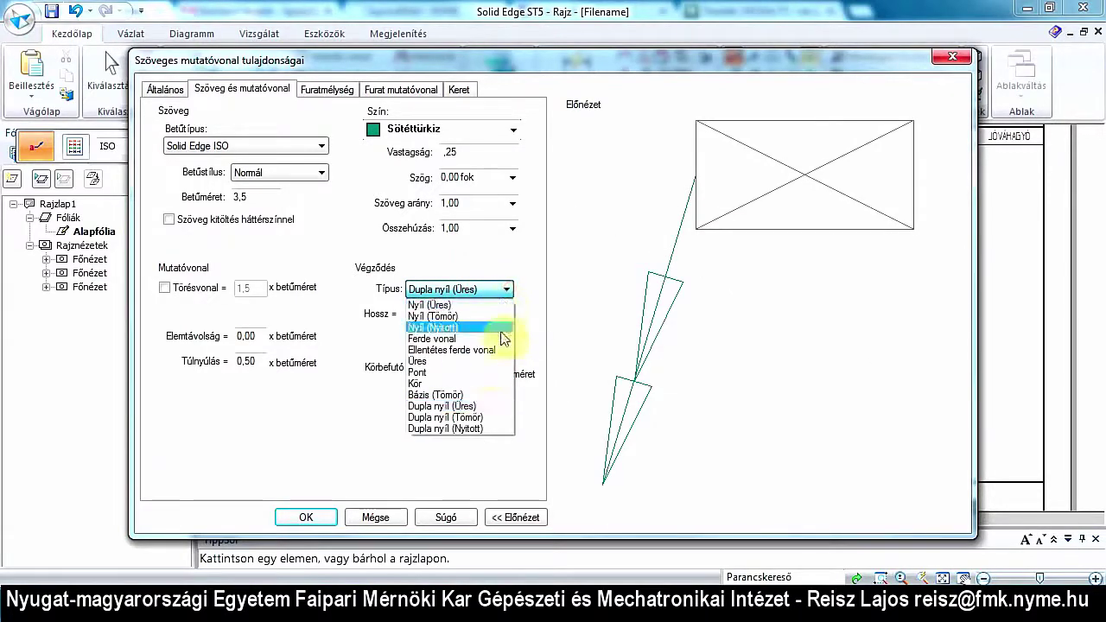
left_click(454, 395)
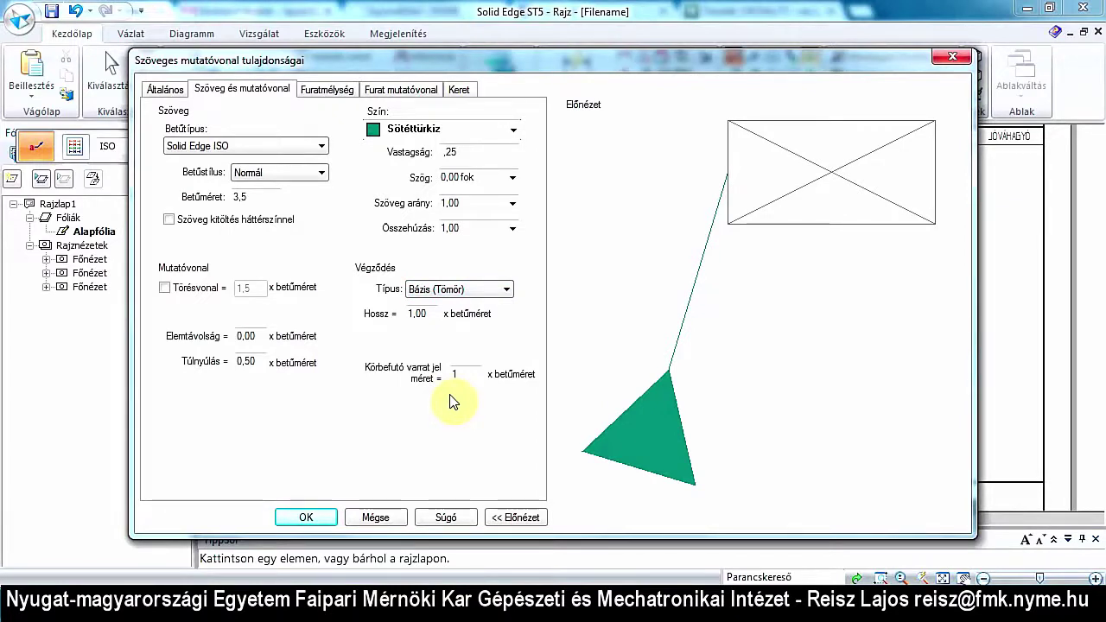
Keep Sötéttürkiz colour and Solid Edge ISO font, and accept the leader settings.
left_click(514, 135)
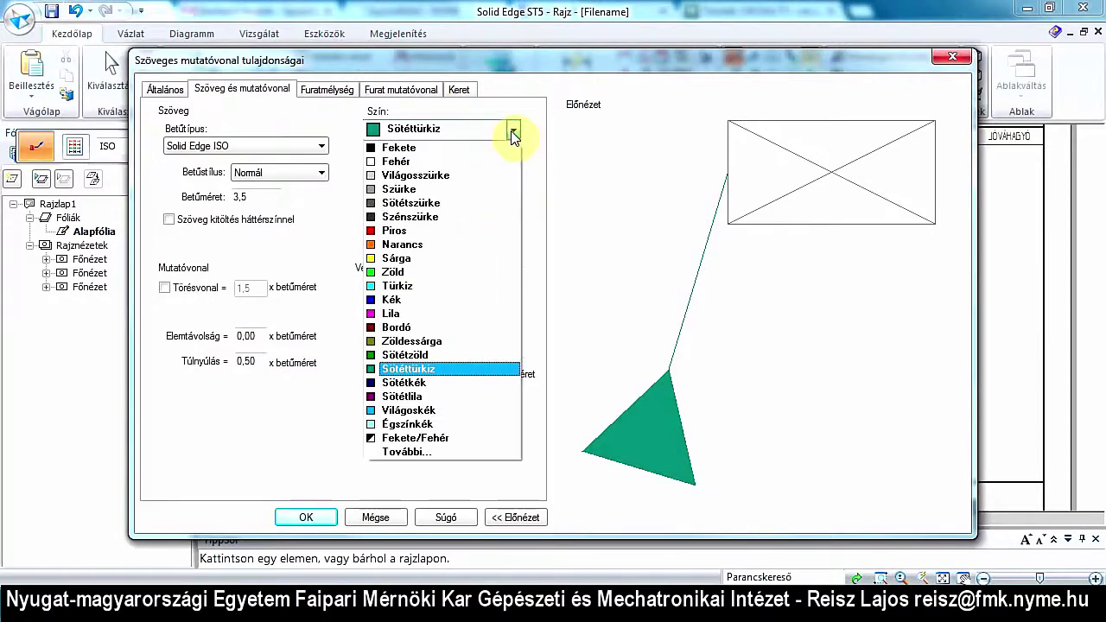
left_click(514, 134)
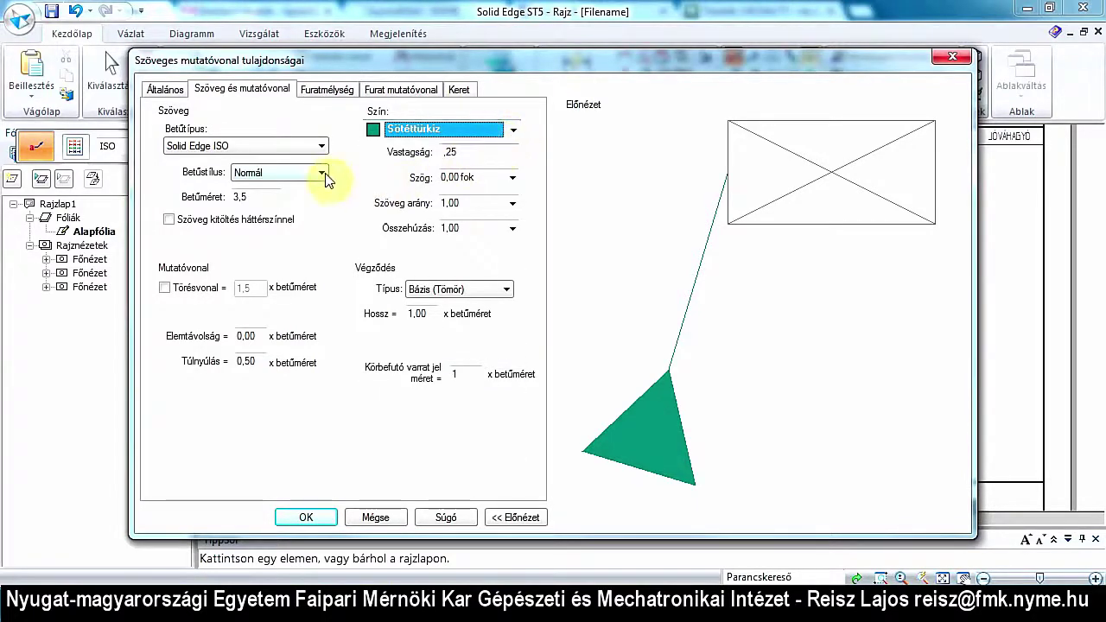
left_click(316, 148)
left_click(316, 148)
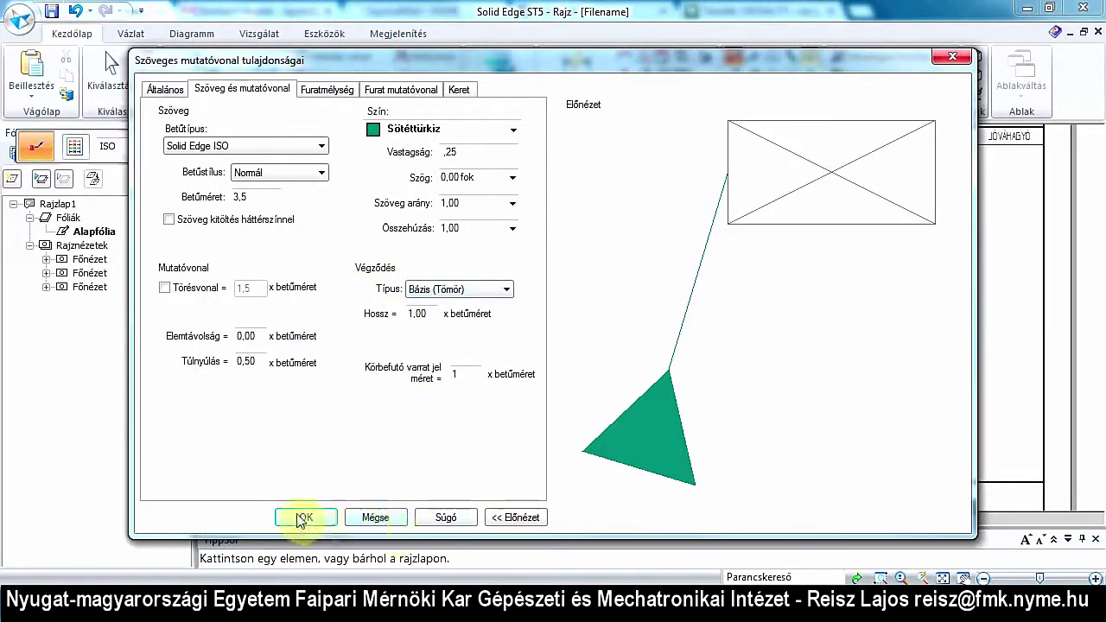
left_click(366, 521)
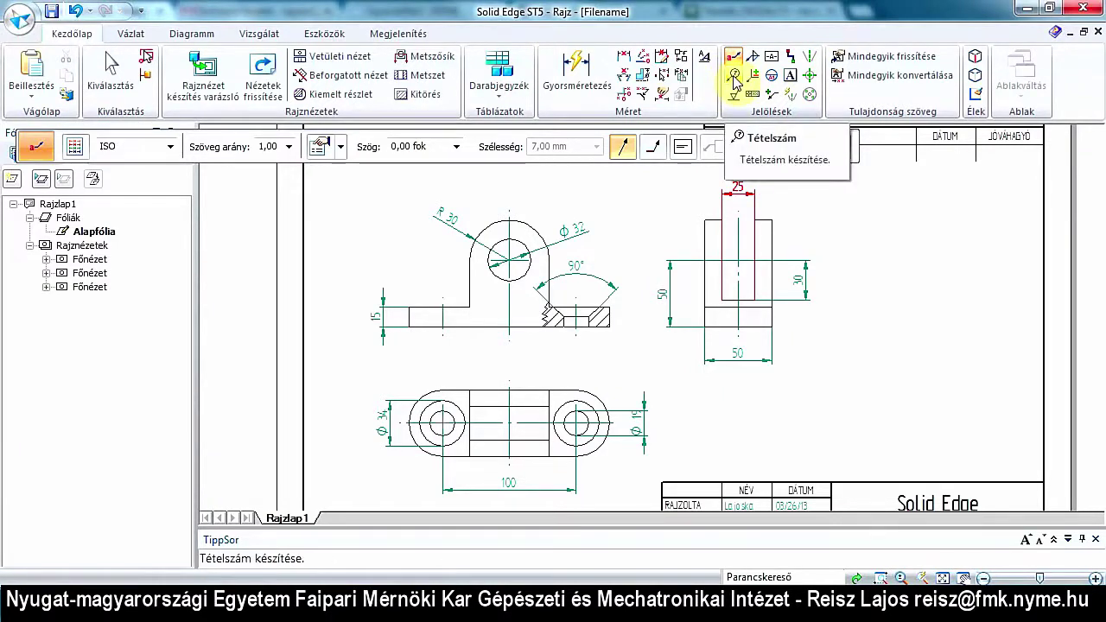
left_click(734, 78)
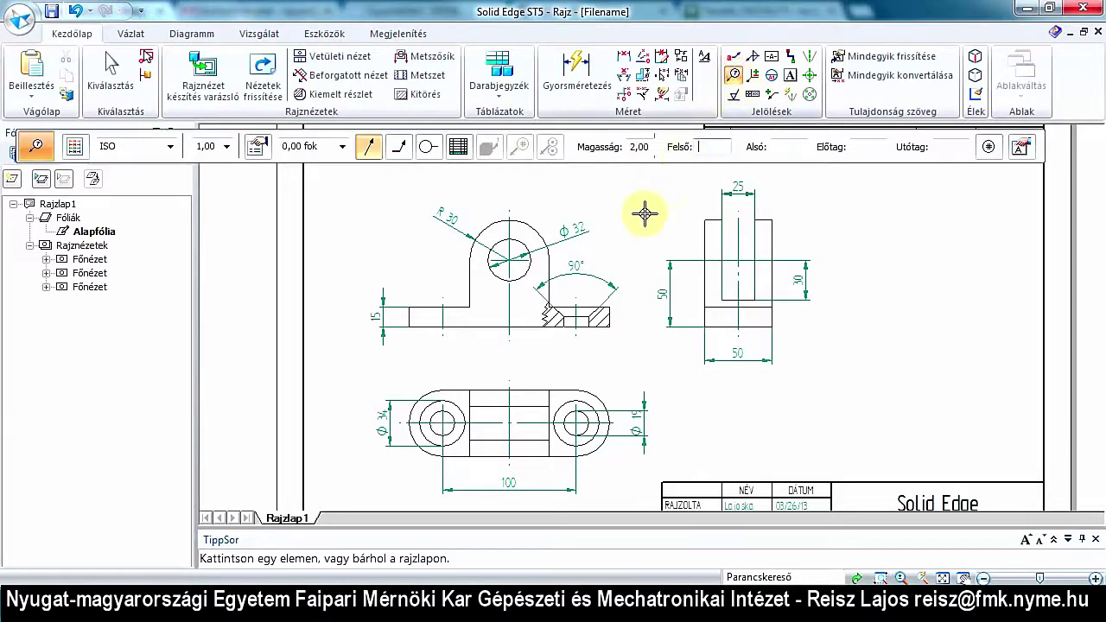
left_click(773, 220)
scroll(815, 191, "down", 2)
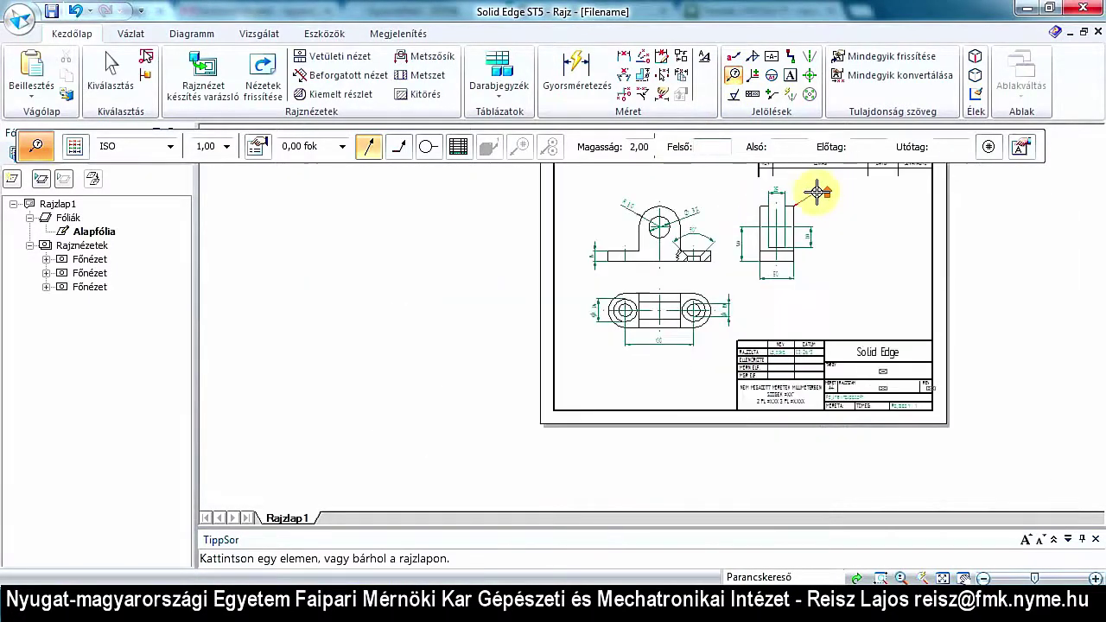
scroll(815, 192, "up", 2)
scroll(815, 191, "up", 2)
scroll(815, 191, "up", 1)
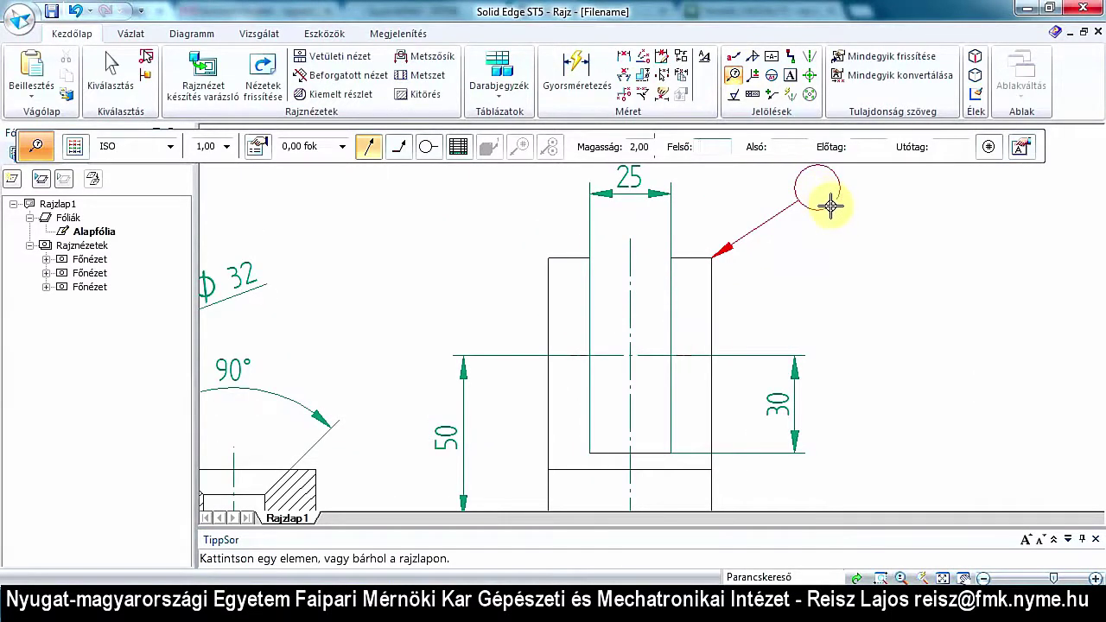
left_click(817, 188)
key("Escape")
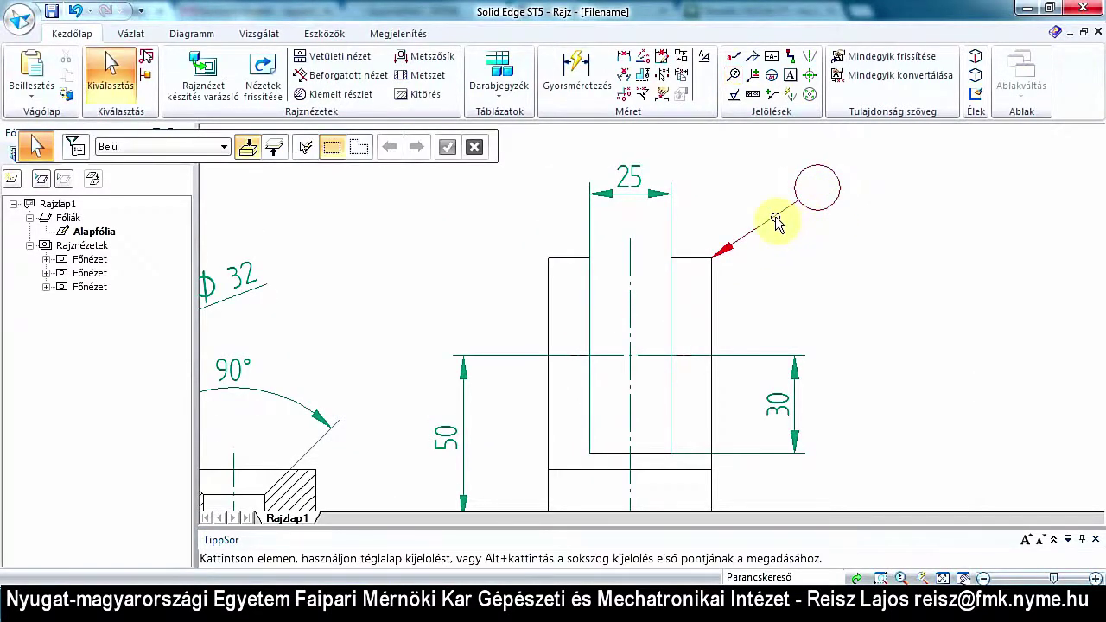
left_click(781, 217)
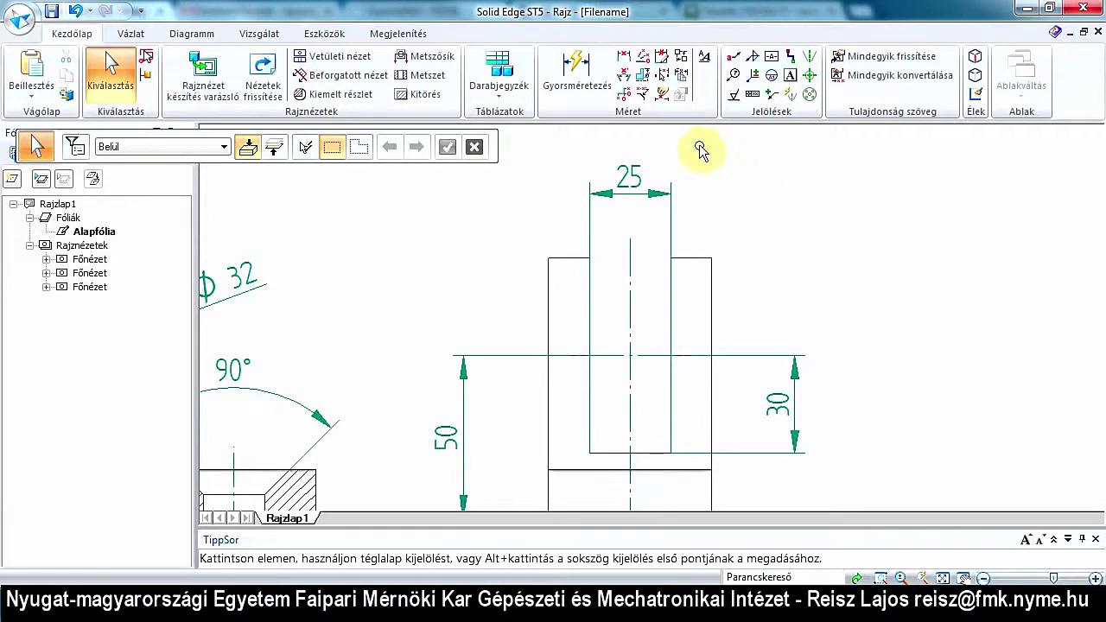
left_click(735, 102)
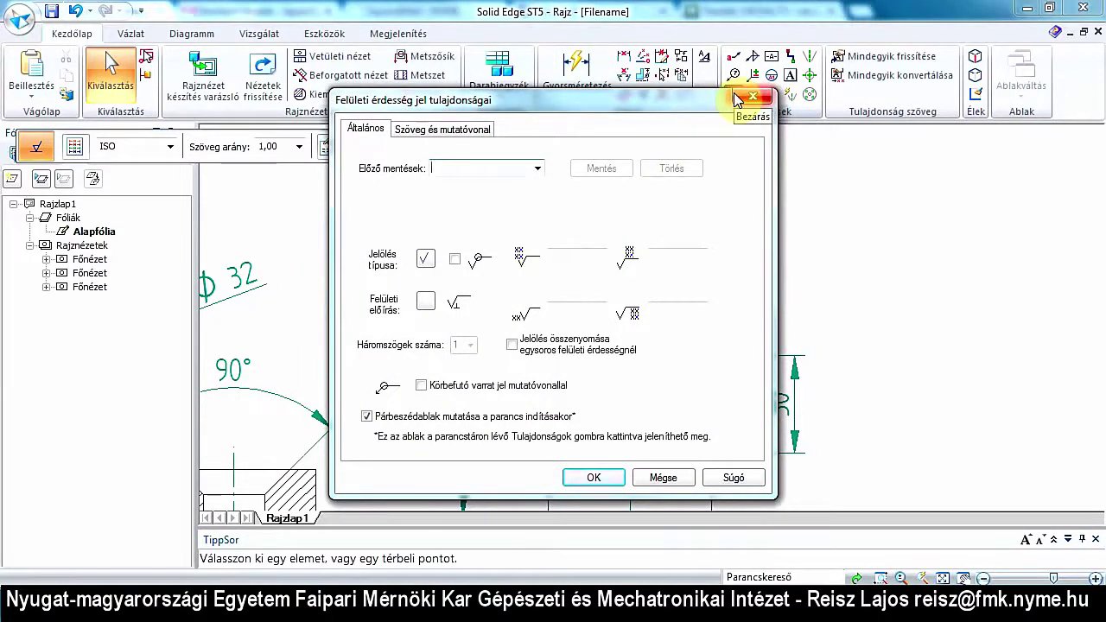
left_click(424, 260)
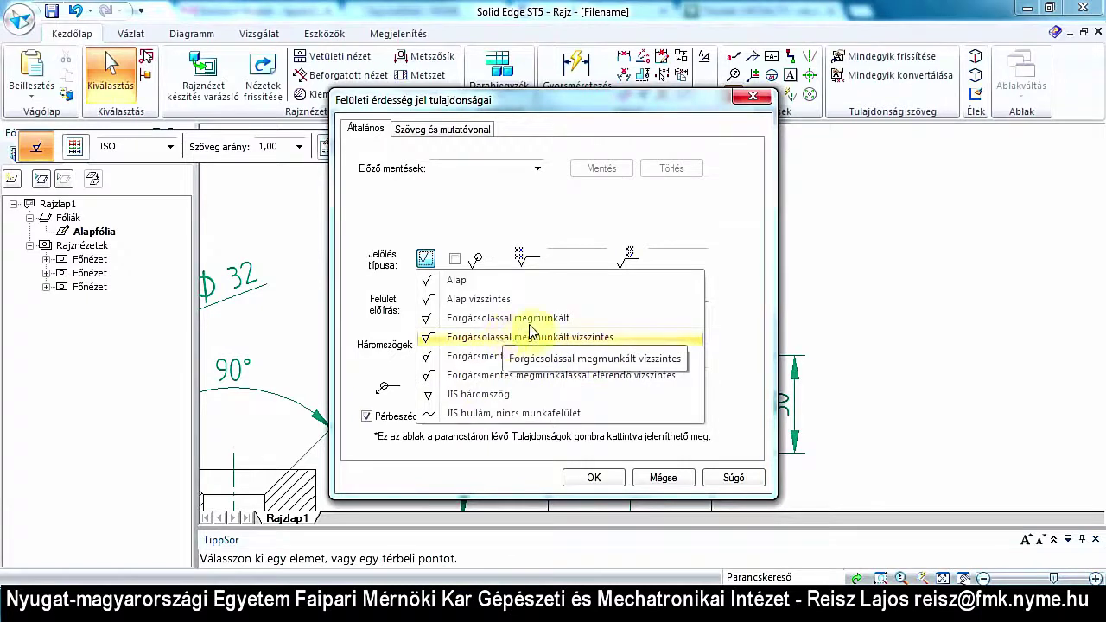
left_click(728, 429)
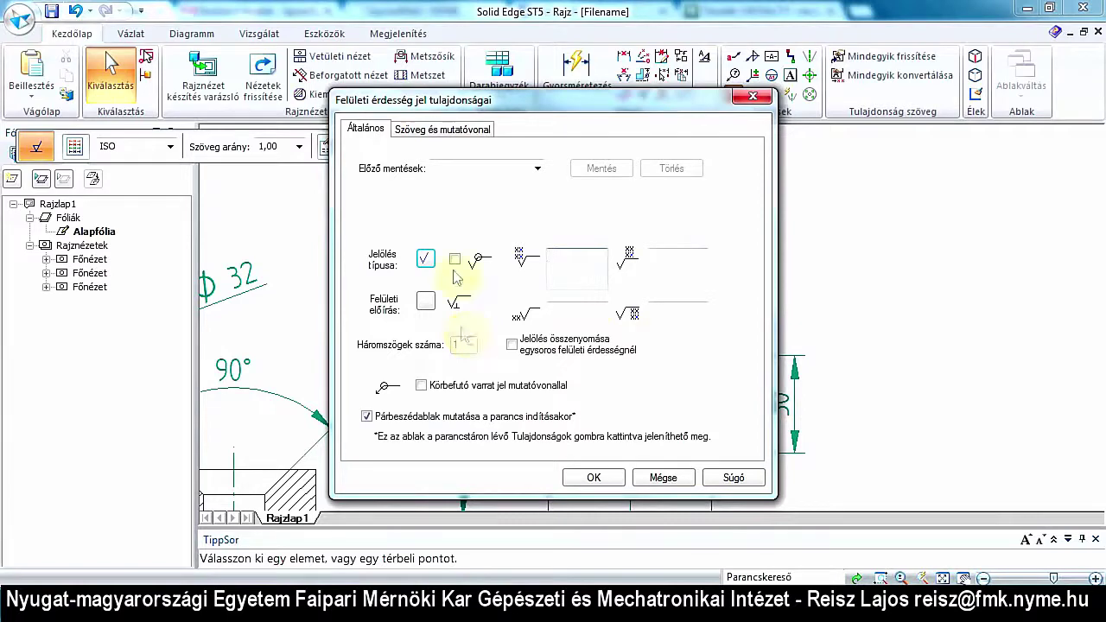
left_click(661, 477)
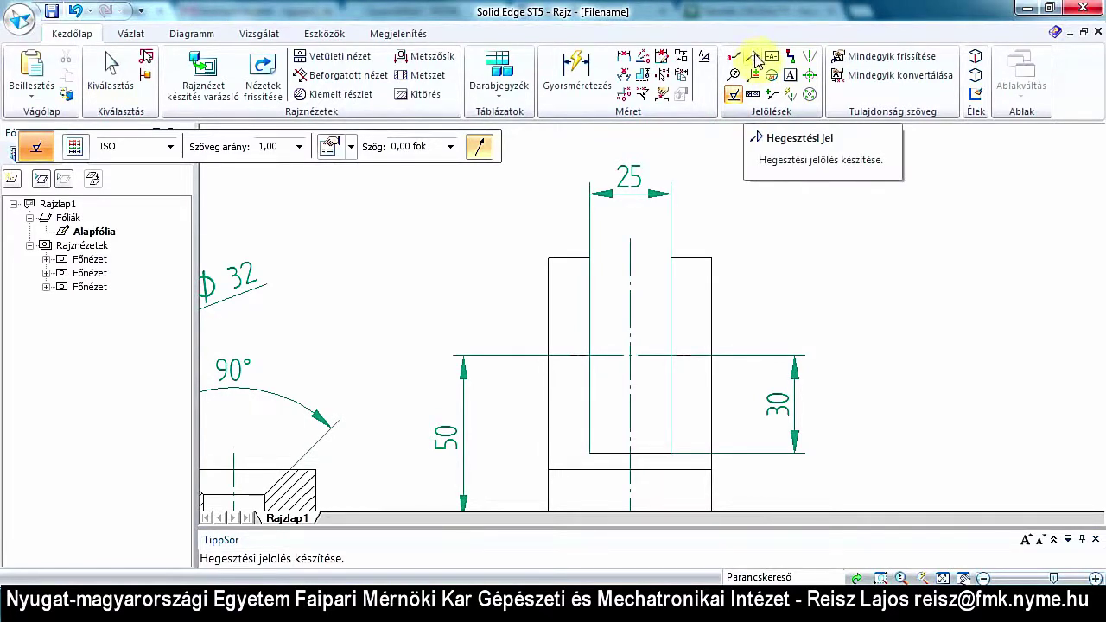
left_click(756, 57)
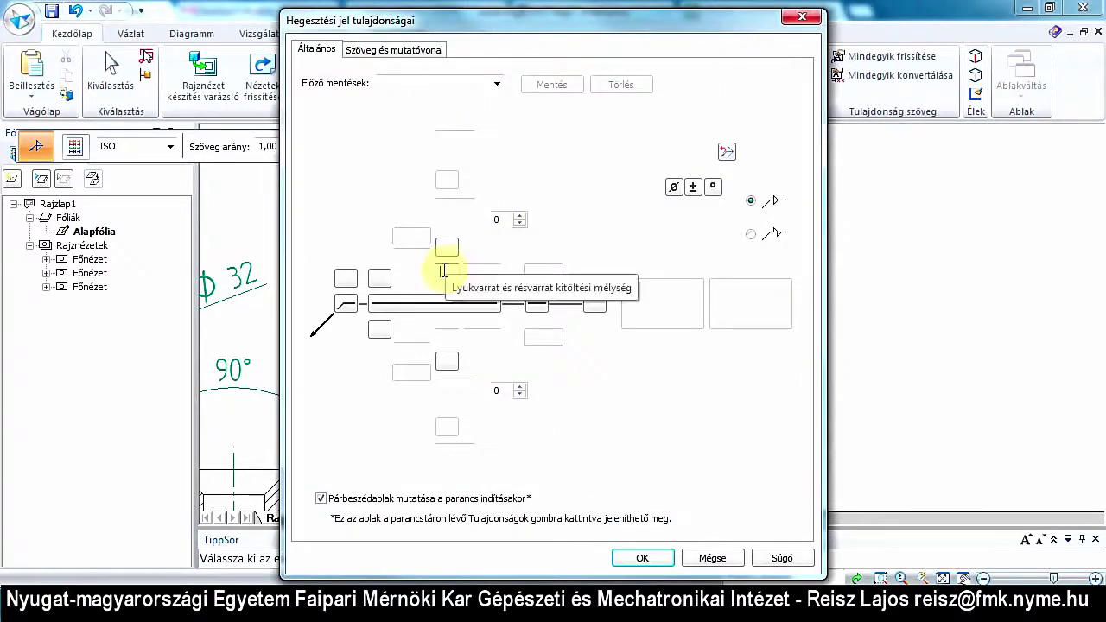
left_click(351, 282)
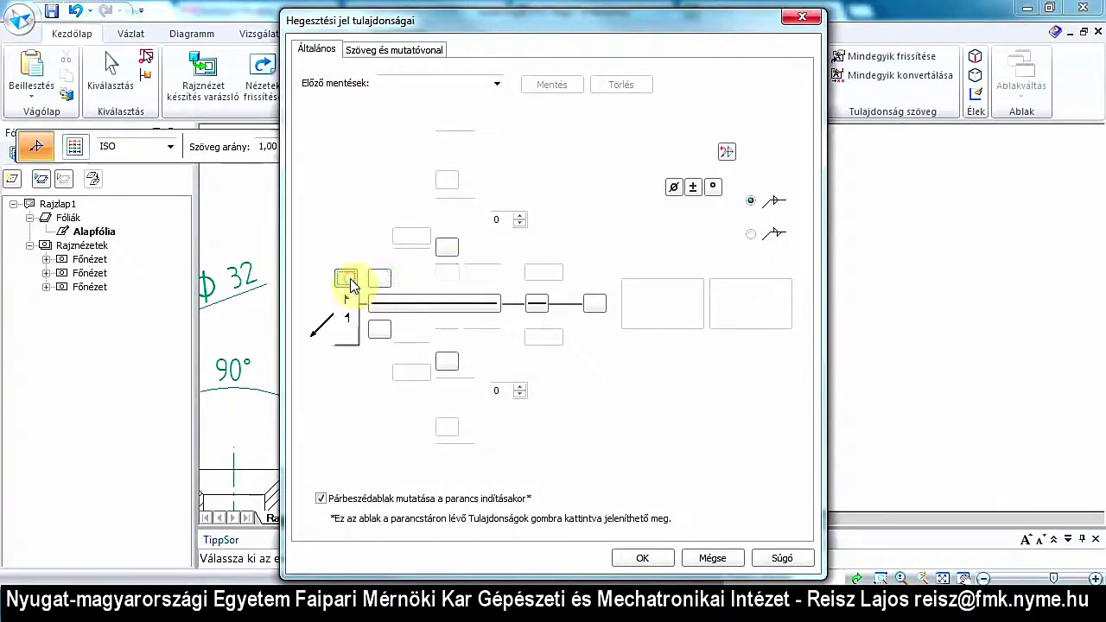
left_click(450, 248)
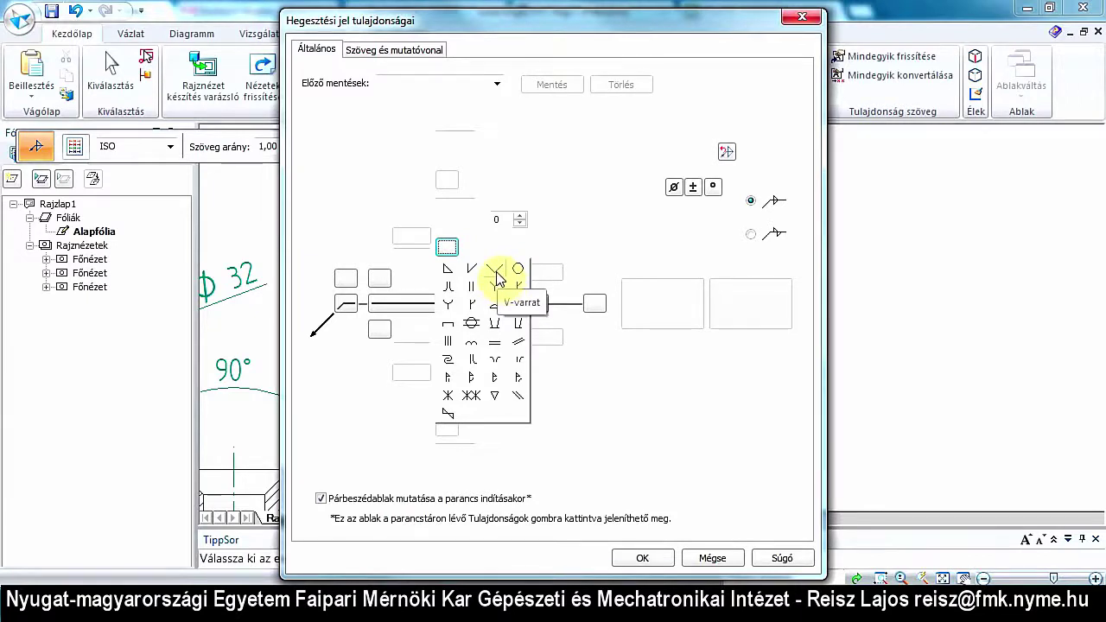
left_click(496, 272)
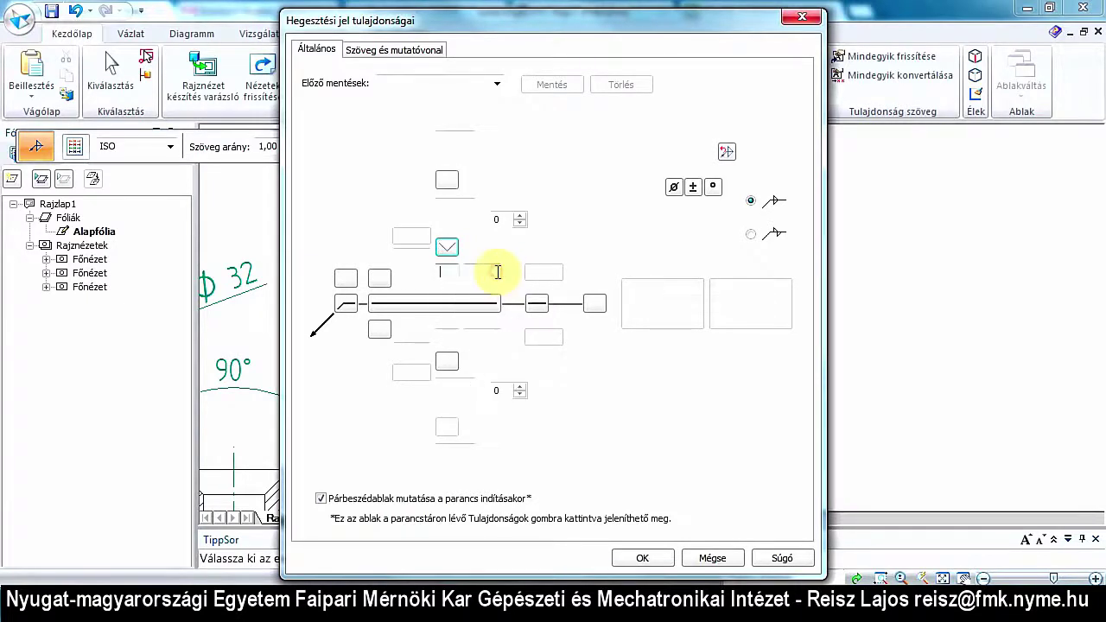
left_click(442, 270)
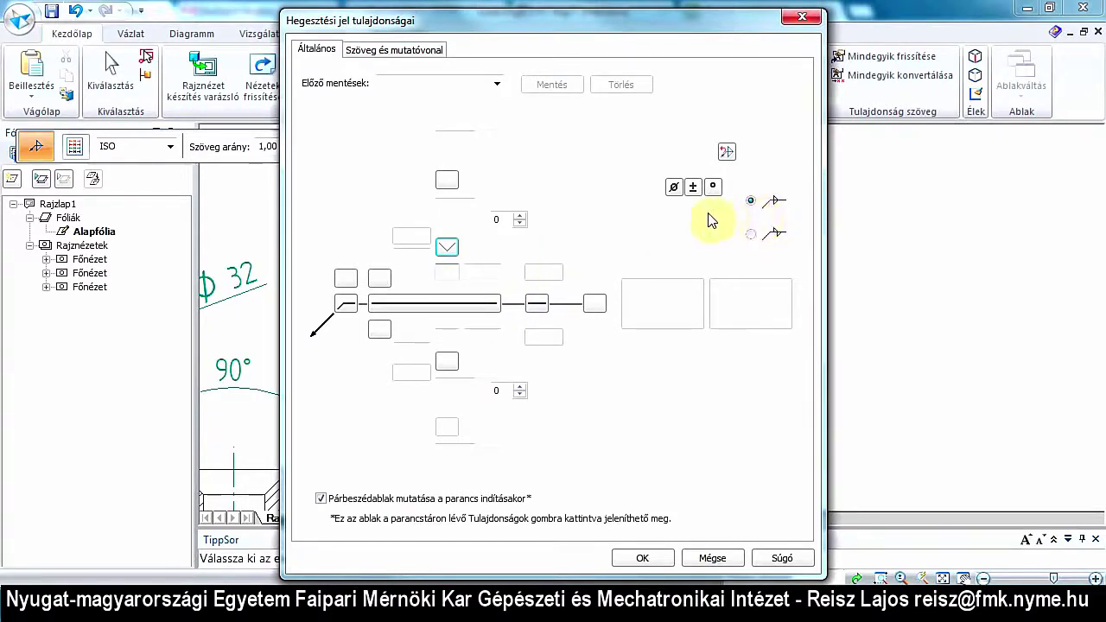
left_click(465, 307)
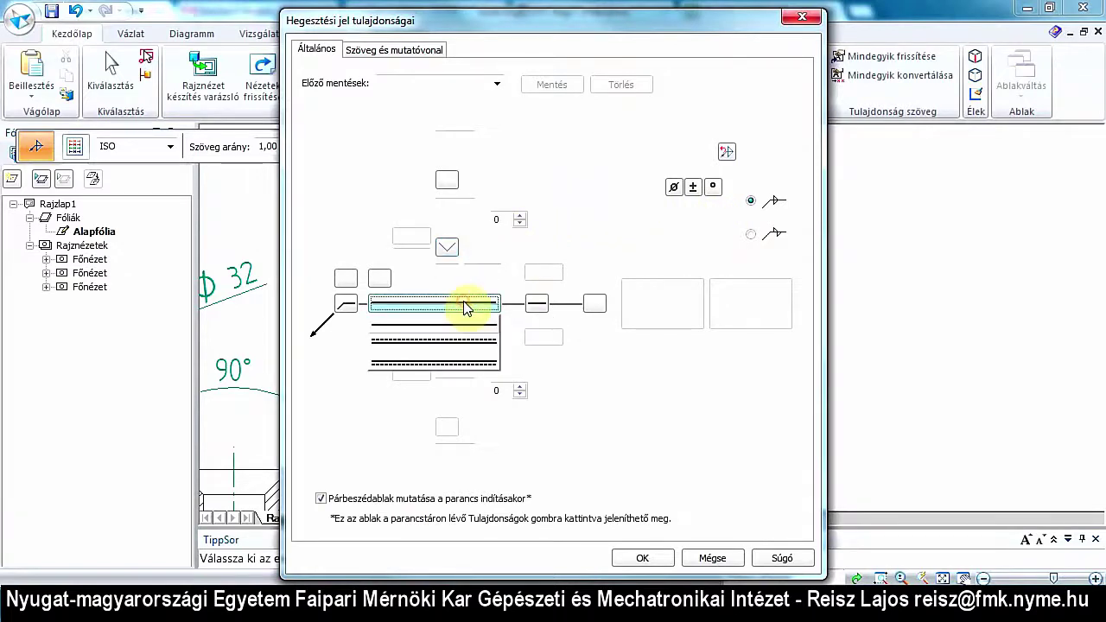
left_click(468, 355)
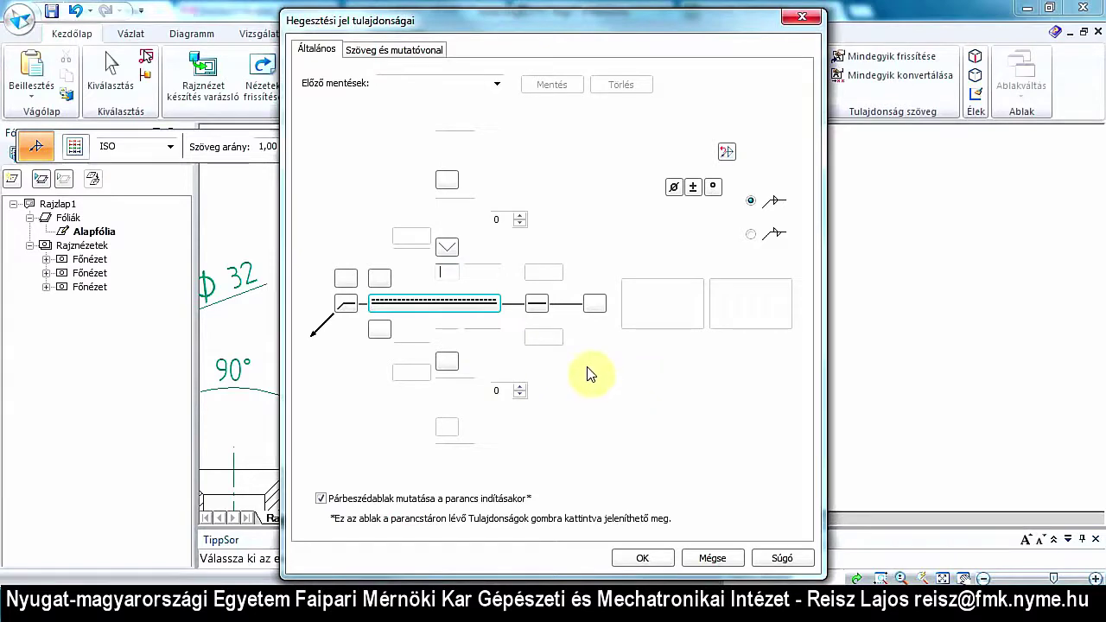
left_click(713, 560)
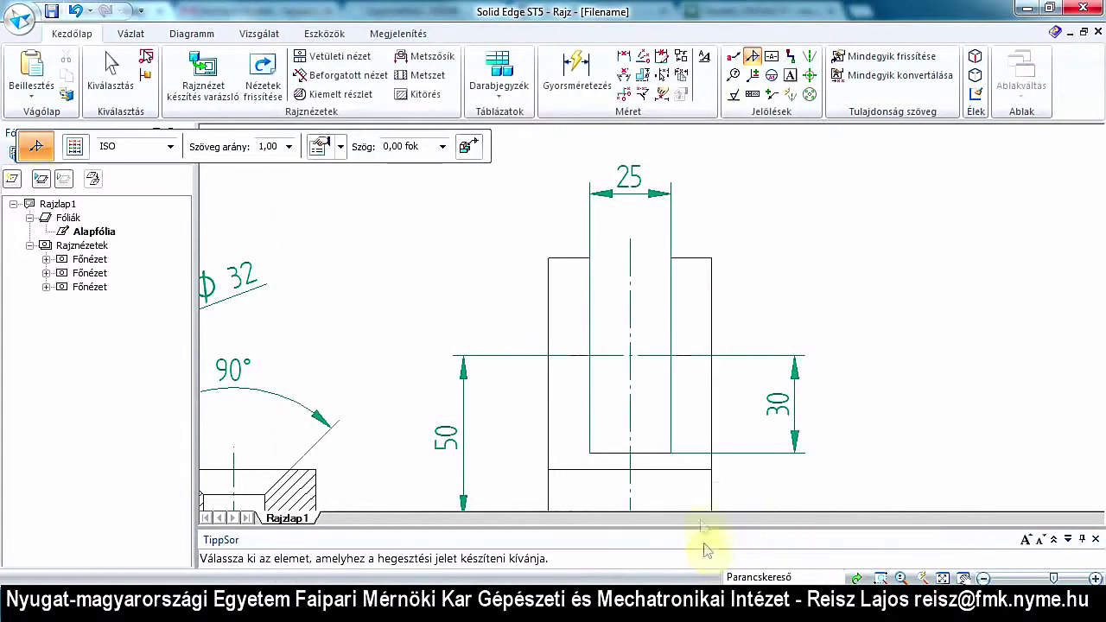
left_click(753, 97)
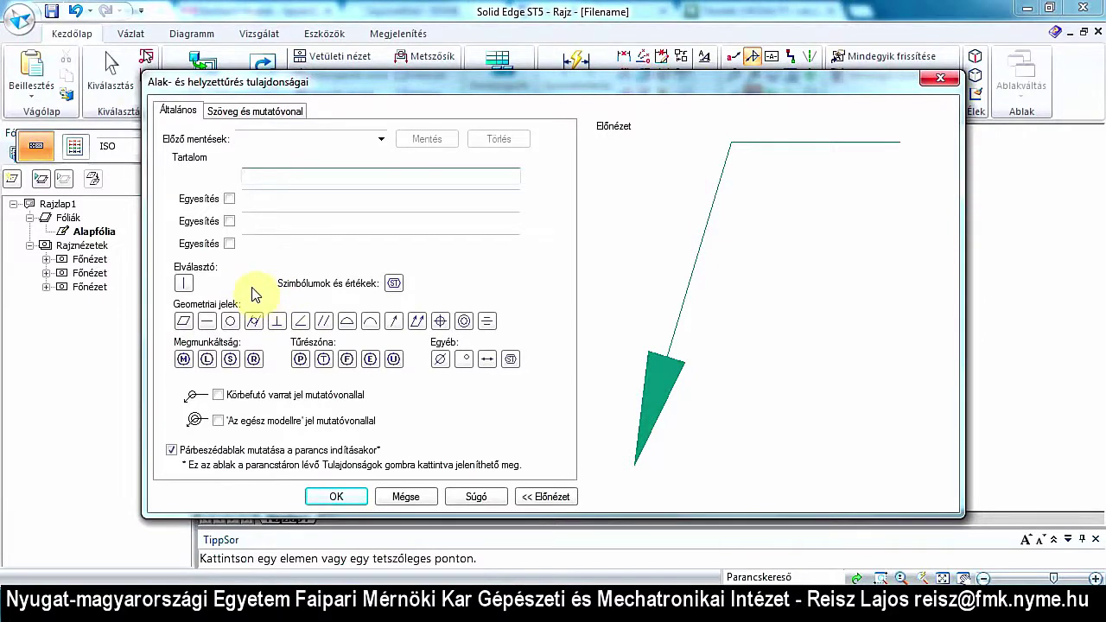
left_click(184, 322)
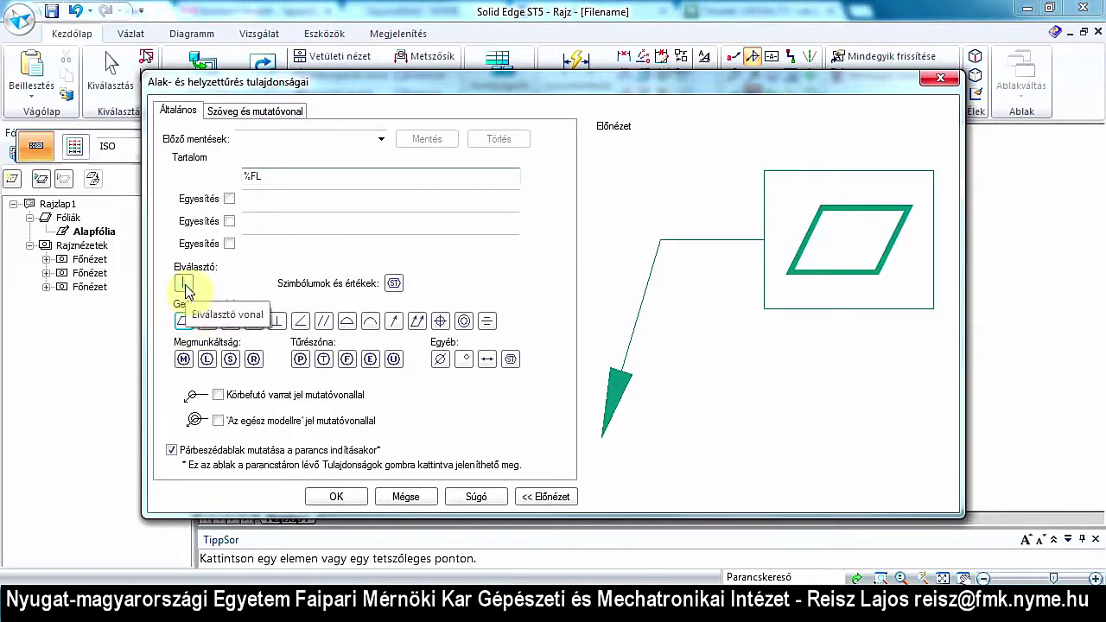
left_click(184, 284)
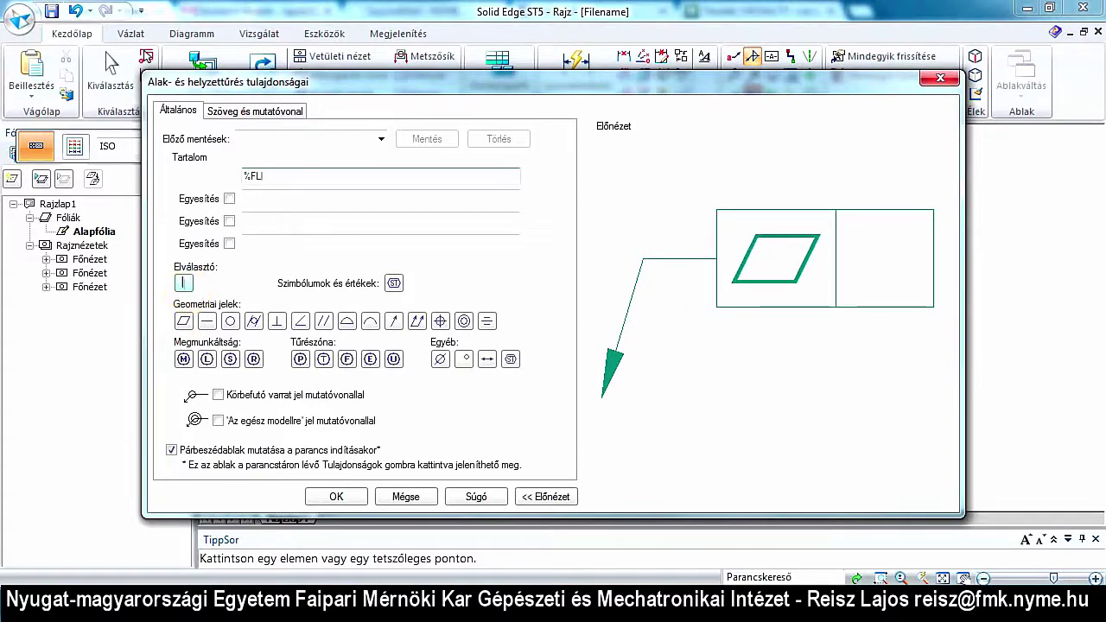
type("0,1")
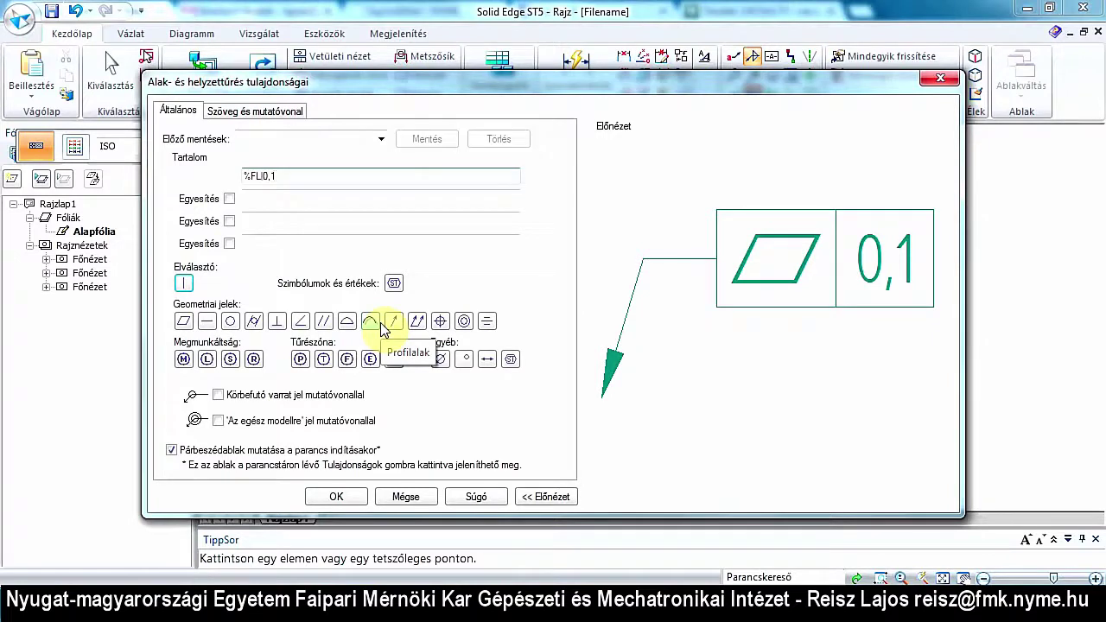
left_click(324, 325)
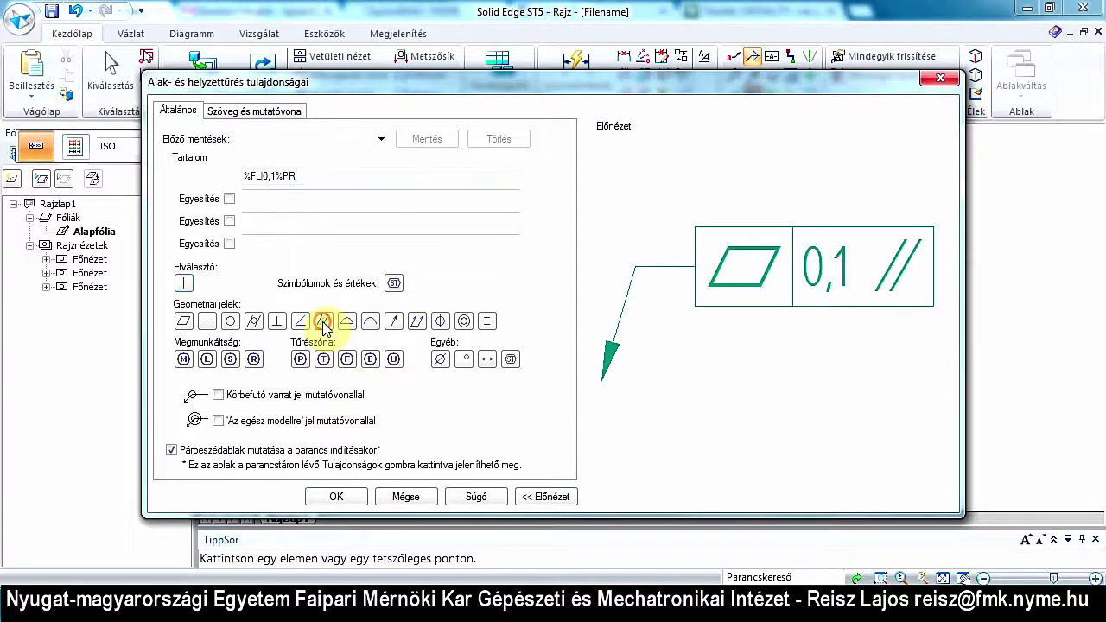
left_click(183, 286)
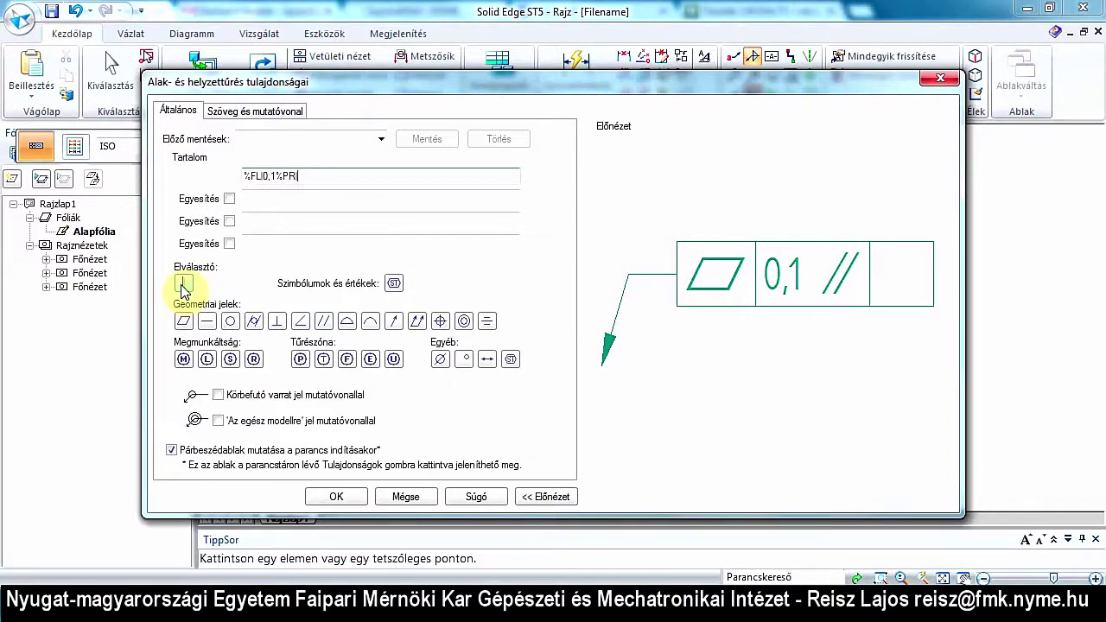
type("0,1")
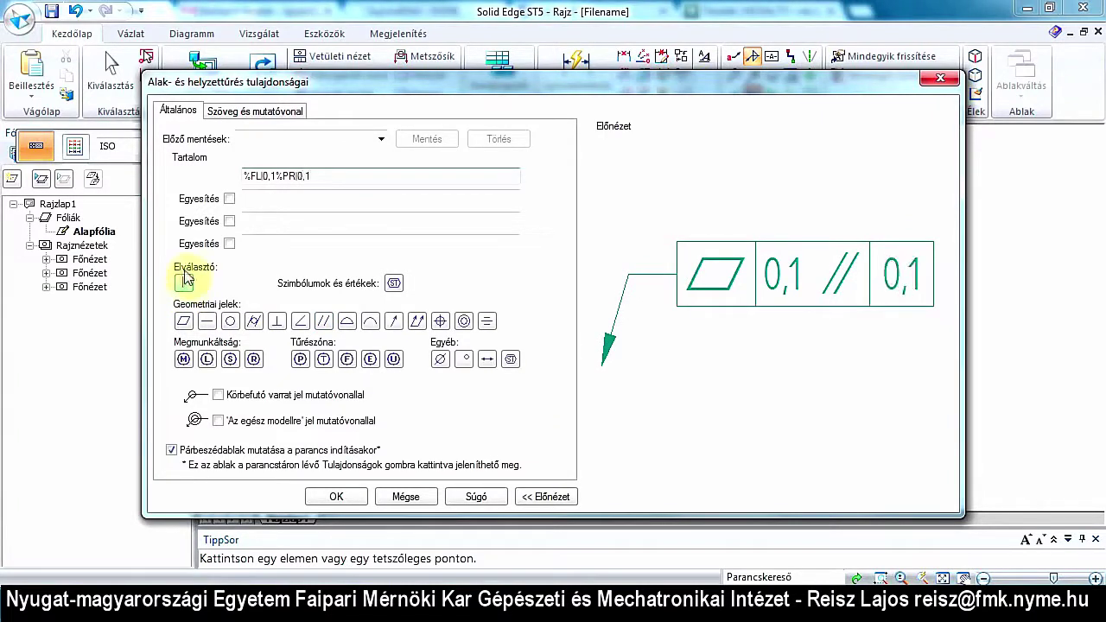
left_click(183, 283)
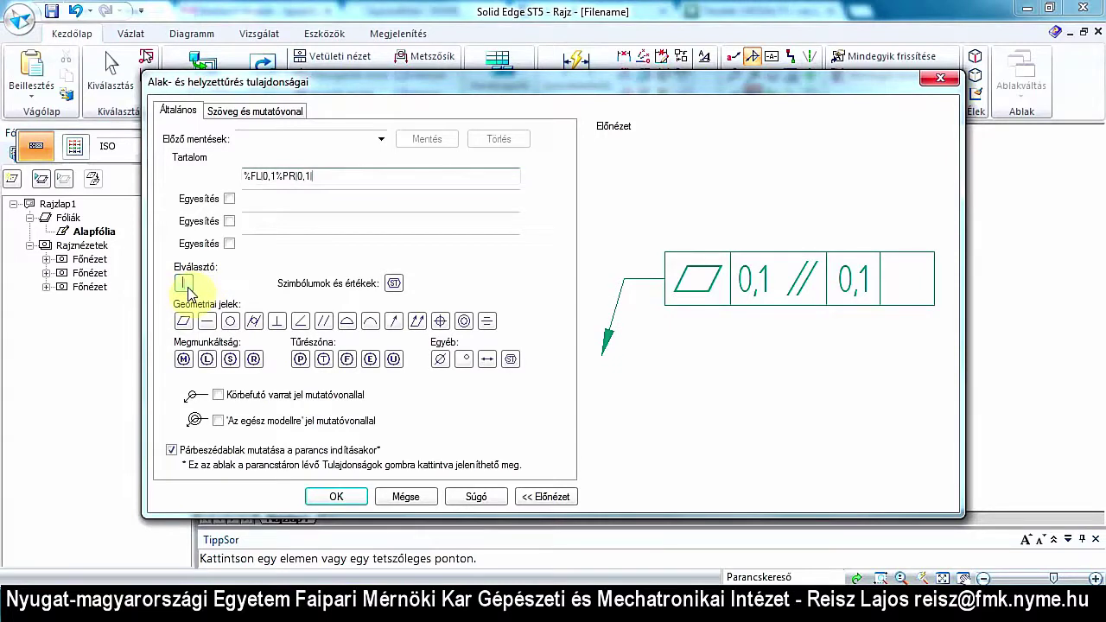
type("A")
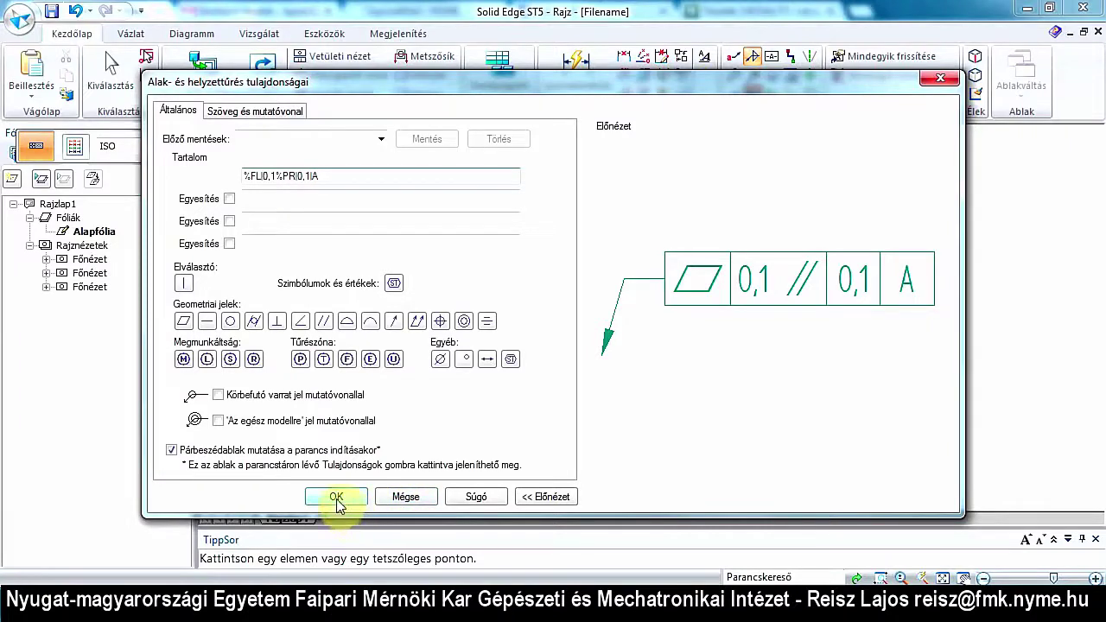
left_click(404, 495)
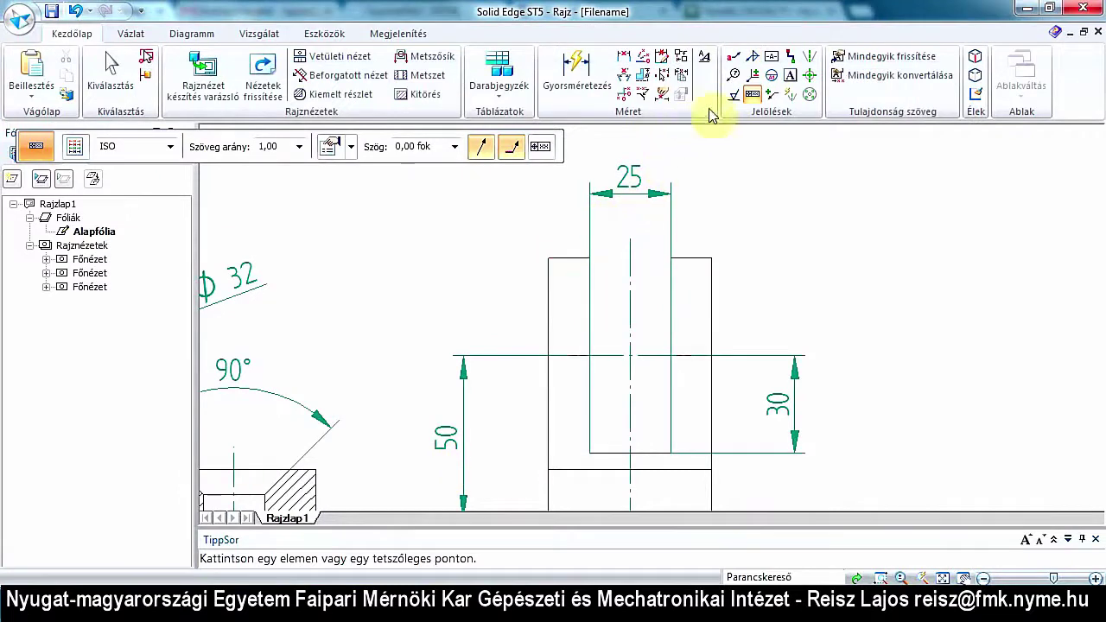
Place a datum frame lettered A on the bracket's top edge beside the 25 dimension.
left_click(772, 57)
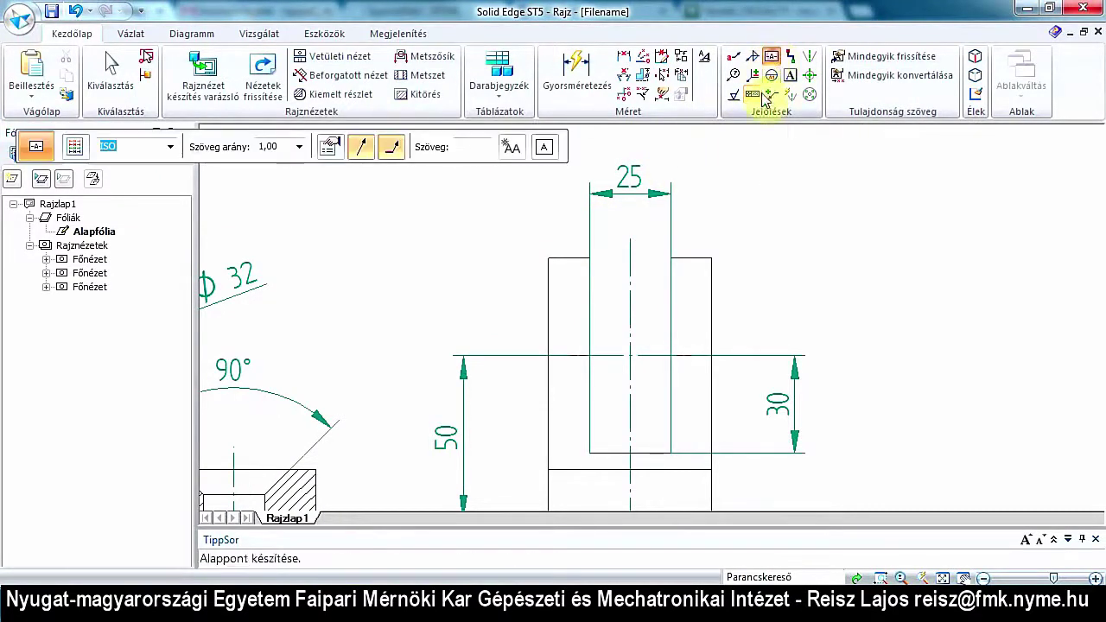
left_click(697, 256)
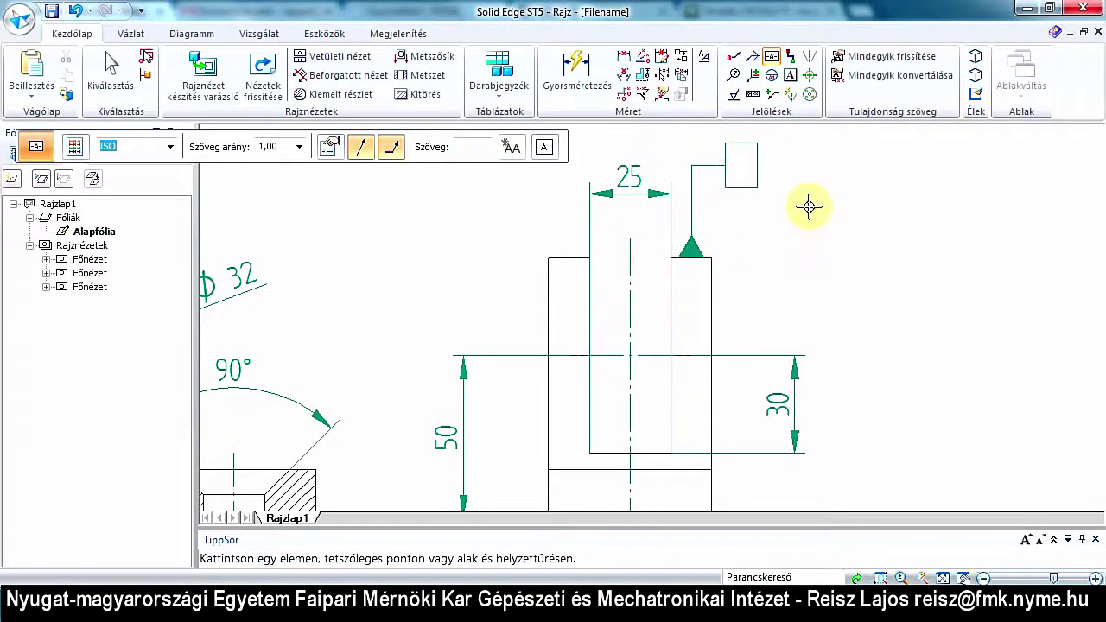
left_click(471, 150)
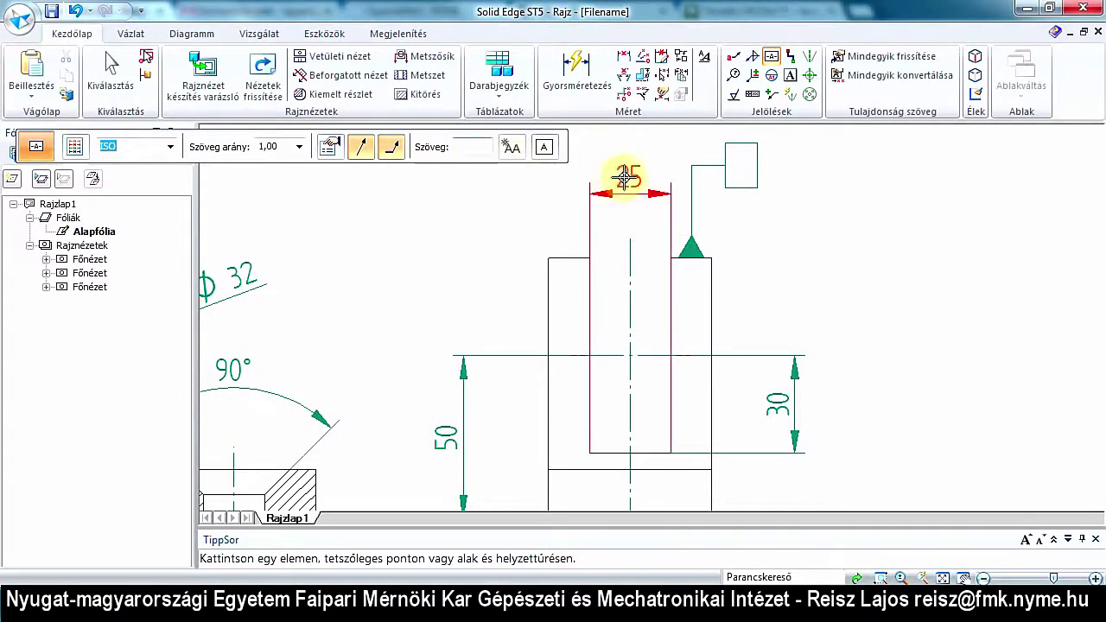
key("Escape")
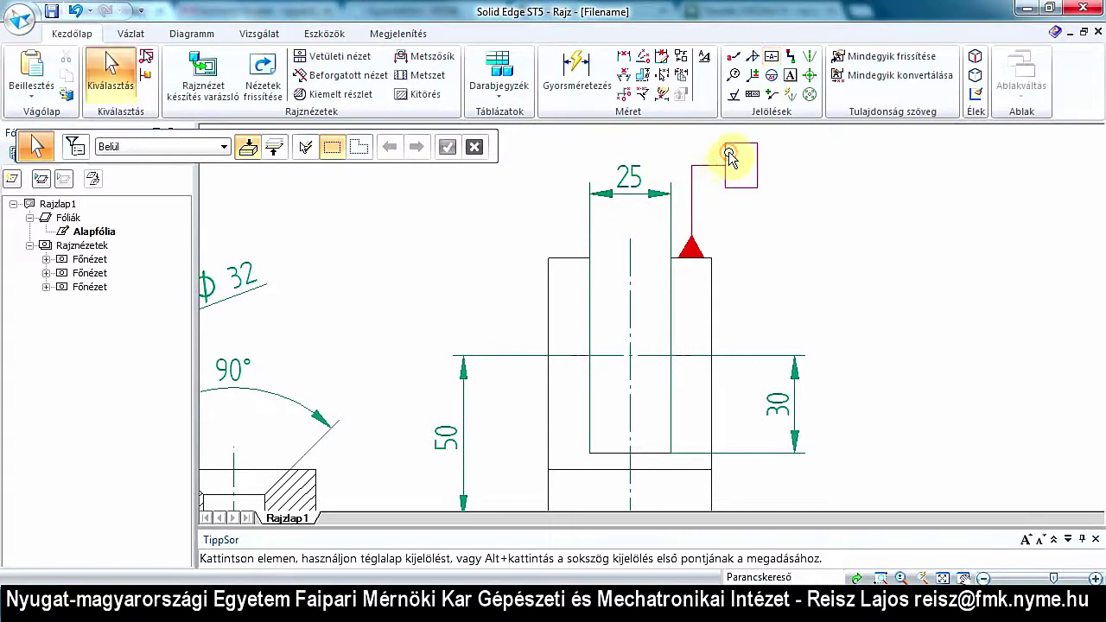
left_click(731, 153)
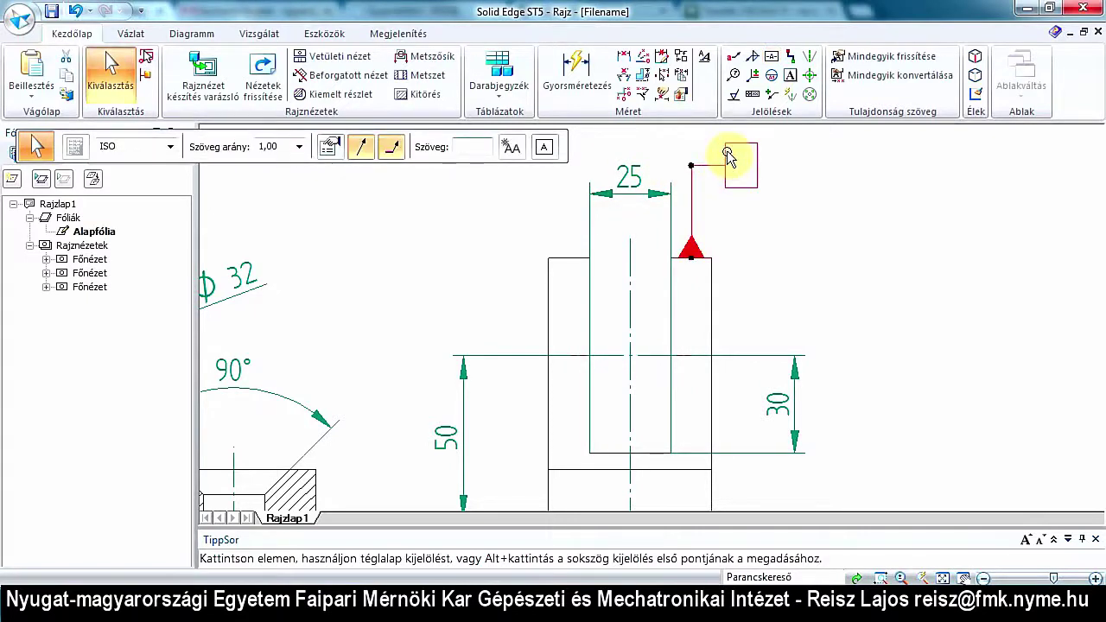
type("A")
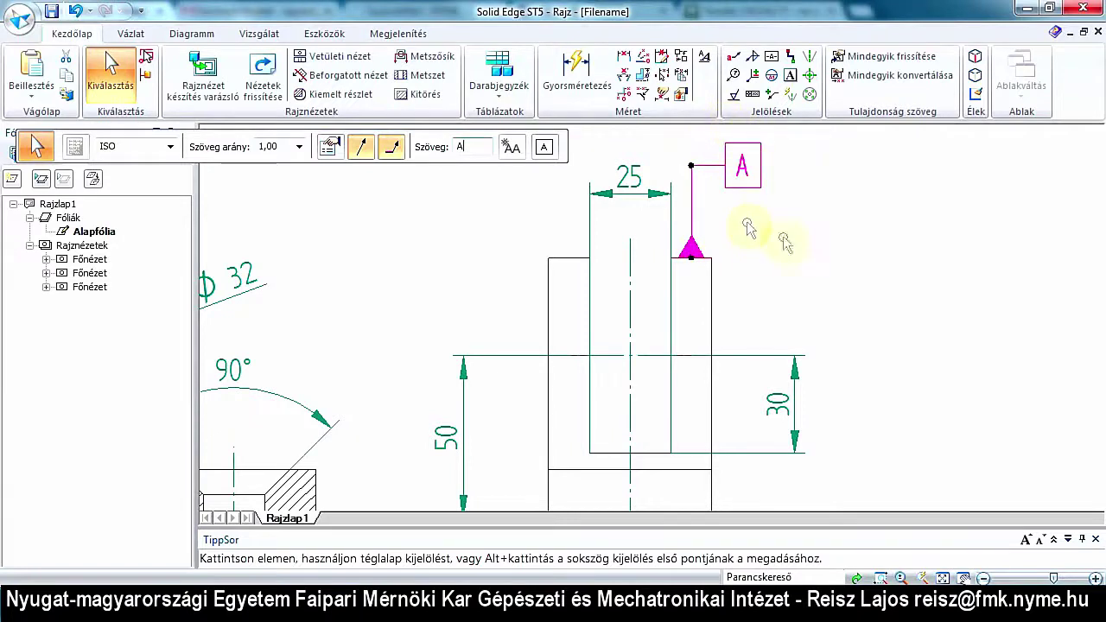
left_click(692, 251)
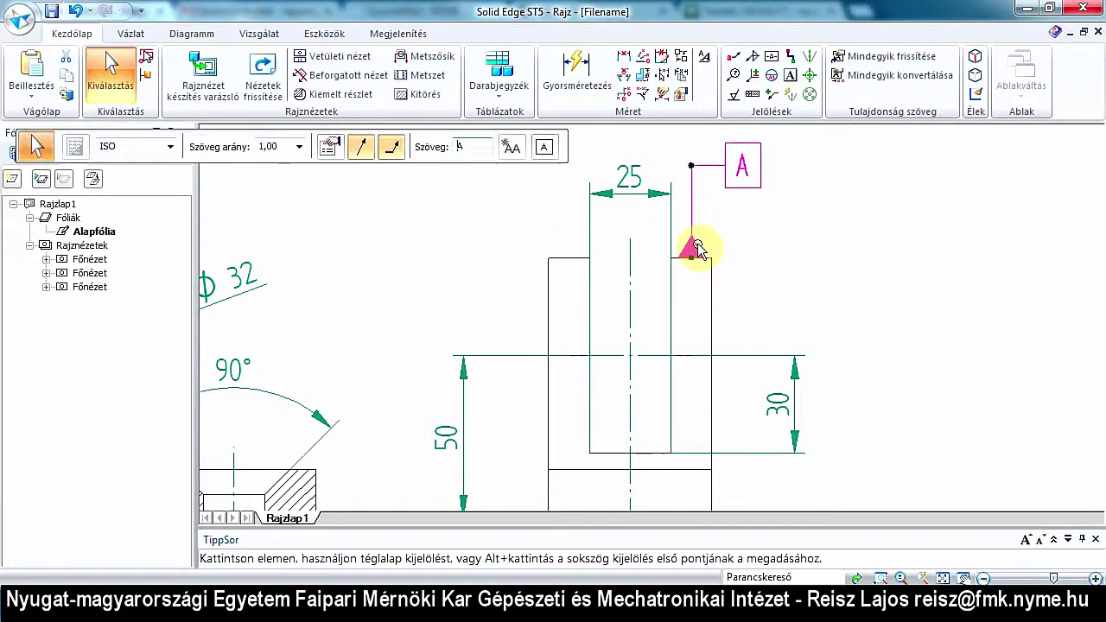
left_click(326, 150)
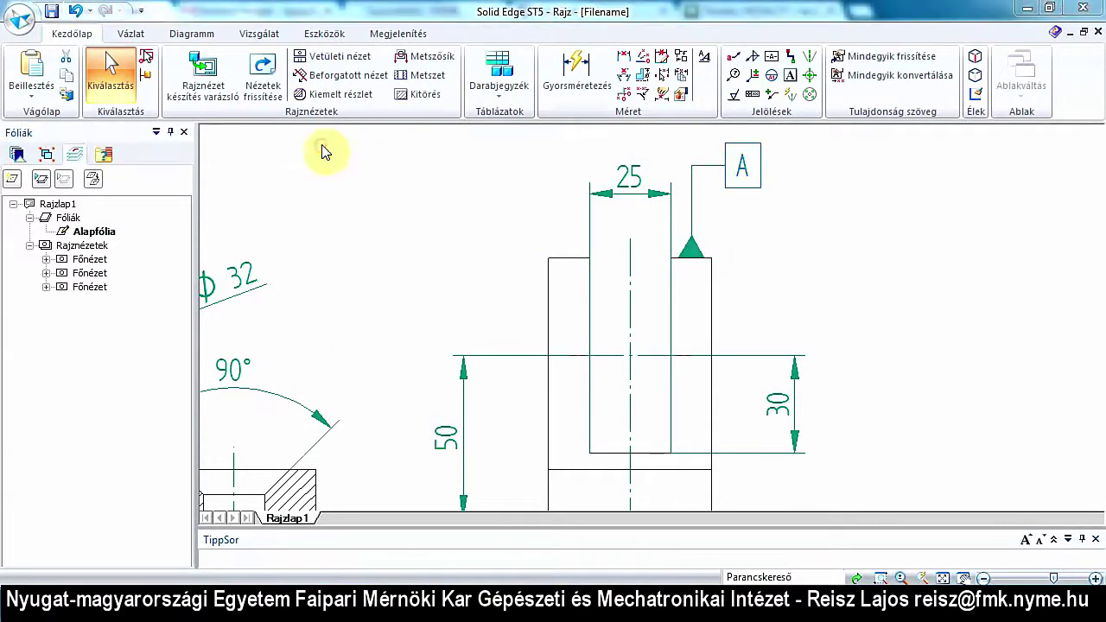
left_click(412, 149)
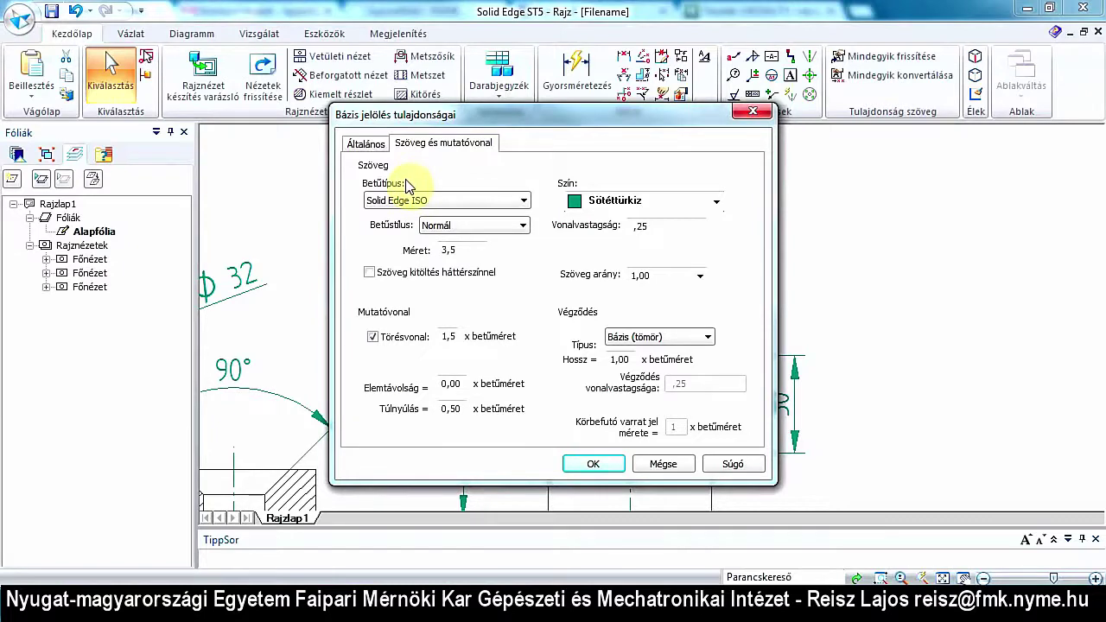
left_click(664, 467)
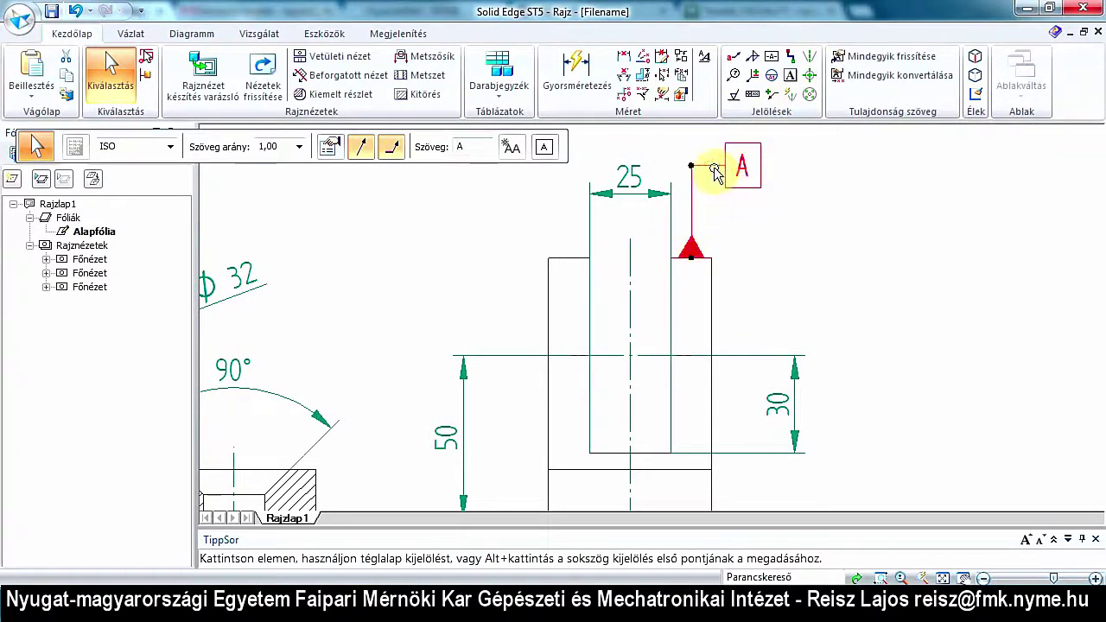
Delete datum symbol A and zoom out to see the whole sheet.
key("Delete")
scroll(570, 298, "down", 2)
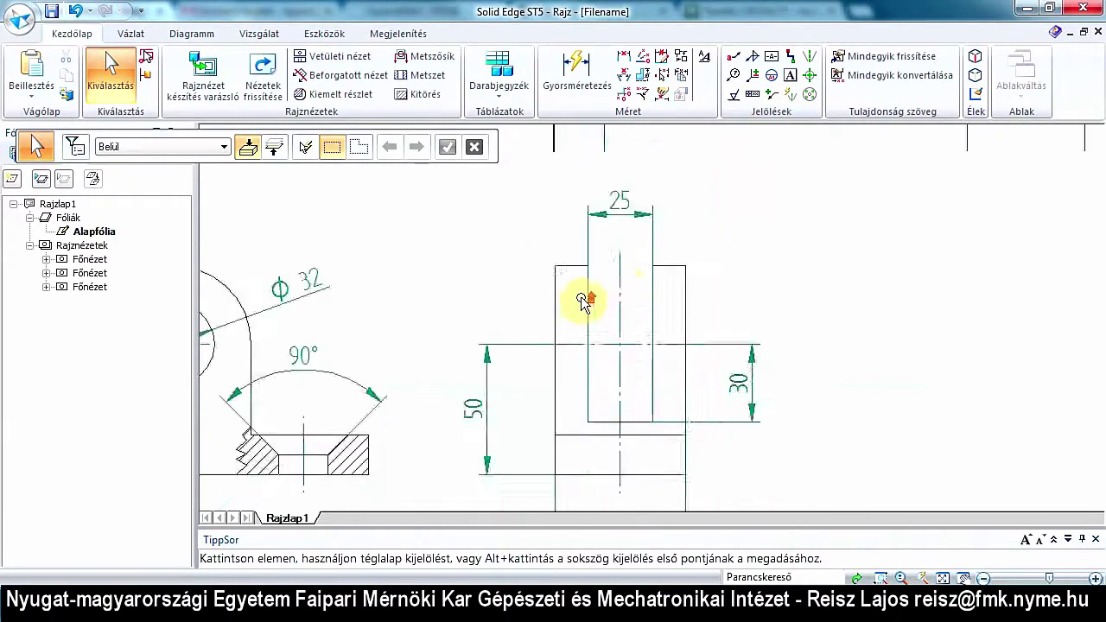
scroll(584, 300, "down", 1)
scroll(575, 303, "down", 1)
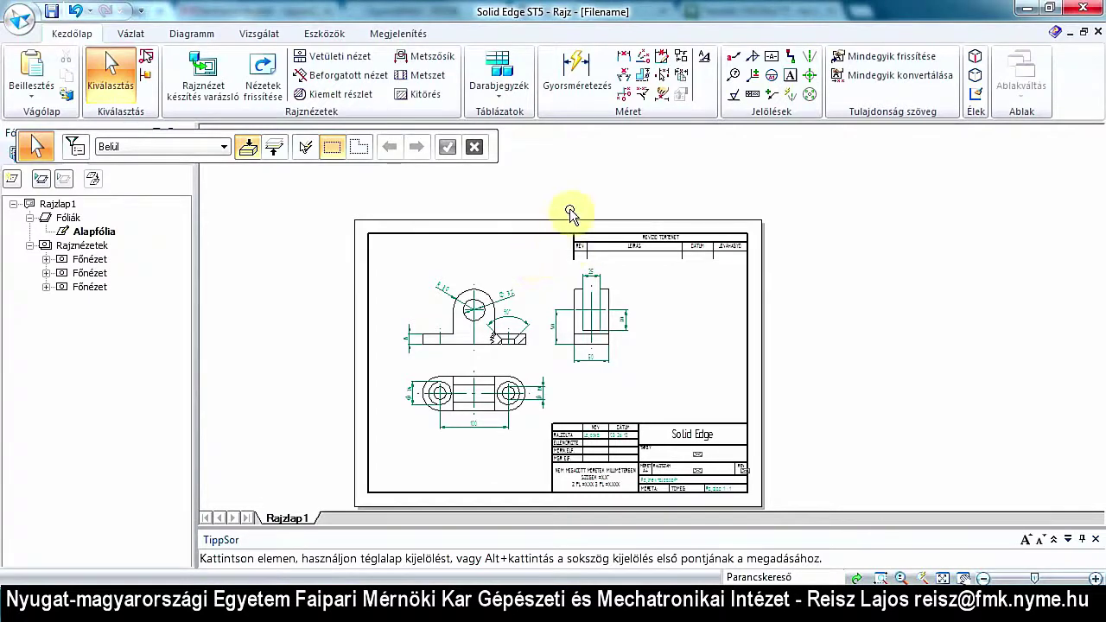
Create a parts list from the bracket's front view, placed right of the side view.
left_click(505, 69)
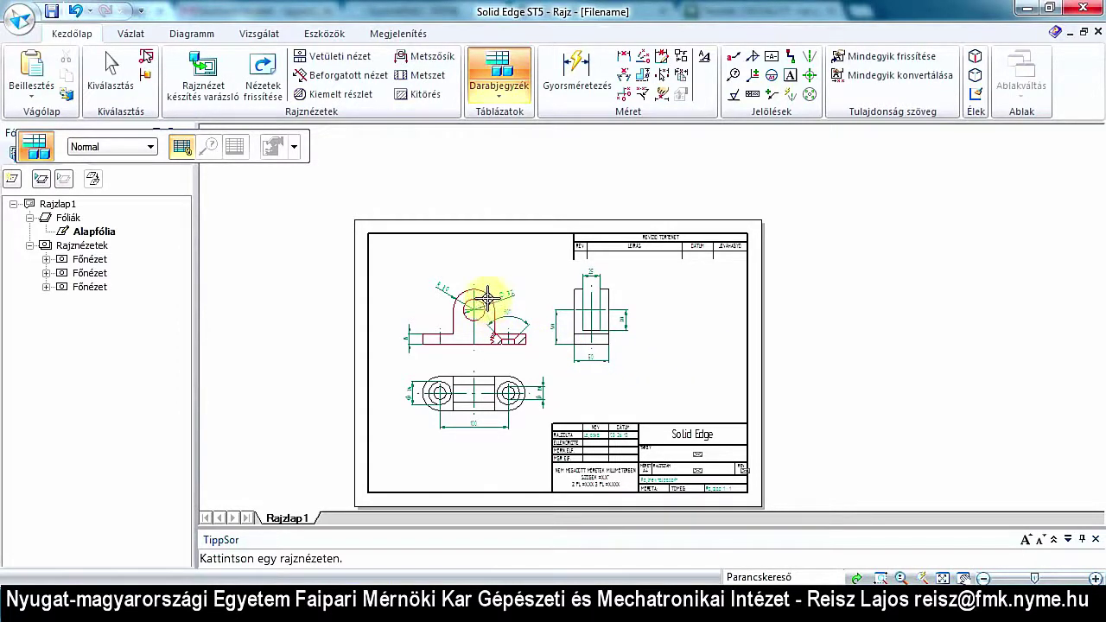
left_click(489, 297)
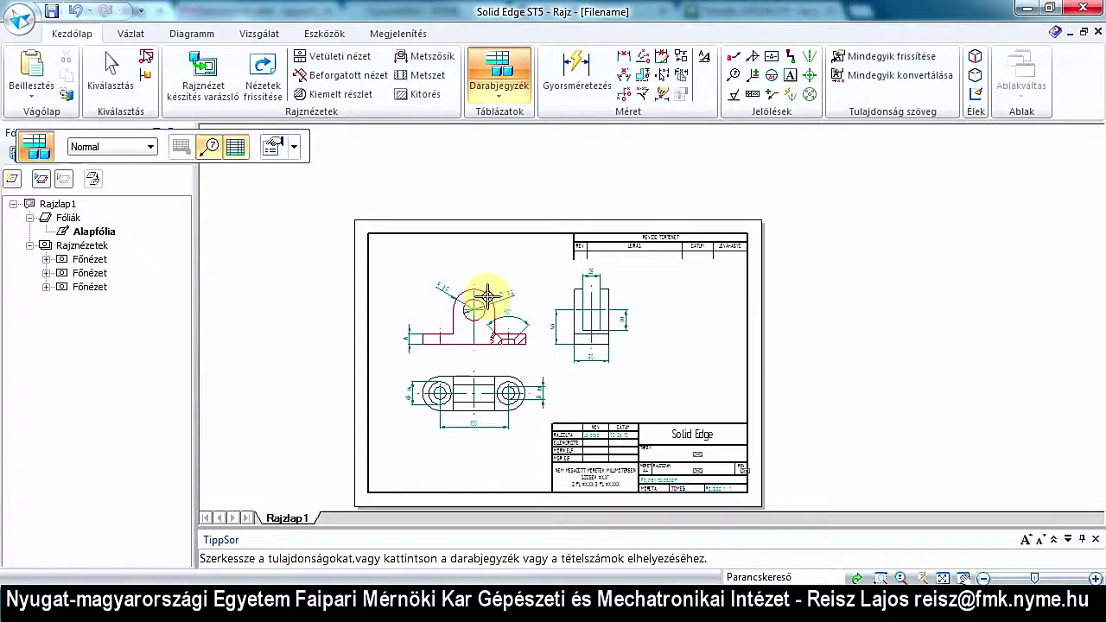
left_click(665, 278)
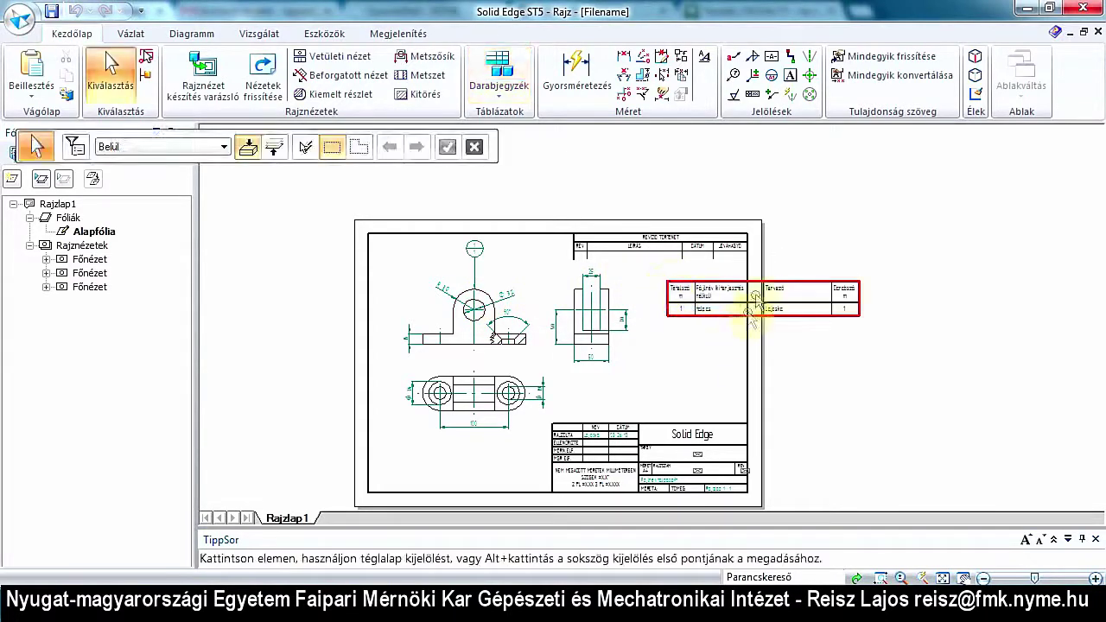
scroll(691, 308, "up", 2)
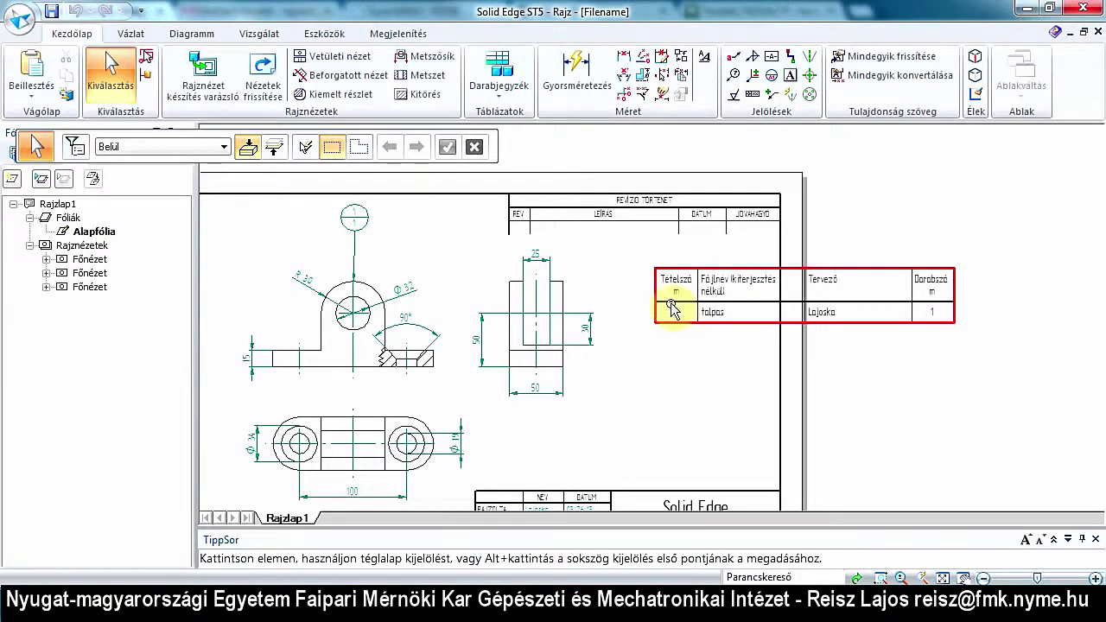
left_click(342, 219)
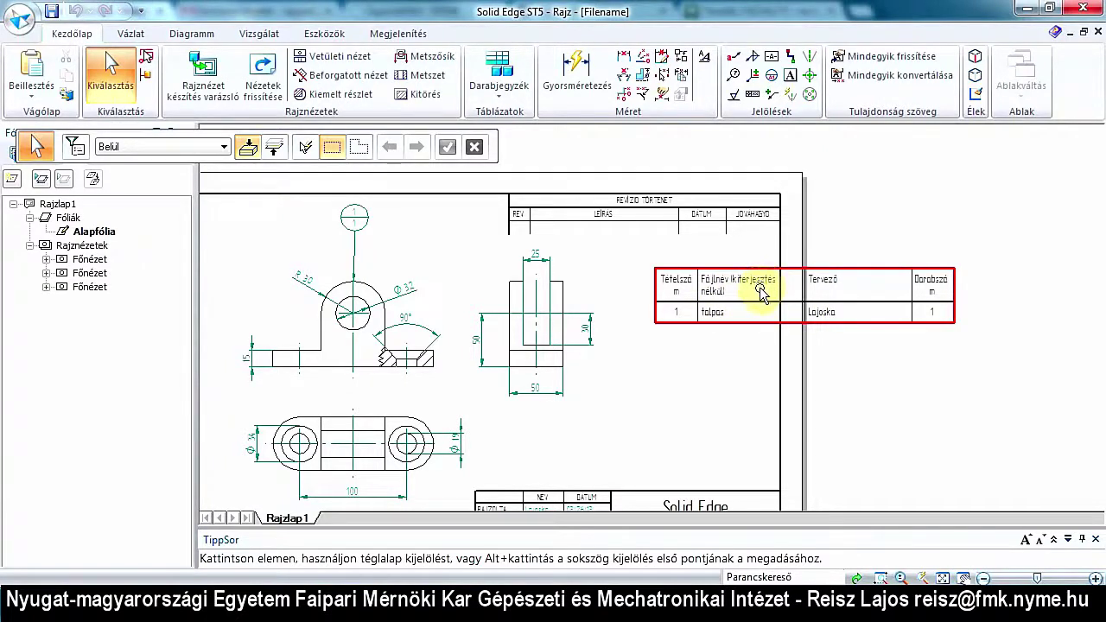
Delete the Fájlnév (file name) column from the parts list's columns and apply the change.
double_click(732, 273)
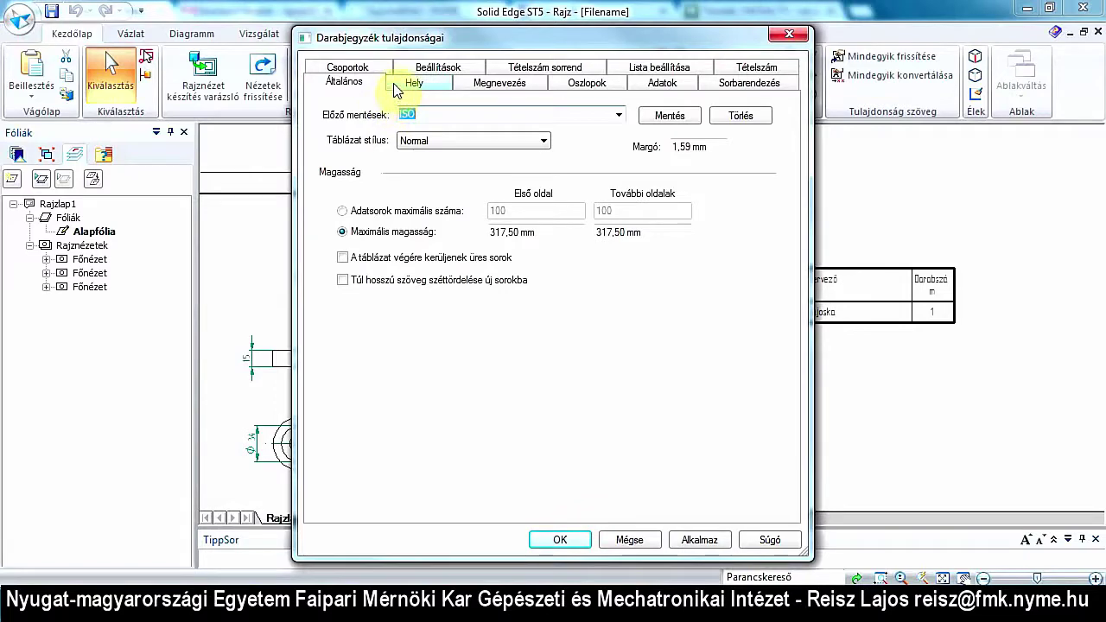
left_click(506, 86)
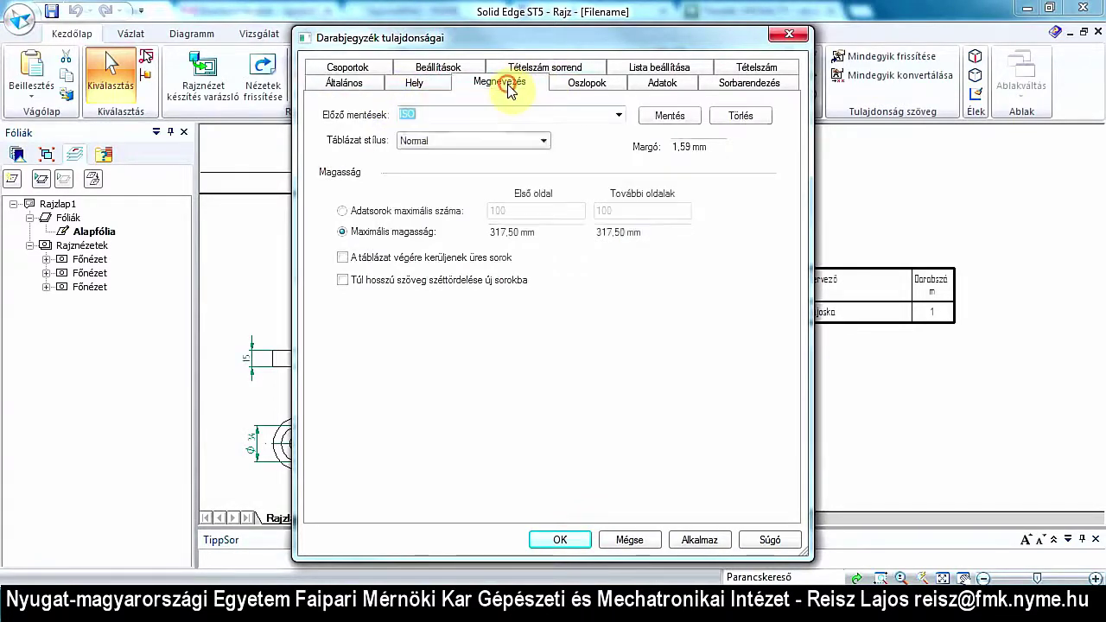
left_click(564, 86)
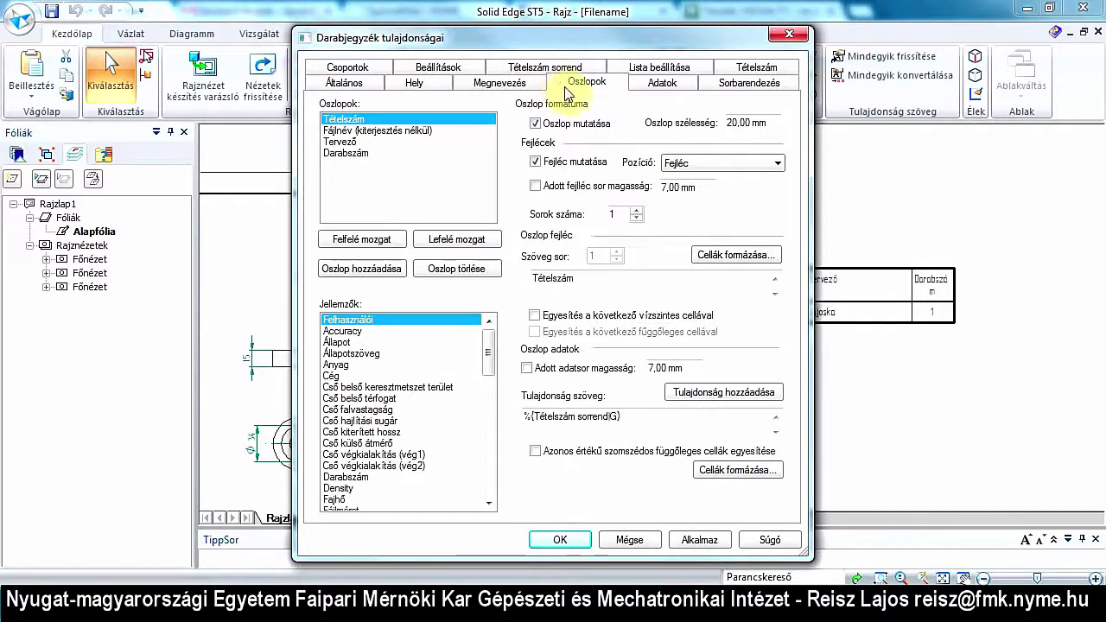
left_click(346, 118)
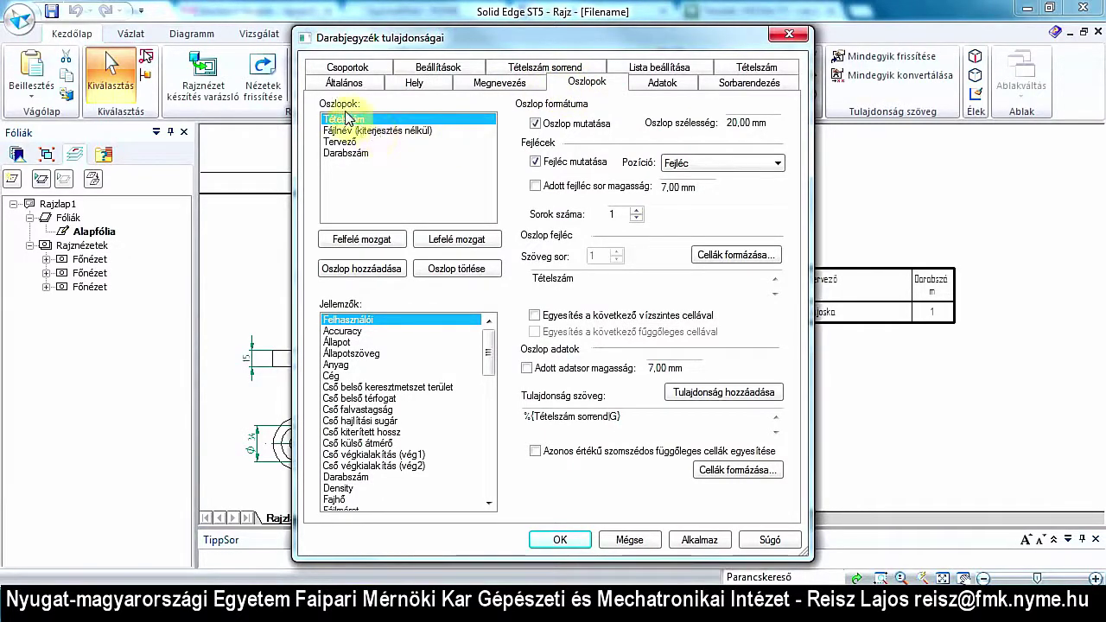
left_click_drag(483, 38, 290, 25)
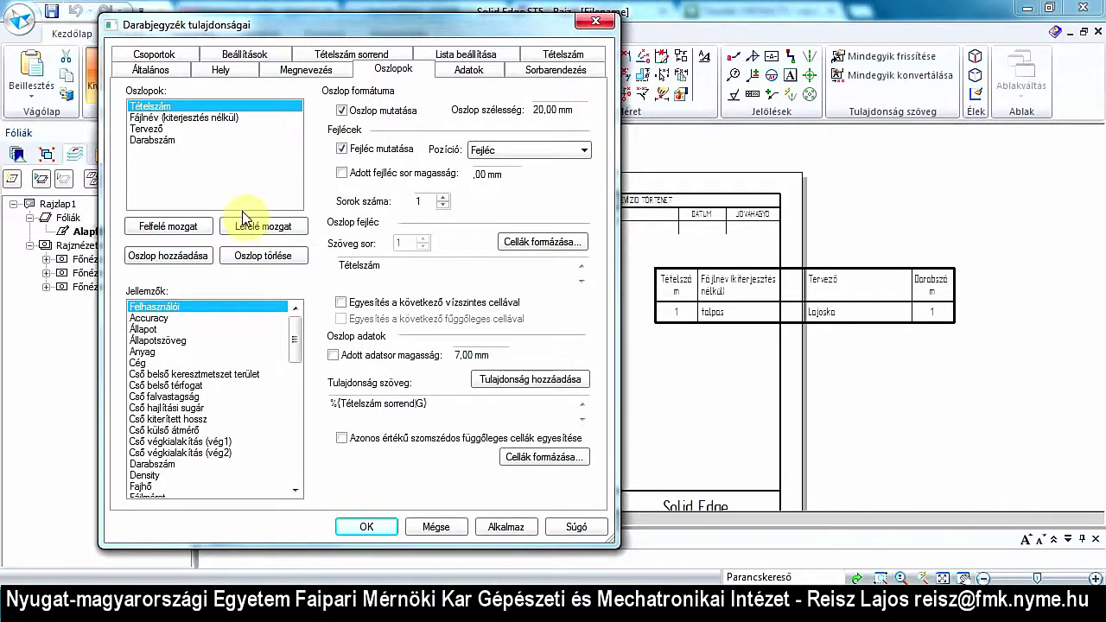
left_click(173, 117)
left_click(273, 257)
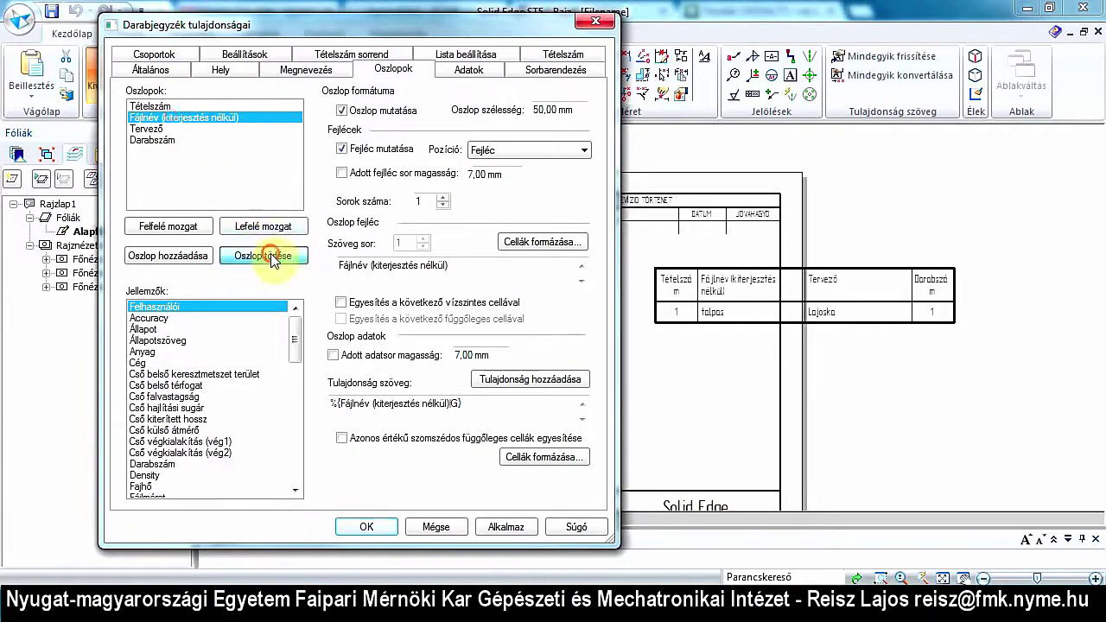
left_click(518, 532)
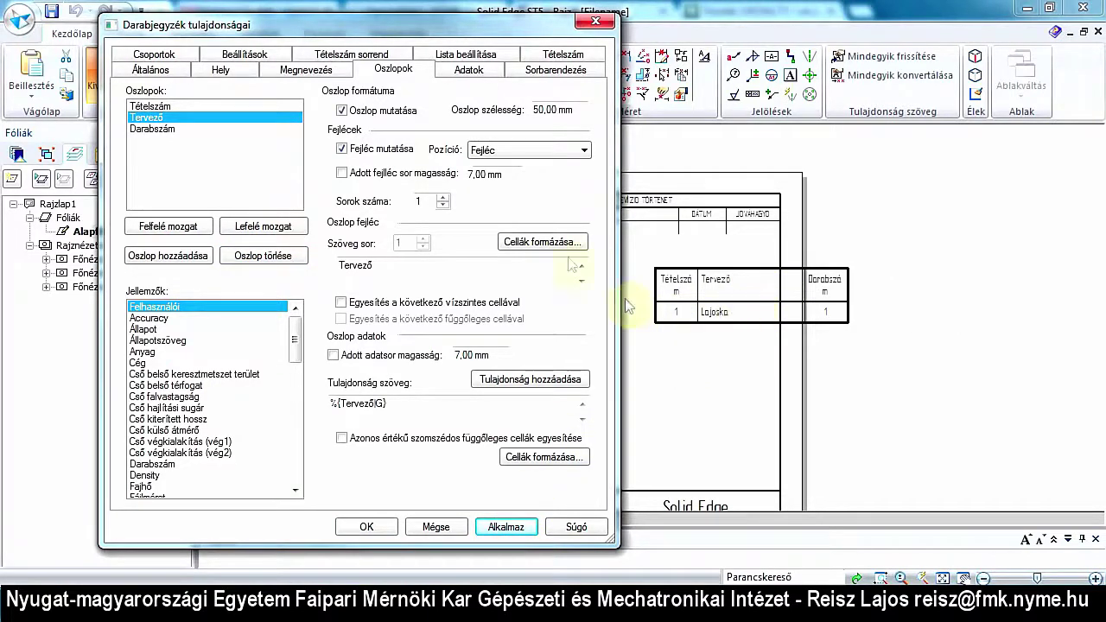
left_click(173, 258)
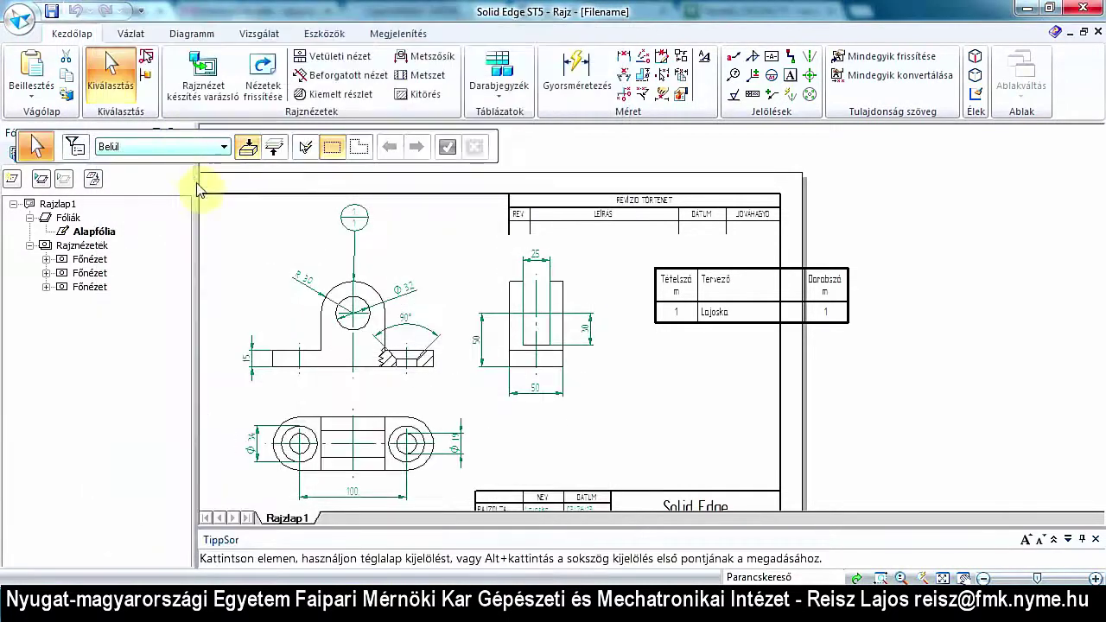
Add a new parts-list column in Parts List Properties with the header Megnevezés.
double_click(706, 275)
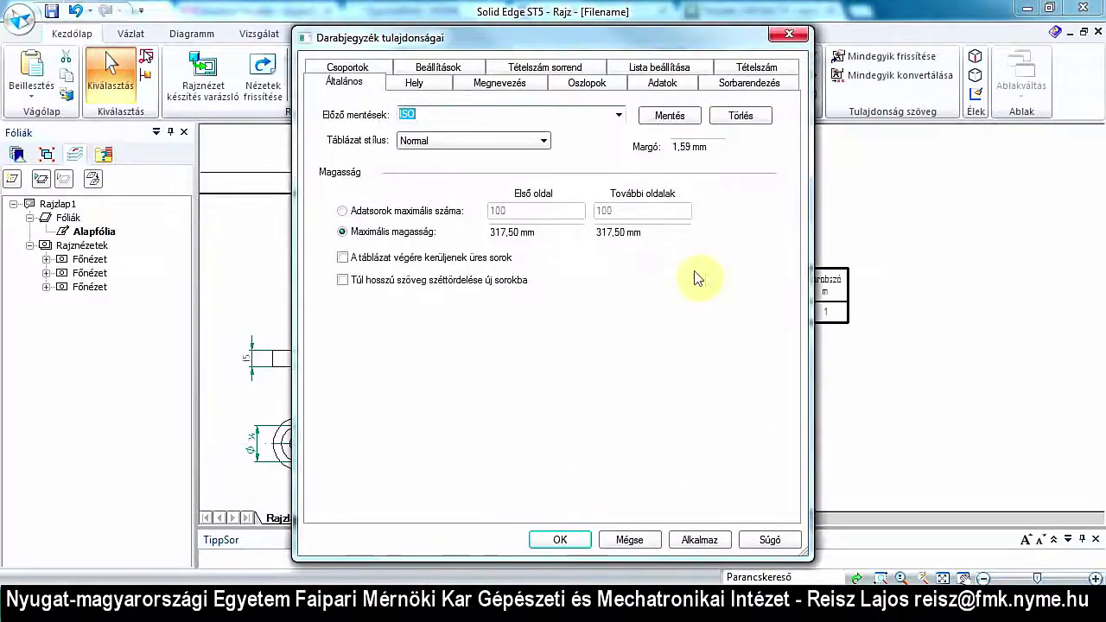
left_click(572, 84)
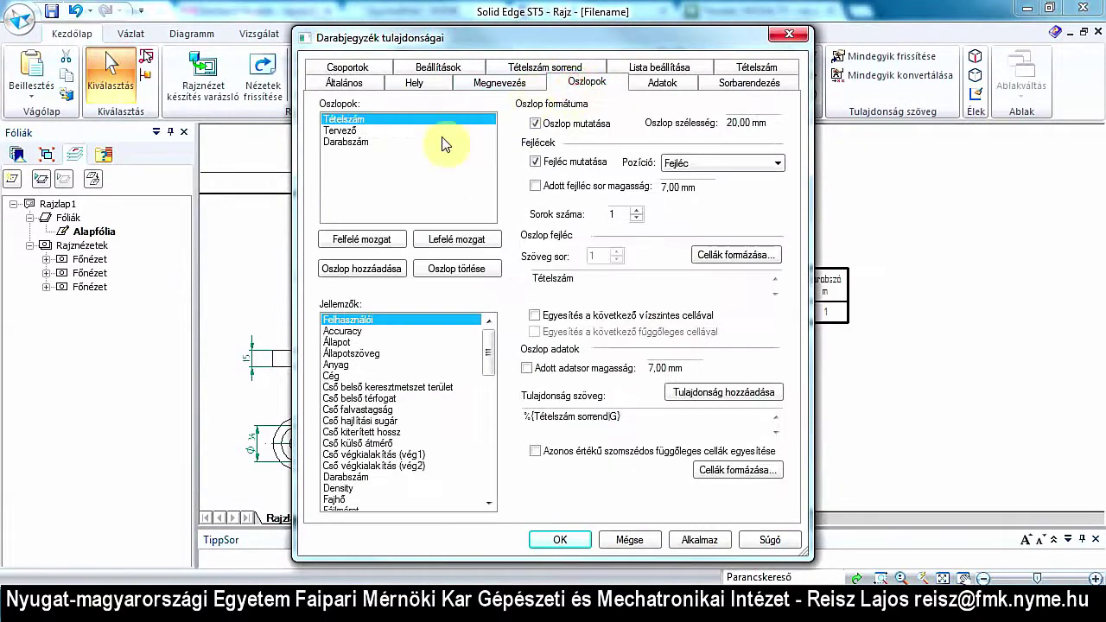
left_click(373, 273)
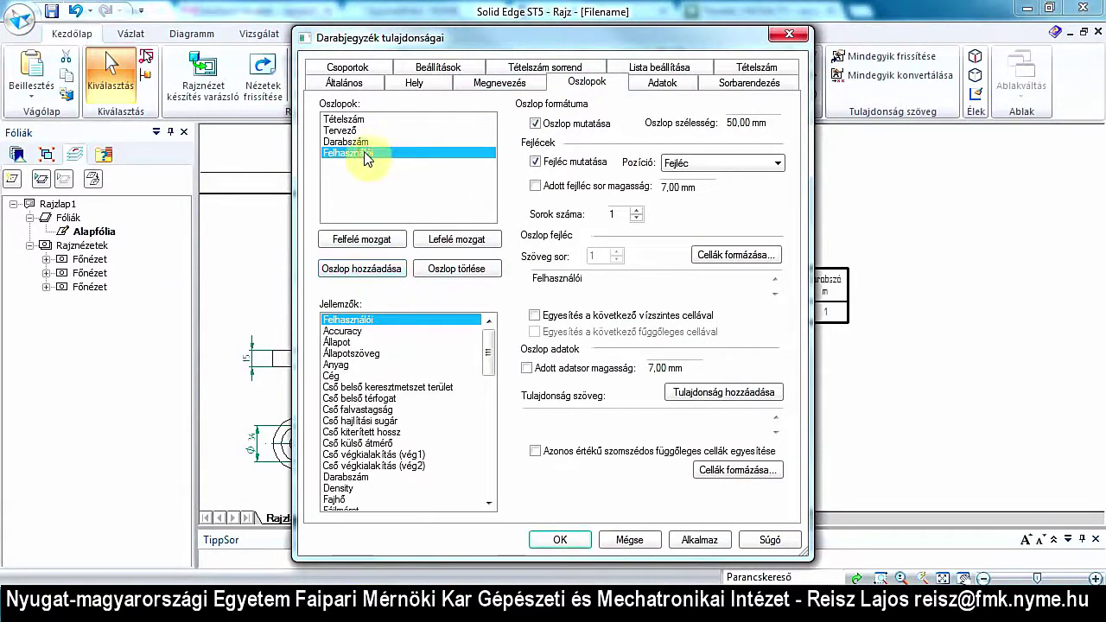
left_click(600, 279)
left_click_drag(600, 279, 529, 283)
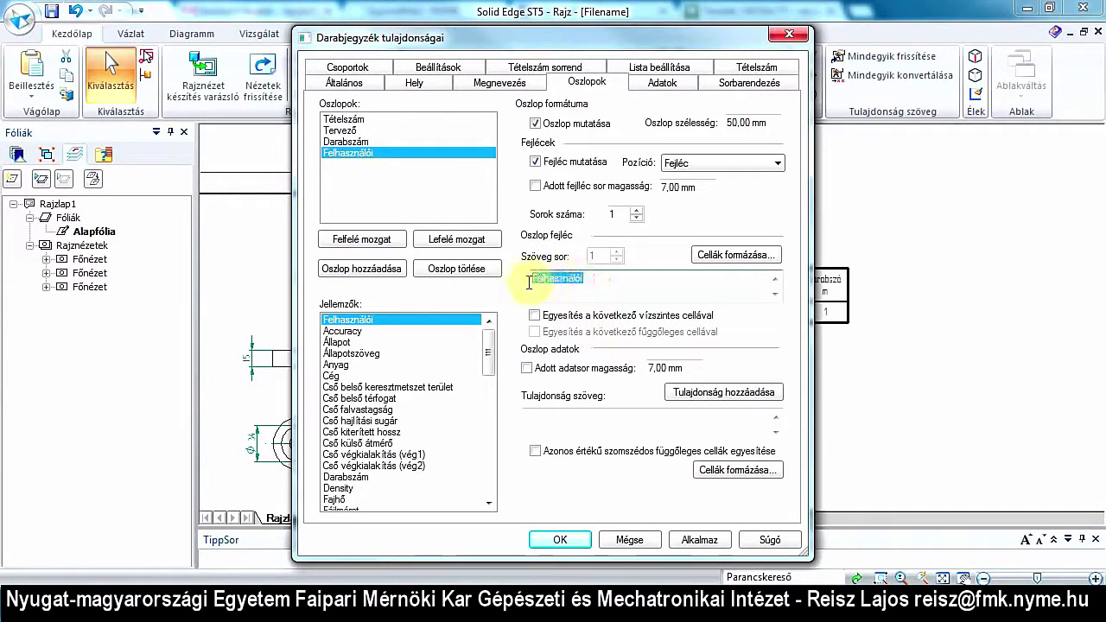
left_click_drag(600, 32, 459, 45)
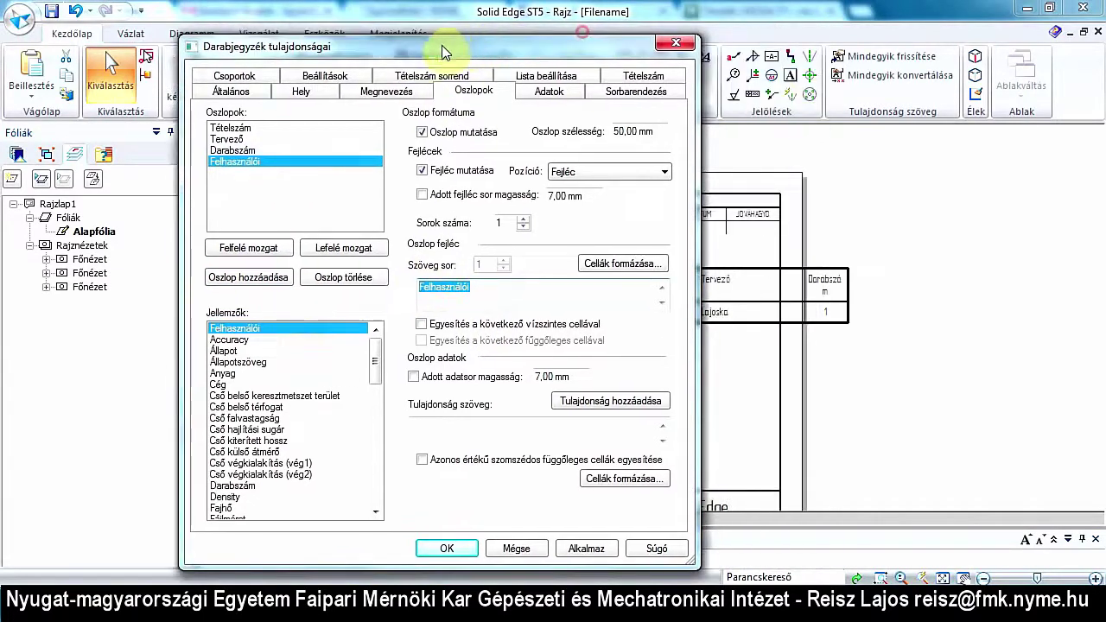
type("Meg")
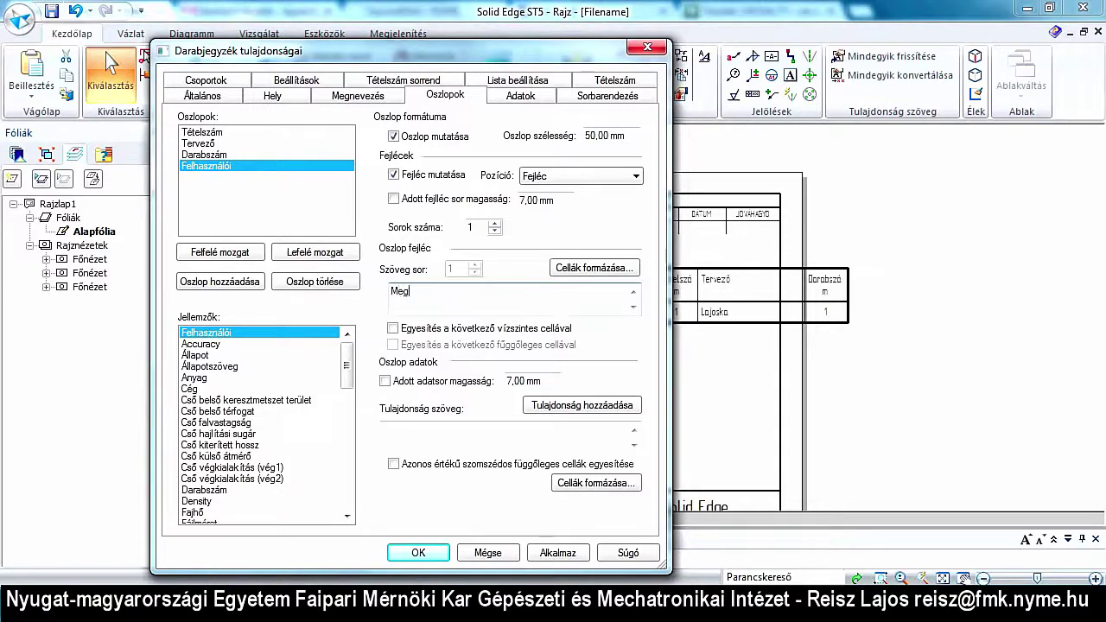
type("nevezés")
left_click(224, 334)
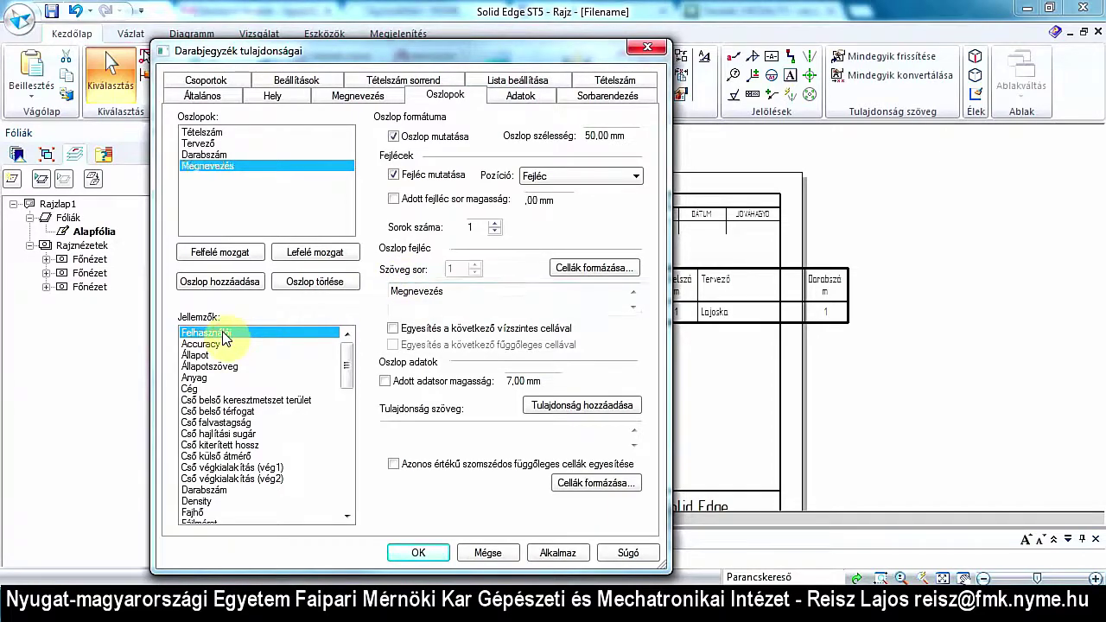
Try Anyag, Darabszám, Fajhő and Hővezetés as the new column's property.
mouse_move(429, 52)
left_mouse_down()
mouse_move(430, 39)
mouse_move(371, 26)
left_mouse_up()
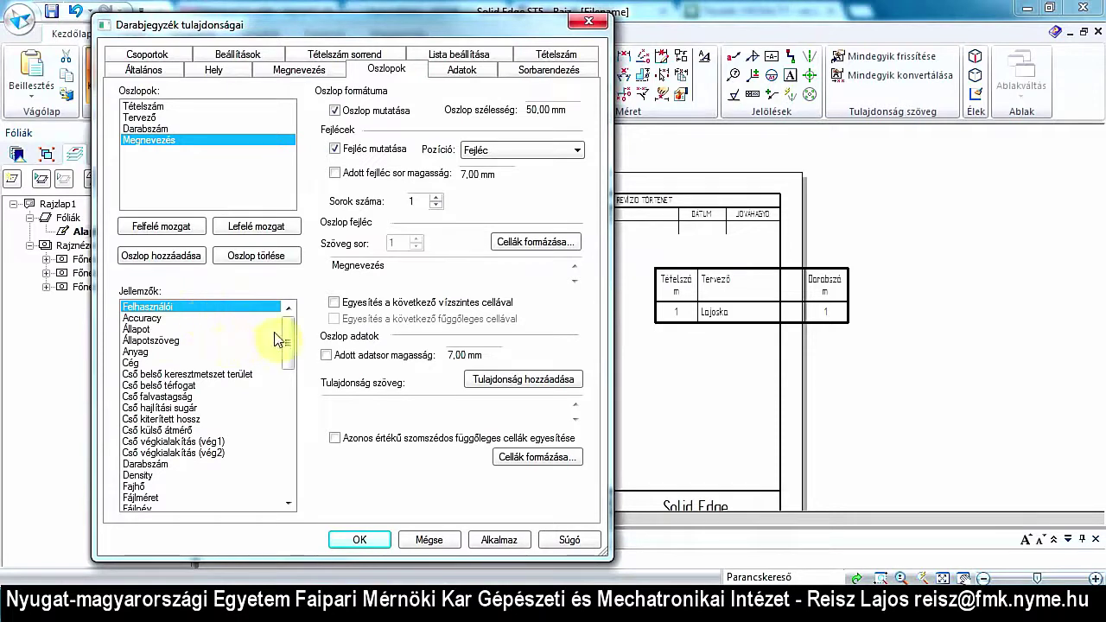
left_click(147, 352)
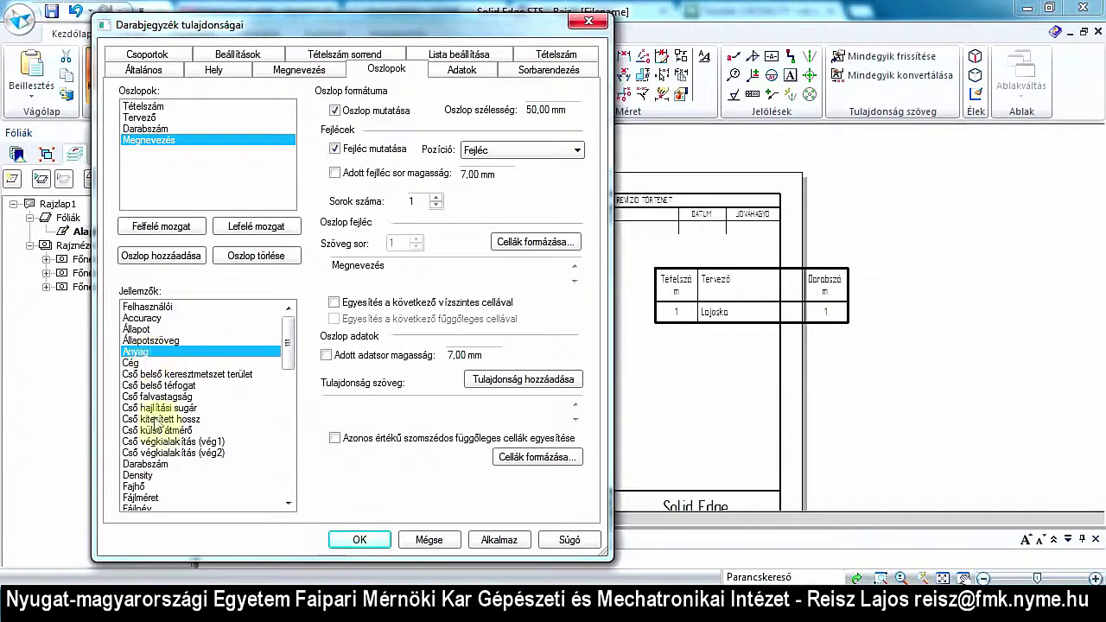
left_click(165, 465)
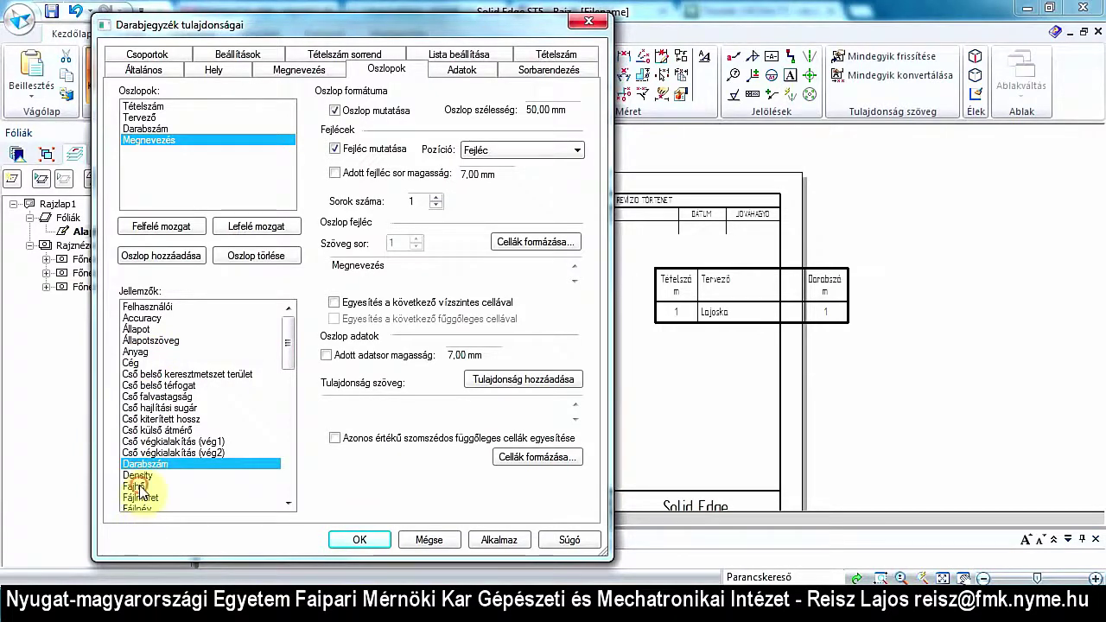
left_click(139, 486)
left_click_drag(289, 354, 297, 402)
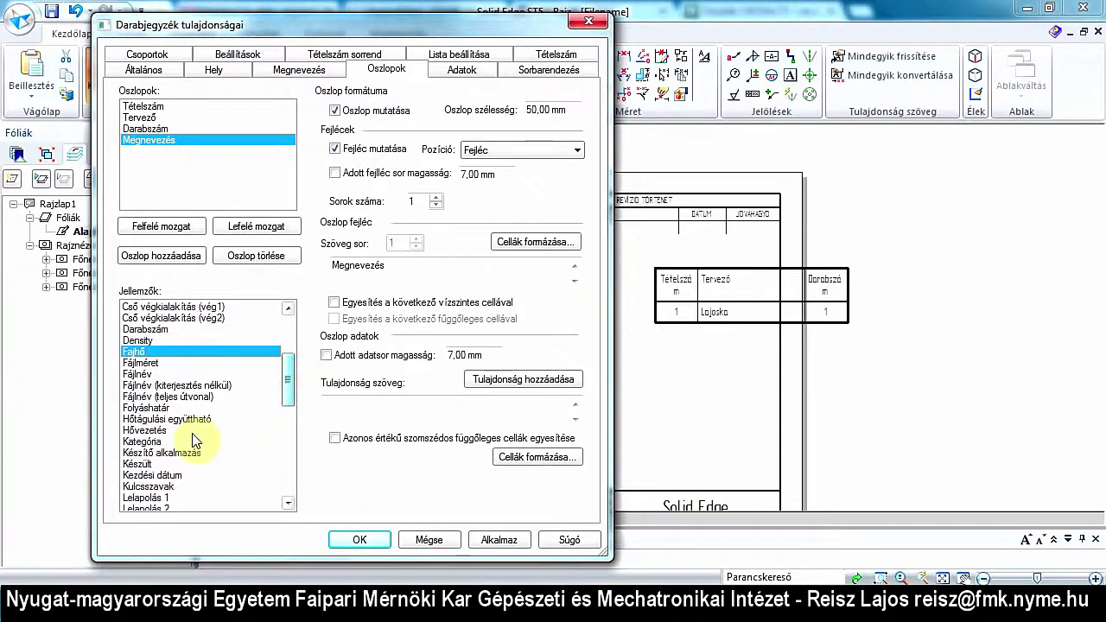
left_click(157, 432)
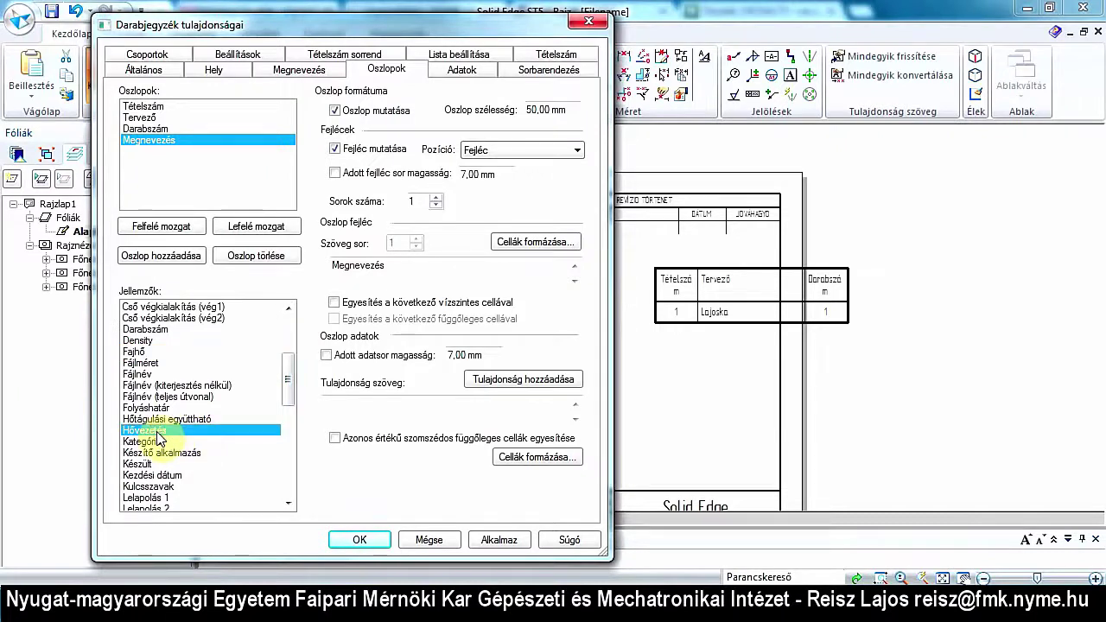
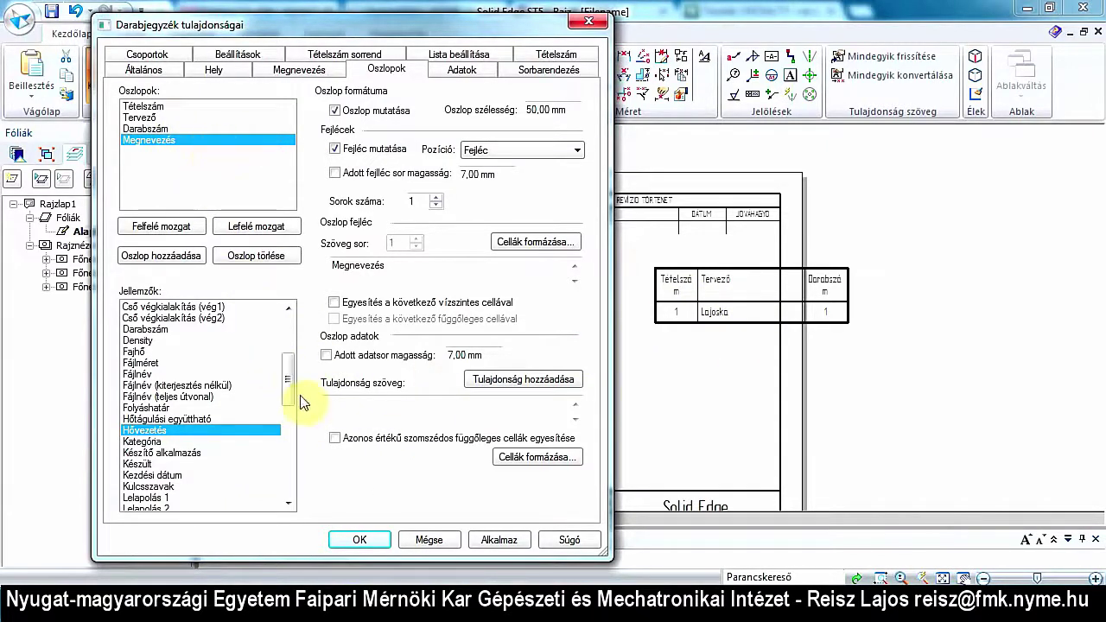
Choose Fájlnév (kiterjesztés nélkül) as the Megnevezés column's property and add it to the column text.
left_click_drag(290, 390, 290, 415)
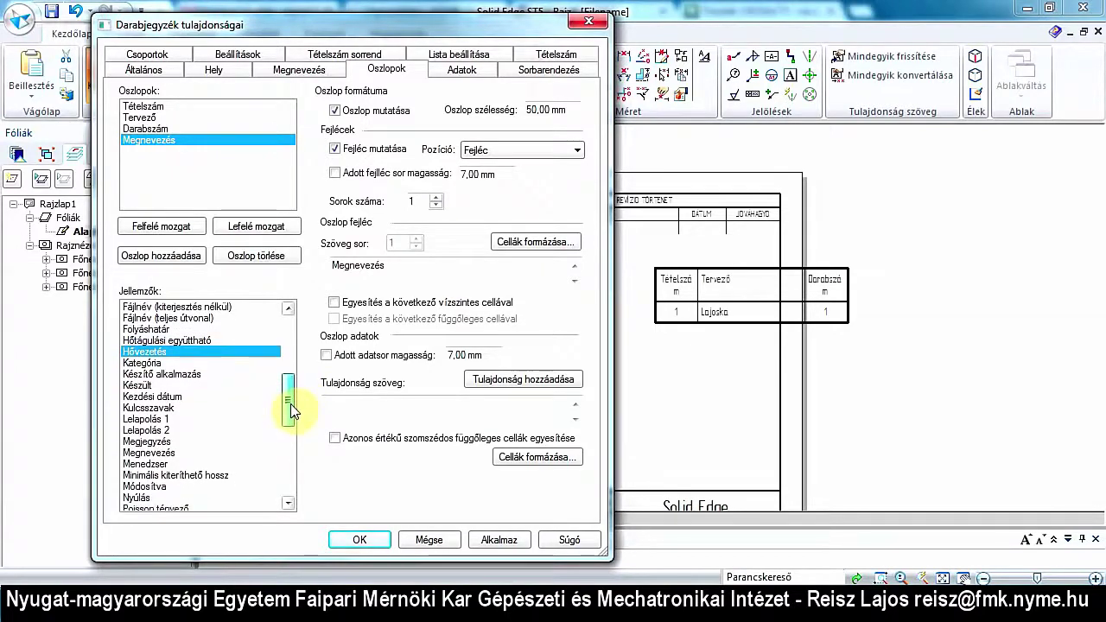
left_click(149, 441)
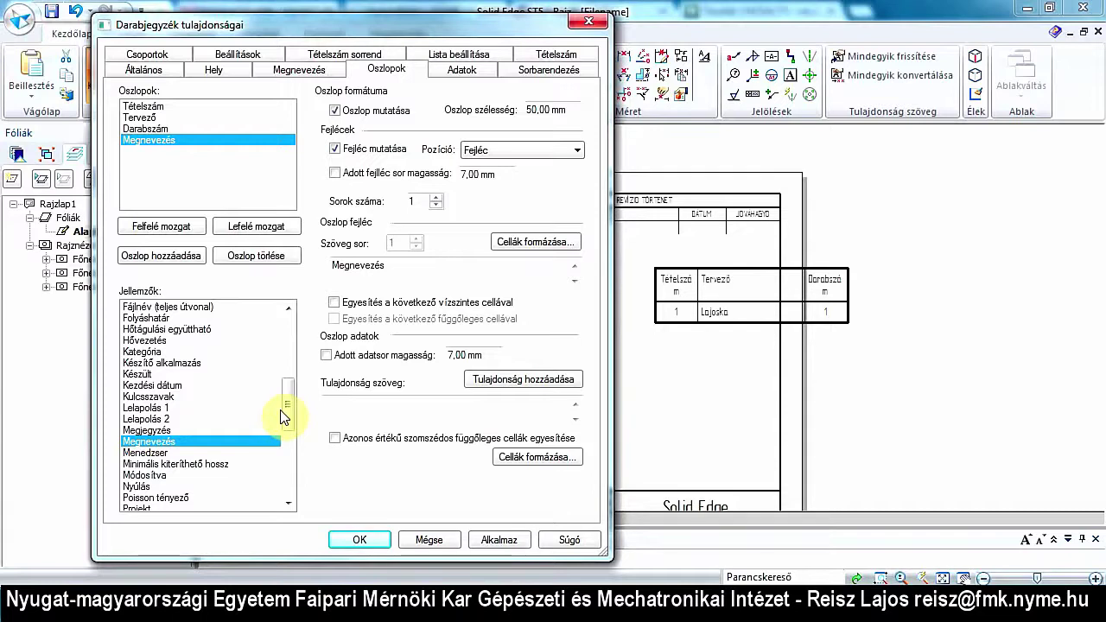
scroll(287, 416, "down", 2)
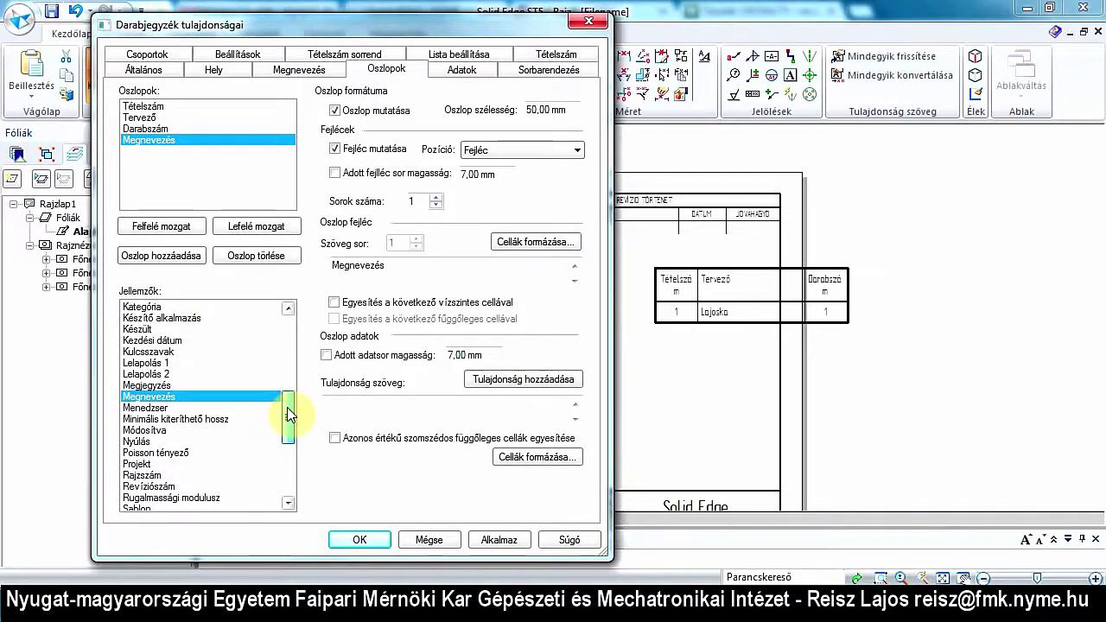
mouse_move(287, 416)
left_mouse_down()
mouse_move(294, 464)
mouse_move(295, 423)
left_mouse_up()
left_click_drag(295, 393, 296, 384)
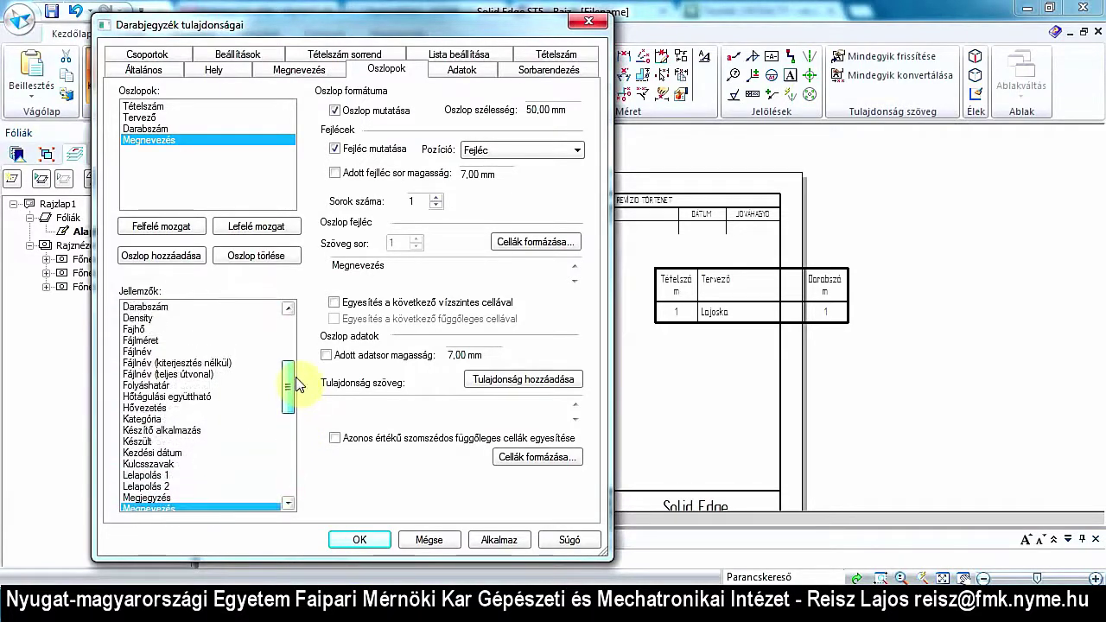
left_click(144, 352)
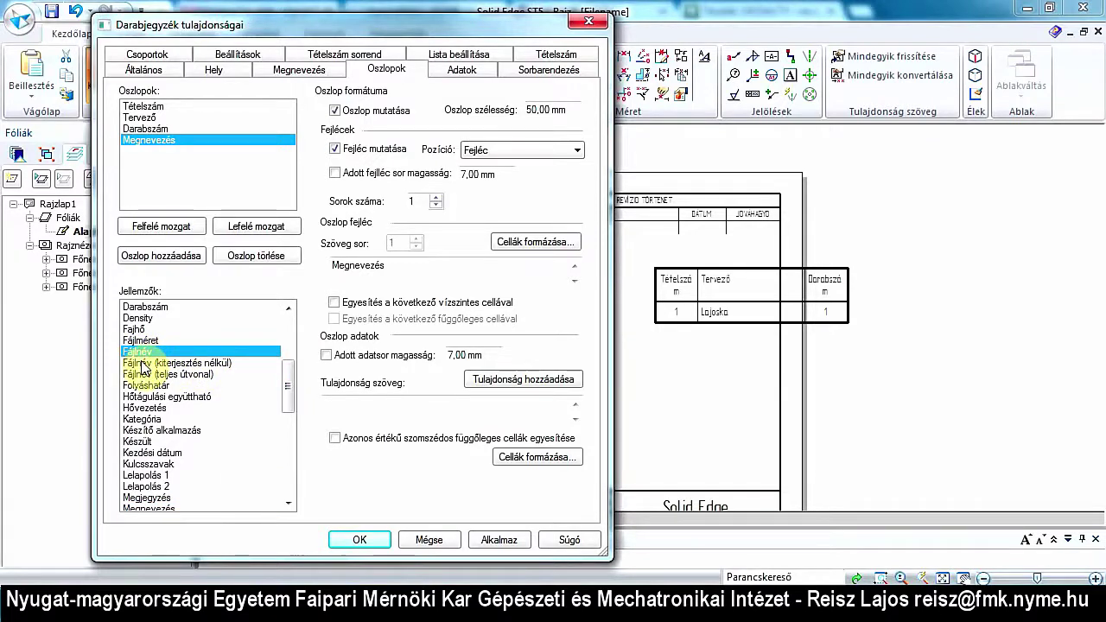
left_click(145, 363)
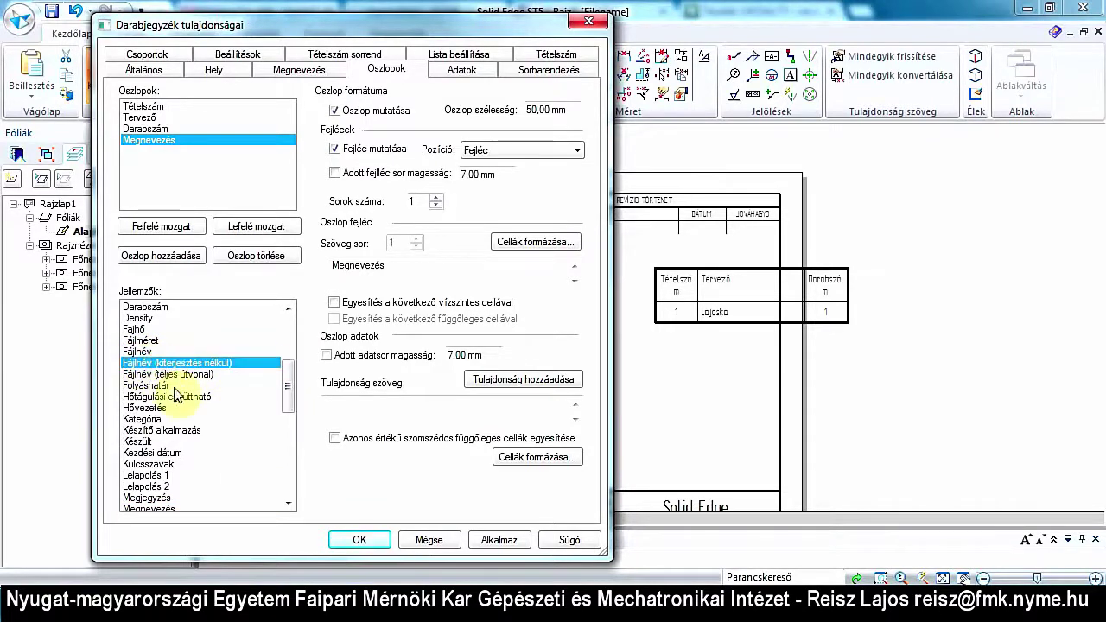
left_click(170, 375)
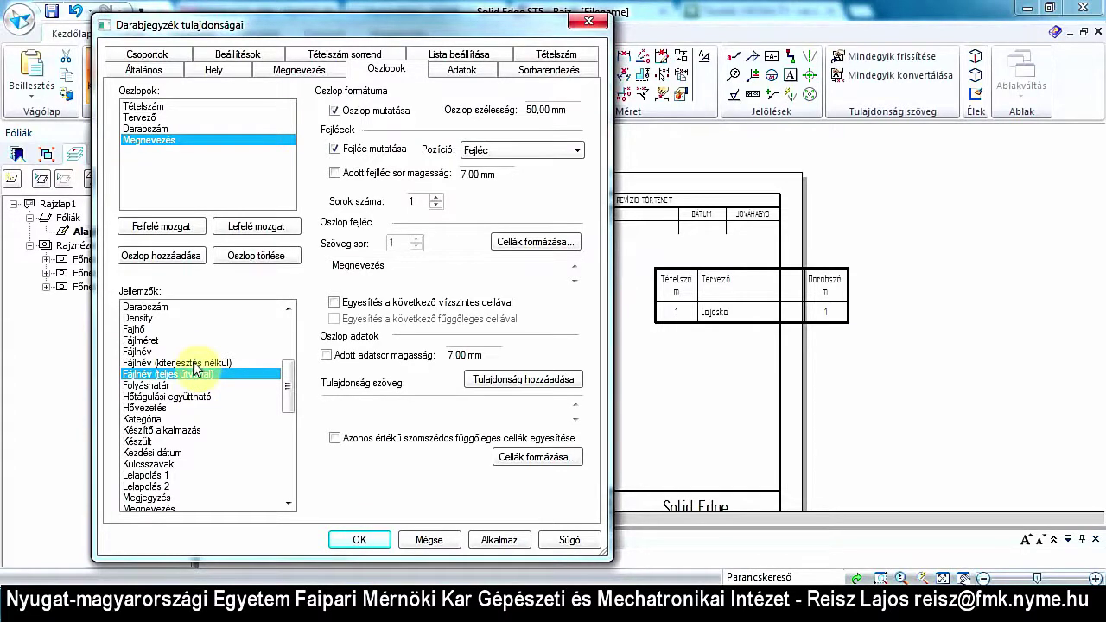
left_click(193, 363)
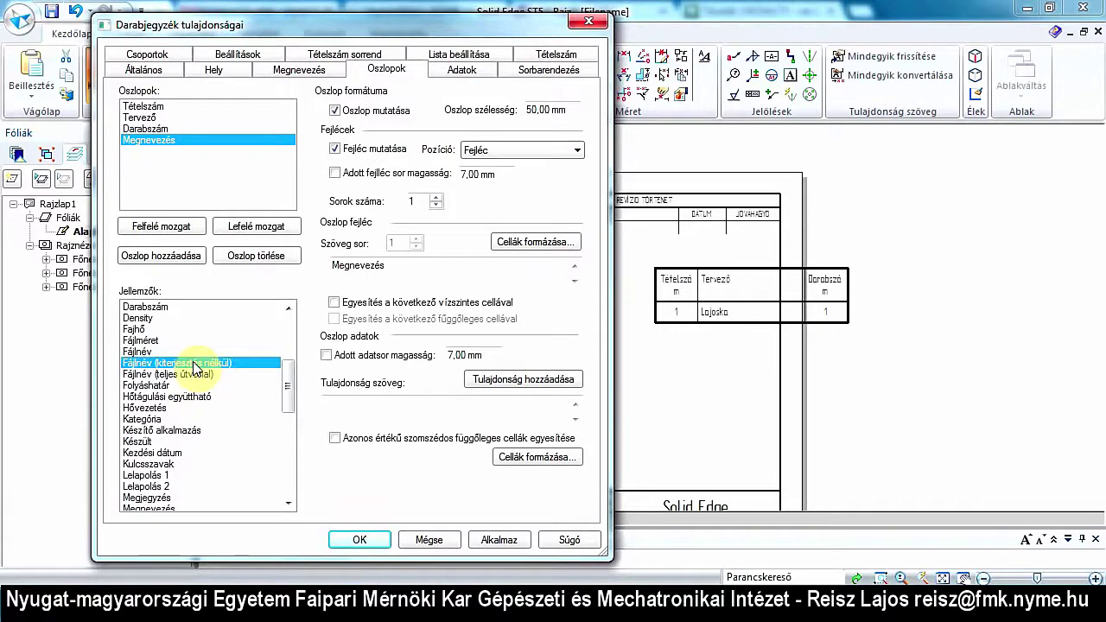
left_click(467, 378)
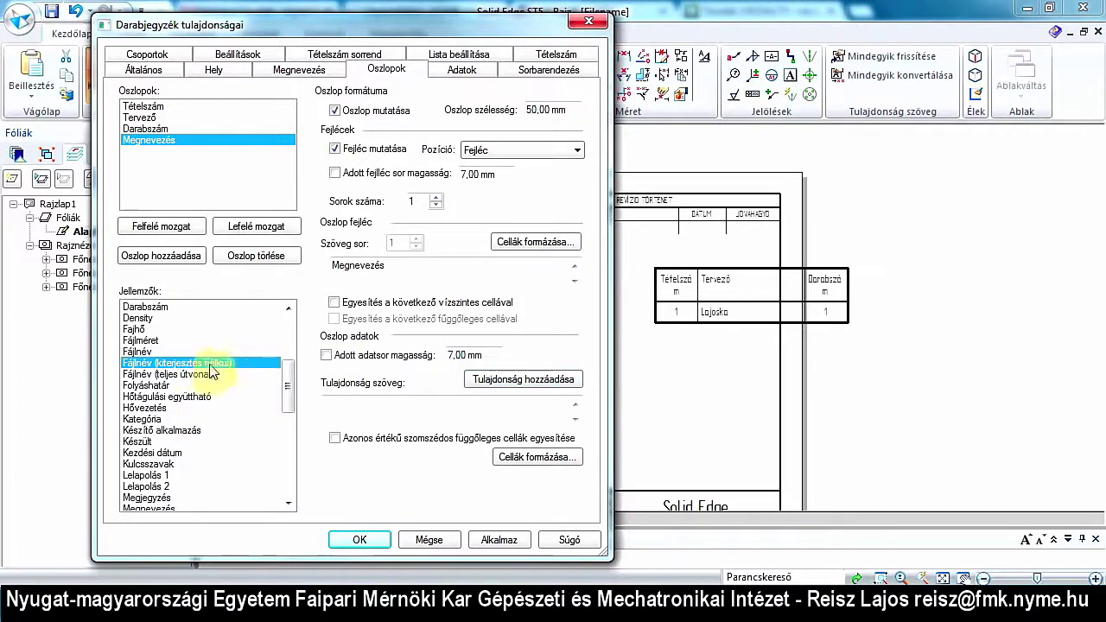
Insert the file-name property, apply so Megnevezés shows 'talpas', and move that column up one place.
left_click(524, 380)
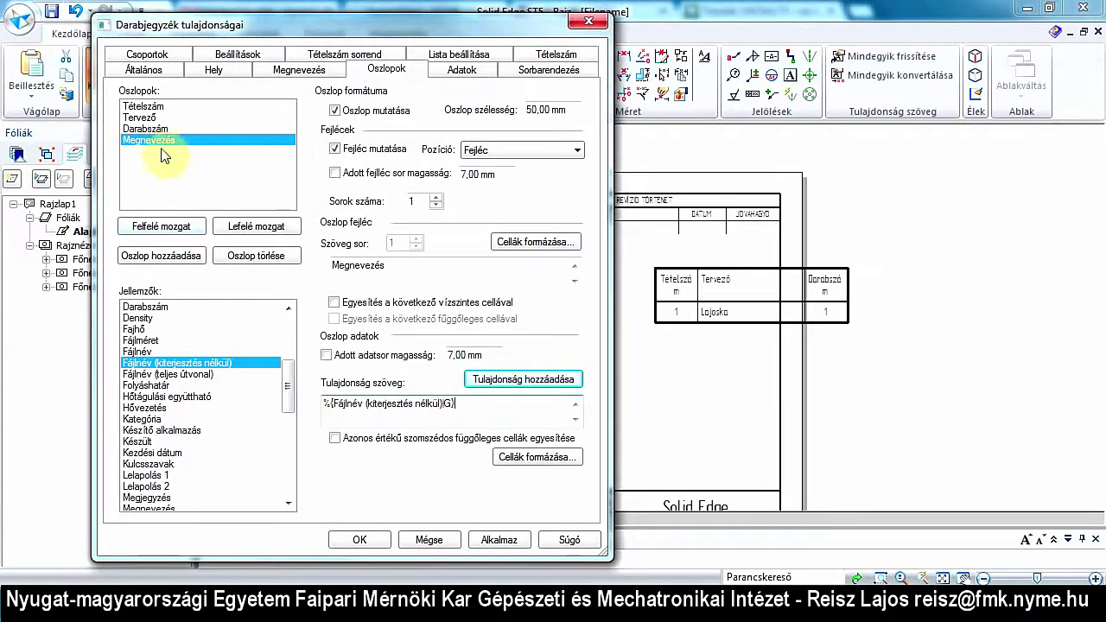
left_click(499, 540)
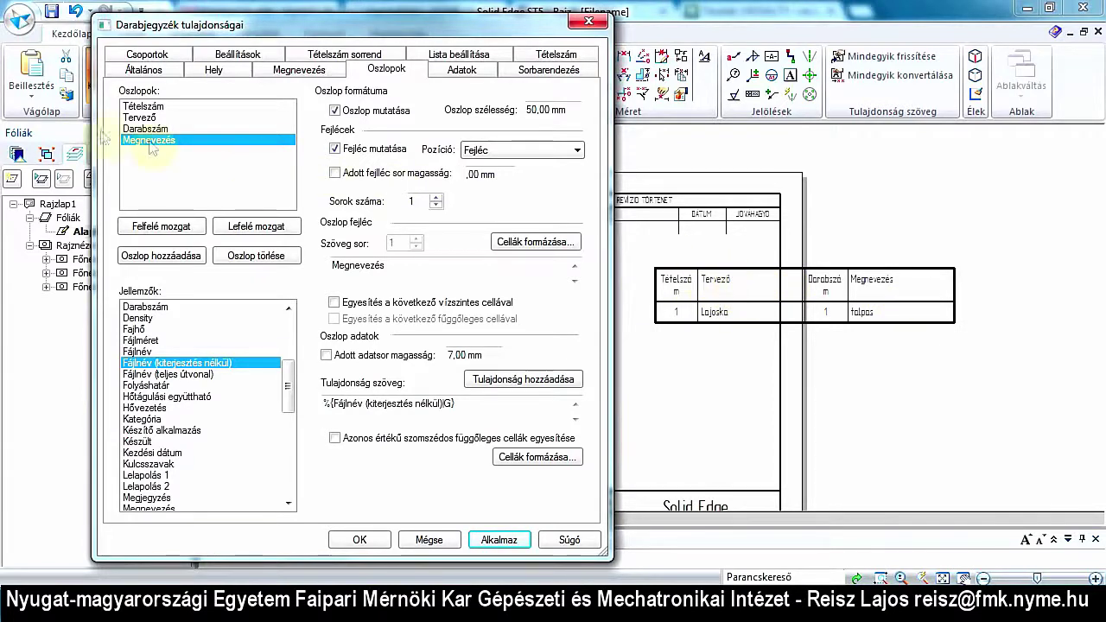
left_click(160, 229)
Move Megnevezés to second place after Tételszám, apply the order, and confirm with OK.
left_click(160, 228)
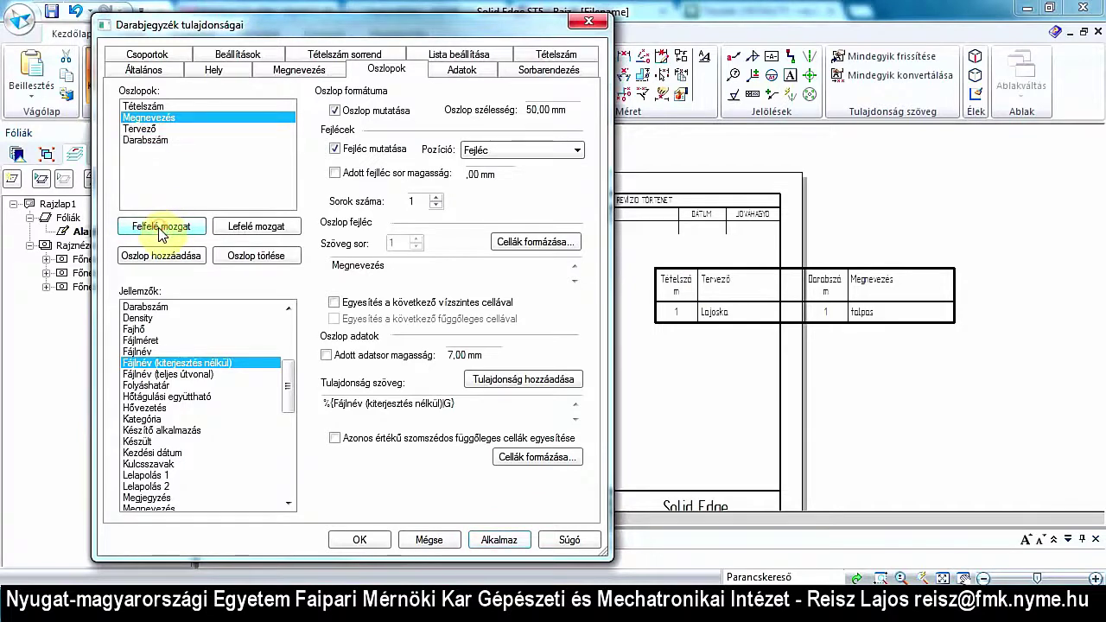
left_click(498, 539)
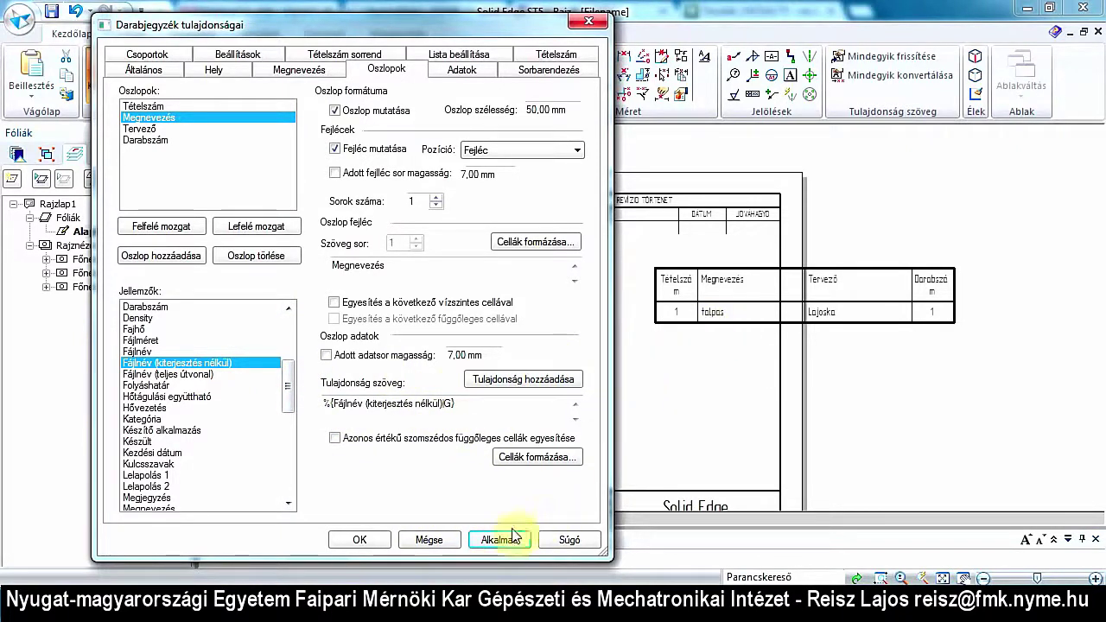
left_click(381, 539)
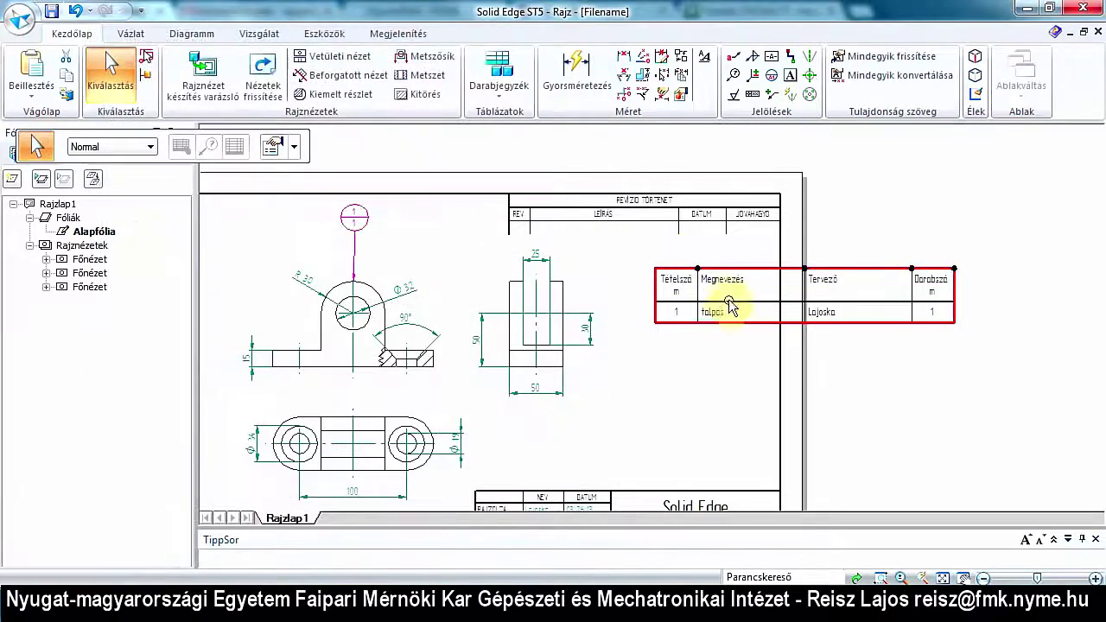
Reopen the parts list properties and clear the Megnevezés column's property text.
left_click(722, 318)
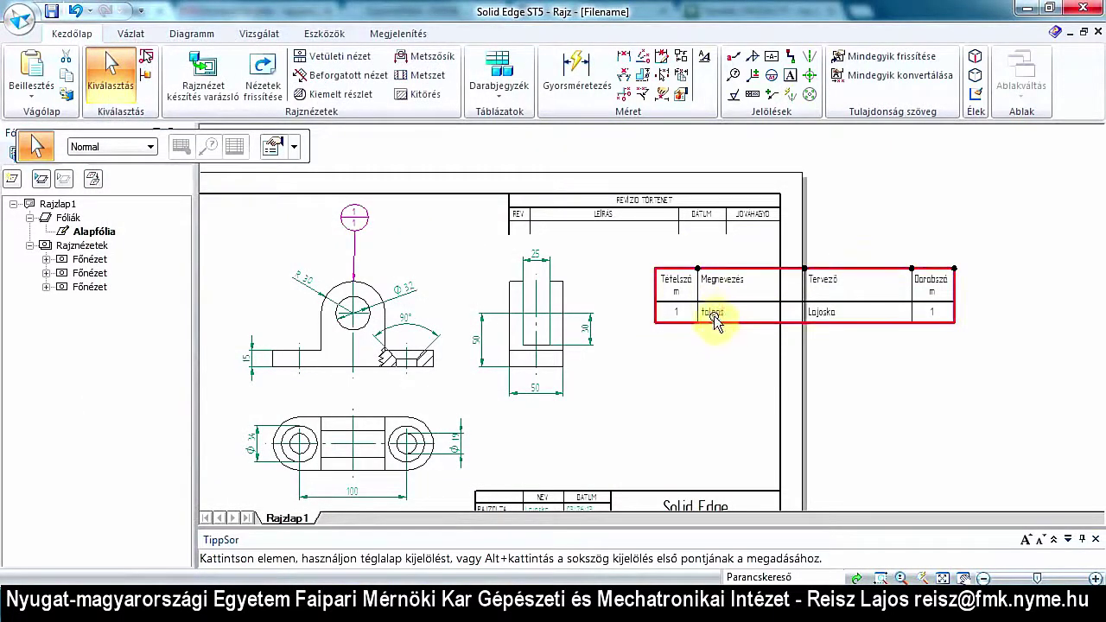
left_click(714, 319)
double_click(711, 320)
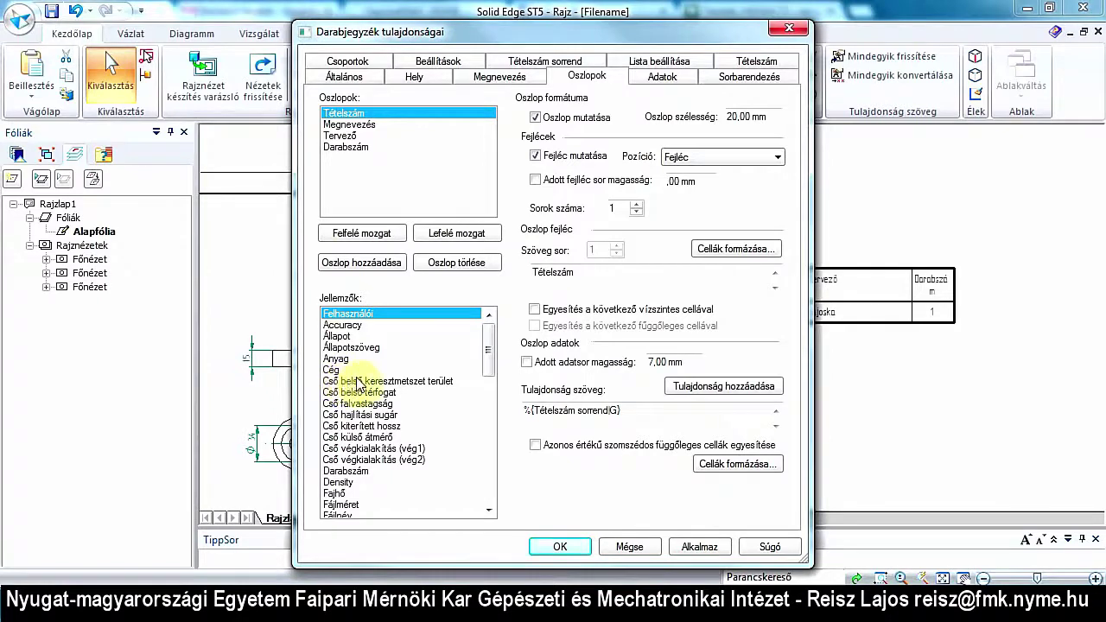
left_click(350, 125)
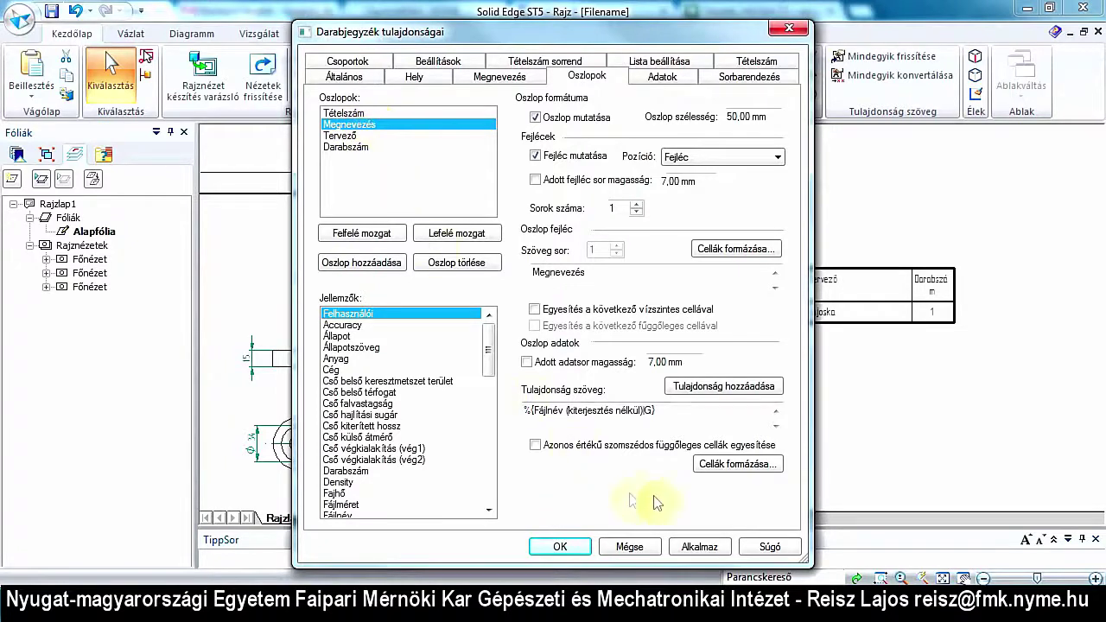
left_click_drag(659, 410, 501, 406)
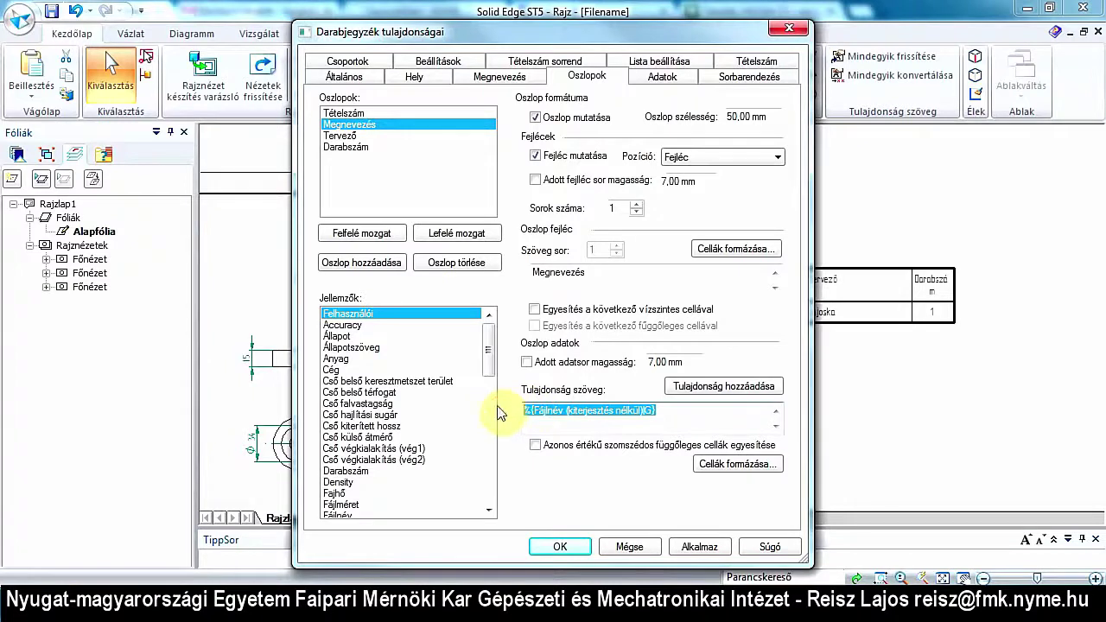
key("Delete")
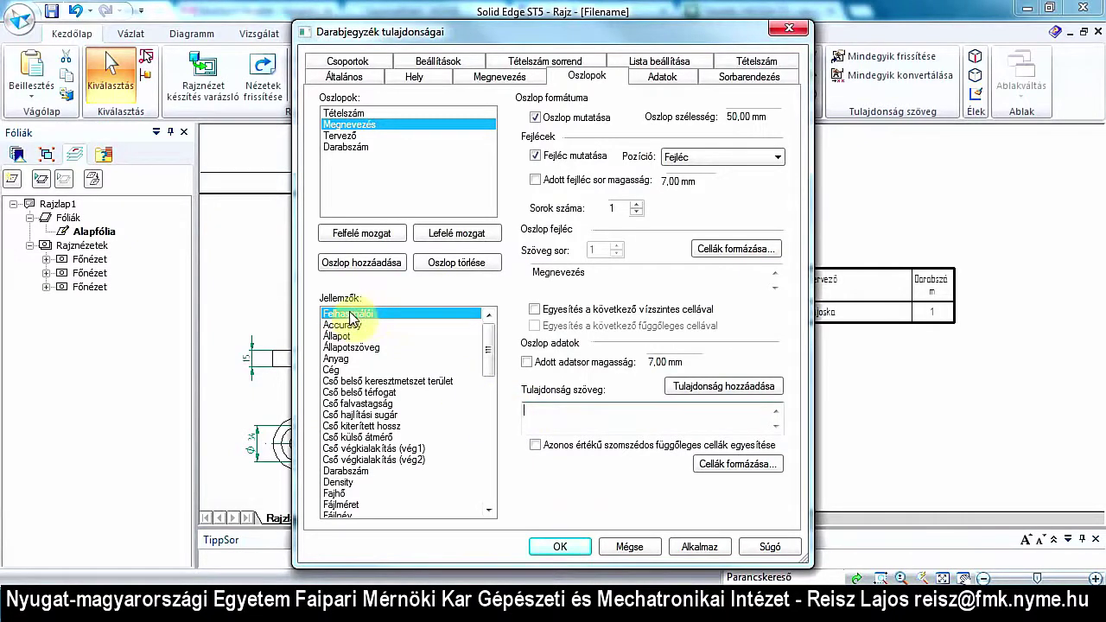
Set Megnevezés to the Felhasználói property and apply it with the table visible beside the dialog.
left_click(350, 318)
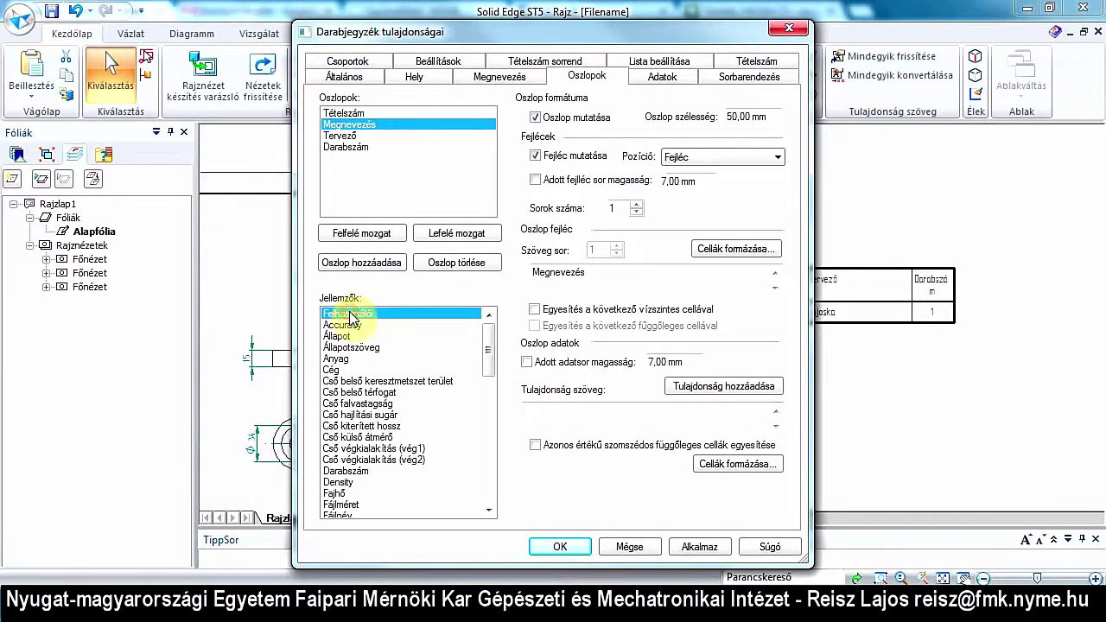
left_click(727, 389)
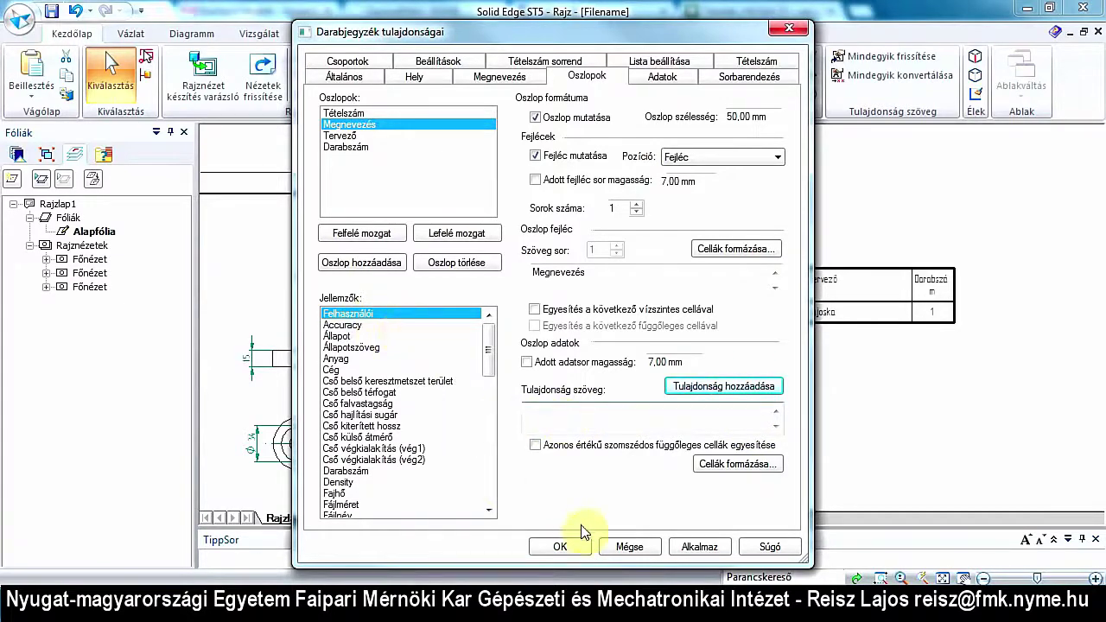
left_click(693, 31)
left_click_drag(692, 31, 481, 35)
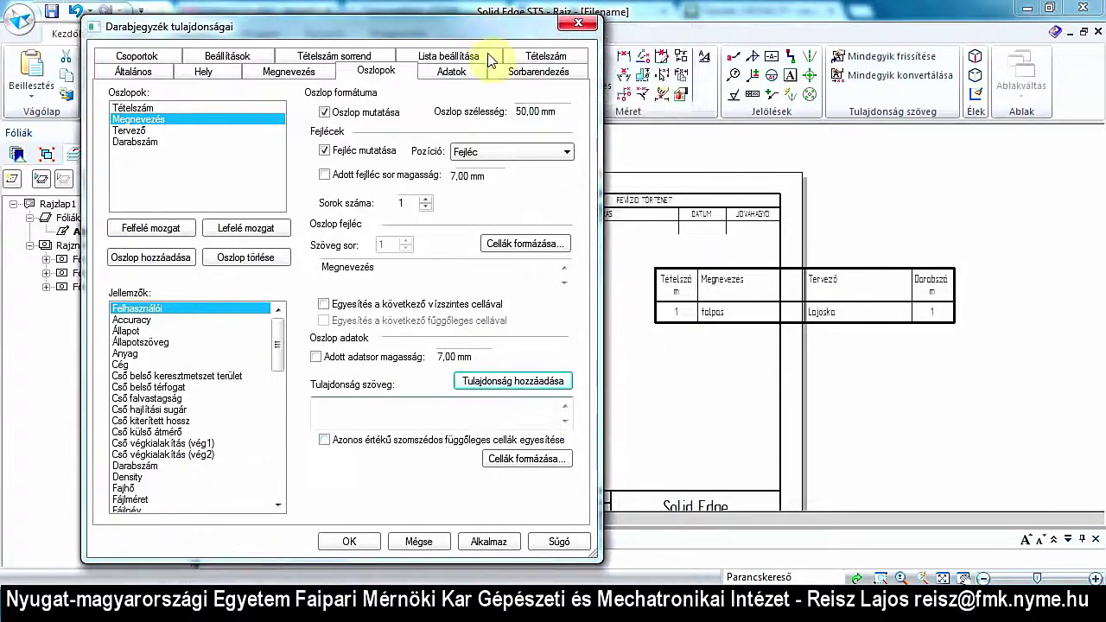
left_click(500, 546)
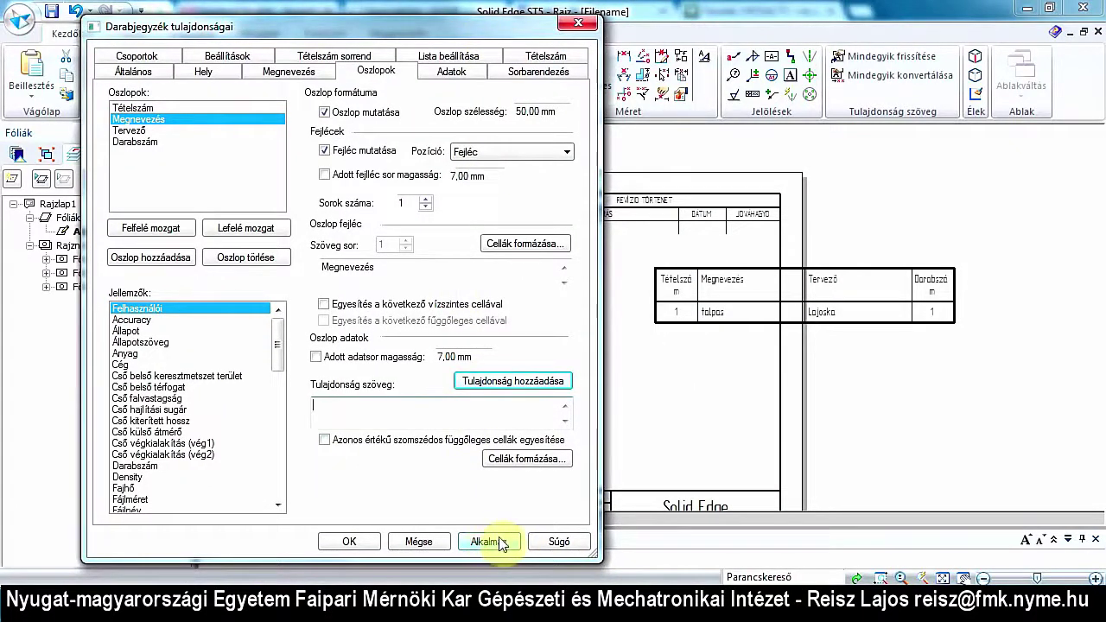
left_click(499, 546)
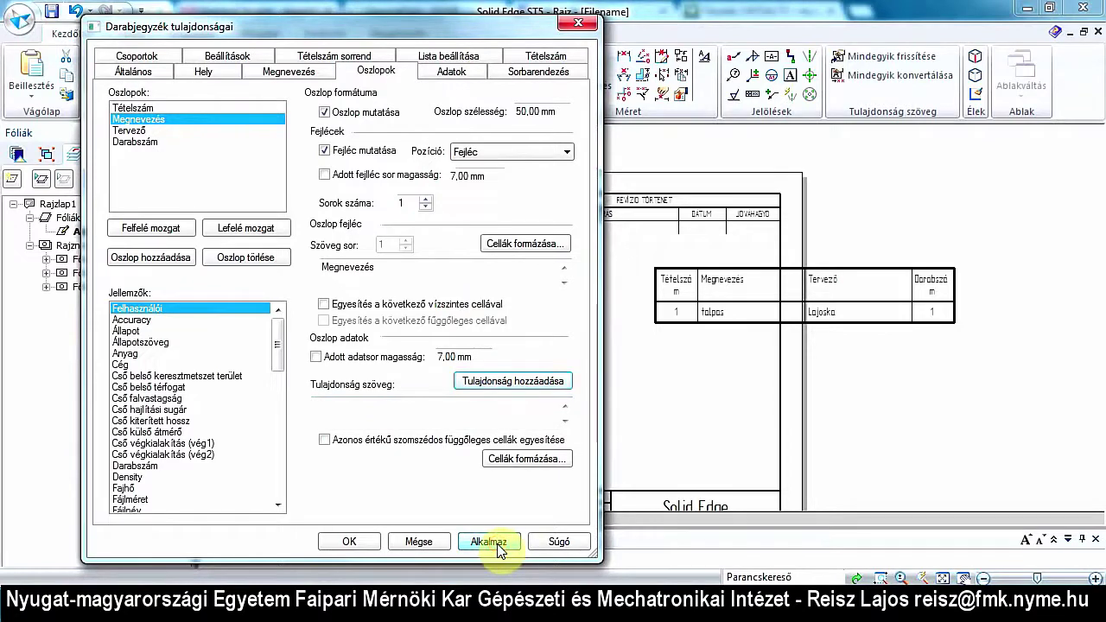
left_click(499, 547)
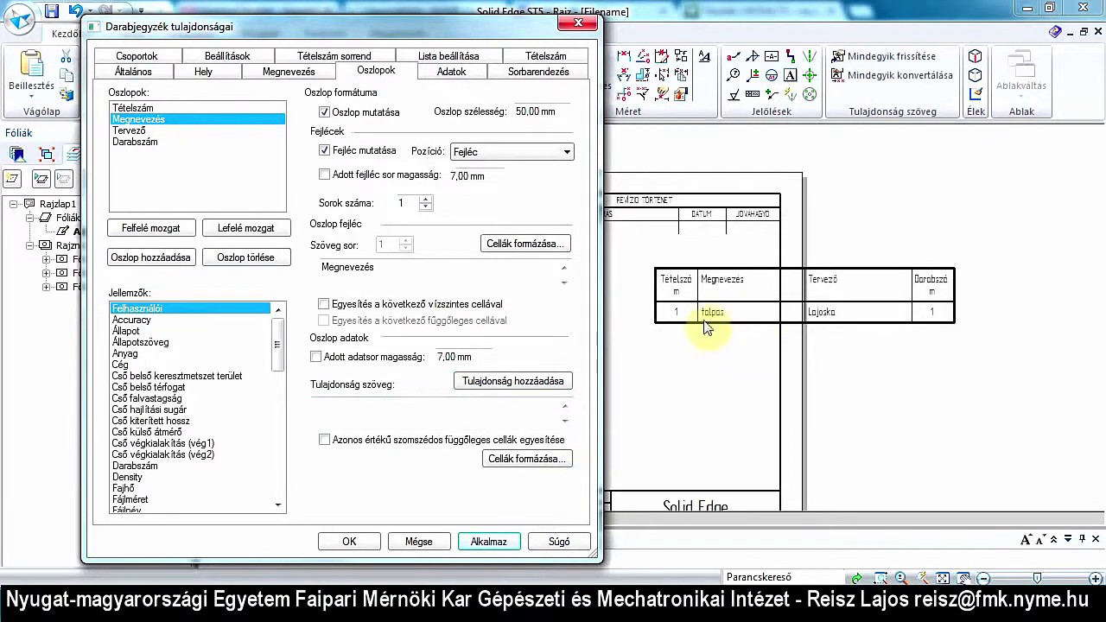
On the Adatok tab, change the Megnevezés entry 'talpas' to 'Talpas', apply, and close the dialog.
left_click(451, 74)
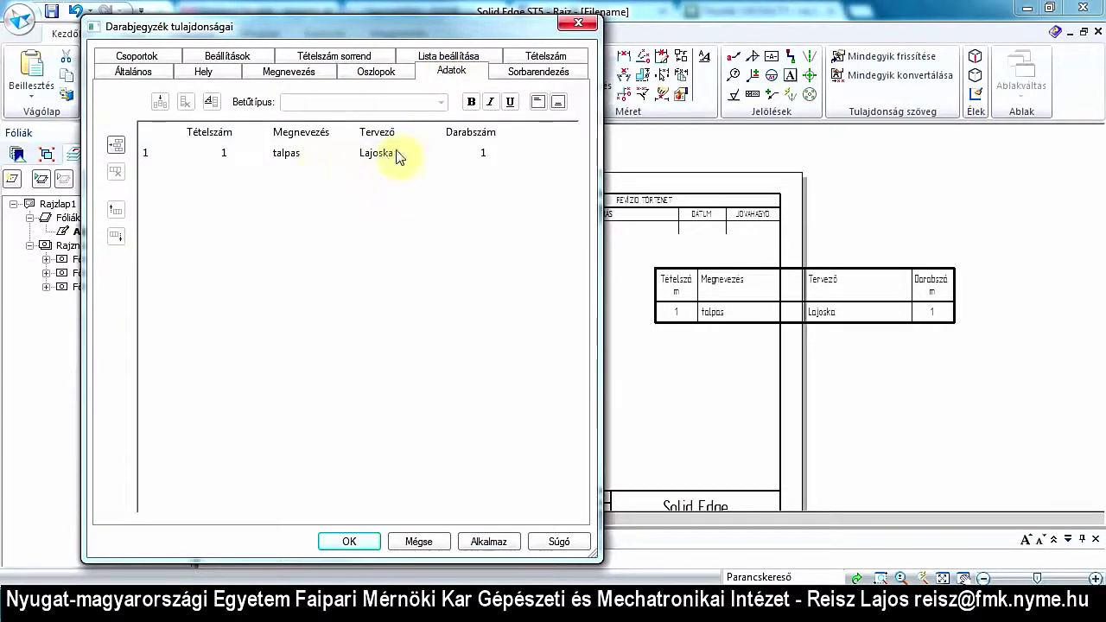
left_click(325, 161)
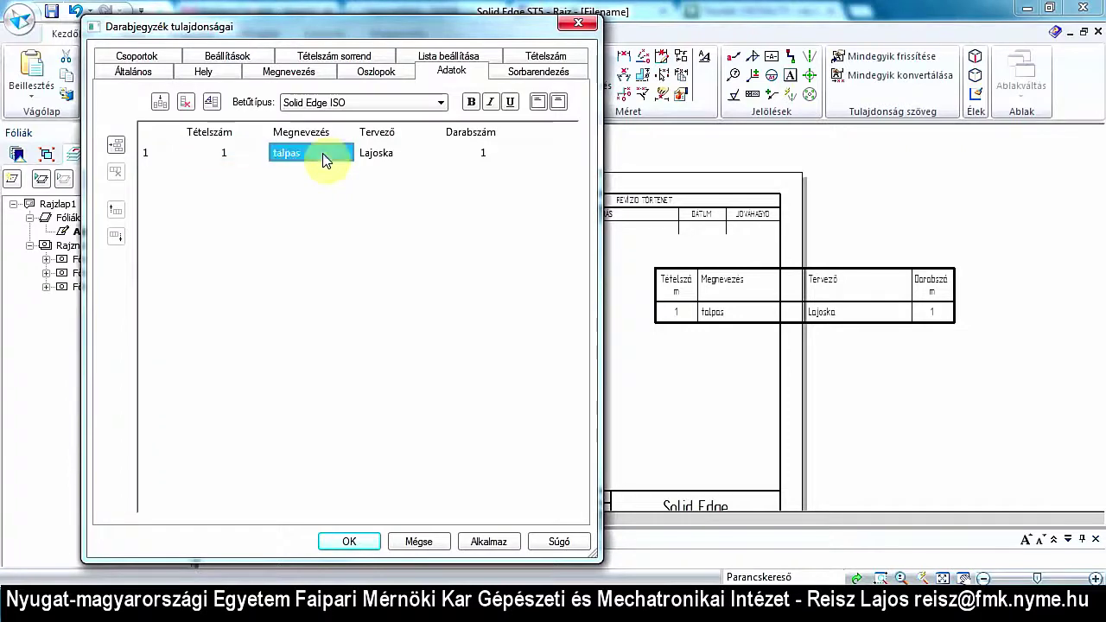
left_click(321, 159)
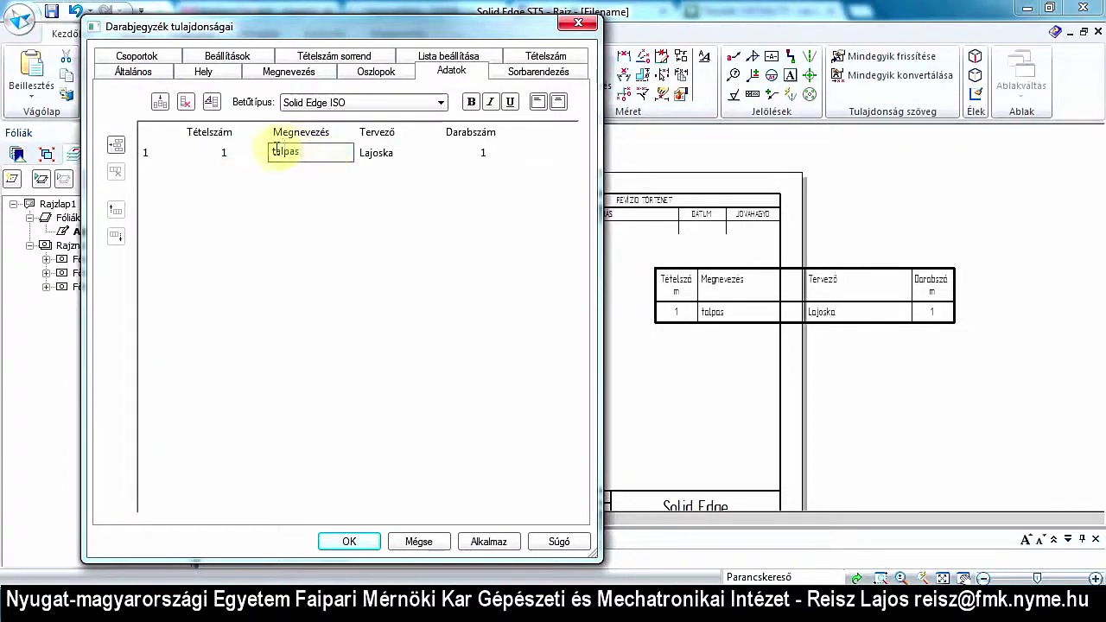
left_click(273, 152)
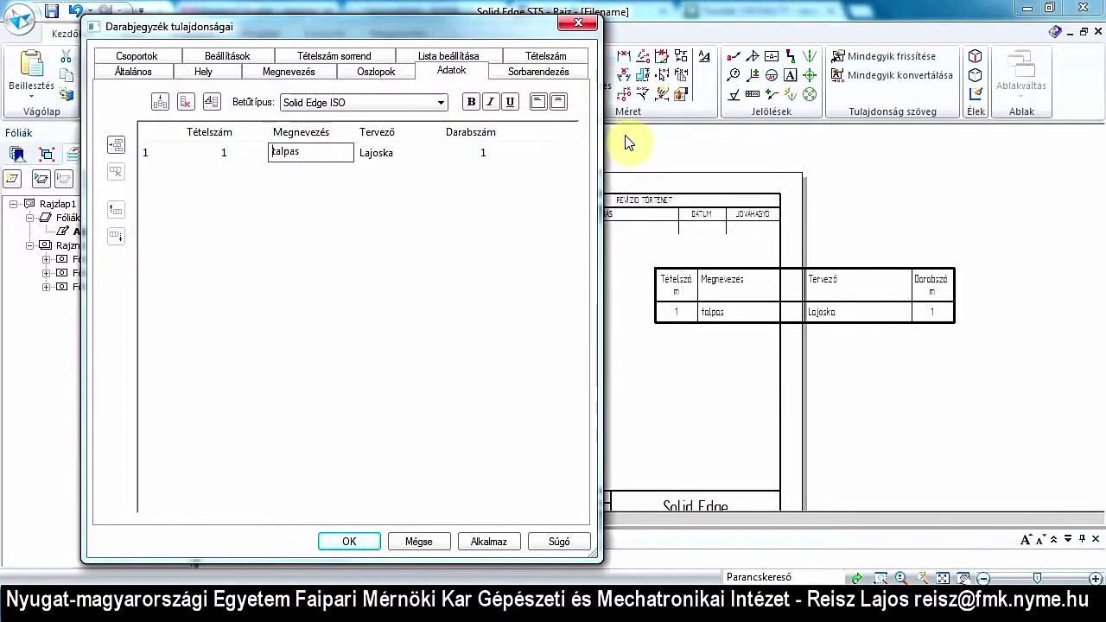
type("T")
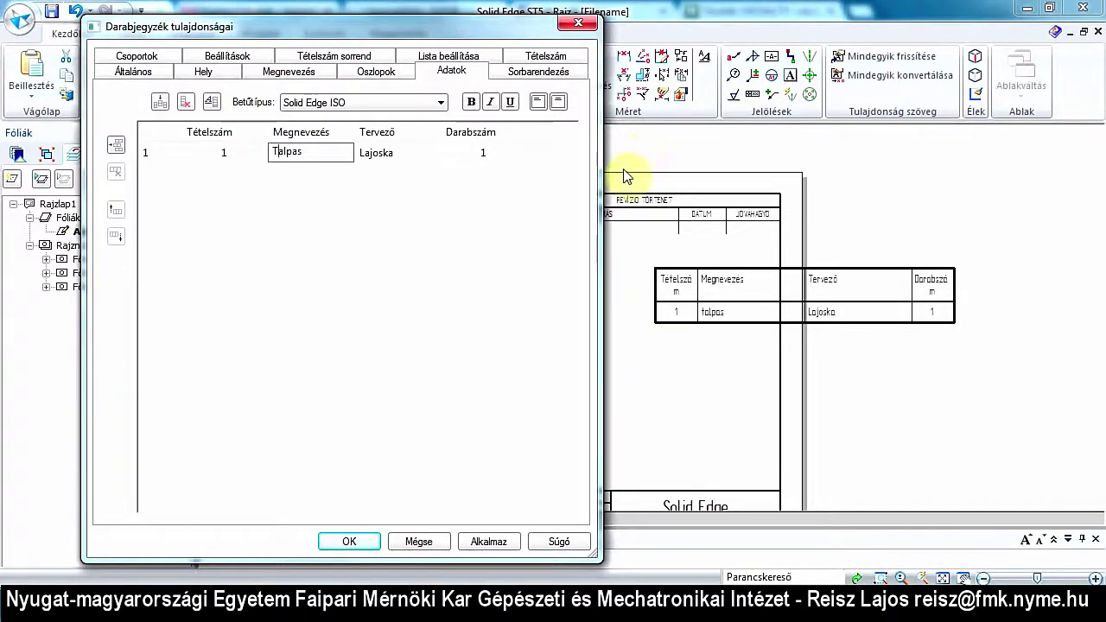
left_click(489, 542)
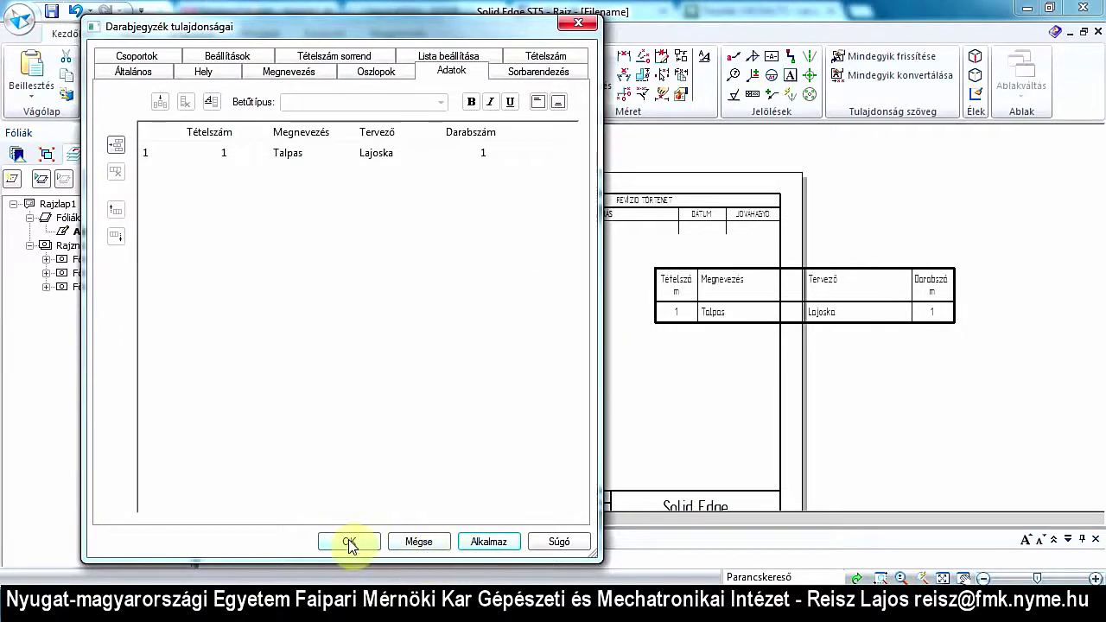
left_click(350, 542)
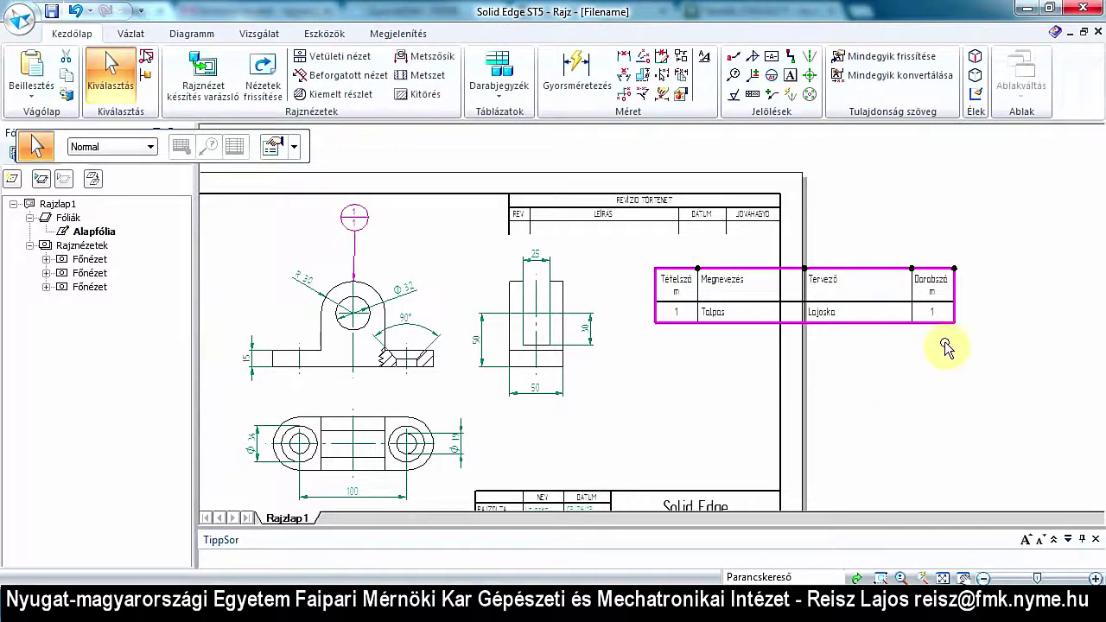
Drag the parts list onto the title block's top edge, review its properties, and check the sheet view.
mouse_move(951, 317)
left_mouse_down()
mouse_move(850, 387)
mouse_move(779, 487)
left_mouse_up()
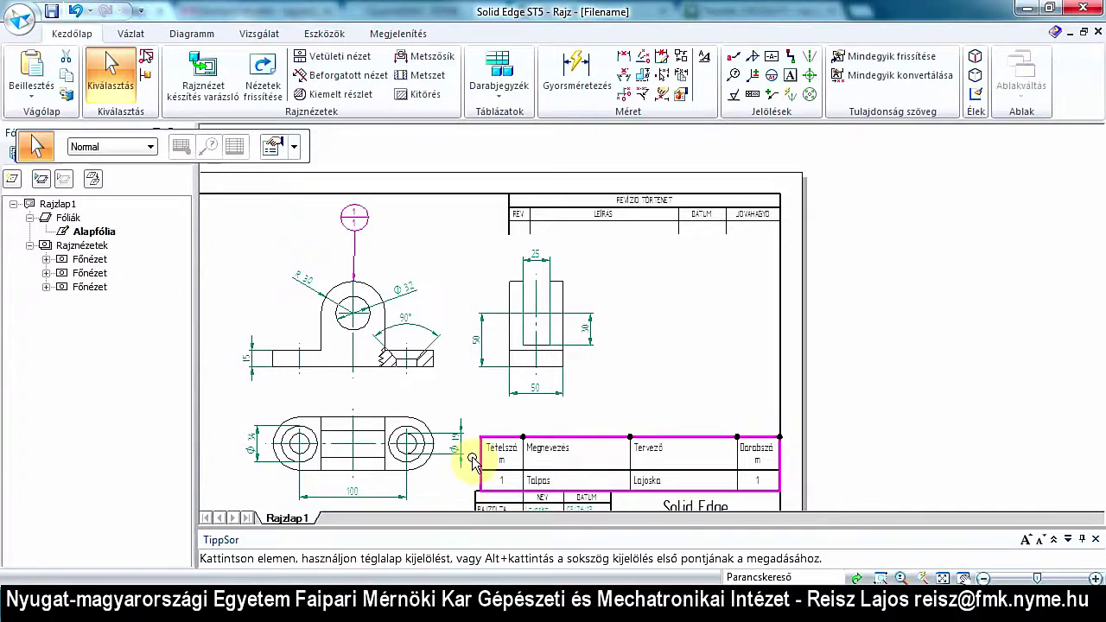
double_click(596, 443)
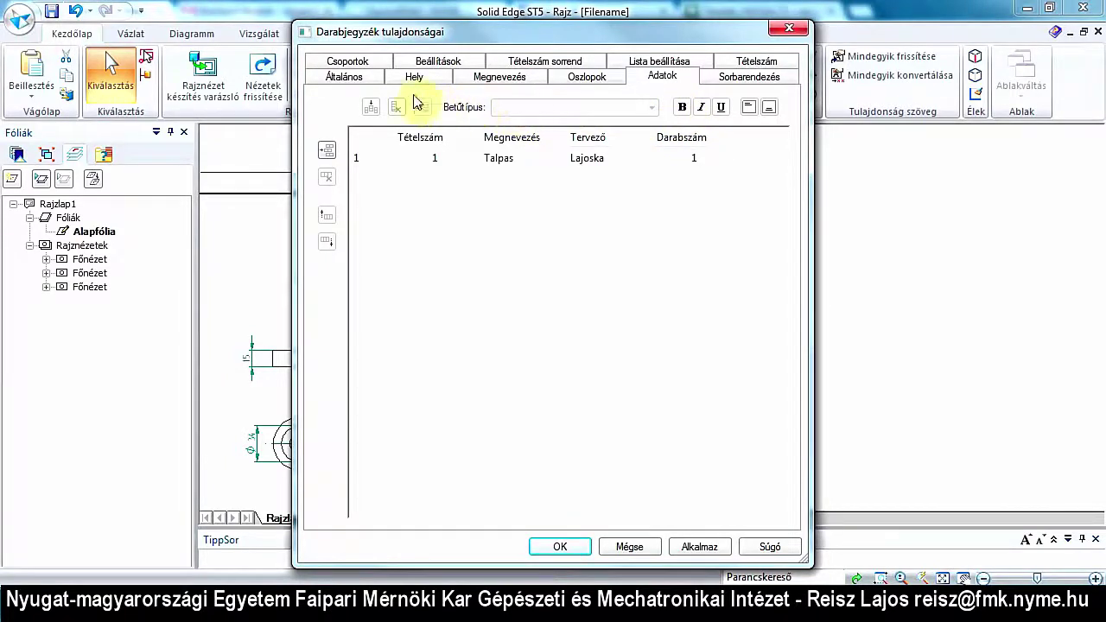
left_click(345, 77)
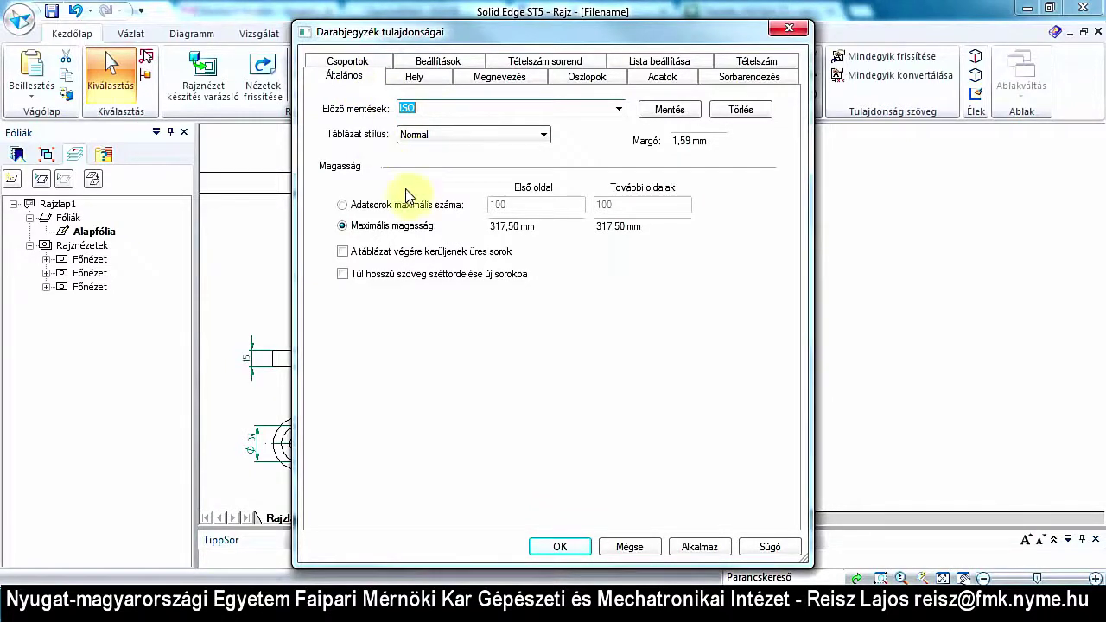
left_click(629, 546)
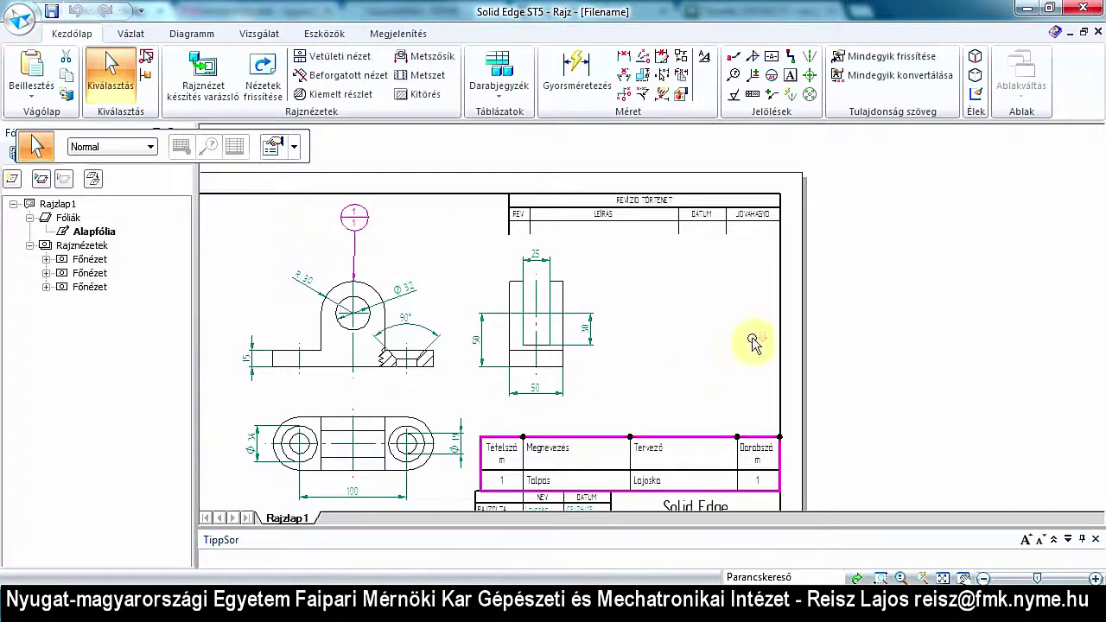
scroll(756, 342, "down", 4)
scroll(642, 403, "up", 3)
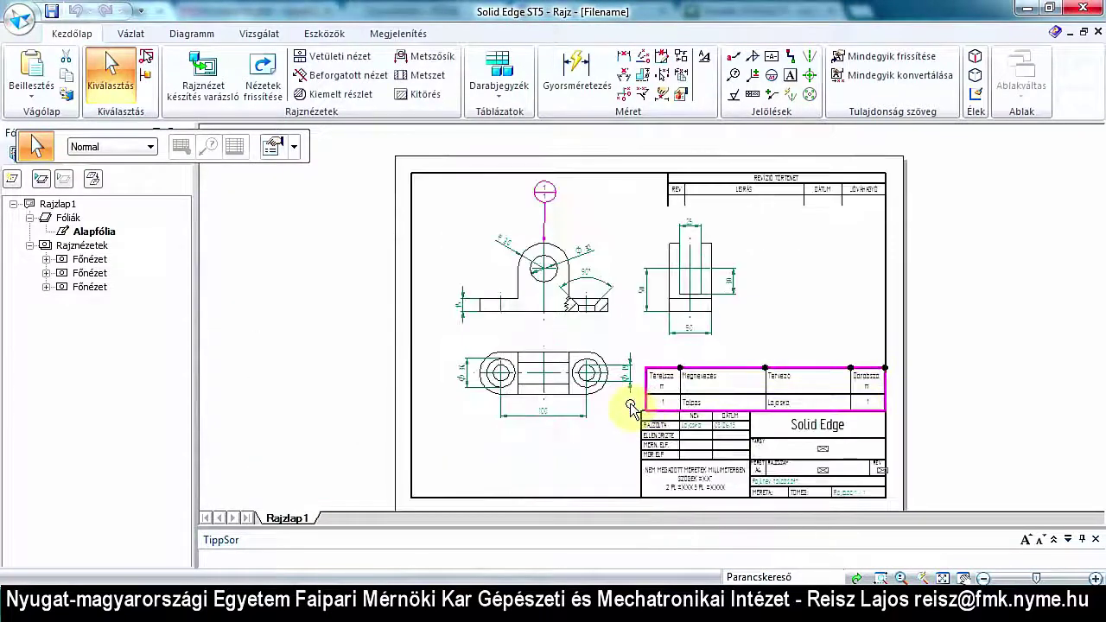